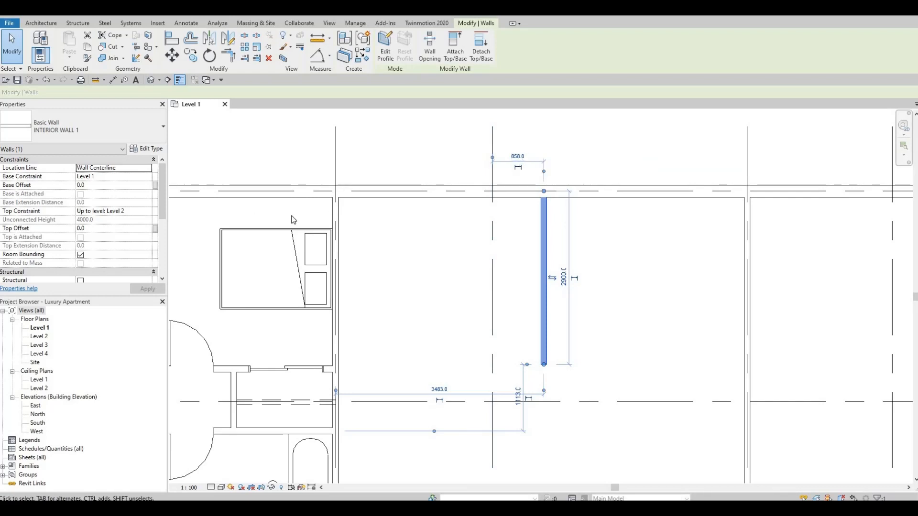
# Step: Set the upper vertical interior wall's distance from the vertical grid line to its left to 1320
pyautogui.click(517, 162)
pyautogui.write('1320')
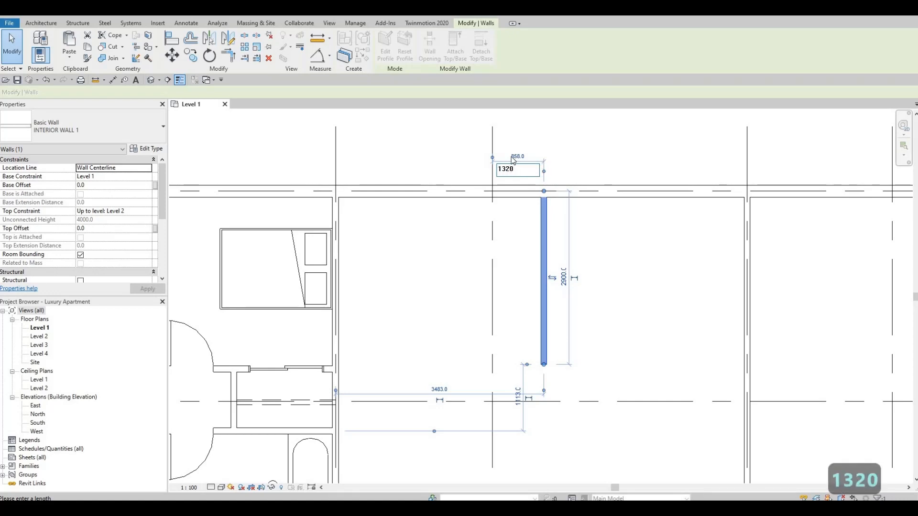
pyautogui.press('Return')
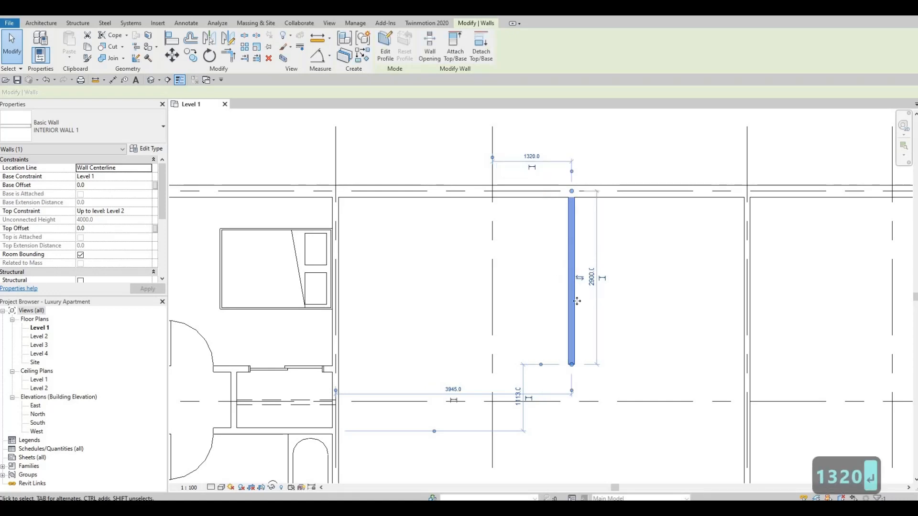
pyautogui.scroll(-1, 541, 297)
pyautogui.moveTo(540, 268); pyautogui.dragTo(541, 299, button='middle')
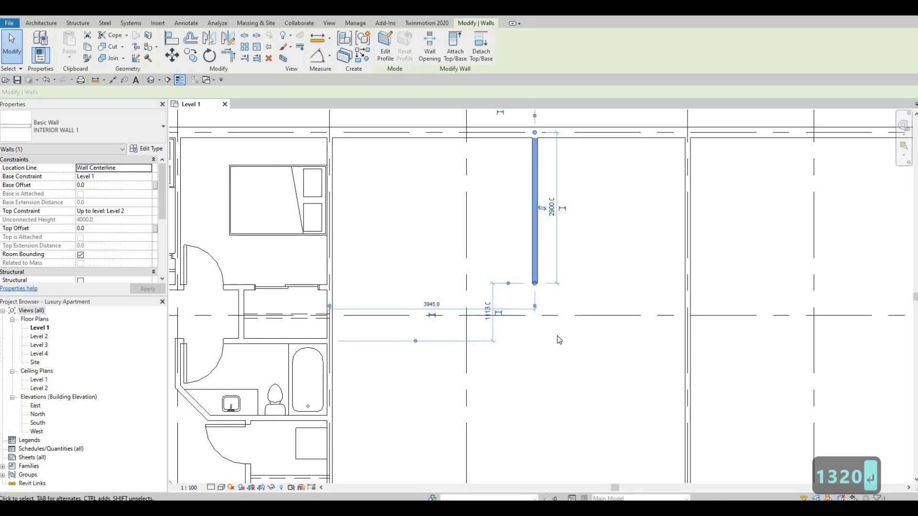
pyautogui.press('Escape')
pyautogui.press('Escape')
# Step: Draw a horizontal INTERIOR WALL 1 about 2650 long, leftward from the unit's right dividing wall, just below the horizontal grid line
pyautogui.click(530, 246)
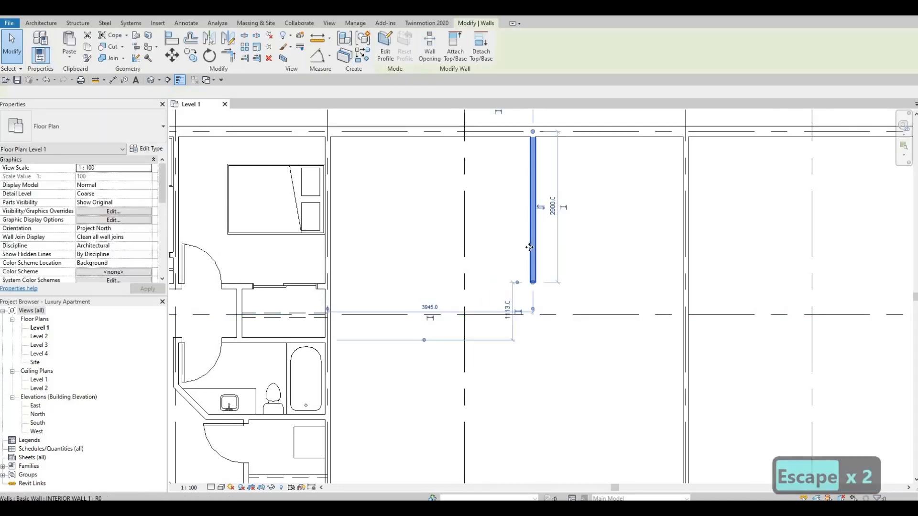
pyautogui.press('c')
pyautogui.press('s')
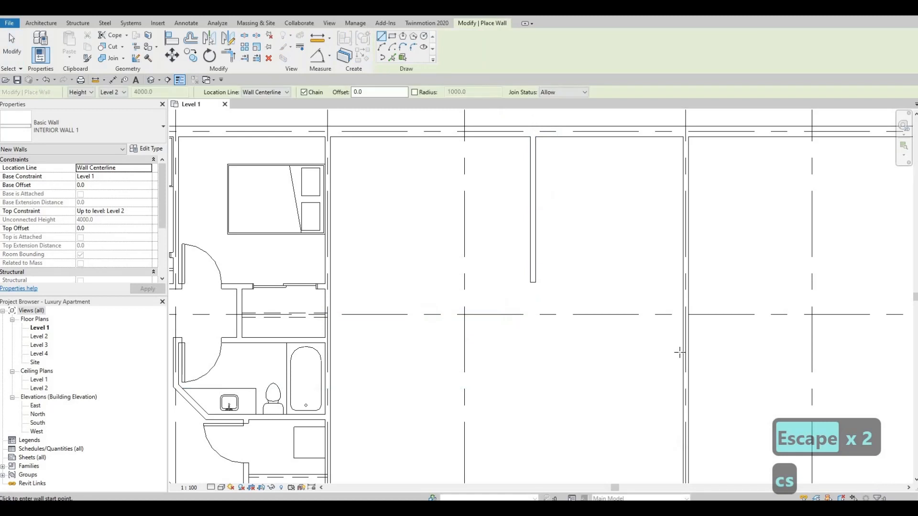
pyautogui.click(683, 352)
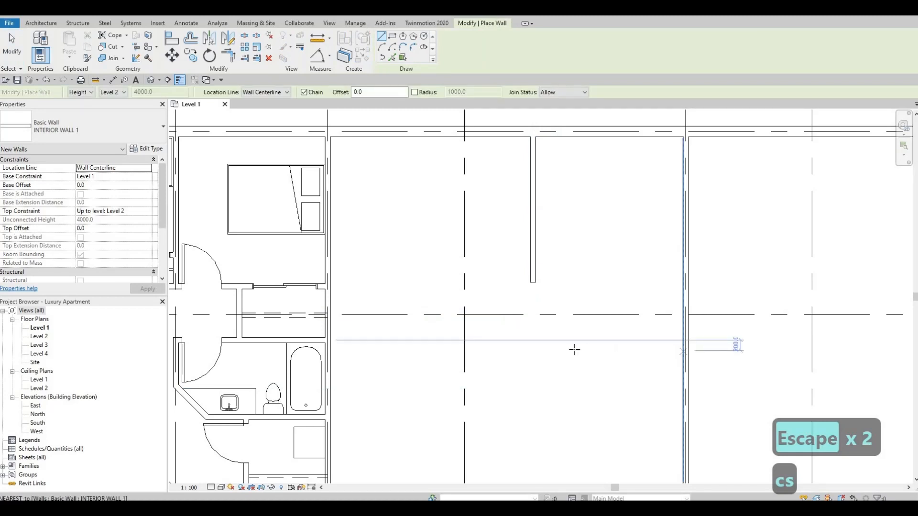
pyautogui.click(549, 352)
pyautogui.press('Escape')
pyautogui.press('Escape')
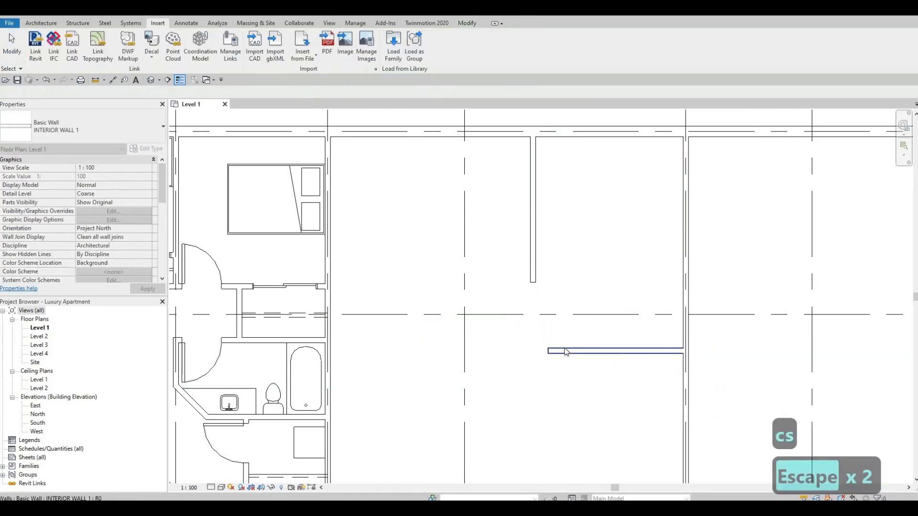
# Step: Measure the new horizontal wall's offset from the horizontal grid line above it and set that distance to 765
pyautogui.click(555, 352)
pyautogui.scroll(1, 549, 358)
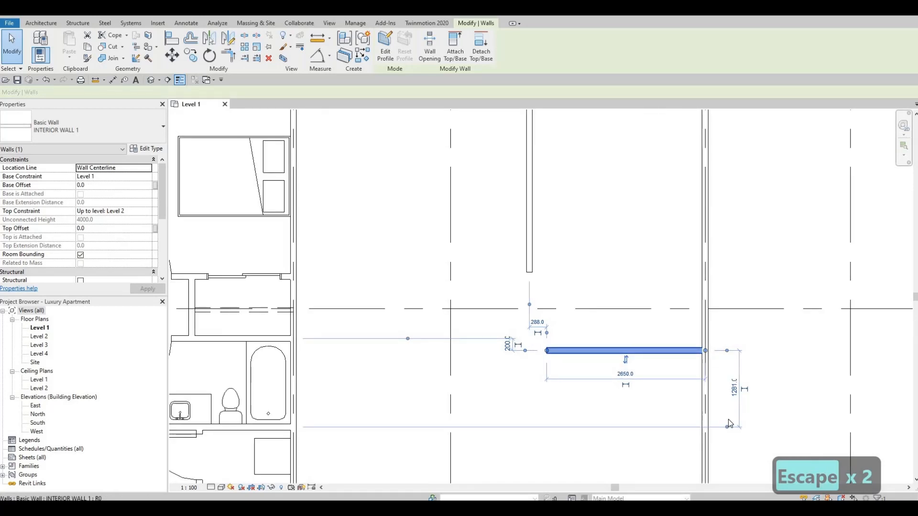
pyautogui.moveTo(738, 325); pyautogui.dragTo(739, 309)
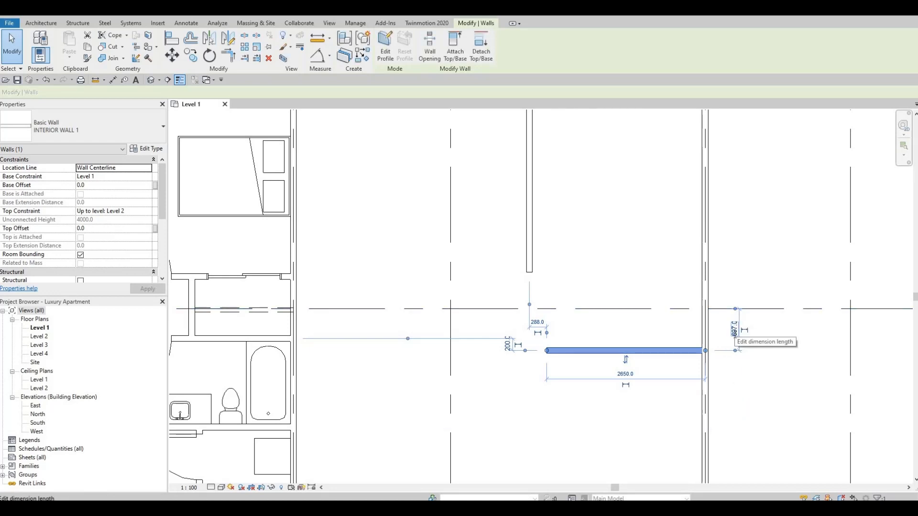
pyautogui.click(735, 329)
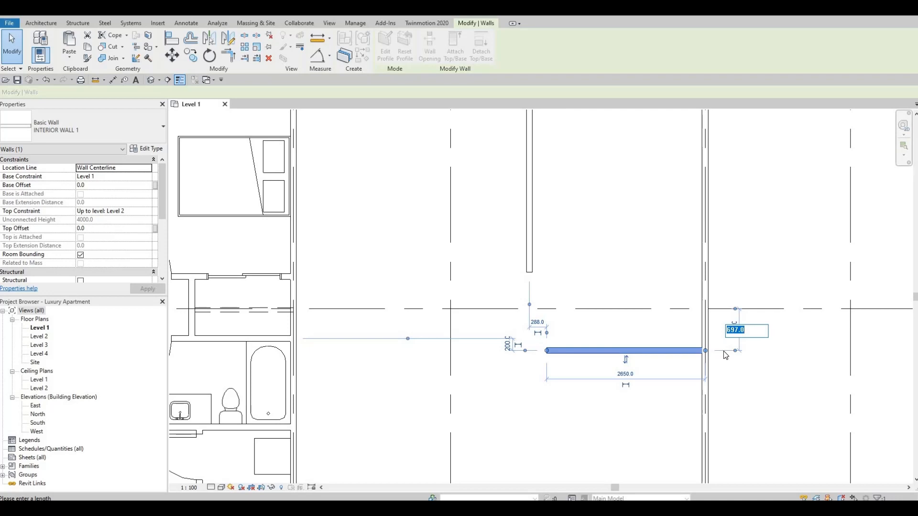
pyautogui.write('7')
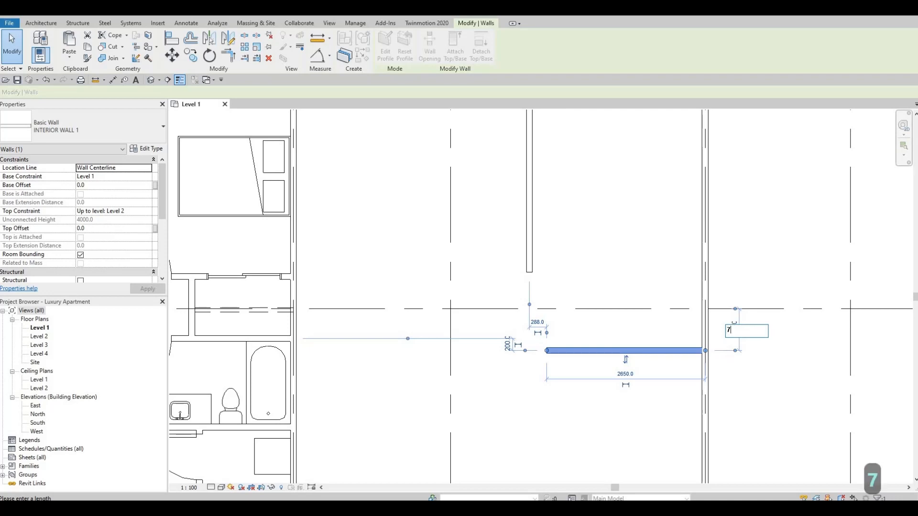
pyautogui.write('65')
pyautogui.press('Return')
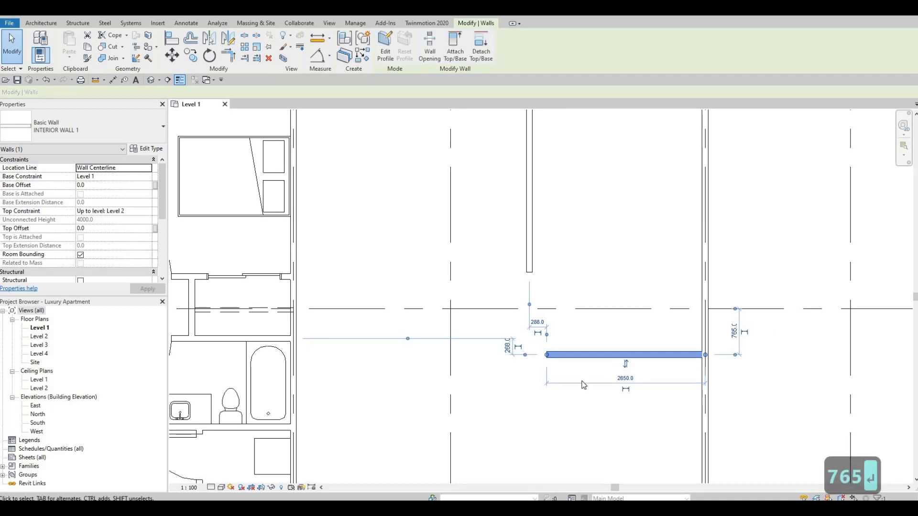
pyautogui.press('Escape')
pyautogui.press('Escape')
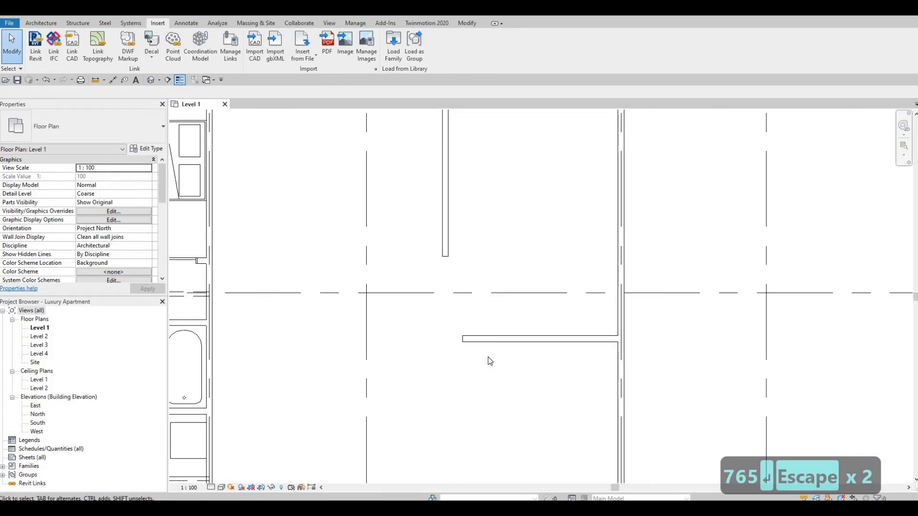
# Step: Trim/extend the horizontal wall and the upper vertical interior wall so they meet in a corner
pyautogui.press('t')
pyautogui.press('r')
pyautogui.click(489, 339)
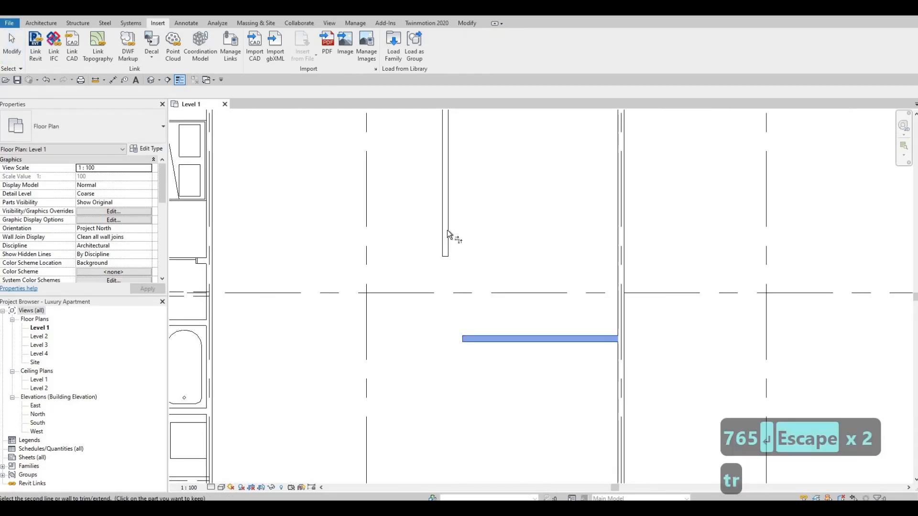
pyautogui.click(444, 254)
pyautogui.press('Escape')
# Step: Draw a vertical INTERIOR WALL 1 from the horizontal interior wall down to the lower exterior wall, about 1400 from the right dividing wall
pyautogui.moveTo(455, 363); pyautogui.dragTo(457, 275, button='middle')
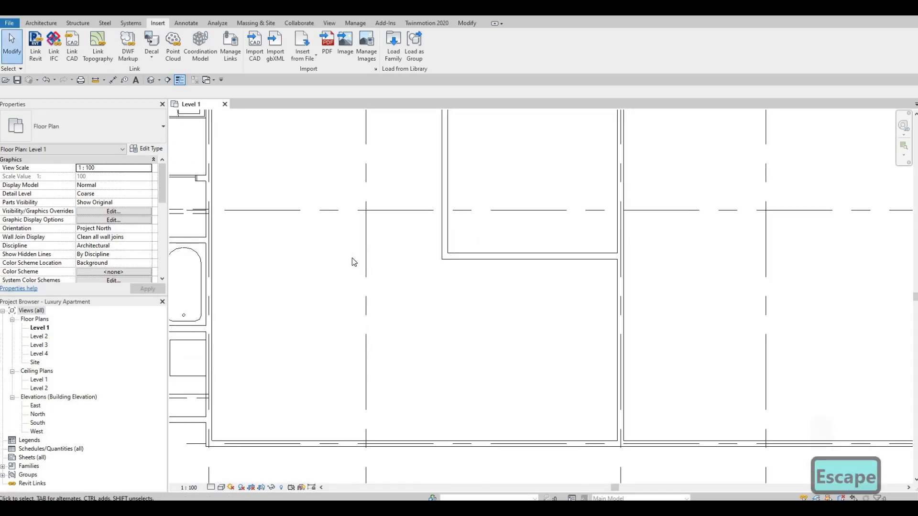
pyautogui.click(471, 263)
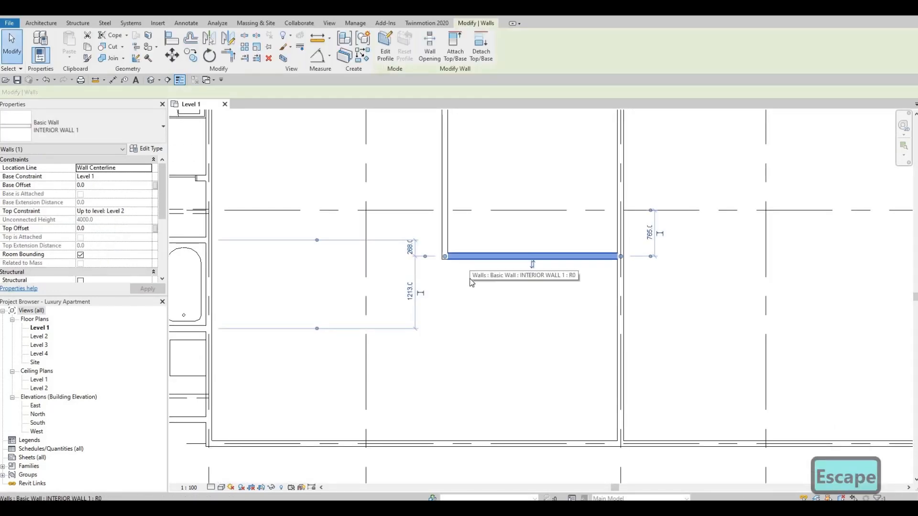
pyautogui.press('c')
pyautogui.press('s')
pyautogui.click(534, 279)
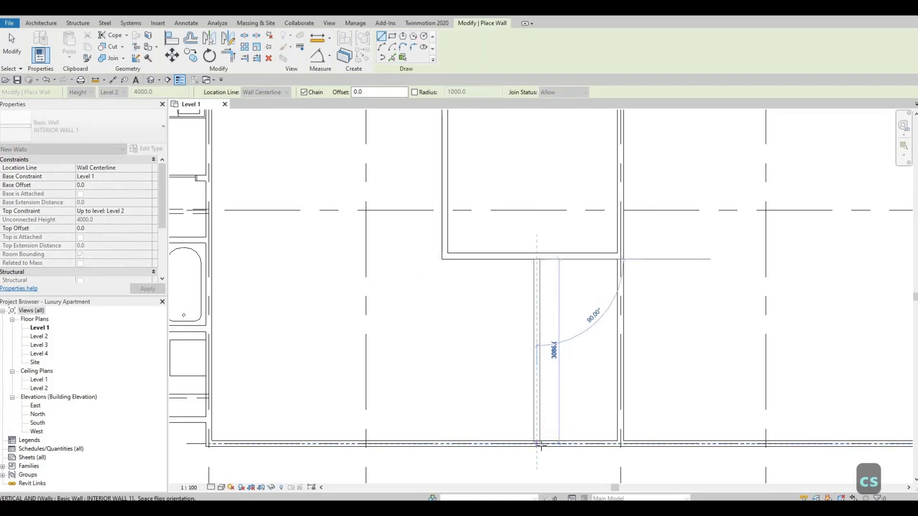
pyautogui.click(537, 444)
pyautogui.press('Escape')
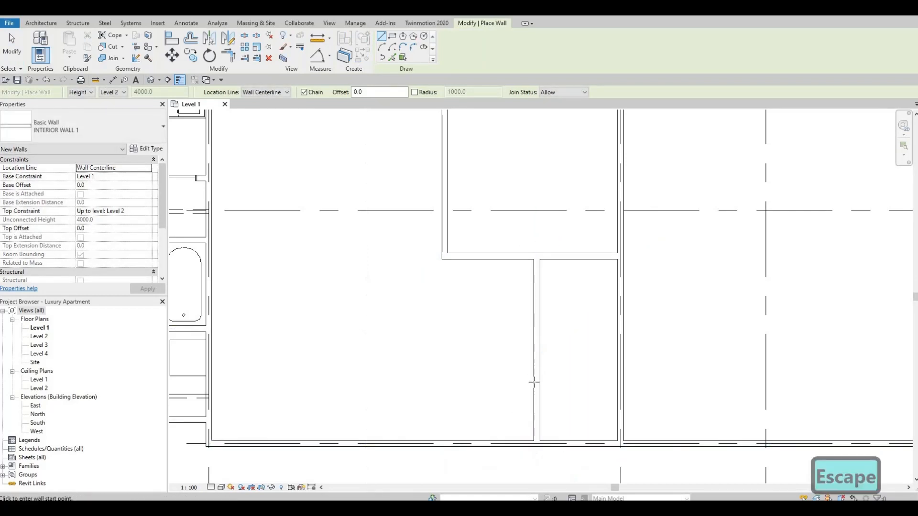
pyautogui.click(536, 329)
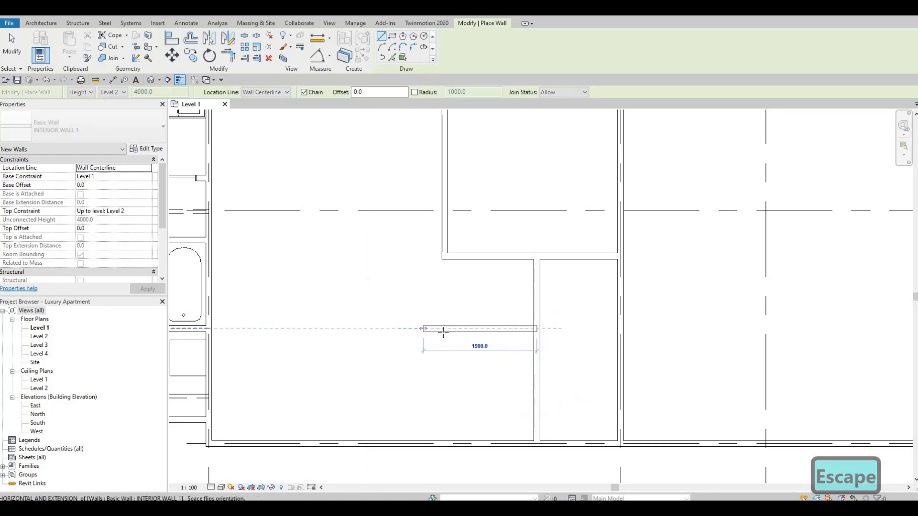
pyautogui.click(452, 405)
pyautogui.press('Escape')
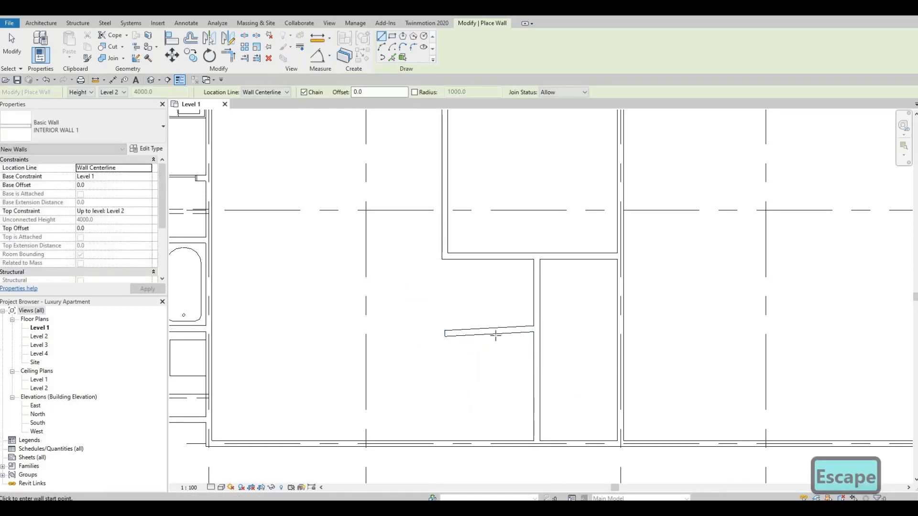
pyautogui.press('Escape')
pyautogui.press('Escape')
pyautogui.click(496, 335)
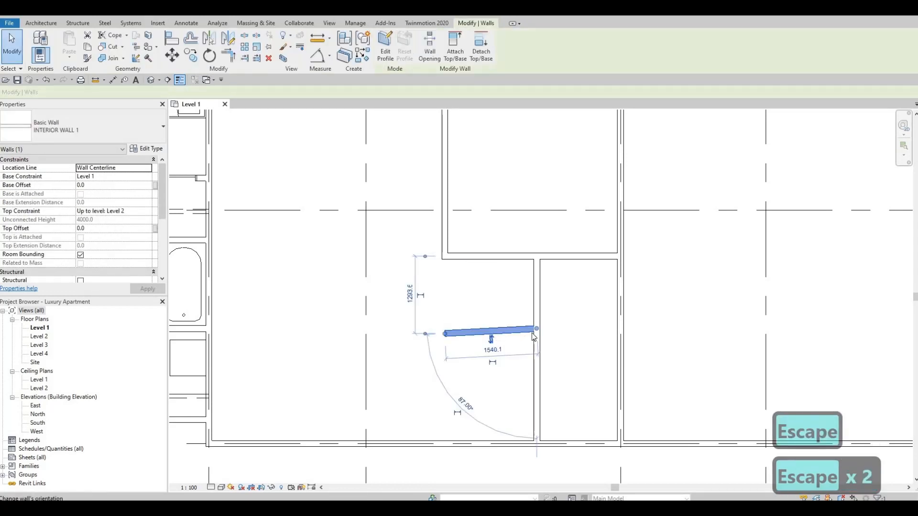
pyautogui.press('Delete')
# Step: Draw chained INTERIOR WALL 1 segments from the lower vertical wall left to the upper wall's line, then about 1673 down to the exterior wall
pyautogui.click(533, 335)
pyautogui.press('c')
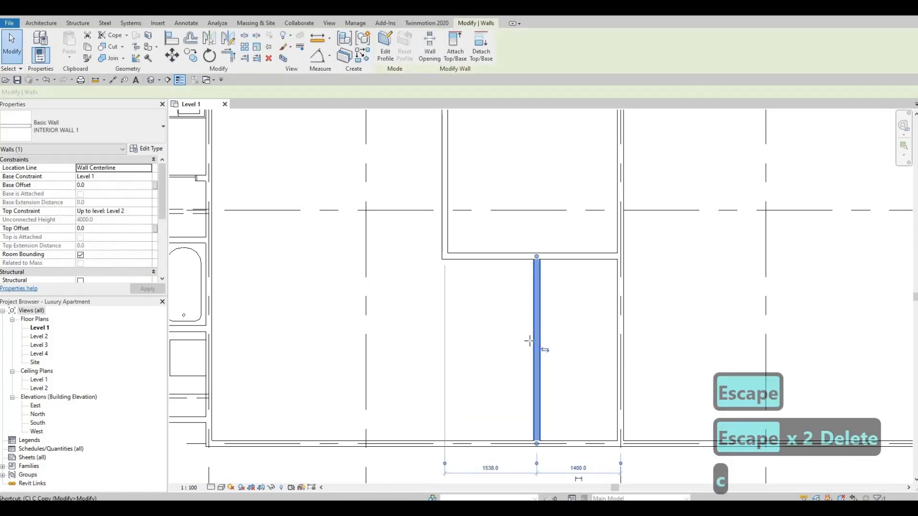
pyautogui.press('s')
pyautogui.click(526, 341)
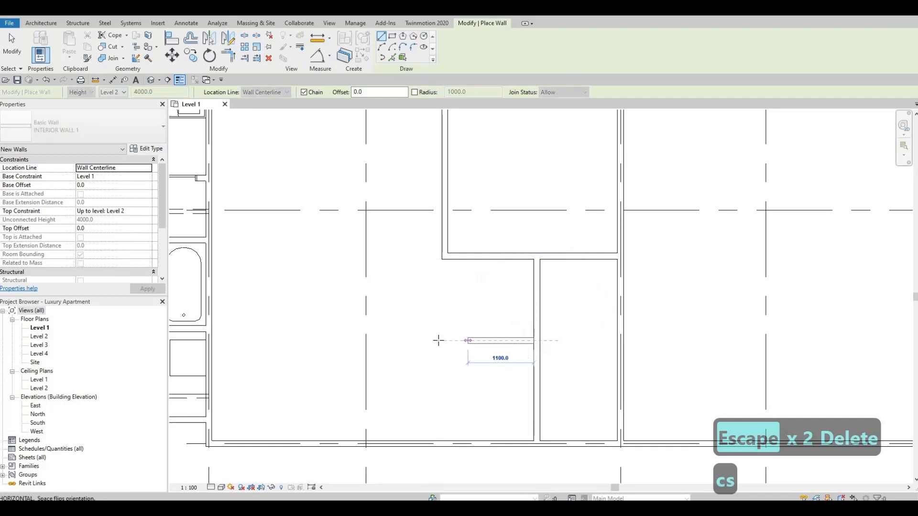
pyautogui.click(443, 341)
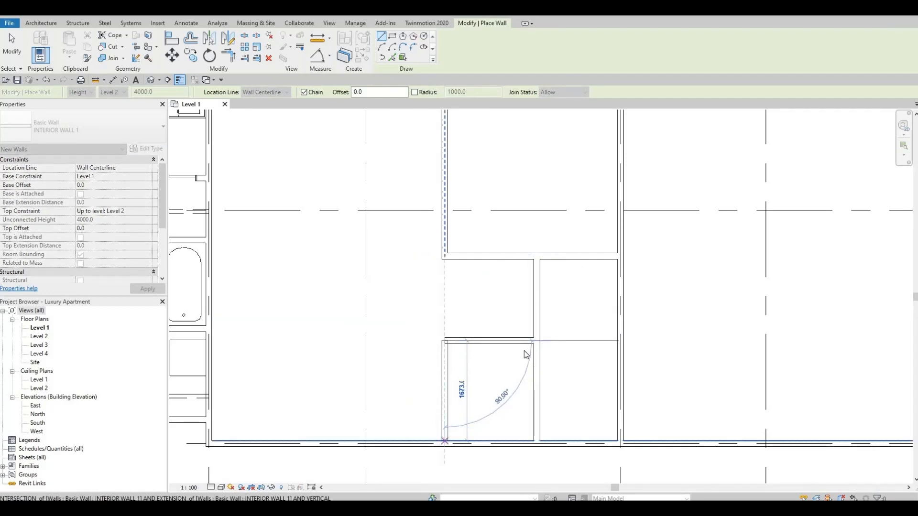
pyautogui.press('Escape')
pyautogui.press('Escape')
pyautogui.press('Escape')
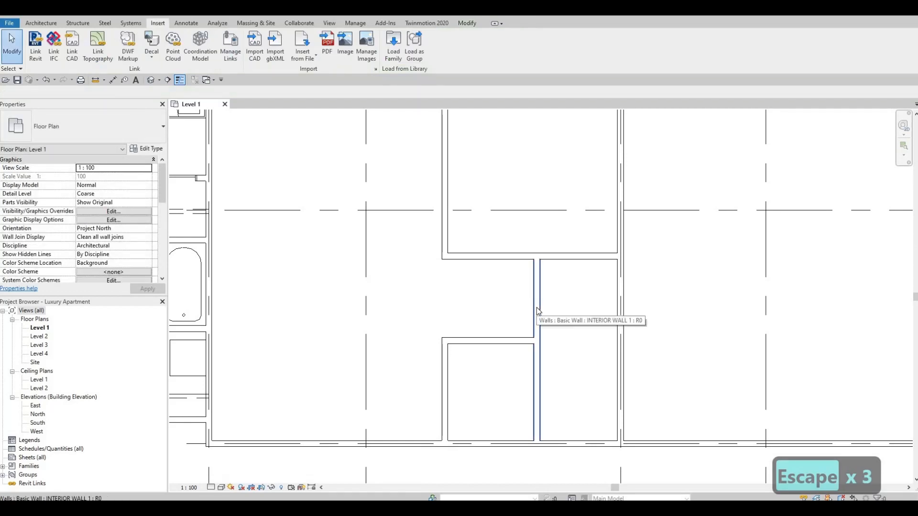
# Step: Set the distance between the lower middle vertical wall and the right dividing wall to 1734
pyautogui.click(537, 308)
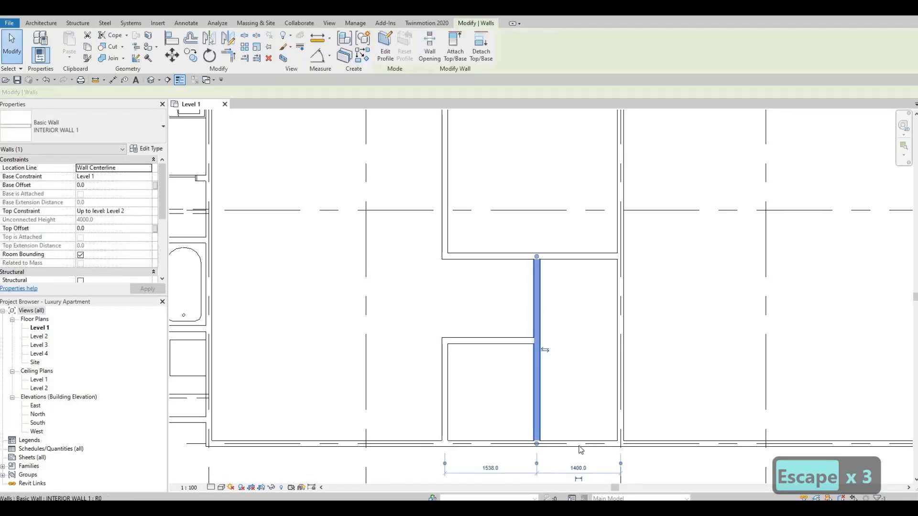
pyautogui.click(579, 469)
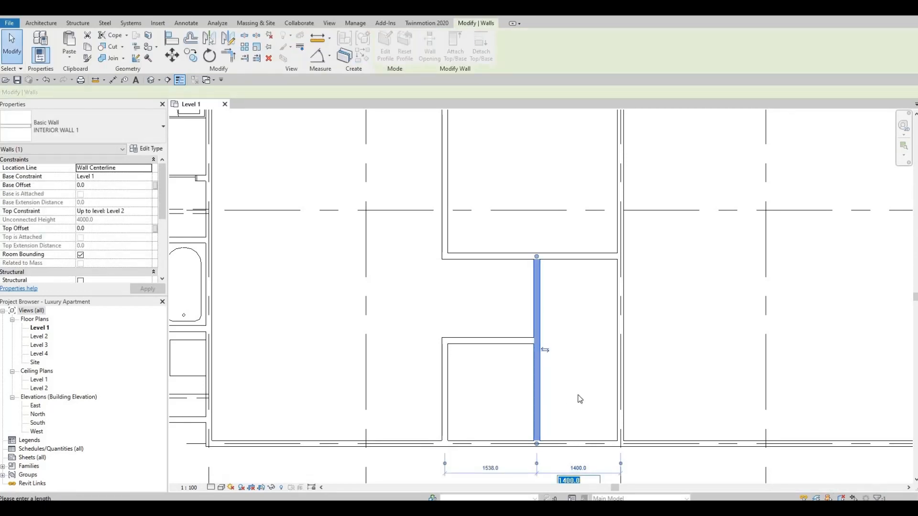
pyautogui.scroll(2, 580, 400)
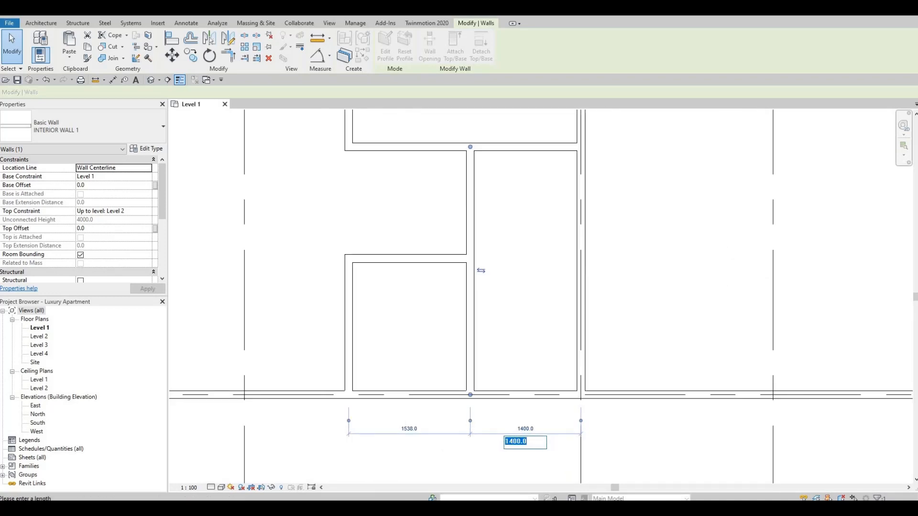
pyautogui.write('7')
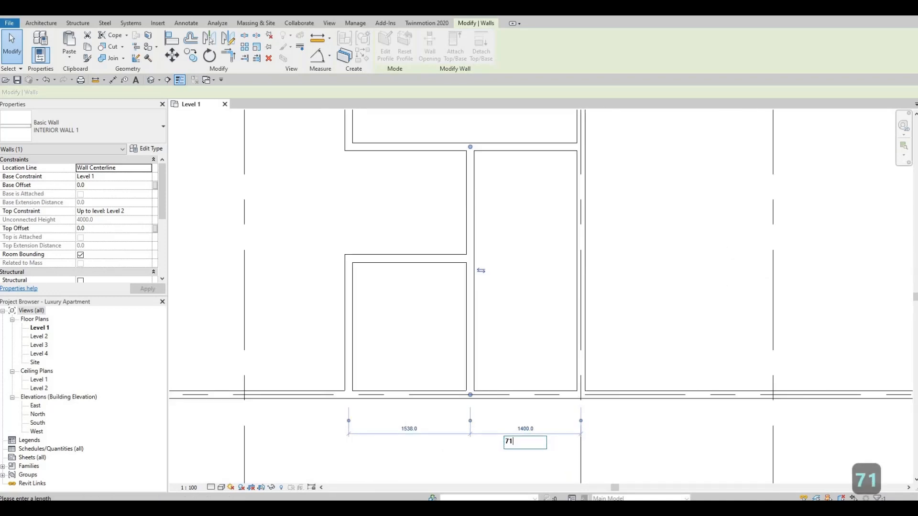
pyautogui.write('1')
pyautogui.press('BackSpace')
pyautogui.press('BackSpace')
pyautogui.write('17')
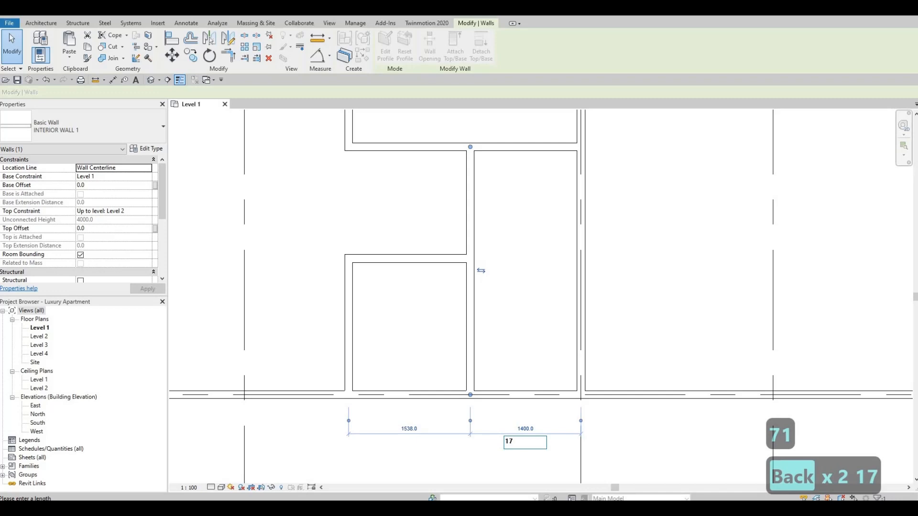
pyautogui.write('3')
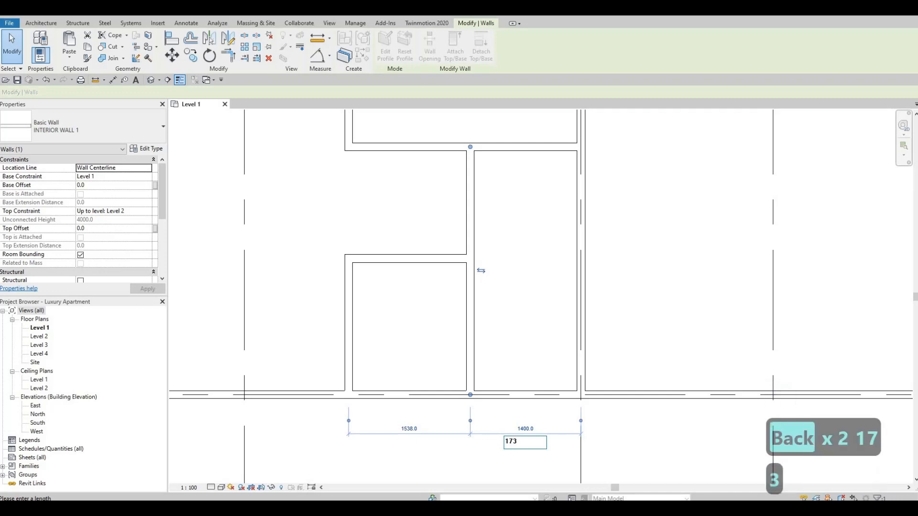
pyautogui.write('4')
pyautogui.press('Return')
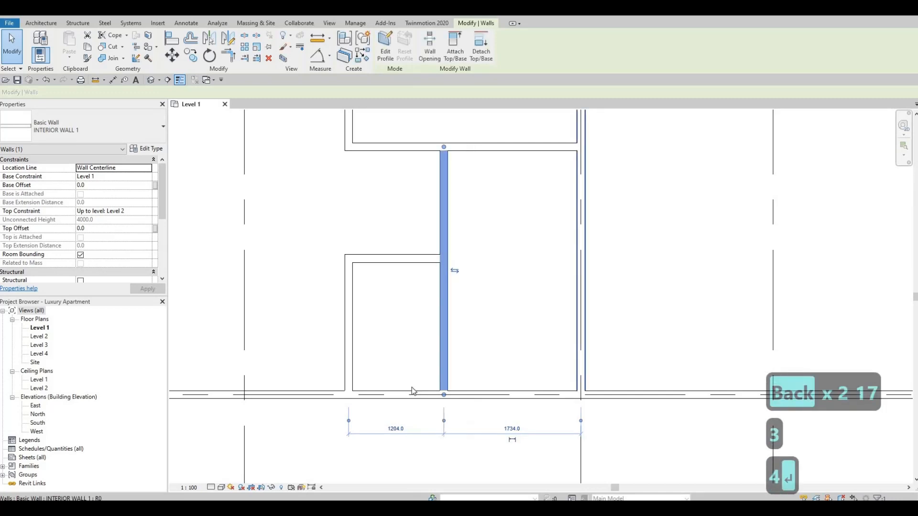
pyautogui.moveTo(360, 368); pyautogui.dragTo(377, 371, button='middle')
pyautogui.press('Escape')
pyautogui.press('Escape')
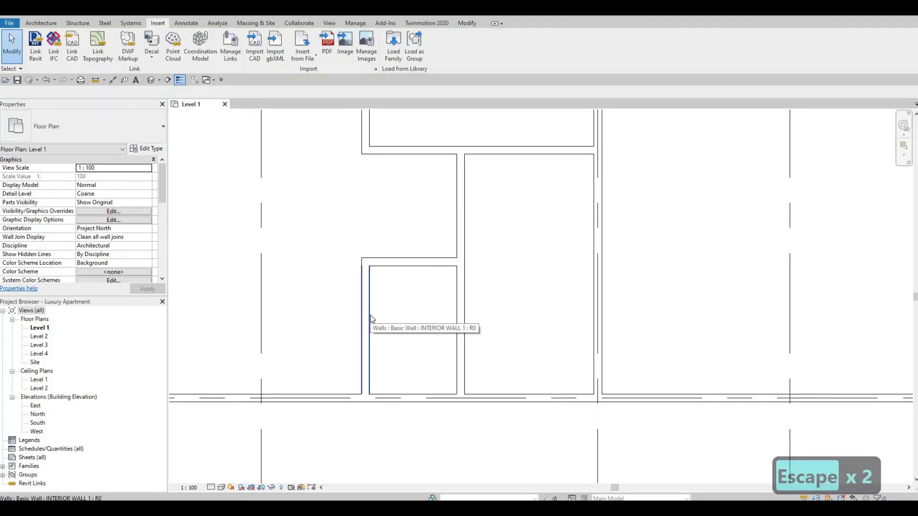
# Step: Align the outer face of the lower left vertical wall with the outer face of the upper vertical interior wall
pyautogui.press('a')
pyautogui.press('l')
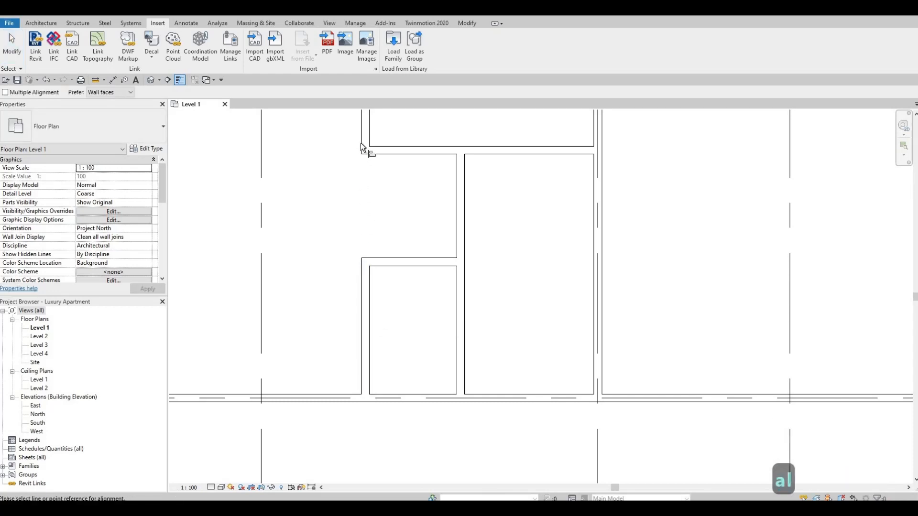
pyautogui.click(360, 142)
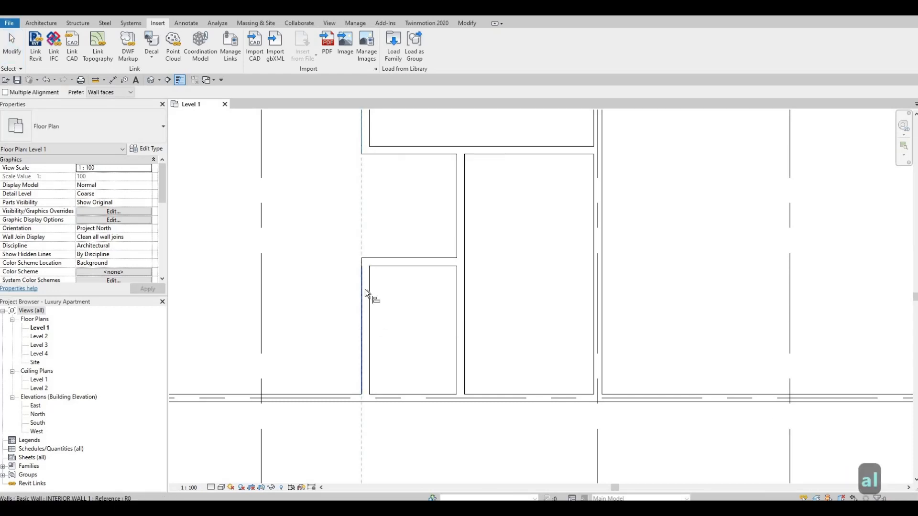
pyautogui.press('Escape')
pyautogui.press('Escape')
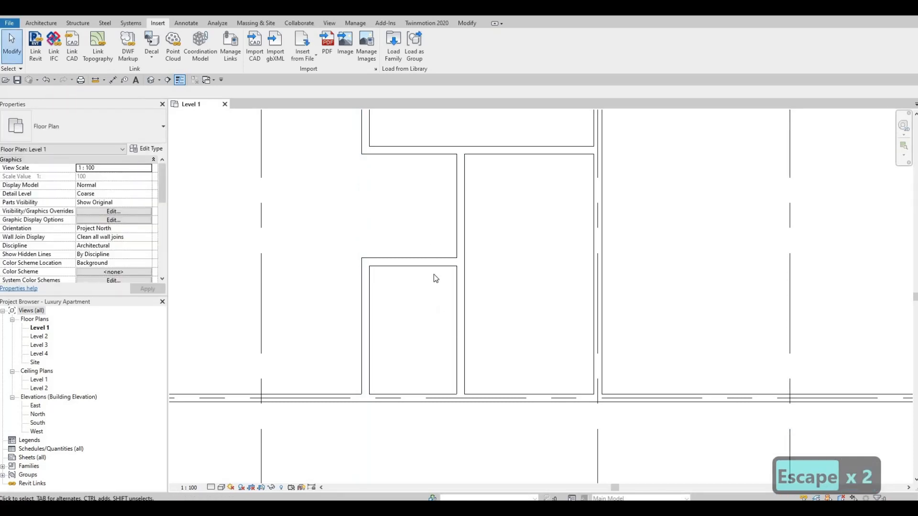
# Step: Set the distance between the small lower room's horizontal top wall and the unit's lower wall to 2060
pyautogui.moveTo(435, 275); pyautogui.dragTo(416, 246, button='middle')
pyautogui.click(412, 246)
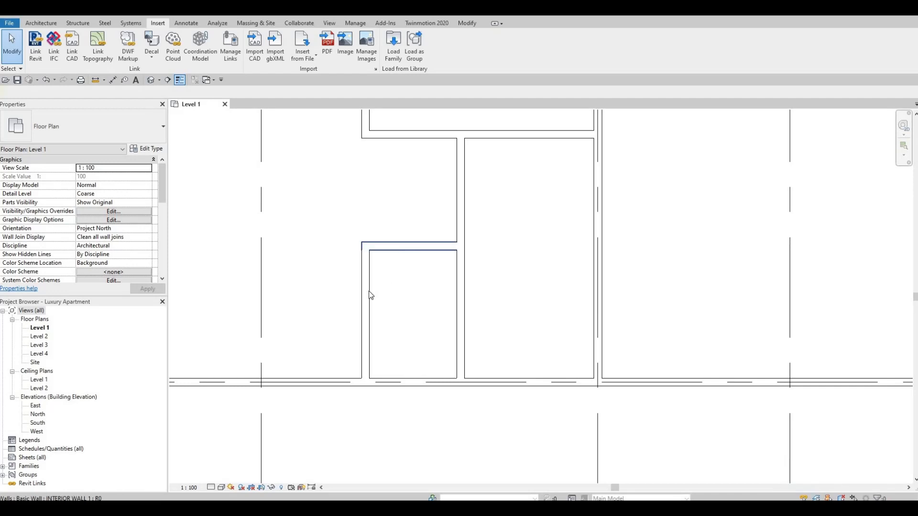
pyautogui.click(331, 314)
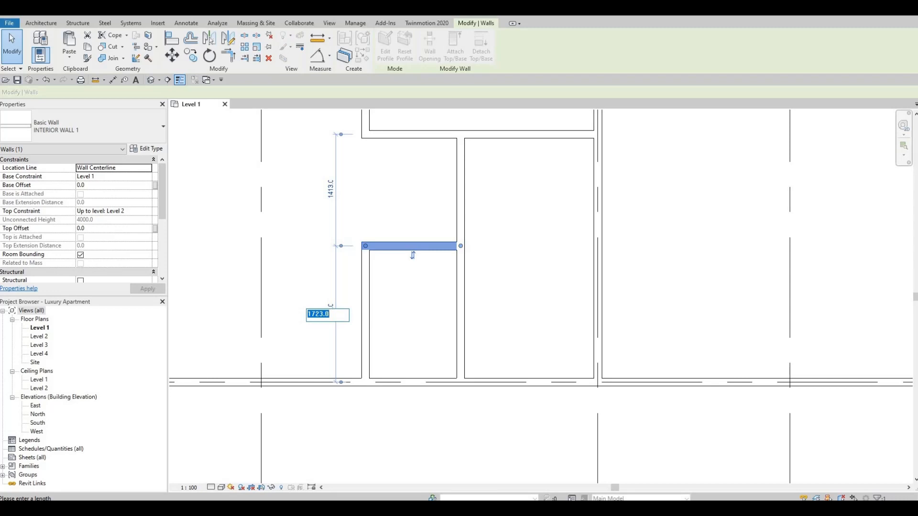
pyautogui.write('20')
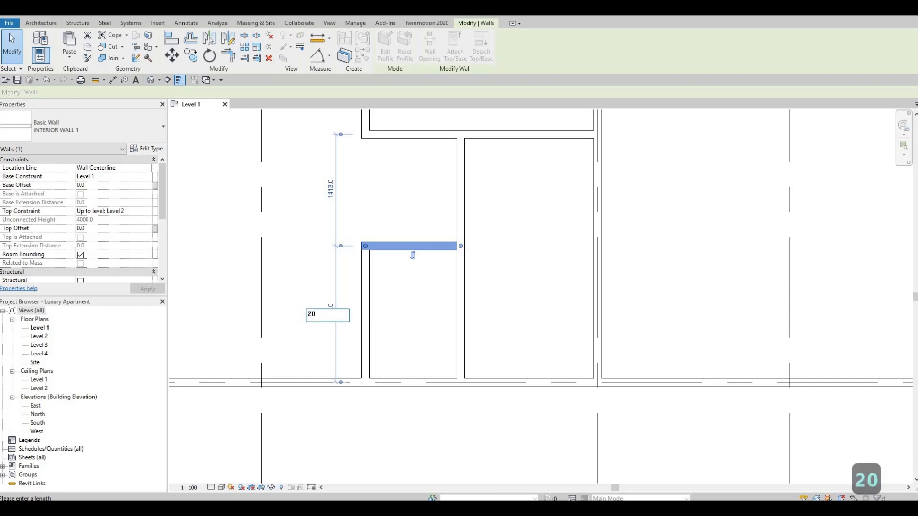
pyautogui.write('60')
pyautogui.press('Return')
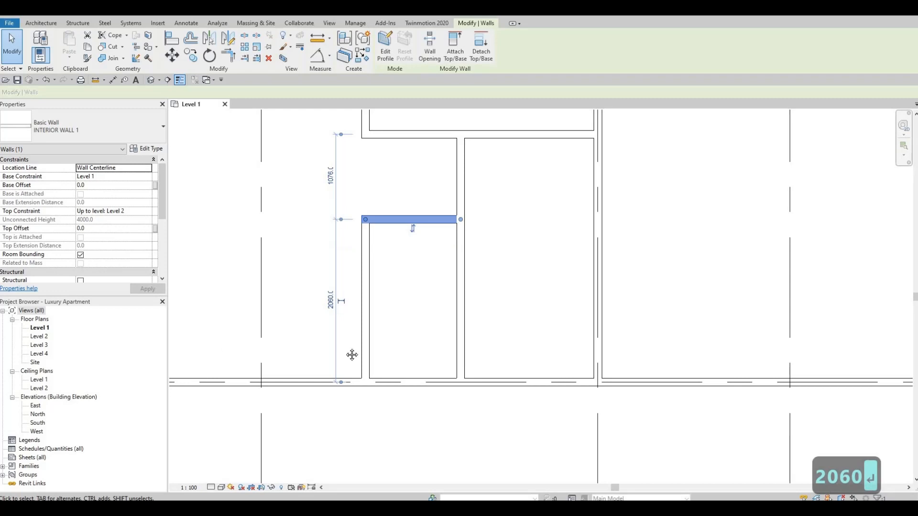
pyautogui.press('Escape')
pyautogui.press('Escape')
# Step: Draw a vertical INTERIOR WALL 1 on grid line 5, about 1000 up from the unit's lower wall
pyautogui.scroll(-2, 412, 334)
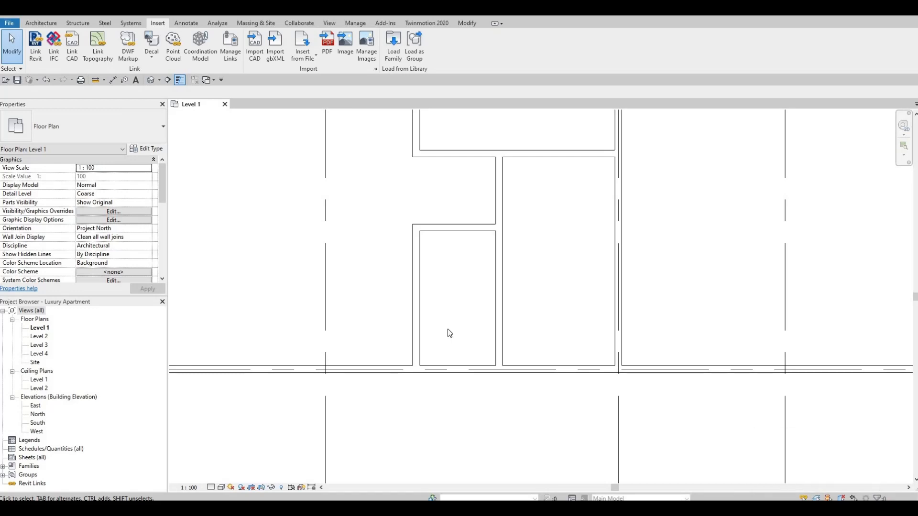
pyautogui.scroll(1, 414, 331)
pyautogui.moveTo(414, 331); pyautogui.dragTo(431, 315, button='middle')
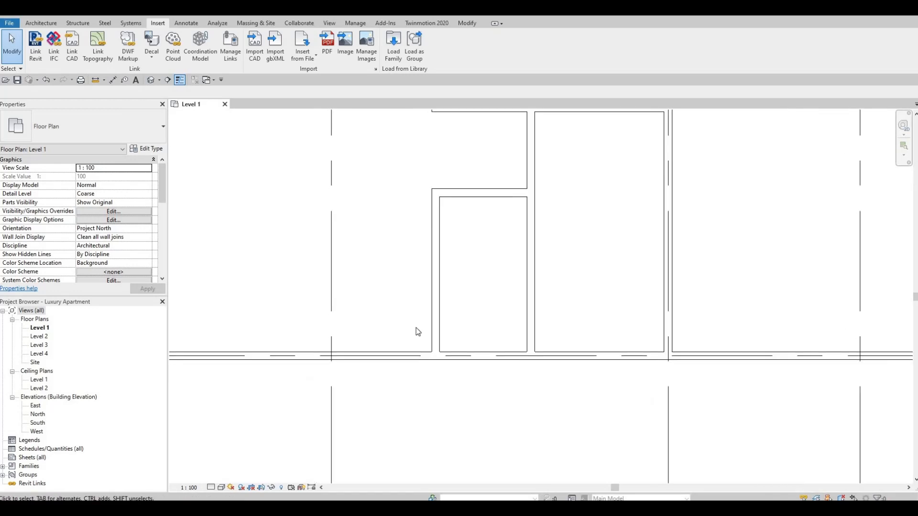
pyautogui.scroll(-1, 432, 314)
pyautogui.click(432, 315)
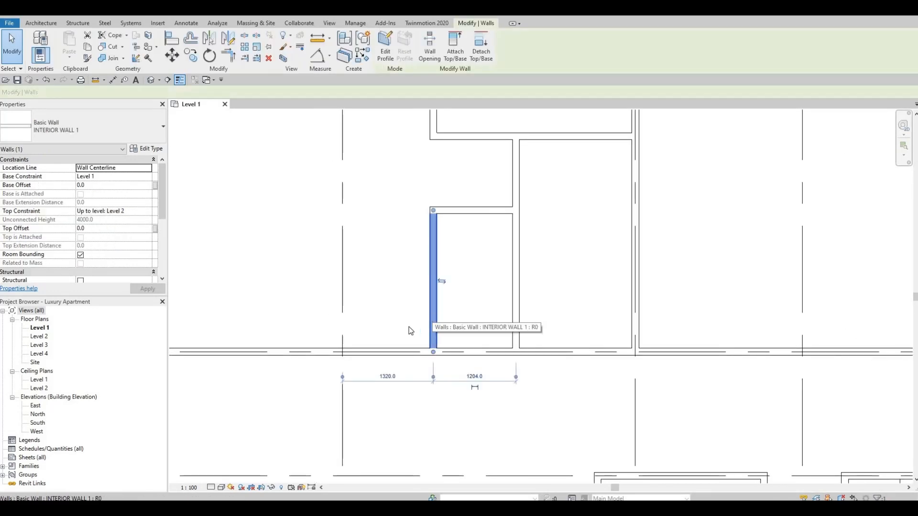
pyautogui.press('c')
pyautogui.press('s')
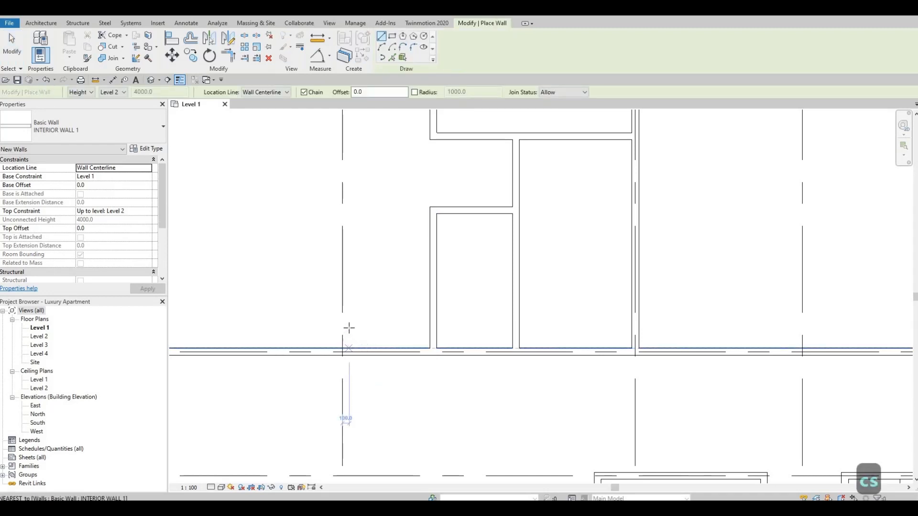
pyautogui.click(349, 328)
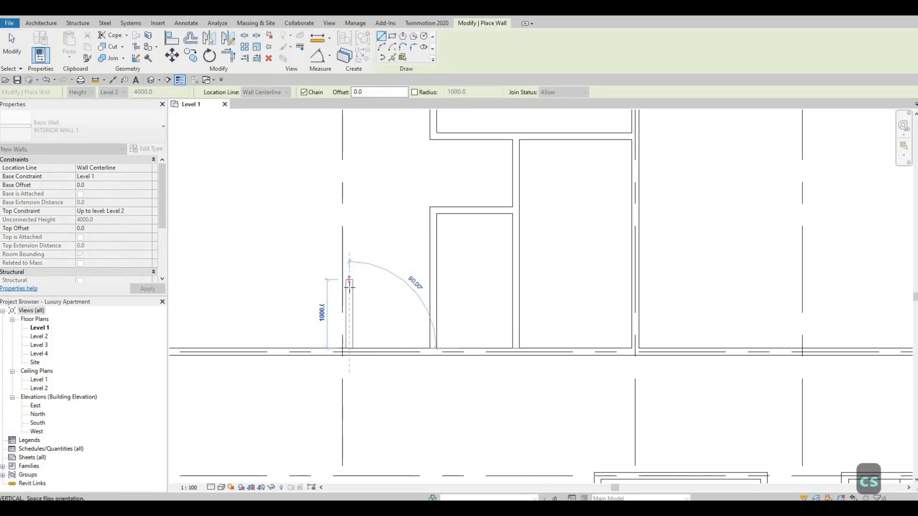
pyautogui.press('Escape')
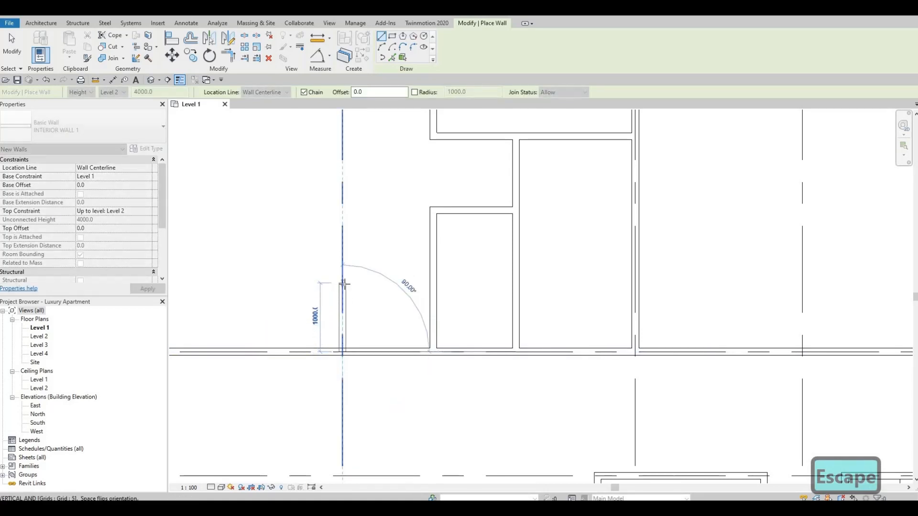
pyautogui.press('Escape')
pyautogui.press('Escape')
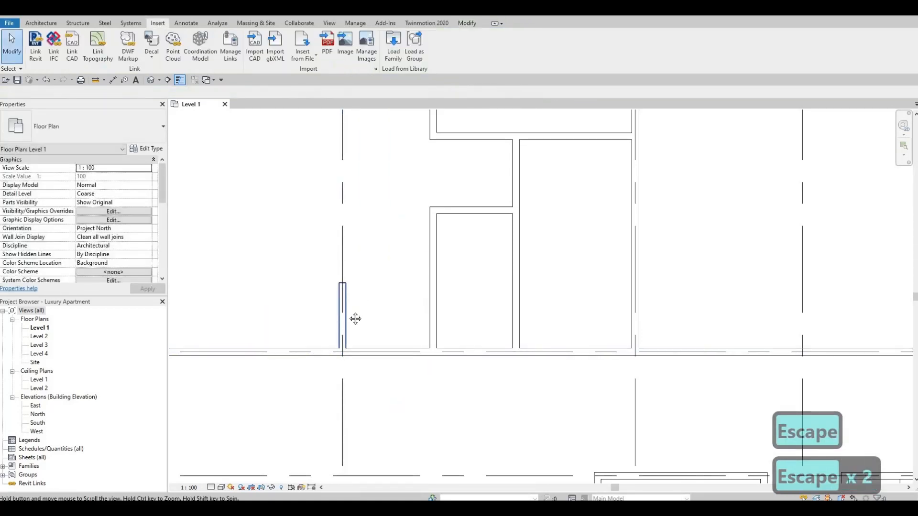
# Step: Examine the entrance layout of the apartment below as a reference for the middle unit's lower wall
pyautogui.scroll(-2, 358, 303)
pyautogui.scroll(-1, 381, 309)
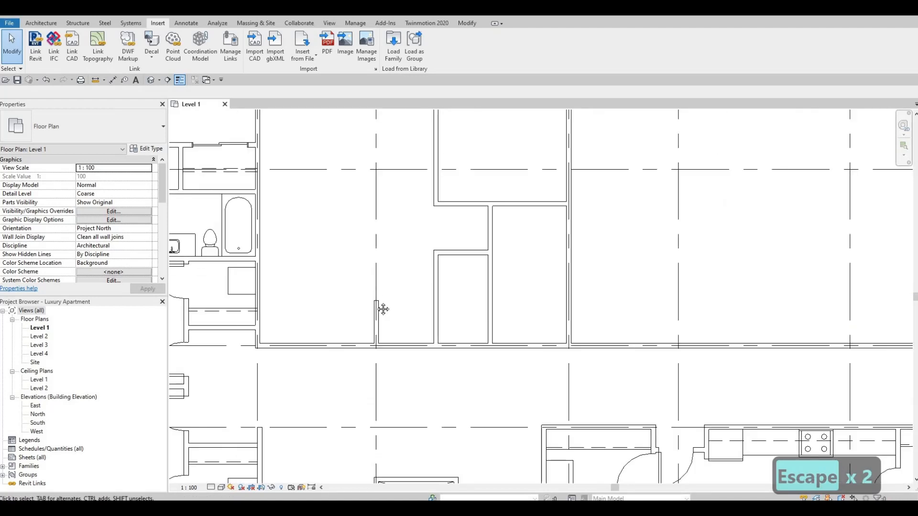
pyautogui.moveTo(376, 316); pyautogui.dragTo(377, 348, button='middle')
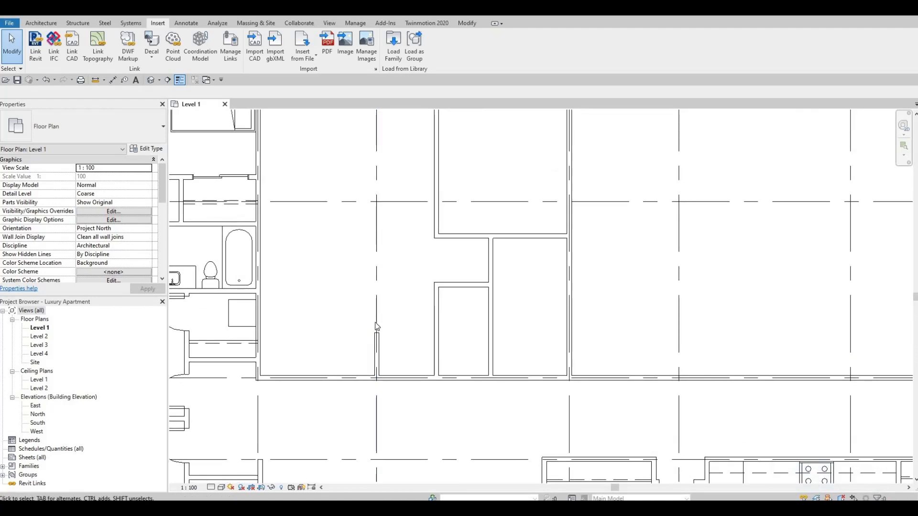
pyautogui.scroll(2, 376, 327)
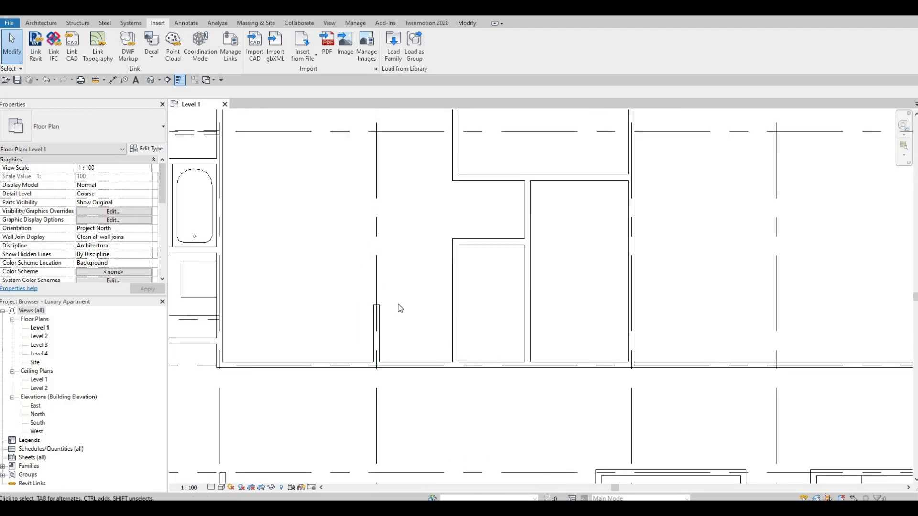
pyautogui.scroll(-1, 429, 308)
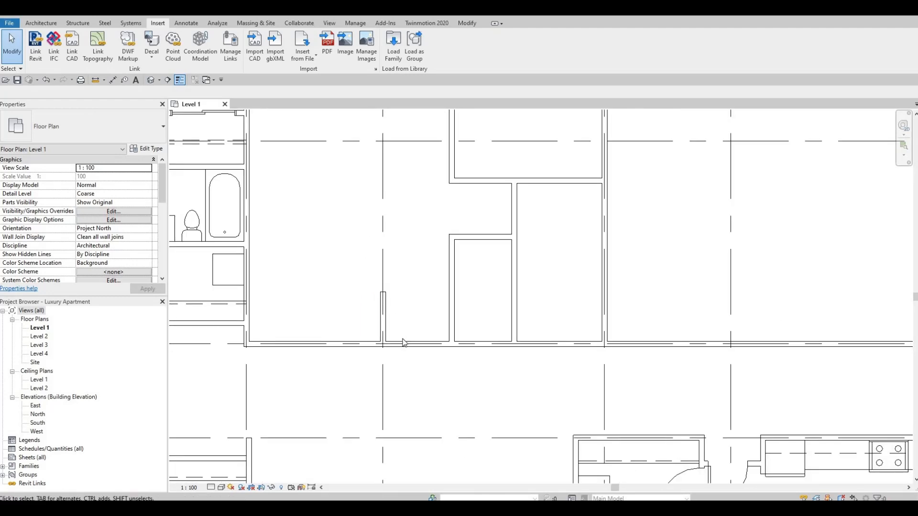
pyautogui.moveTo(422, 332); pyautogui.dragTo(425, 308, button='middle')
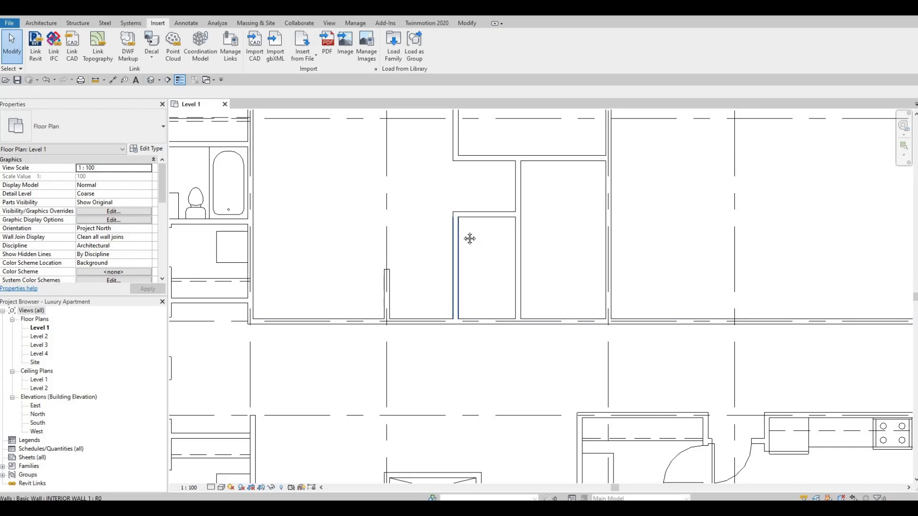
pyautogui.scroll(-2, 760, 320)
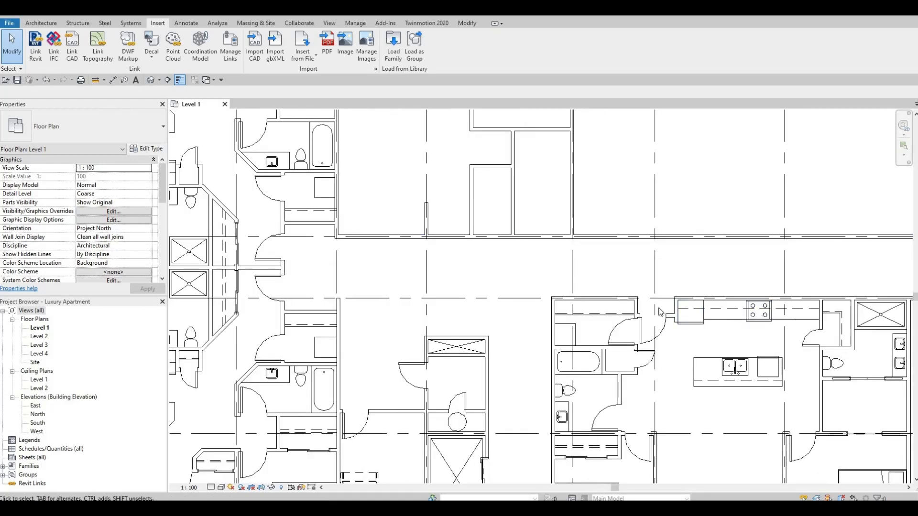
pyautogui.scroll(2, 634, 306)
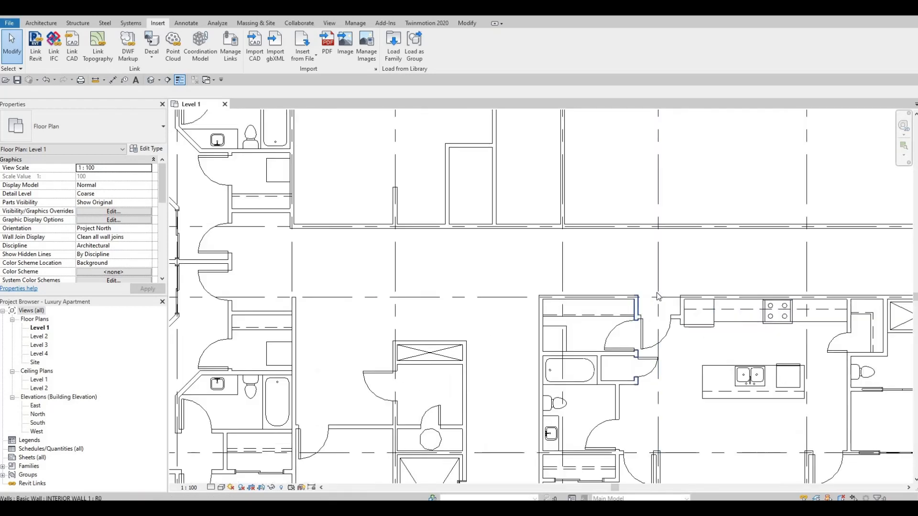
pyautogui.scroll(-2, 474, 311)
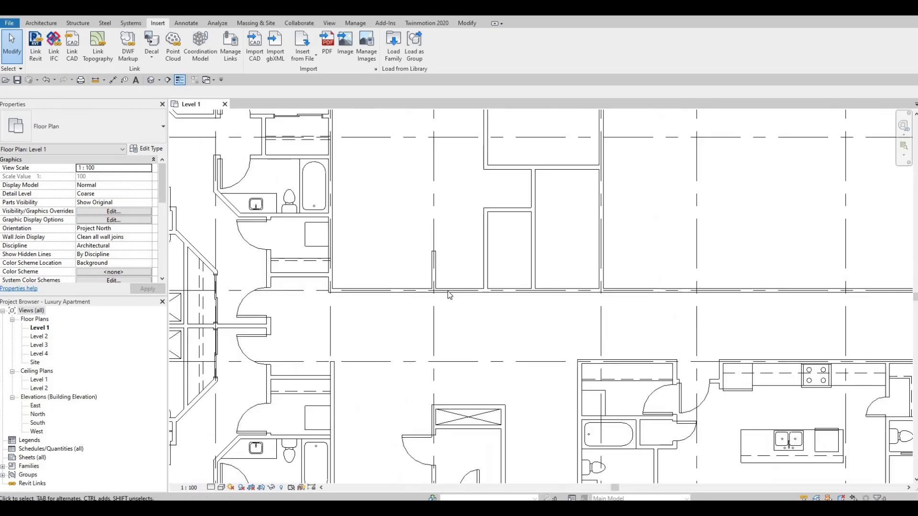
pyautogui.scroll(3, 443, 291)
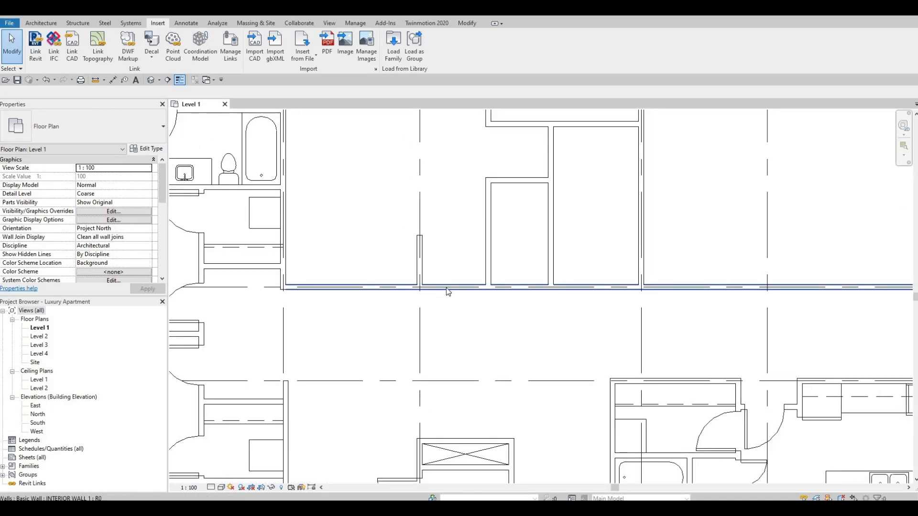
# Step: Draw a horizontal INTERIOR WALL 1 about 1270 long from the short vertical wall to the small lower room's left wall
pyautogui.click(448, 287)
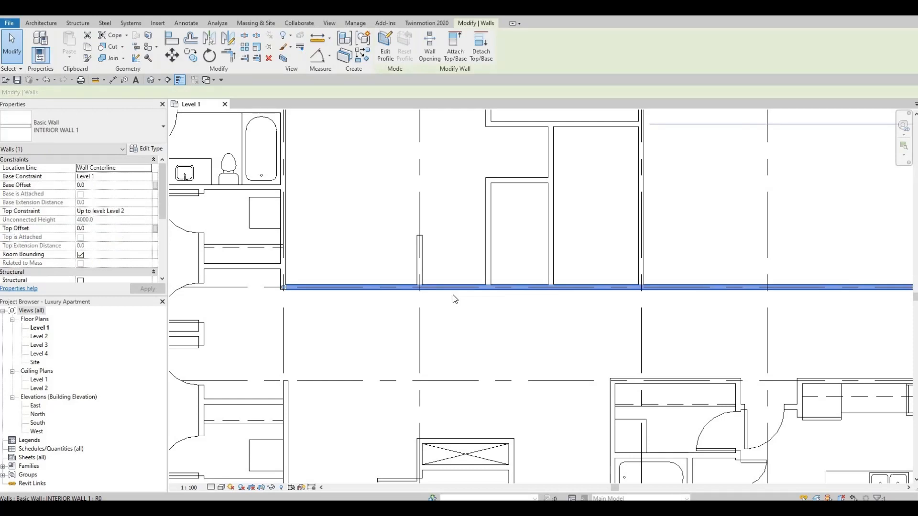
pyautogui.press('c')
pyautogui.press('s')
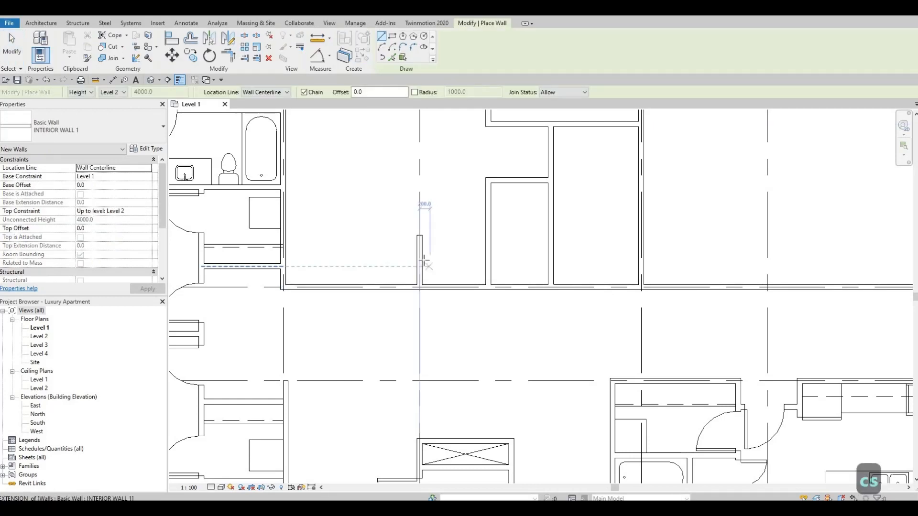
pyautogui.click(422, 259)
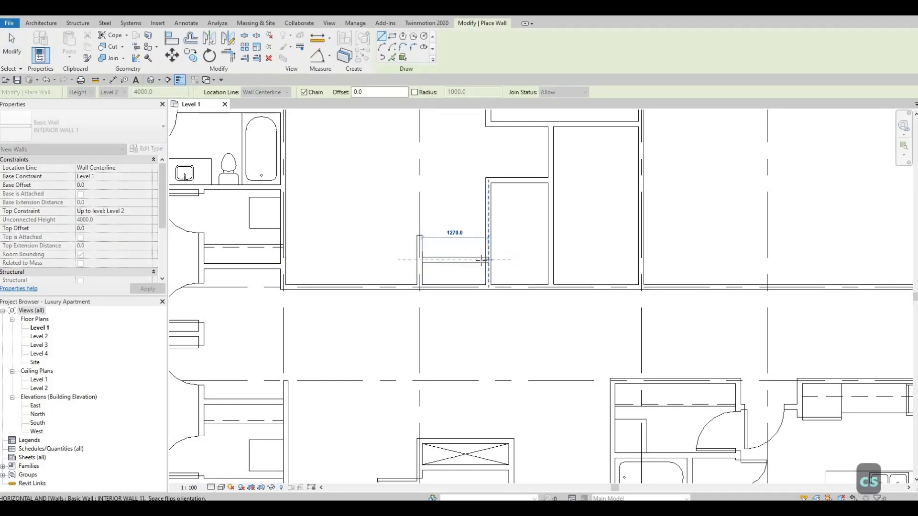
pyautogui.press('Escape')
pyautogui.press('Escape')
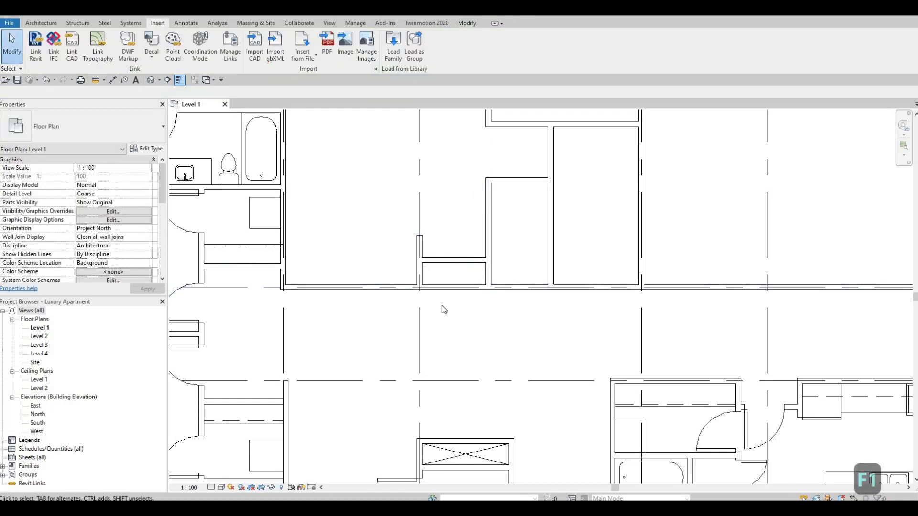
# Step: Split the unit's lower wall beneath the new horizontal wall, about 645 from the small room's left wall
pyautogui.press('F1')
pyautogui.scroll(1, 442, 309)
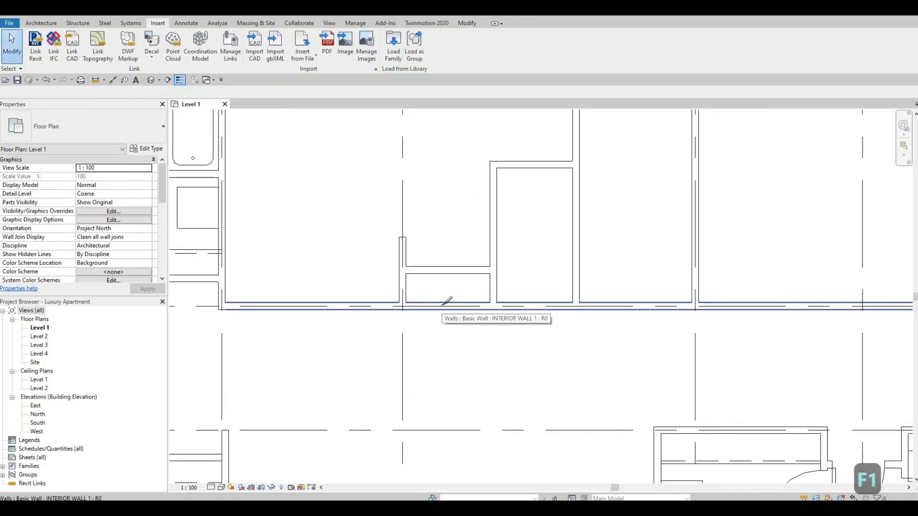
pyautogui.press('s')
pyautogui.press('l')
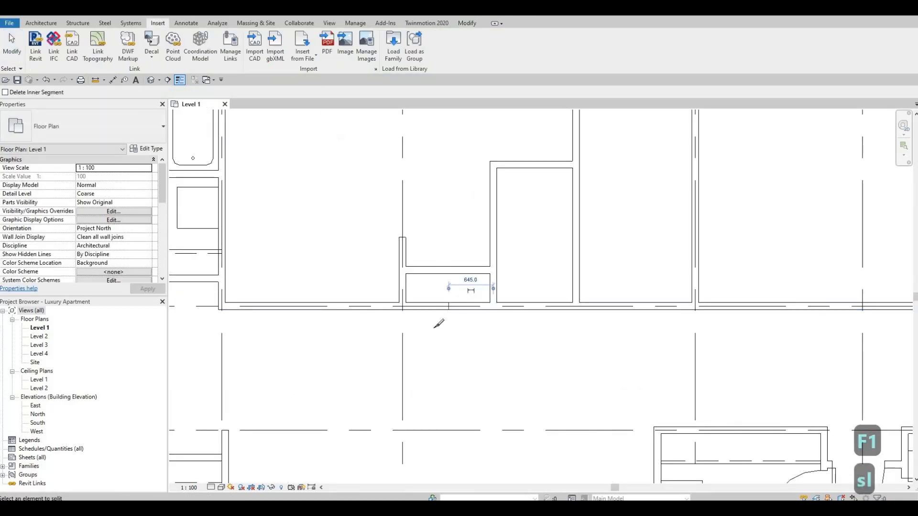
pyautogui.press('Escape')
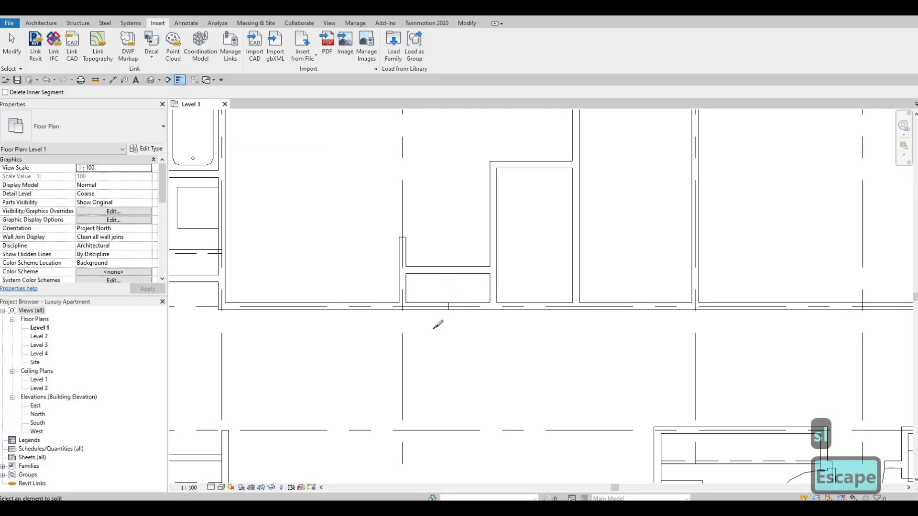
pyautogui.press('Escape')
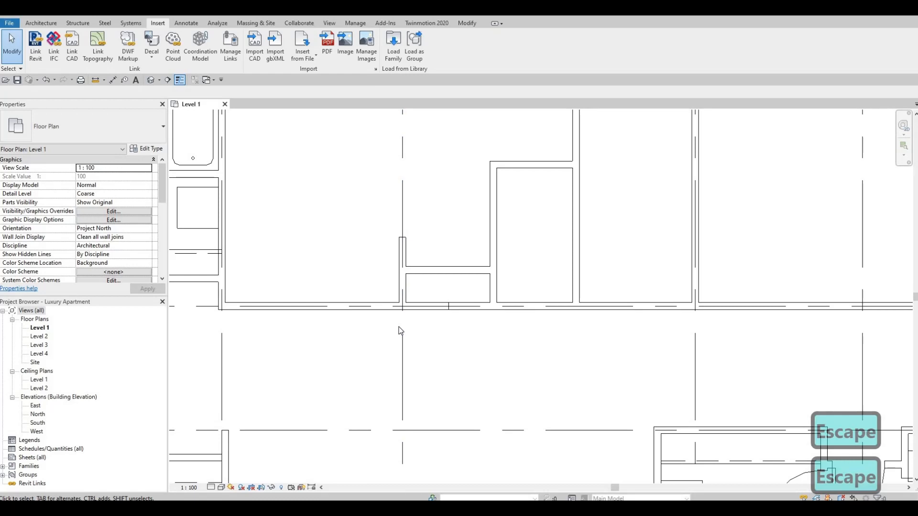
# Step: Trim the split lower wall's two parts into corners with the short vertical wall and the small room's left wall, opening a recess
pyautogui.press('t')
pyautogui.press('r')
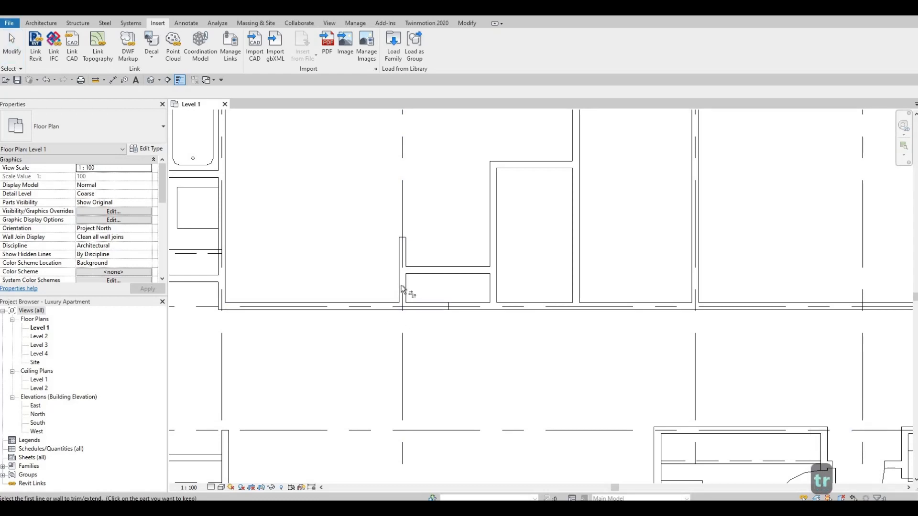
pyautogui.click(402, 290)
pyautogui.click(387, 305)
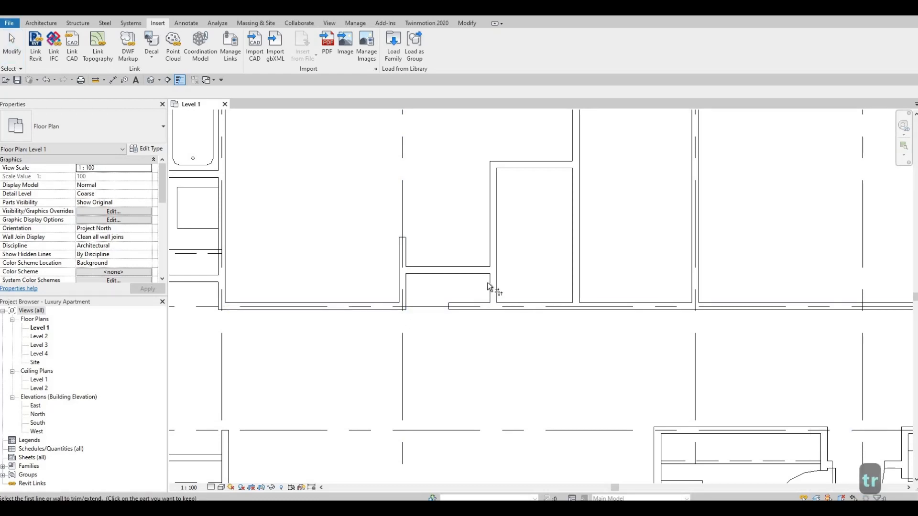
pyautogui.click(503, 305)
pyautogui.click(497, 310)
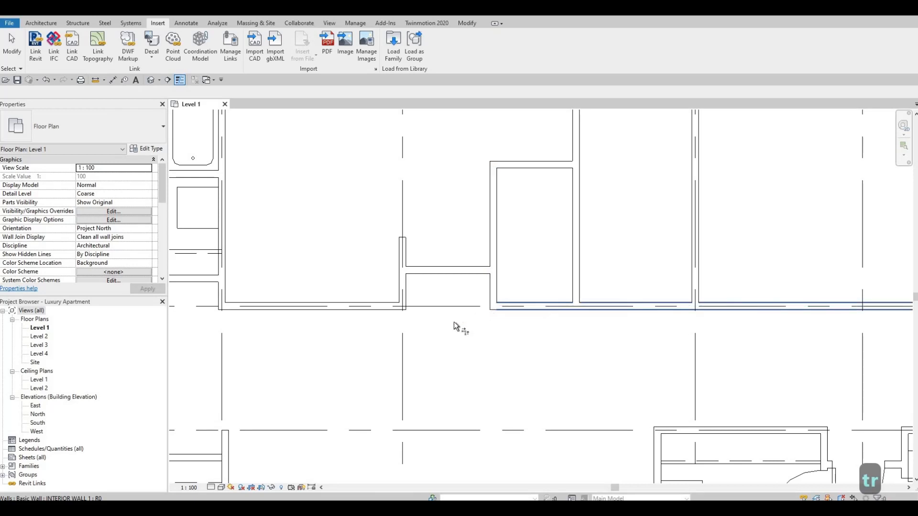
pyautogui.press('Escape')
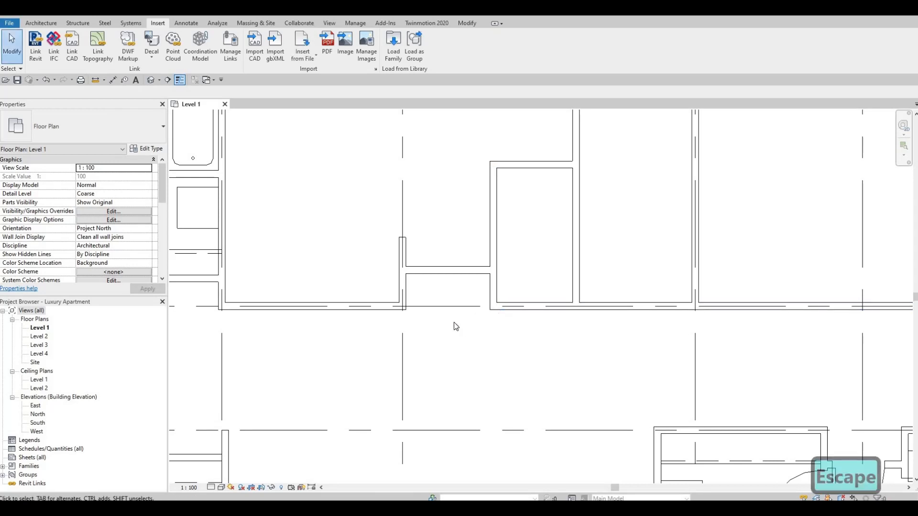
# Step: Set the distance between the recess's horizontal wall and the unit's lower wall line to 420
pyautogui.press('Escape')
pyautogui.click(444, 270)
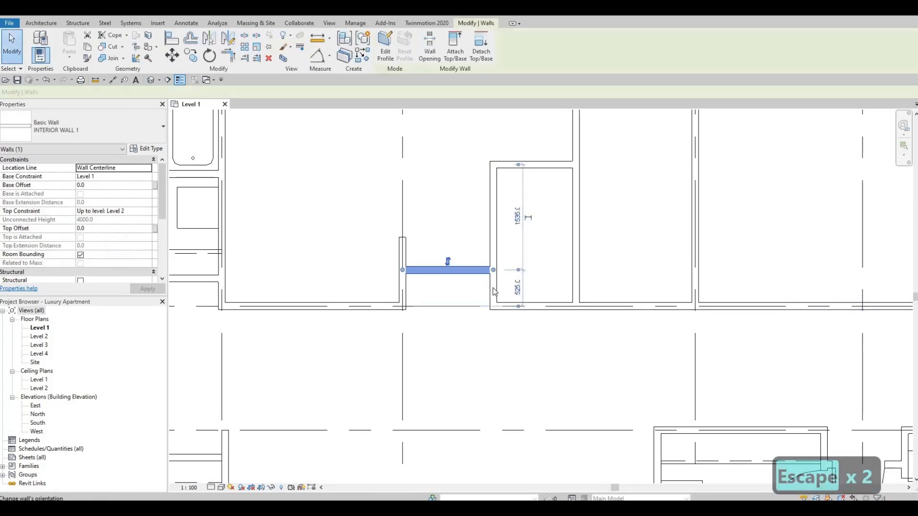
pyautogui.click(523, 288)
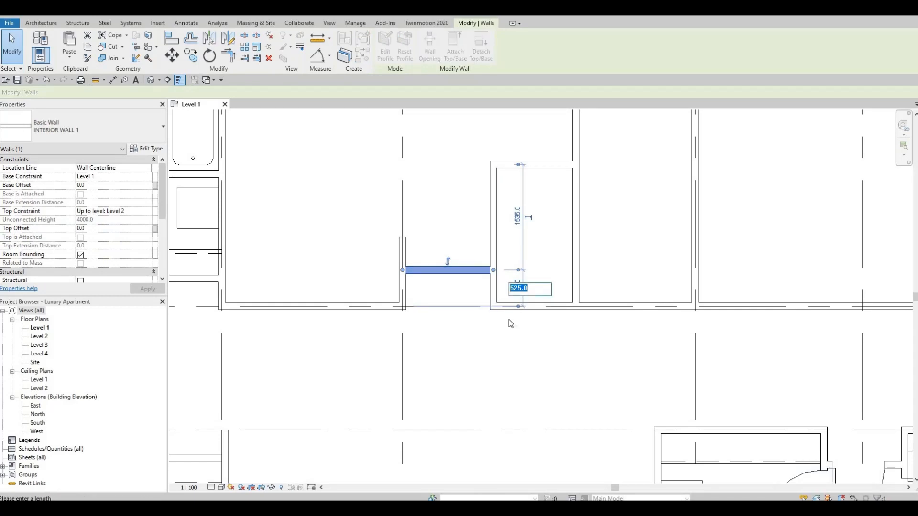
pyautogui.write('420')
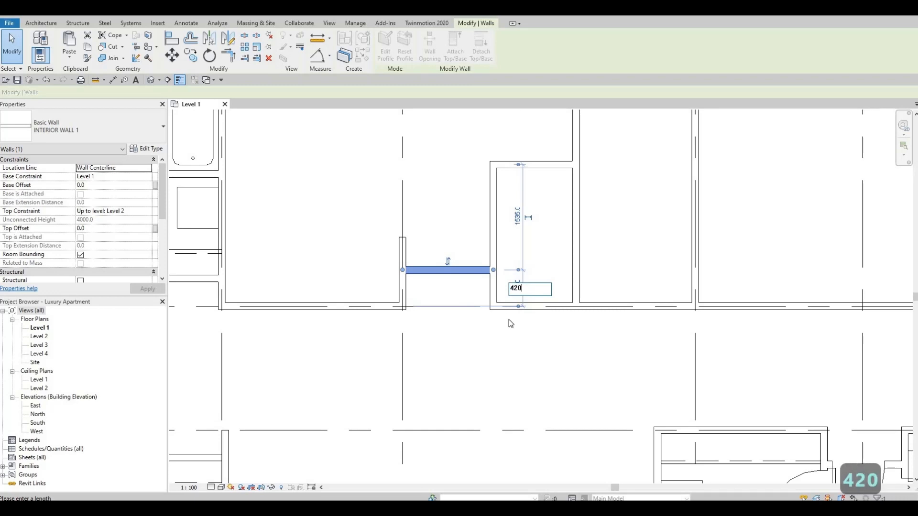
pyautogui.press('Return')
pyautogui.press('Escape')
pyautogui.press('Escape')
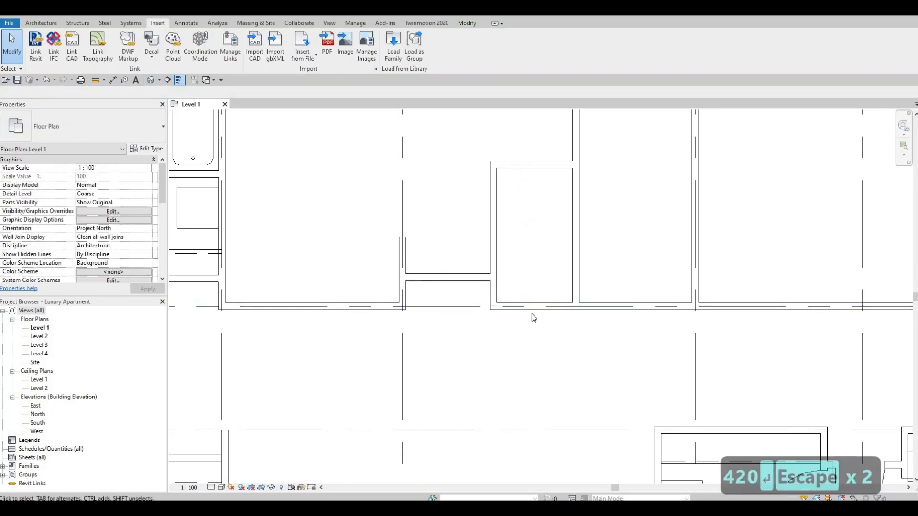
# Step: Draw a horizontal INTERIOR WALL 1 about 2300 long from the unit's left wall, above the lower wall and left of the entrance recess
pyautogui.moveTo(532, 314); pyautogui.dragTo(590, 327, button='middle')
pyautogui.moveTo(530, 286); pyautogui.dragTo(562, 334, button='middle')
pyautogui.scroll(-1, 543, 321)
pyautogui.scroll(-1, 562, 333)
pyautogui.click(563, 335)
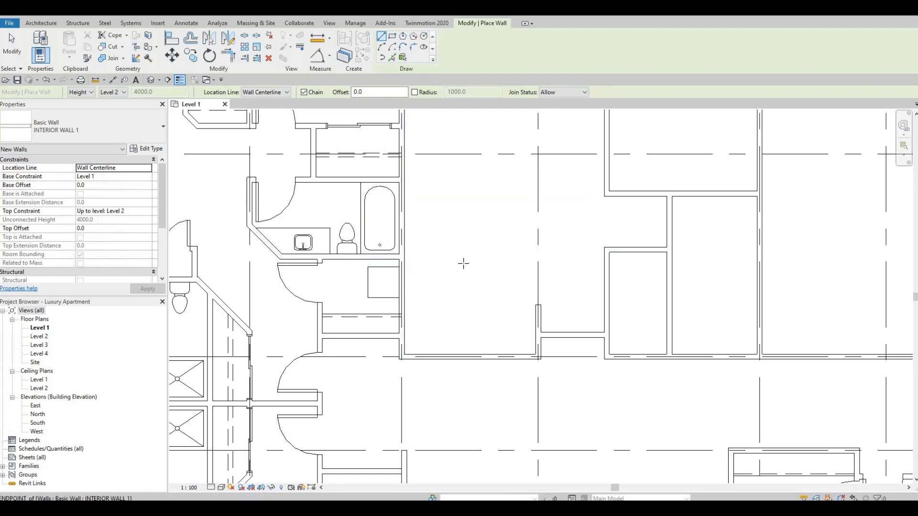
pyautogui.click(402, 257)
pyautogui.press('Escape')
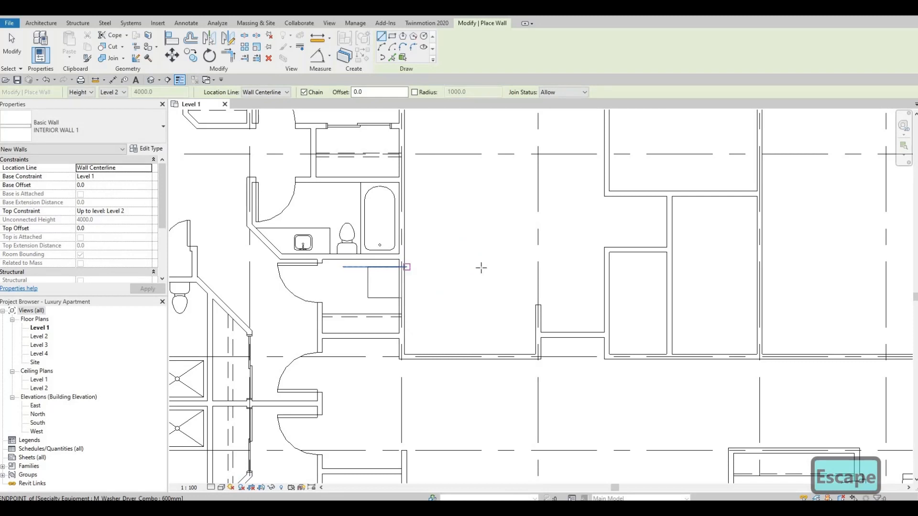
pyautogui.click(401, 266)
pyautogui.click(521, 266)
pyautogui.press('Escape')
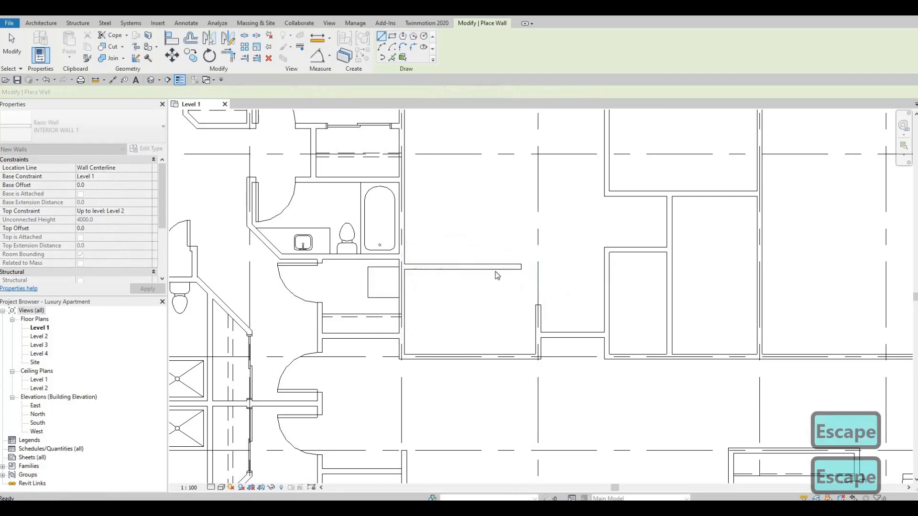
pyautogui.press('Escape')
# Step: Set the new horizontal wall's distance from the unit's lower wall line to 1848
pyautogui.click(512, 268)
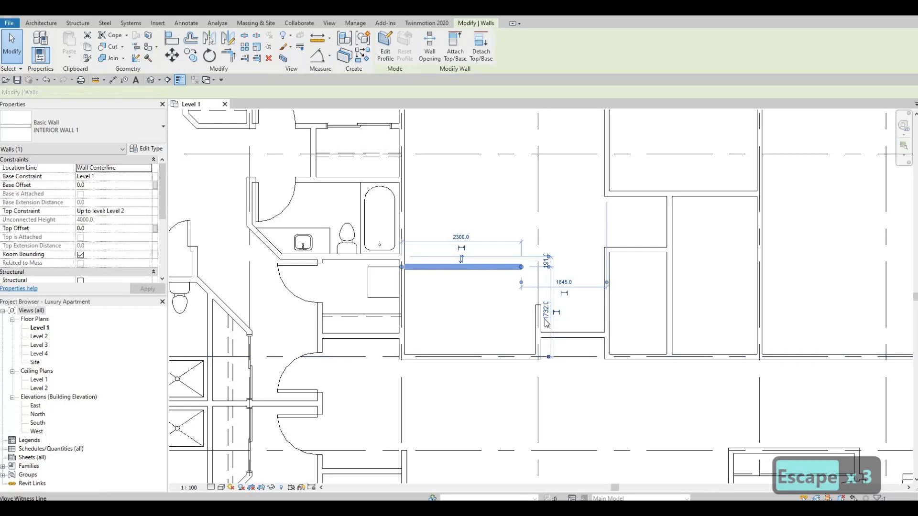
pyautogui.click(532, 316)
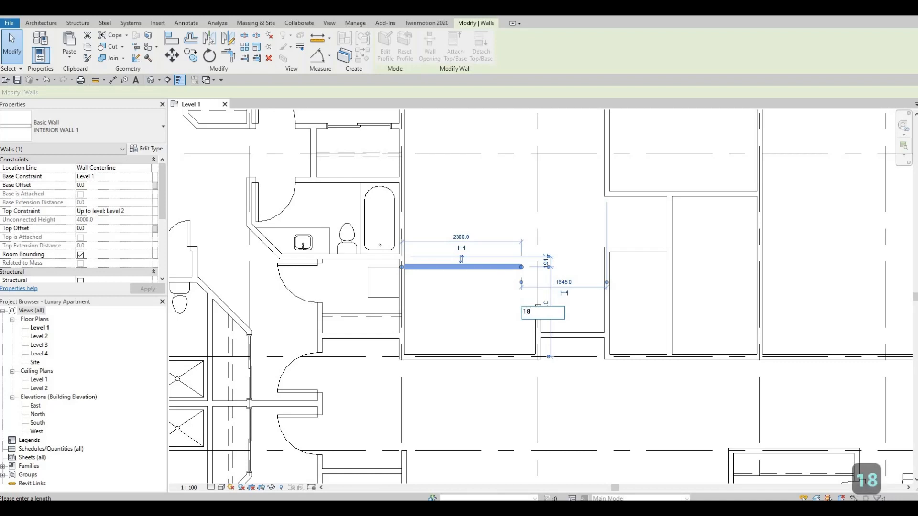
pyautogui.write('1848')
pyautogui.press('Return')
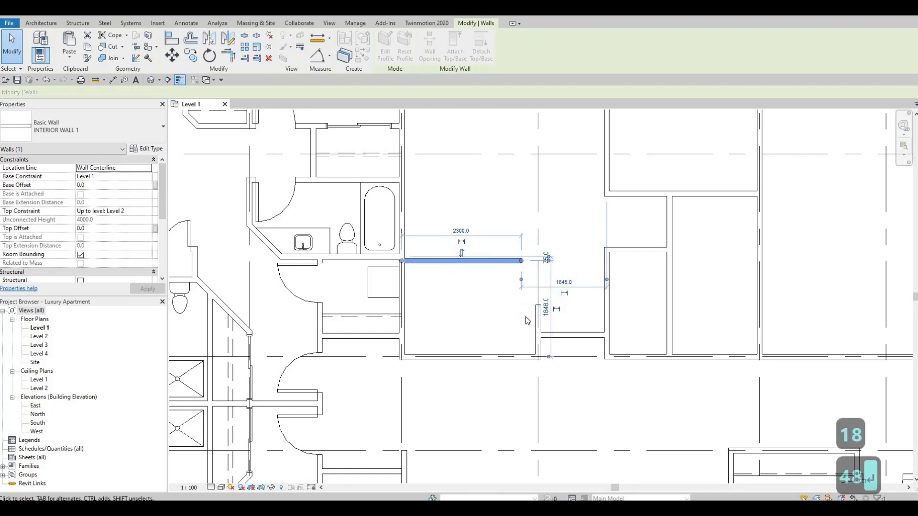
pyautogui.press('Escape')
pyautogui.press('Escape')
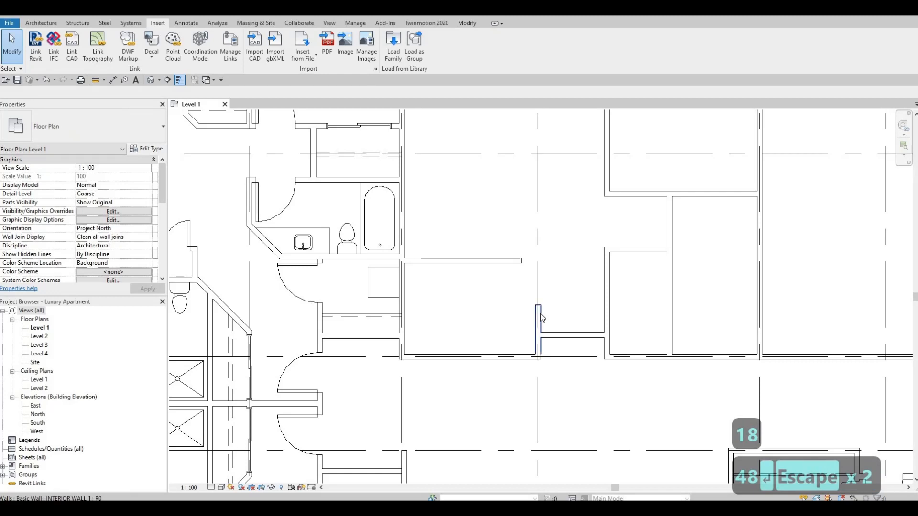
# Step: Trim the new horizontal wall and the short vertical wall beside the recess into a corner, enclosing the lower left room
pyautogui.press('t')
pyautogui.press('r')
pyautogui.click(514, 261)
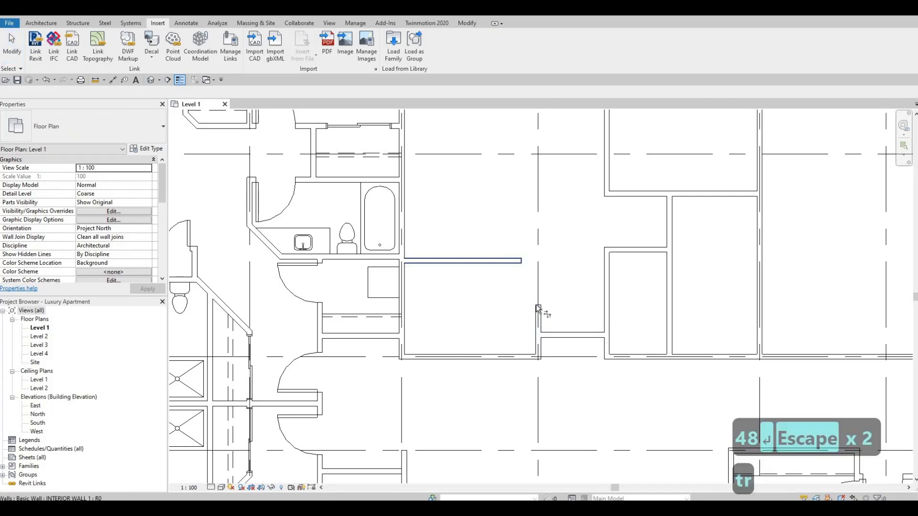
pyautogui.click(538, 316)
pyautogui.press('Escape')
pyautogui.press('Escape')
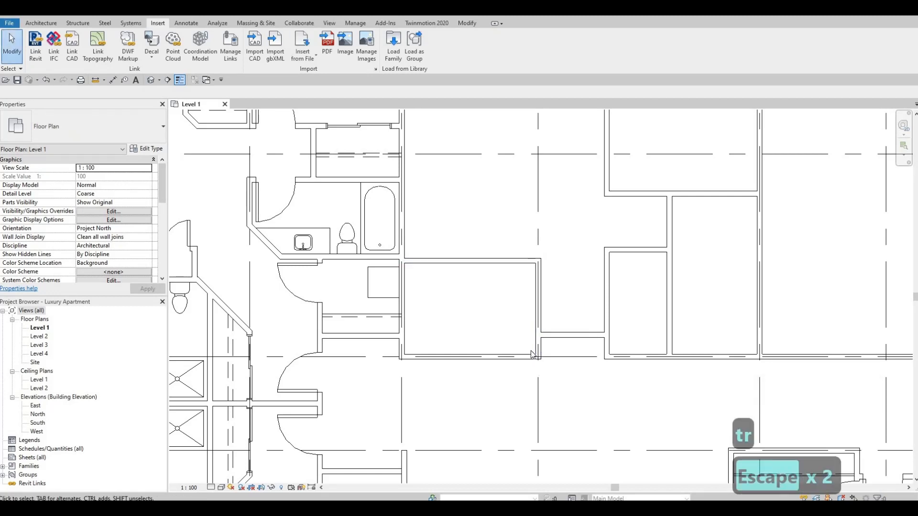
# Step: Extend the lower left room's right wall upward beyond the horizontal wall to a total length of about 2600
pyautogui.moveTo(542, 292); pyautogui.dragTo(520, 374, button='middle')
pyautogui.click(521, 347)
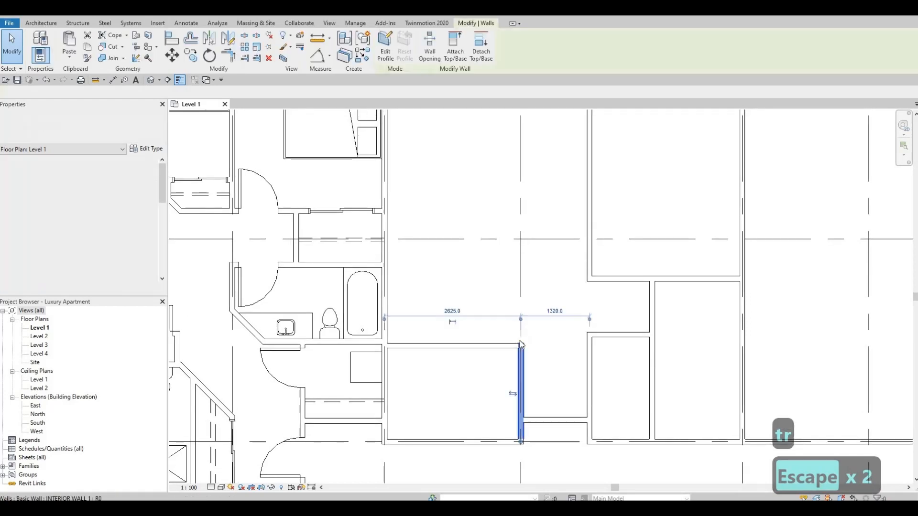
pyautogui.moveTo(520, 335); pyautogui.dragTo(521, 313)
pyautogui.press('Escape')
pyautogui.press('Escape')
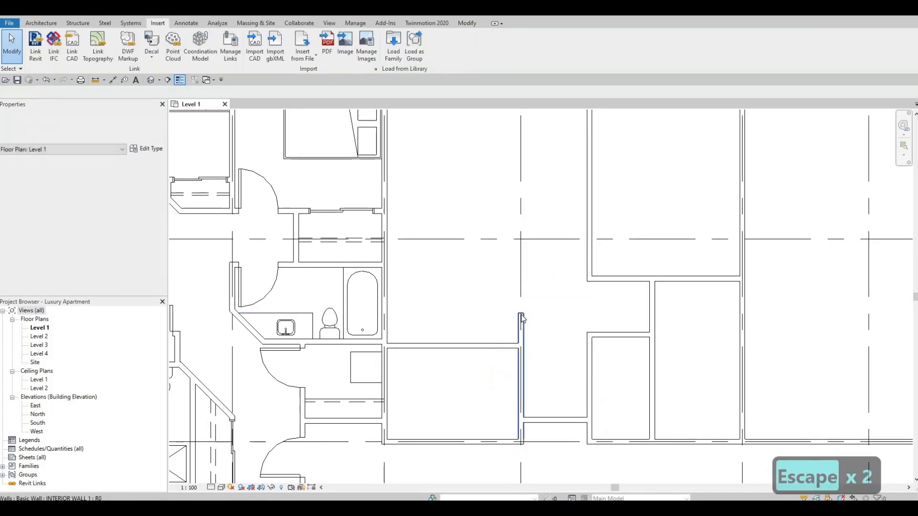
pyautogui.click(521, 316)
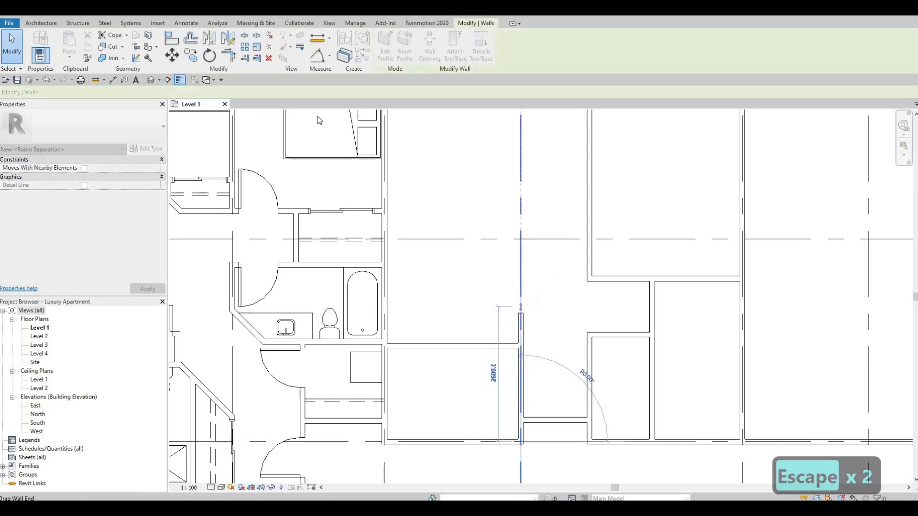
pyautogui.press('Escape')
pyautogui.press('Escape')
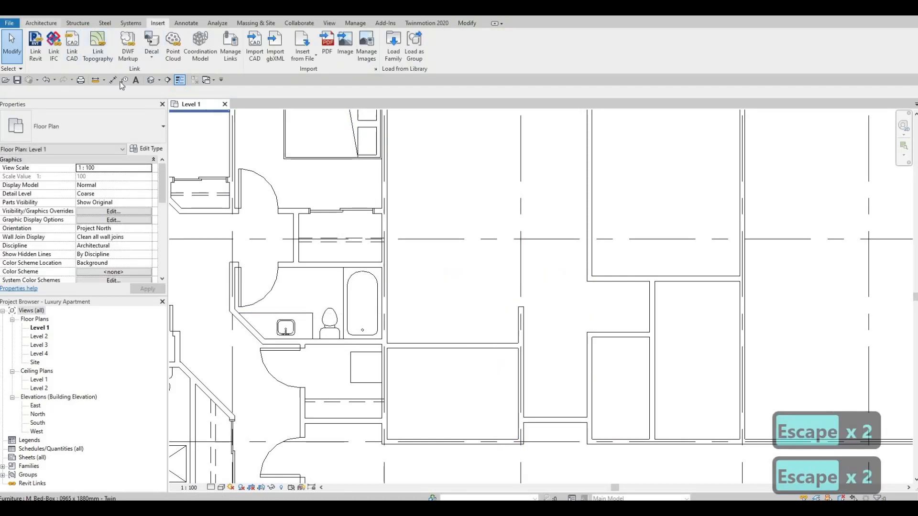
# Step: Measure how far the vertical wall extends above the lower left room's horizontal wall
pyautogui.press('d')
pyautogui.press('i')
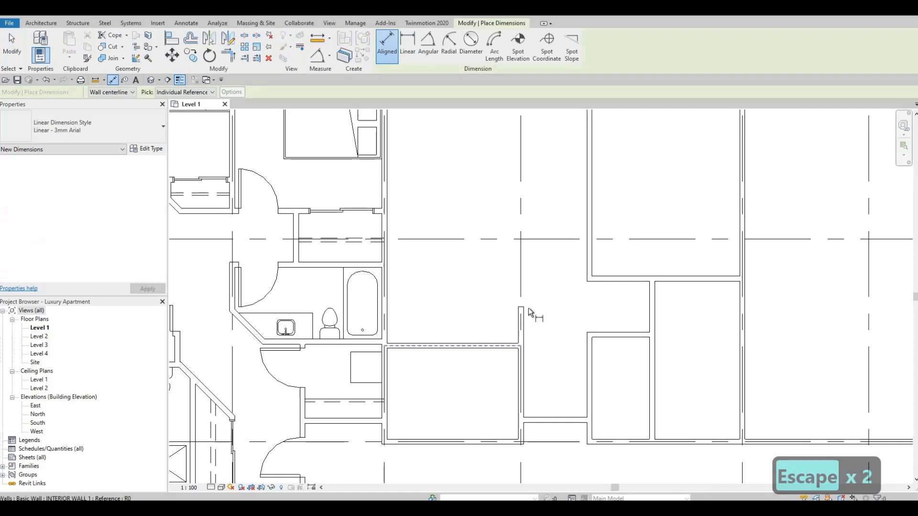
pyautogui.click(523, 309)
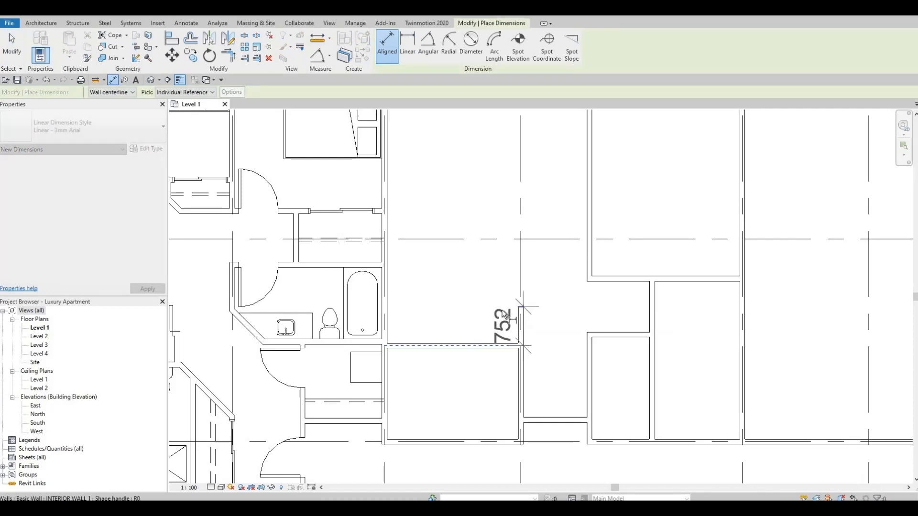
pyautogui.press('Escape')
pyautogui.press('Escape')
pyautogui.press('Escape')
# Step: Readjust the extended vertical wall's upper end, shortening the wall to slightly over 2500
pyautogui.scroll(2, 521, 308)
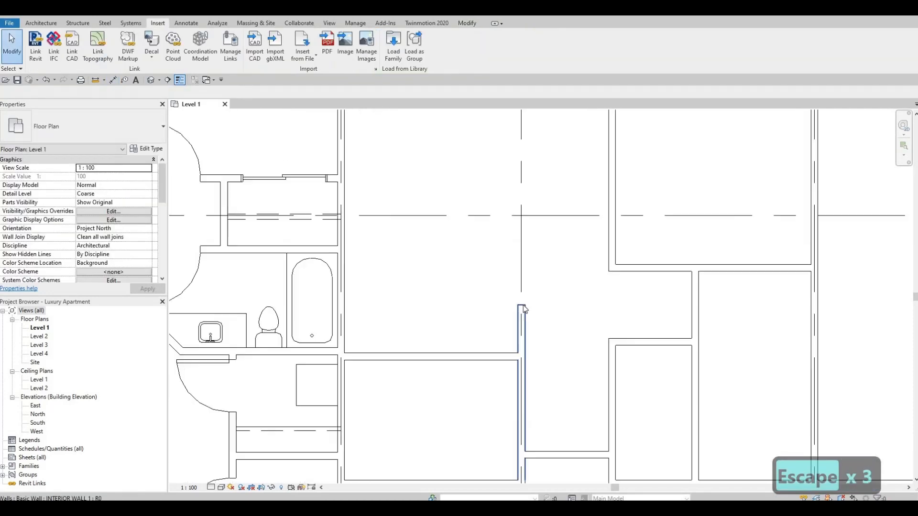
pyautogui.click(522, 316)
pyautogui.scroll(-2, 522, 316)
pyautogui.press('Escape')
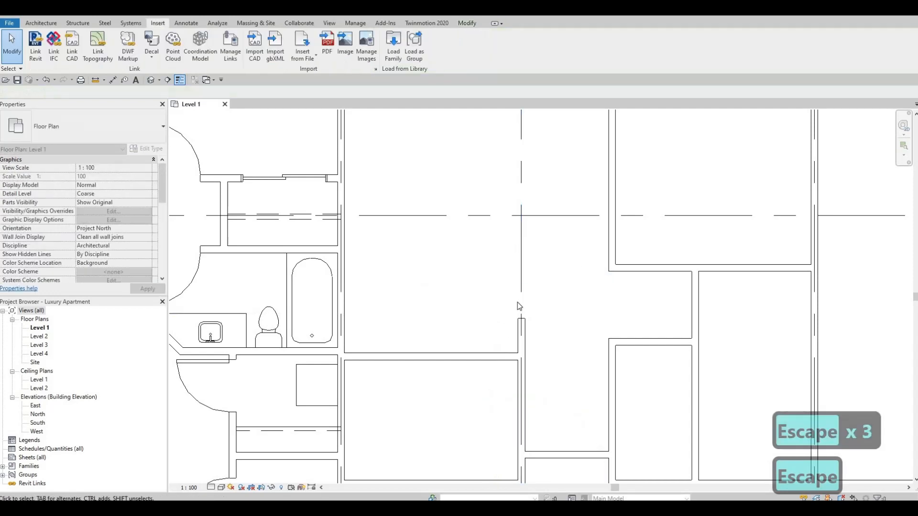
pyautogui.click(521, 317)
pyautogui.moveTo(523, 313); pyautogui.dragTo(523, 307)
pyautogui.press('Escape')
pyautogui.scroll(-3, 506, 317)
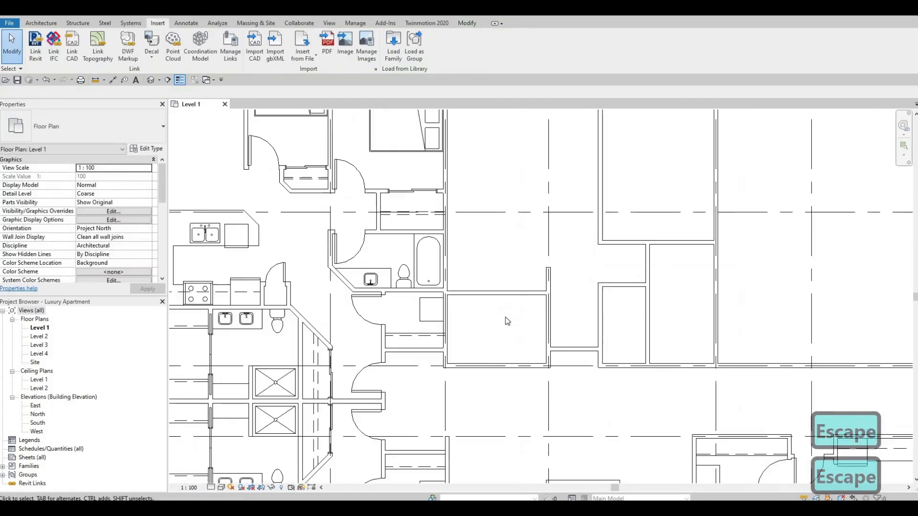
pyautogui.scroll(3, 519, 316)
pyautogui.click(525, 313)
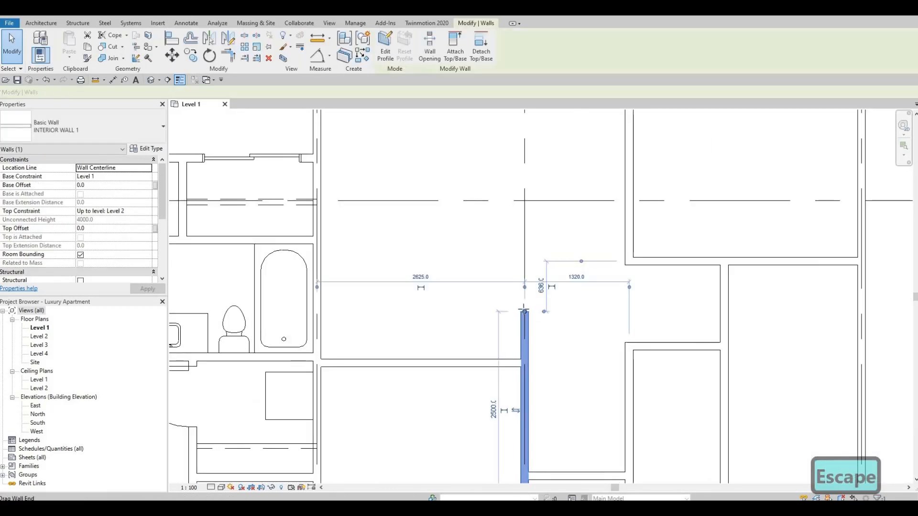
pyautogui.moveTo(523, 310); pyautogui.dragTo(524, 310)
pyautogui.press('Escape')
pyautogui.scroll(-3, 533, 303)
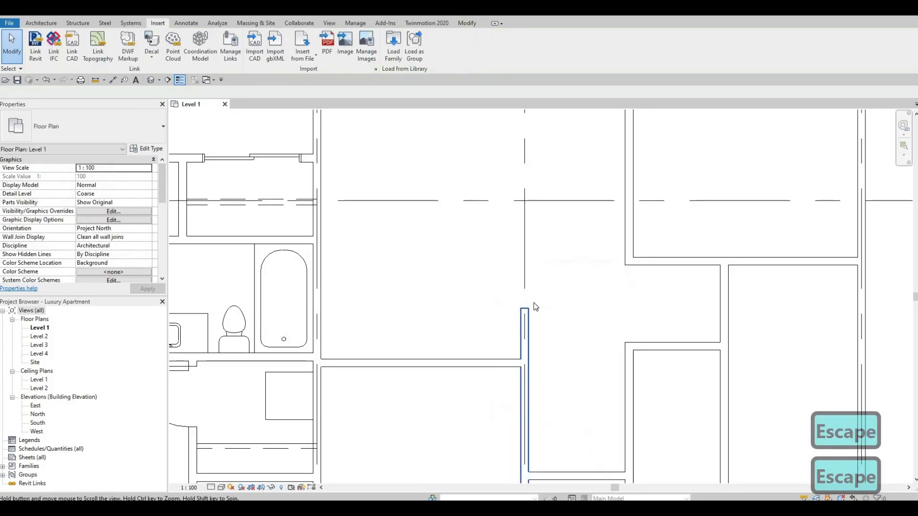
# Step: Examine the middle unit's partition layout in relation to the neighbouring apartments
pyautogui.scroll(-2, 536, 303)
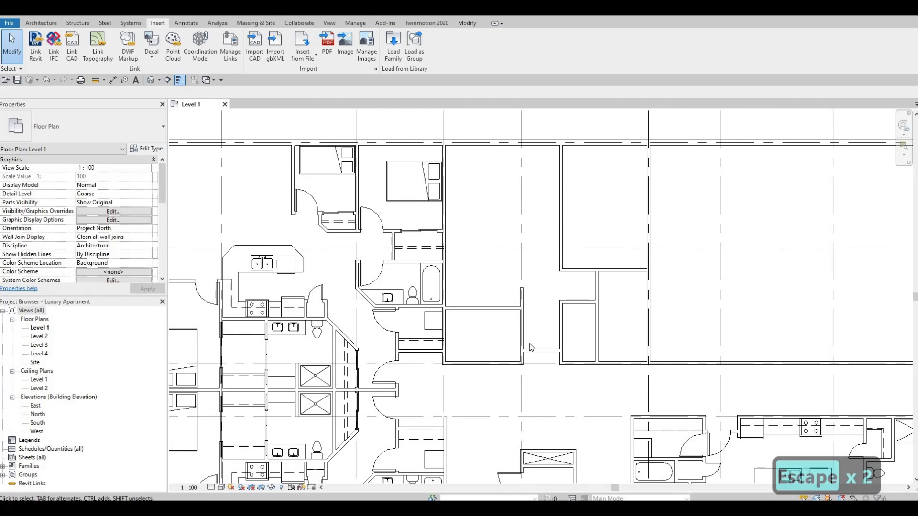
pyautogui.scroll(1, 534, 338)
pyautogui.scroll(-1, 534, 338)
pyautogui.scroll(1, 508, 317)
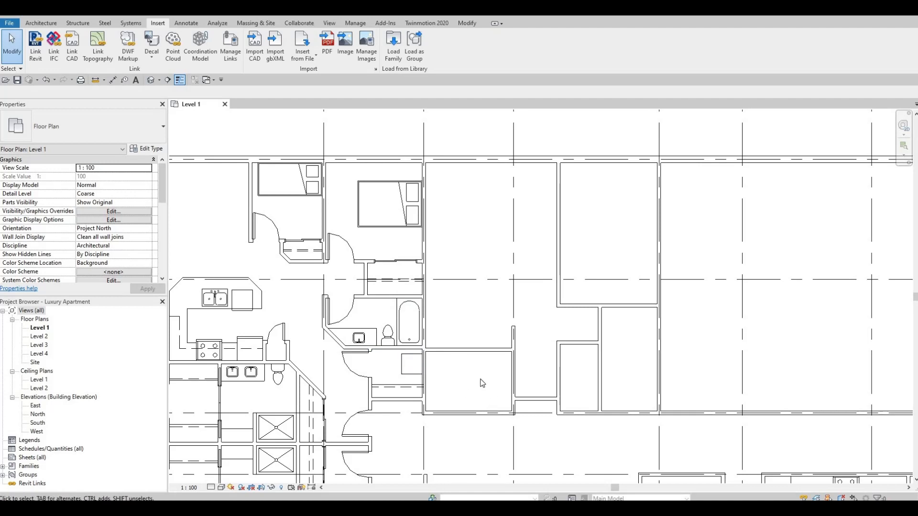
pyautogui.moveTo(481, 390); pyautogui.dragTo(478, 391, button='middle')
pyautogui.scroll(-1, 478, 392)
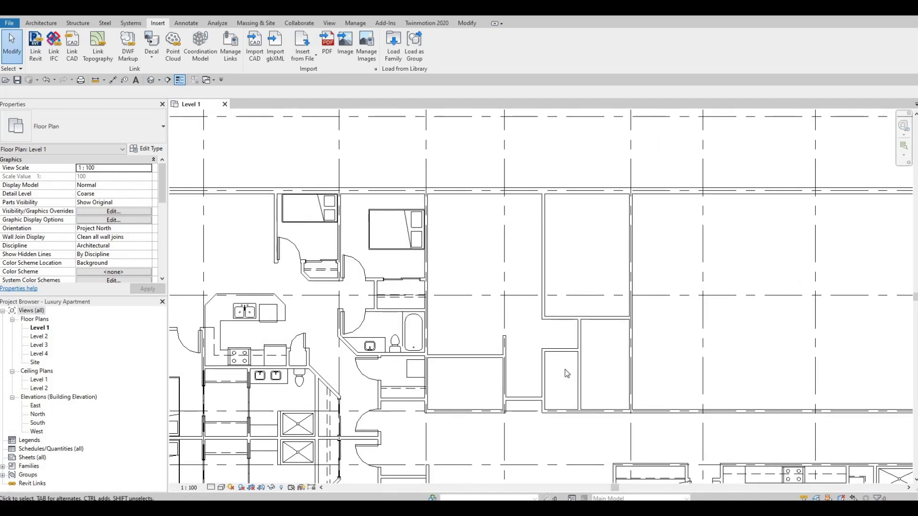
pyautogui.scroll(3, 510, 348)
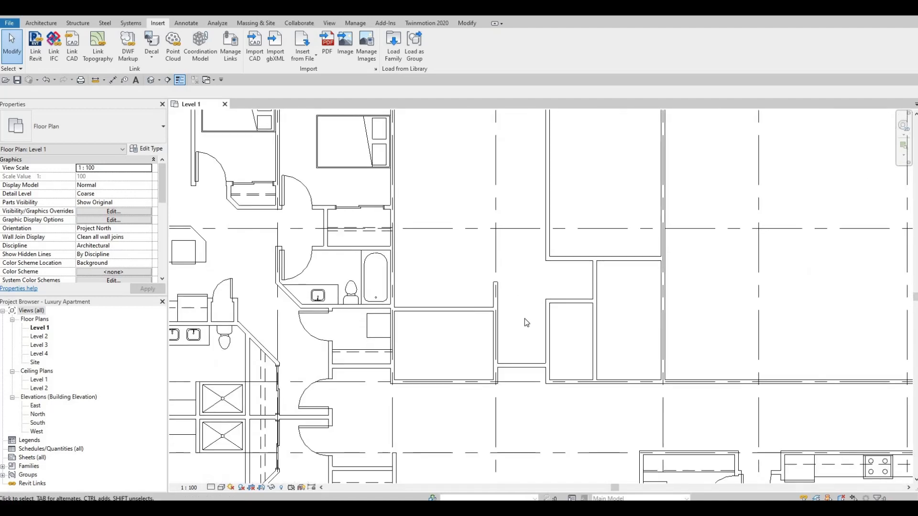
pyautogui.scroll(-2, 511, 353)
pyautogui.scroll(1, 550, 348)
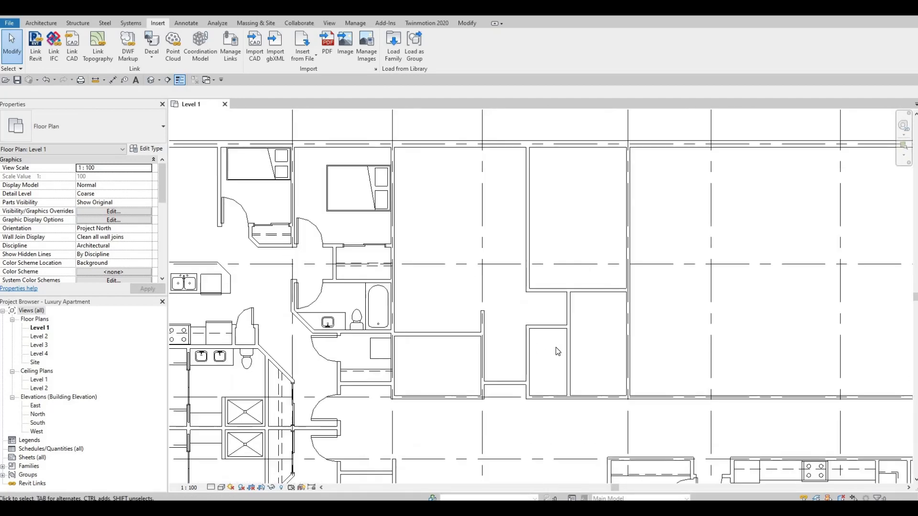
pyautogui.scroll(-3, 515, 313)
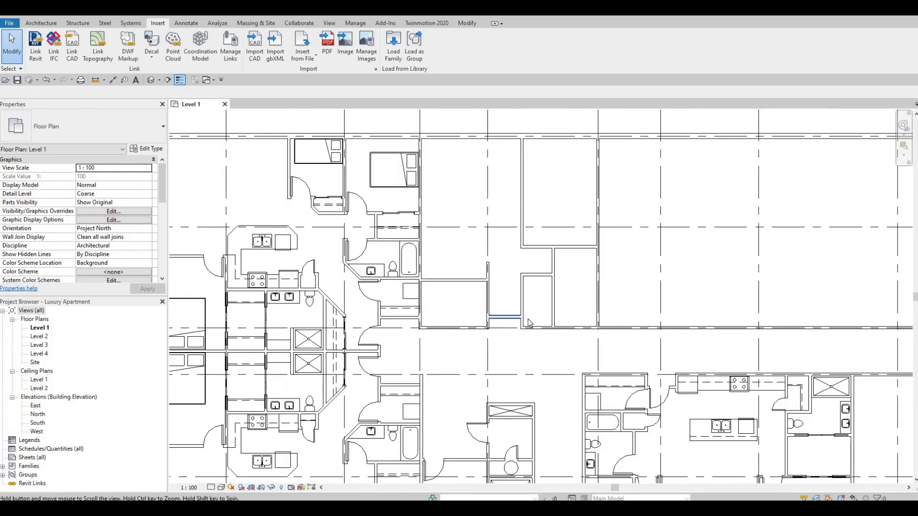
pyautogui.scroll(2, 528, 319)
pyautogui.moveTo(503, 324); pyautogui.dragTo(506, 376, button='middle')
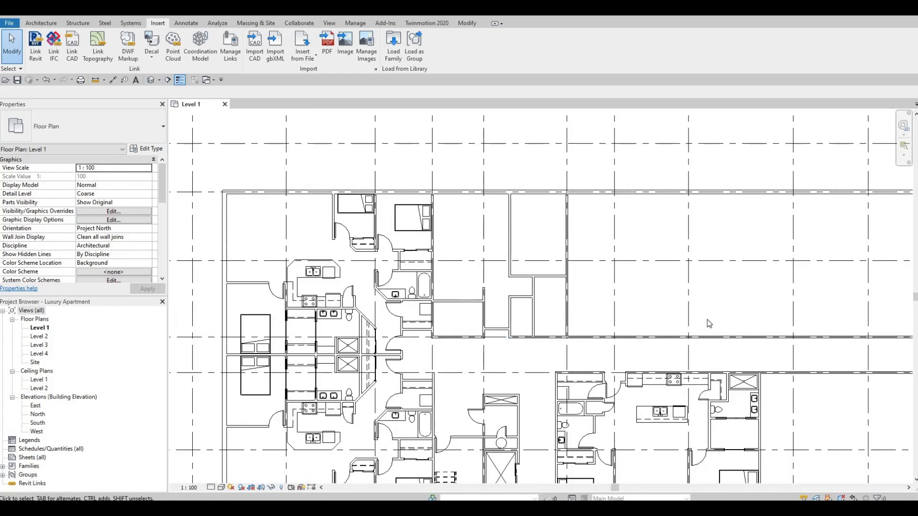
pyautogui.press('Escape')
pyautogui.scroll(3, 370, 211)
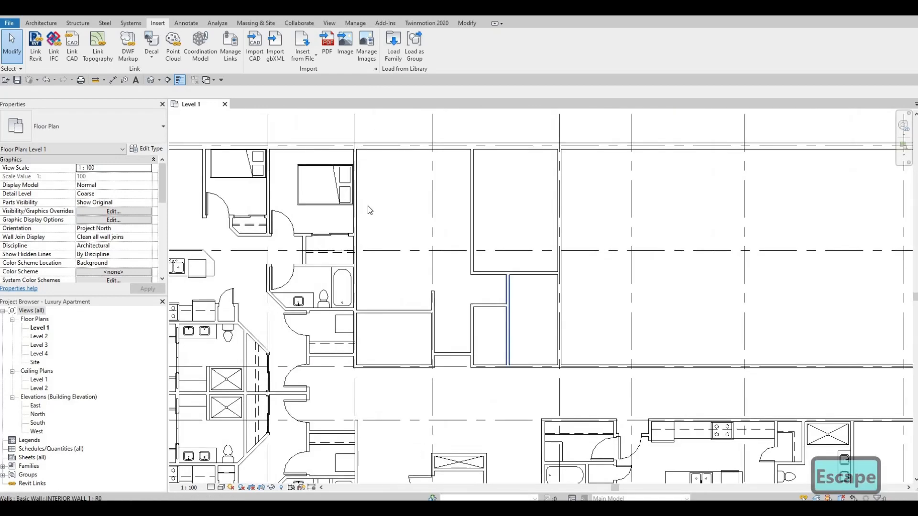
# Step: Create an M_Single-Flush 0762 x 2134mm door like the lower apartment's in the recess wall, opening inward, 600 from the small room's left wall
pyautogui.scroll(-1, 505, 190)
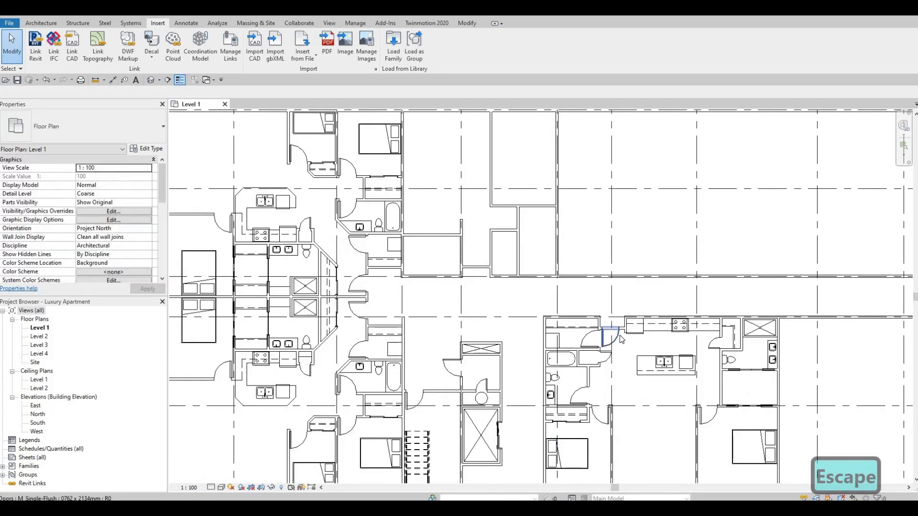
pyautogui.click(620, 339)
pyautogui.press('c')
pyautogui.press('s')
pyautogui.scroll(3, 474, 241)
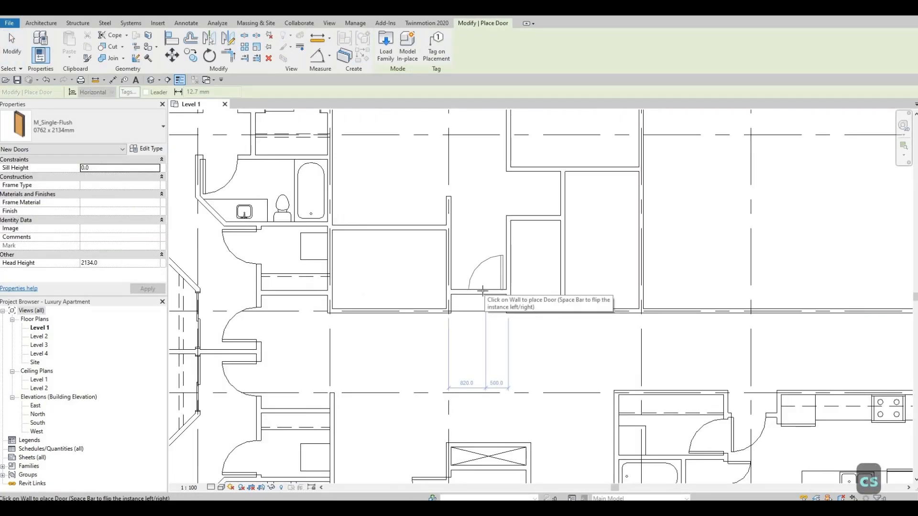
pyautogui.click(490, 293)
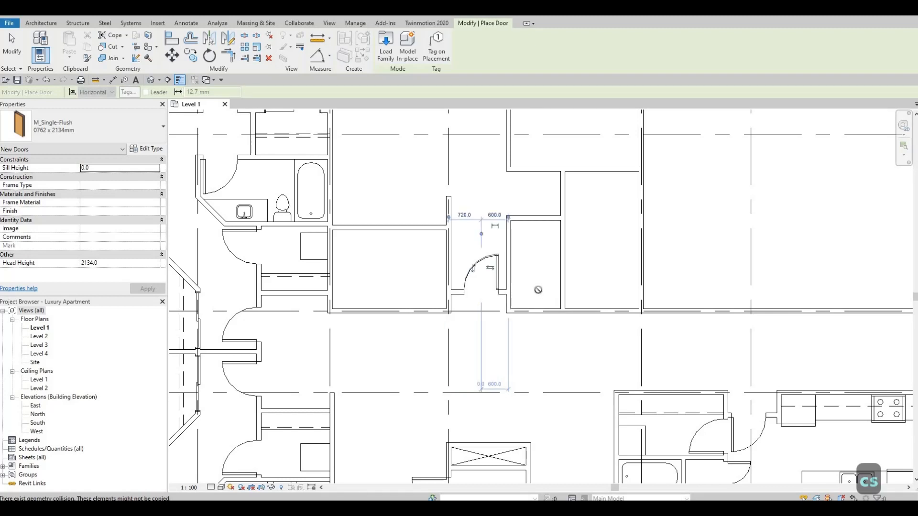
# Step: Place a 0762 x 2134mm single-flush door in the upper room's lower wall, 500 from its left wall, opening into the room
pyautogui.press('Escape')
pyautogui.moveTo(546, 266); pyautogui.dragTo(503, 256, button='middle')
pyautogui.scroll(-1, 529, 281)
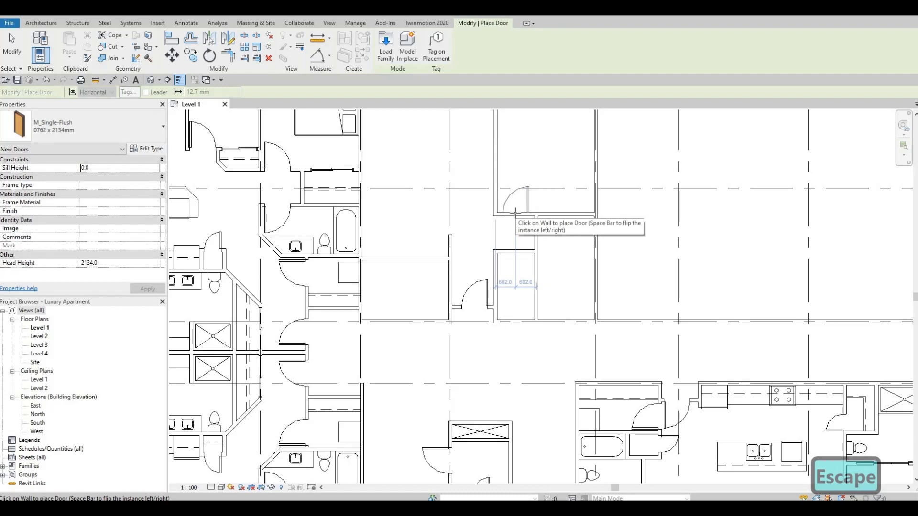
pyautogui.press('space')
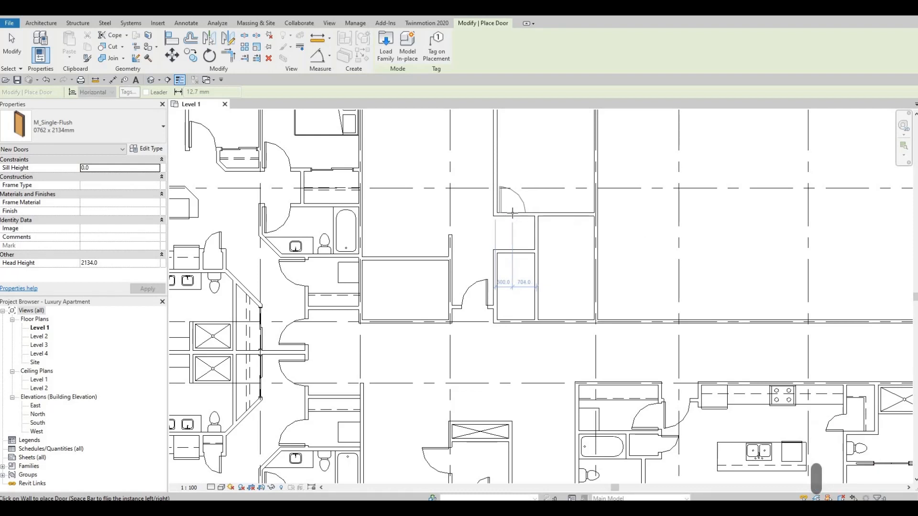
pyautogui.click(512, 213)
# Step: Place a matching single-flush door in the lower right room's left wall, centred in the 538-per-side opening above the small room, swinging inward
pyautogui.scroll(2, 538, 234)
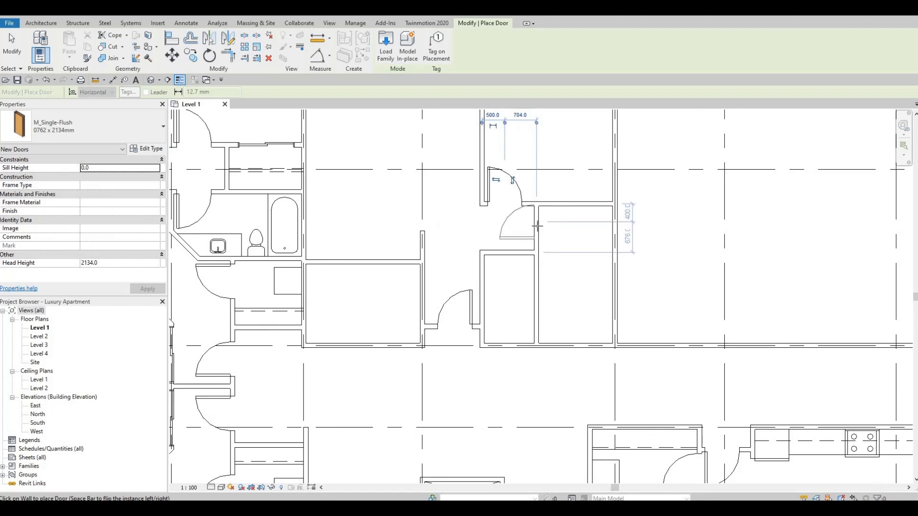
pyautogui.click(537, 225)
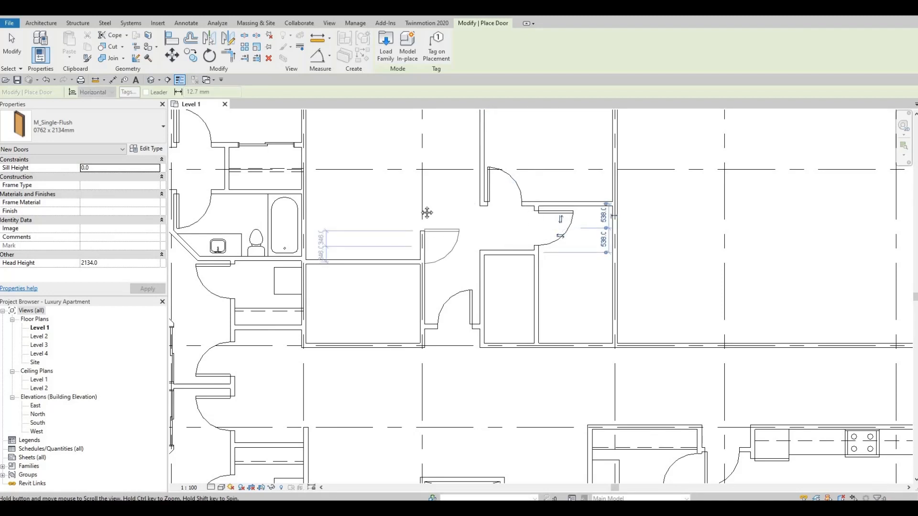
pyautogui.scroll(-4, 537, 299)
pyautogui.press('Escape')
pyautogui.scroll(2, 646, 244)
pyautogui.press('Escape')
pyautogui.scroll(-3, 646, 244)
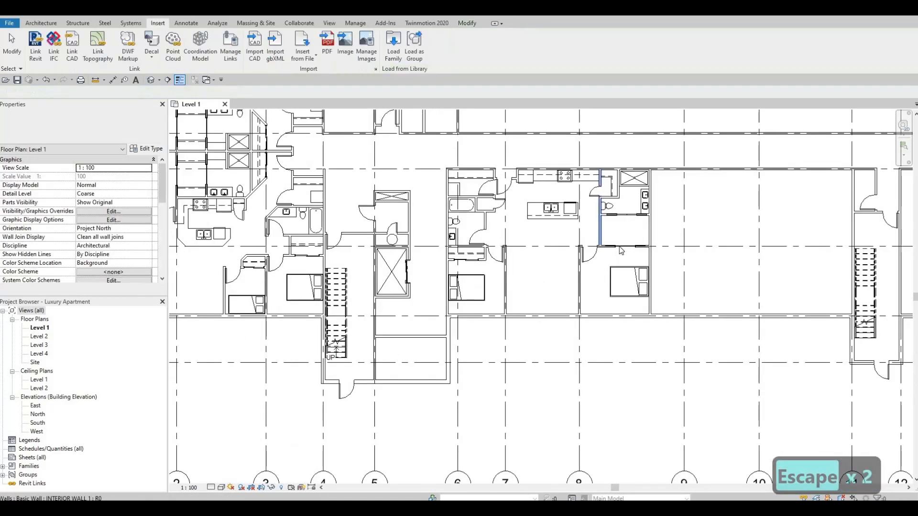
# Step: Create an M_Door-Interior-Double-Pocket-2_Panel-Wood 1000 x 2000mm door like the lower apartment's, centred in the lower left room's right wall, 714 per side
pyautogui.scroll(4, 620, 250)
pyautogui.click(611, 251)
pyautogui.press('c')
pyautogui.press('s')
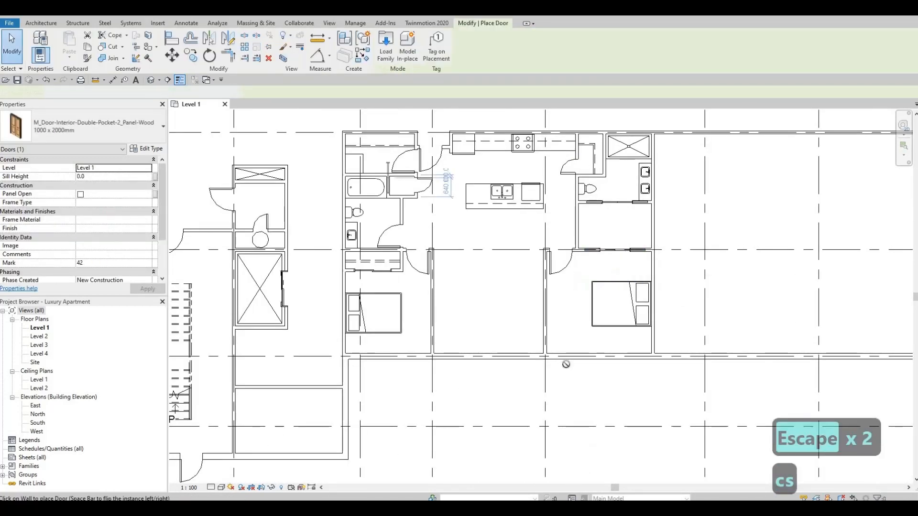
pyautogui.moveTo(387, 178); pyautogui.dragTo(588, 441, button='middle')
pyautogui.scroll(-1, 588, 439)
pyautogui.scroll(5, 444, 344)
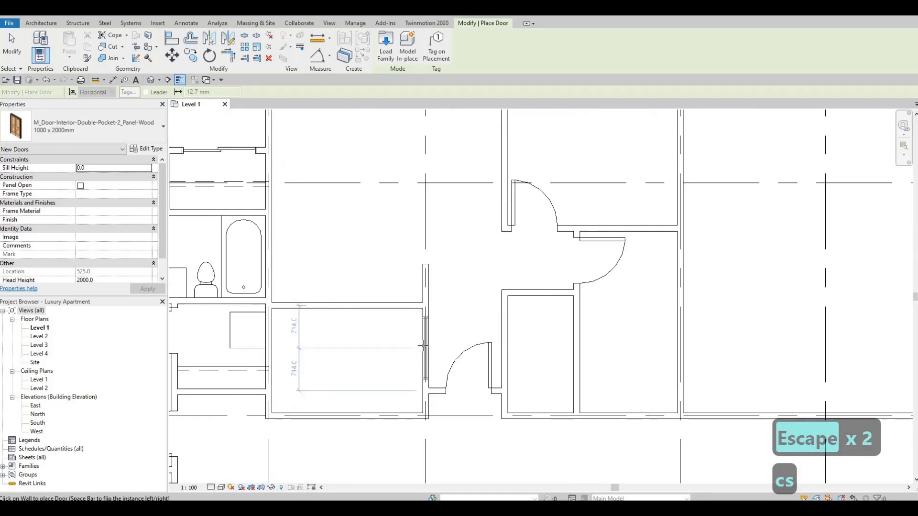
pyautogui.press('Escape')
pyautogui.press('Escape')
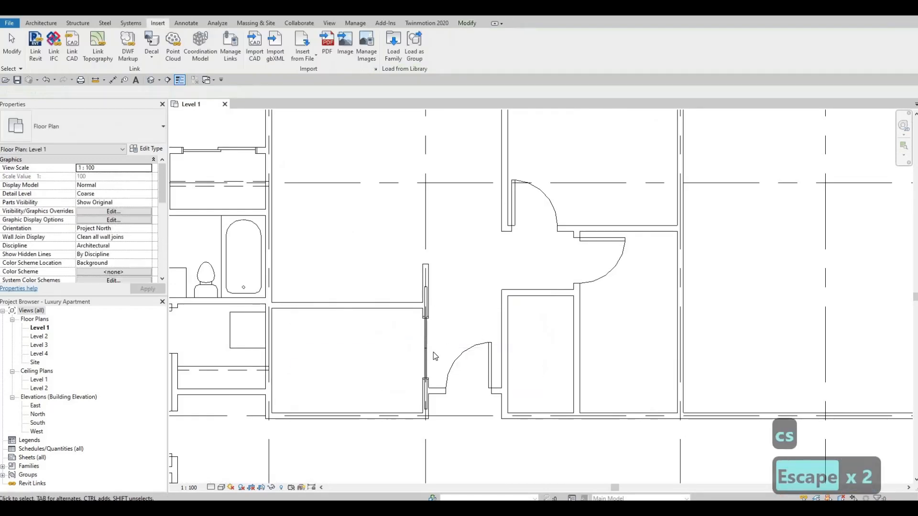
# Step: Create an M_Washer_Dryer_Combo 600mm like the lower apartment's, rotated to fit the small room's lower right corner
pyautogui.moveTo(442, 337); pyautogui.dragTo(437, 311, button='middle')
pyautogui.scroll(-4, 540, 330)
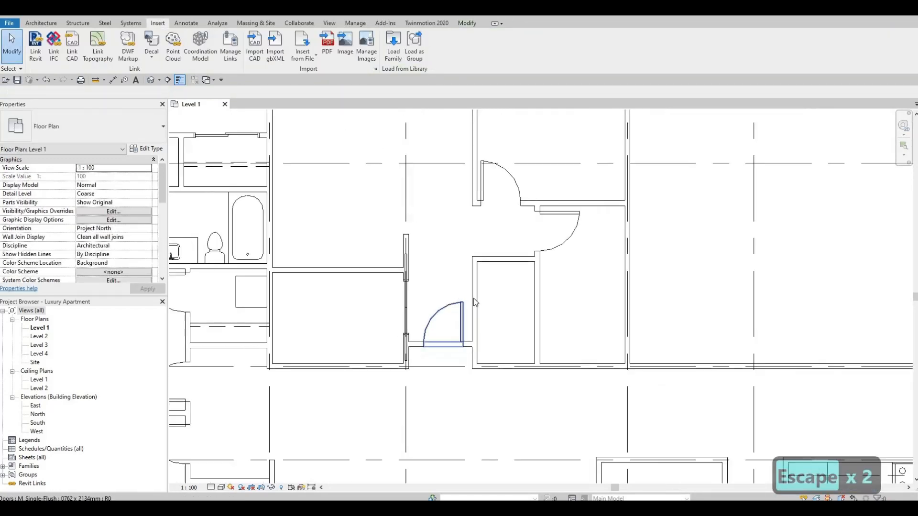
pyautogui.moveTo(538, 328); pyautogui.dragTo(539, 308, button='middle')
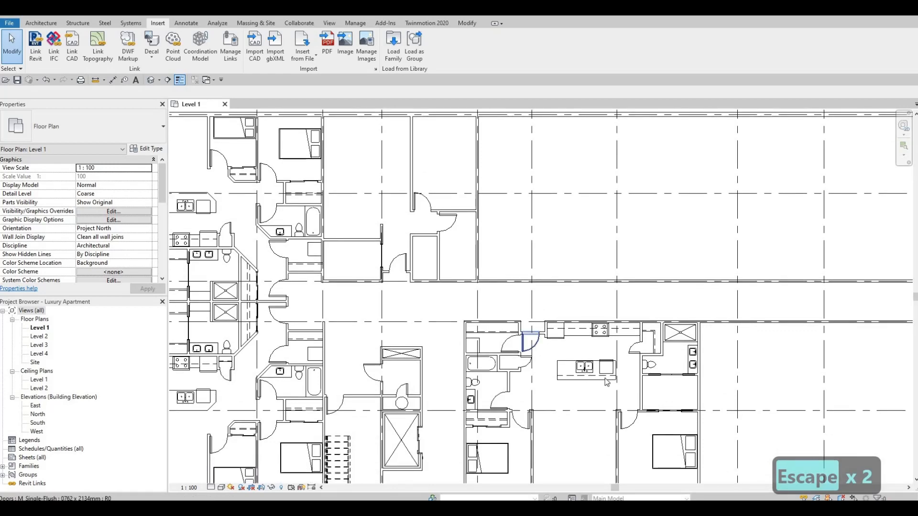
pyautogui.scroll(2, 516, 329)
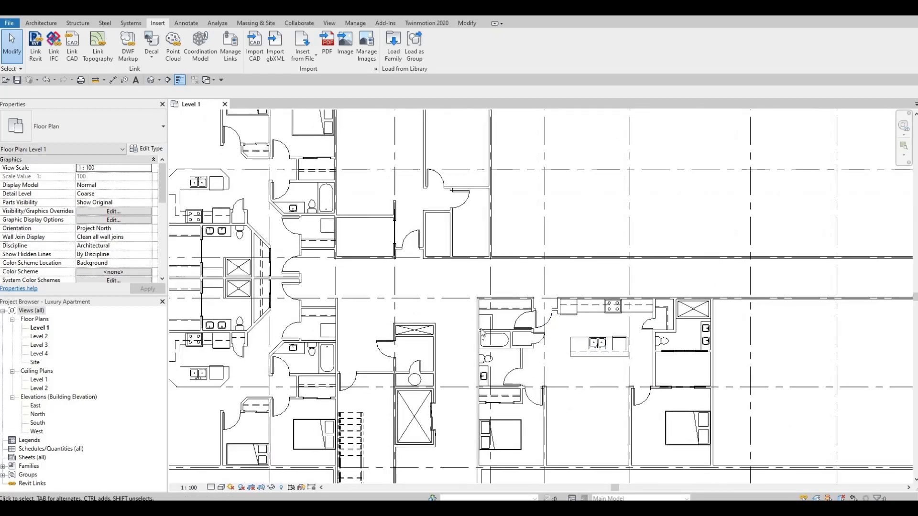
pyautogui.click(484, 330)
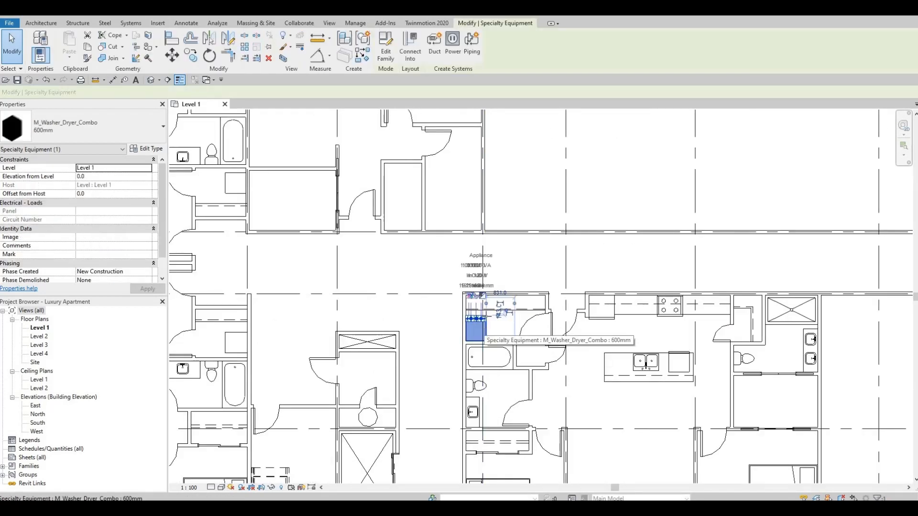
pyautogui.press('c')
pyautogui.press('s')
pyautogui.moveTo(447, 262); pyautogui.dragTo(516, 379, button='middle')
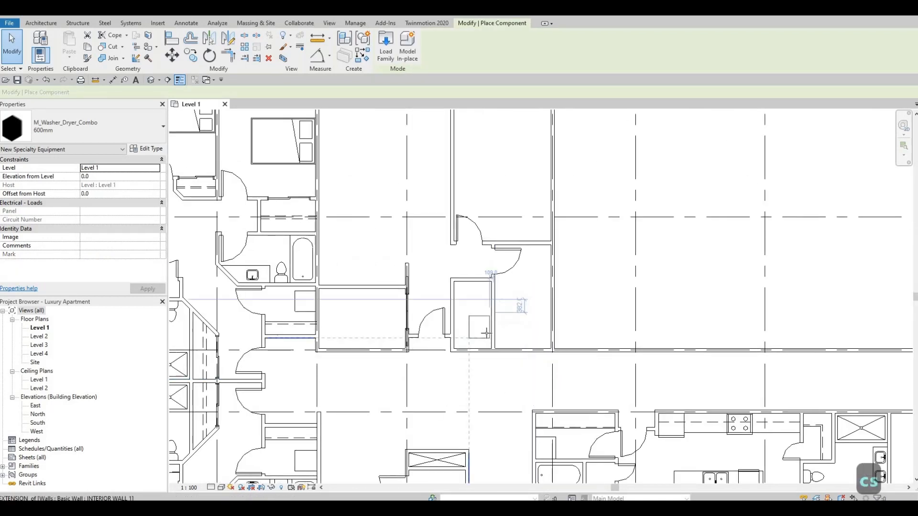
pyautogui.scroll(1, 479, 312)
pyautogui.scroll(3, 496, 348)
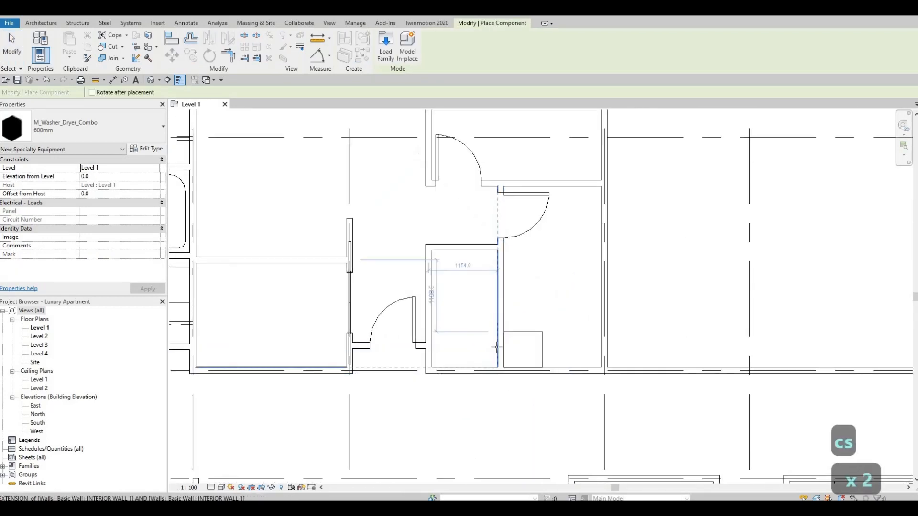
pyautogui.press('space')
pyautogui.press('space')
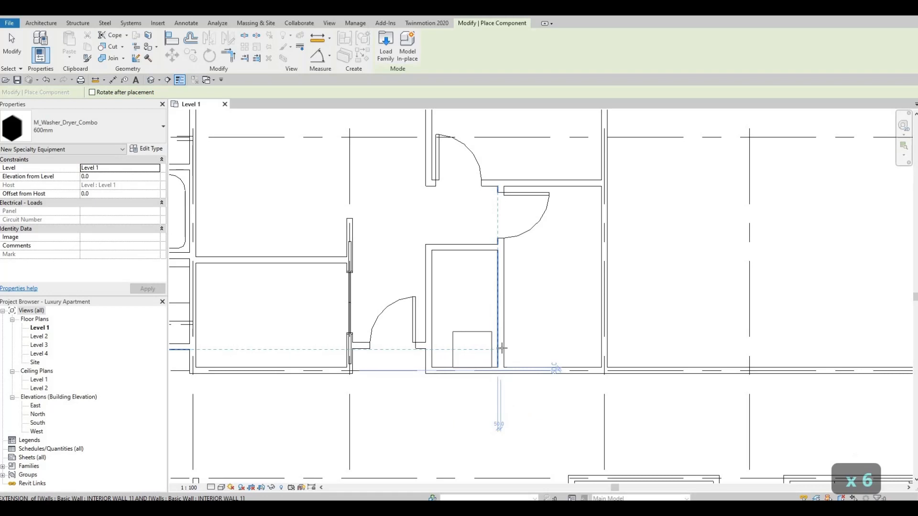
pyautogui.click(501, 348)
pyautogui.press('Escape')
pyautogui.press('Escape')
pyautogui.scroll(-3, 569, 370)
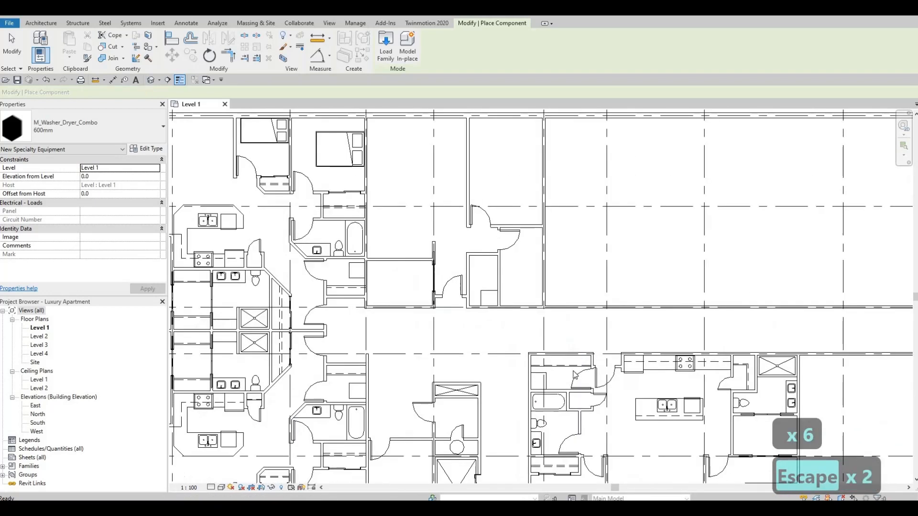
pyautogui.press('Escape')
# Step: Create an M_Single-Flush 0762 x 2134mm door in the small laundry room's left wall, 500 from its upper end, opening inward with upper hinges
pyautogui.moveTo(577, 357); pyautogui.dragTo(569, 329, button='middle')
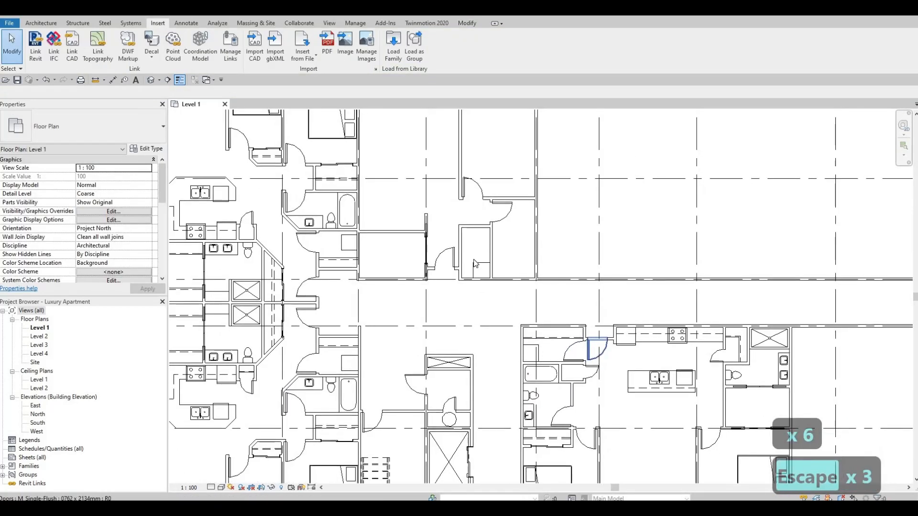
pyautogui.click(457, 258)
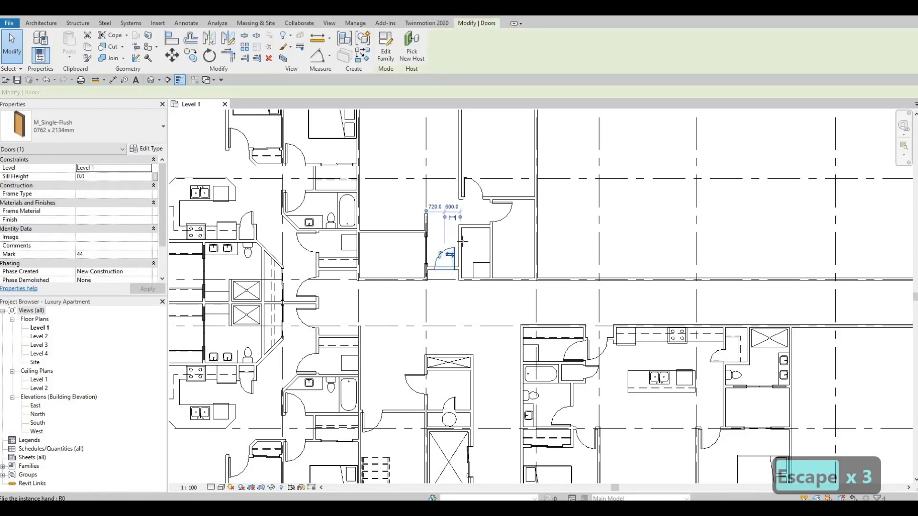
pyautogui.press('c')
pyautogui.press('s')
pyautogui.scroll(3, 469, 248)
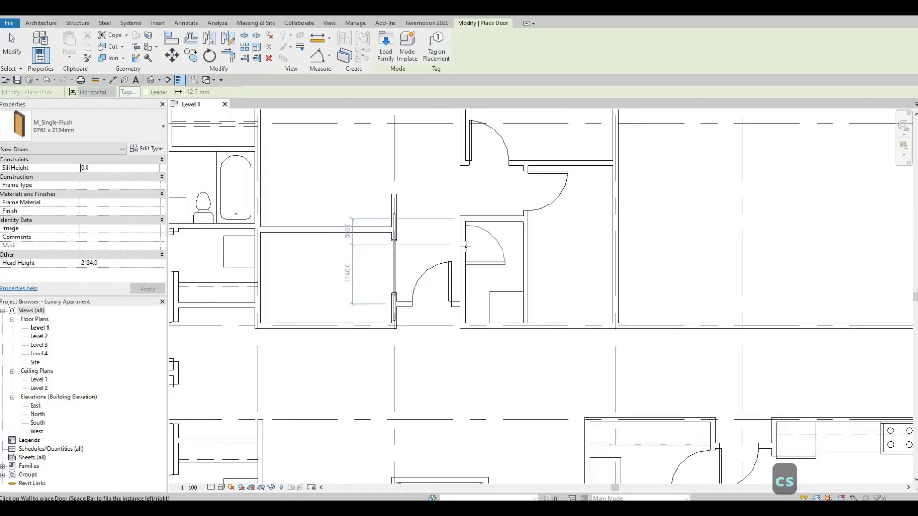
pyautogui.press('space')
pyautogui.click(466, 246)
pyautogui.press('Escape')
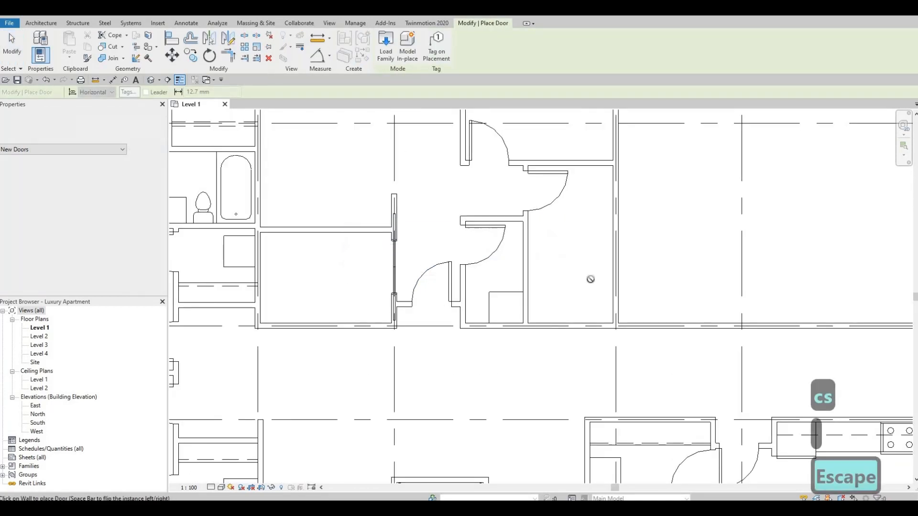
pyautogui.scroll(-5, 591, 280)
pyautogui.press('Escape')
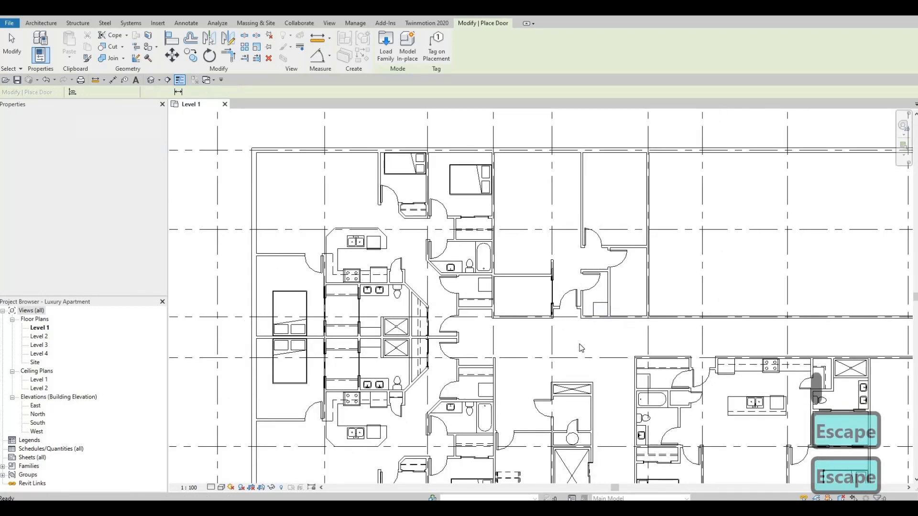
pyautogui.press('Escape')
# Step: Create an M_Toilet-Domestic-2D like the lower apartment's, midway along the right wall of the middle unit's bathroom
pyautogui.scroll(-2, 566, 321)
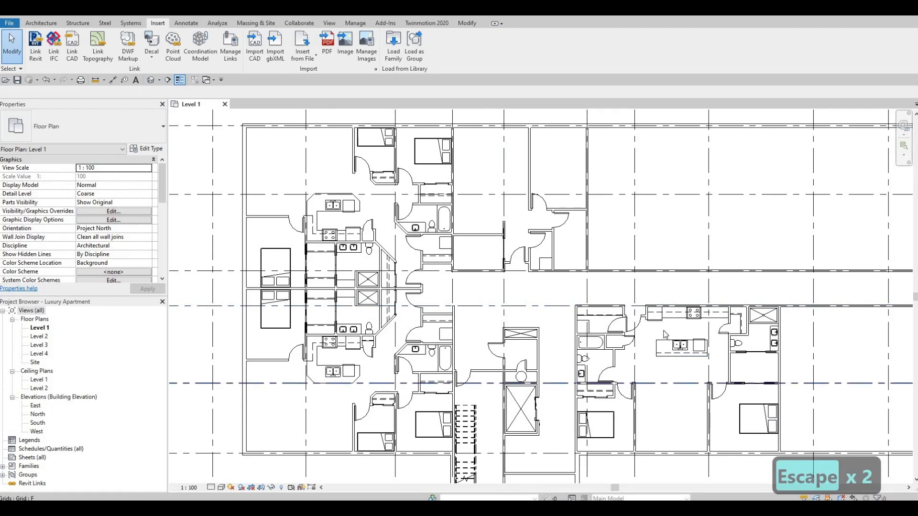
pyautogui.moveTo(701, 364); pyautogui.dragTo(665, 334, button='middle')
pyautogui.scroll(1, 664, 334)
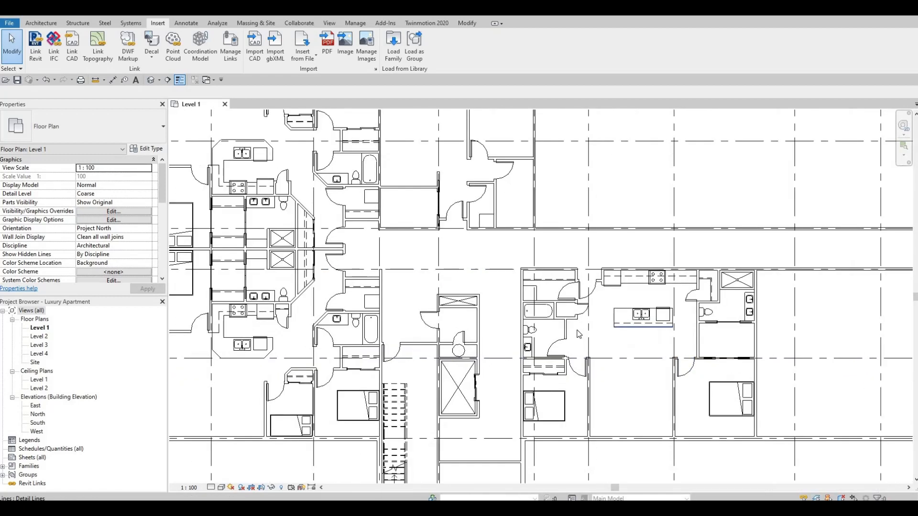
pyautogui.click(537, 333)
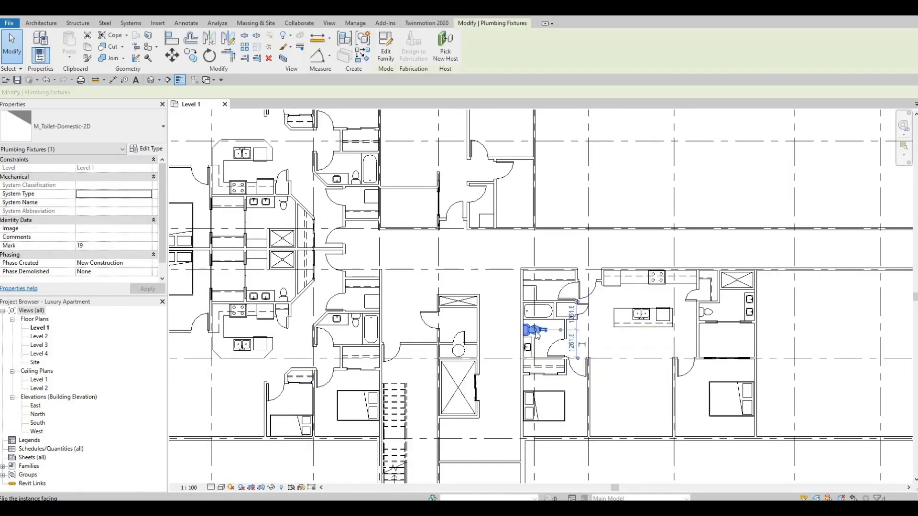
pyautogui.press('c')
pyautogui.press('s')
pyautogui.moveTo(526, 194); pyautogui.dragTo(530, 279, button='middle')
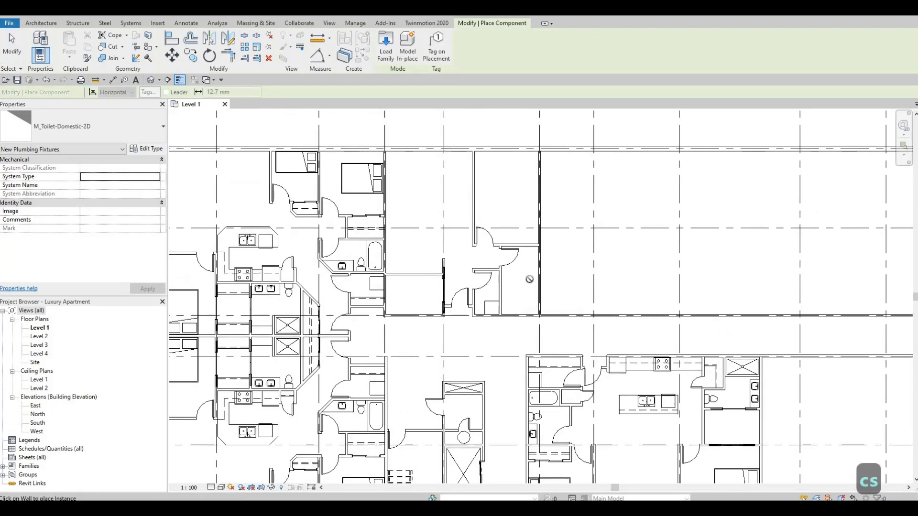
pyautogui.scroll(2, 530, 279)
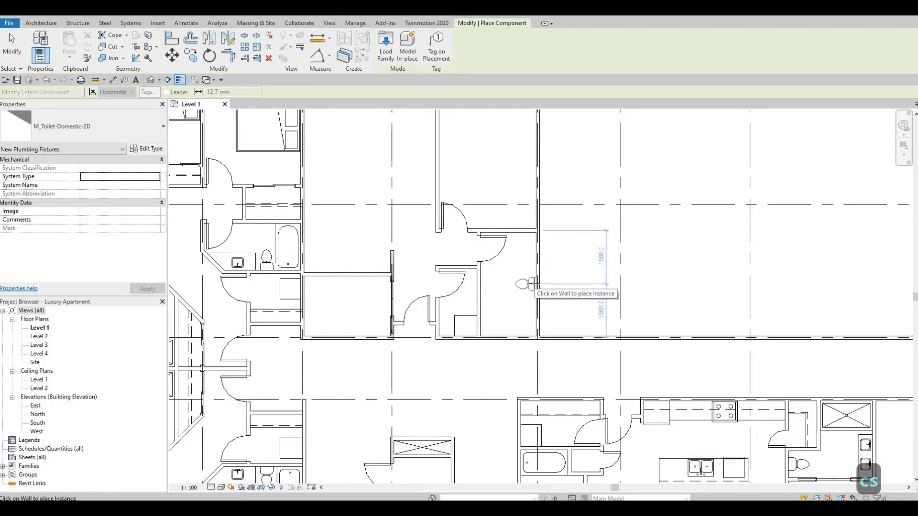
pyautogui.press('Escape')
pyautogui.scroll(-2, 559, 338)
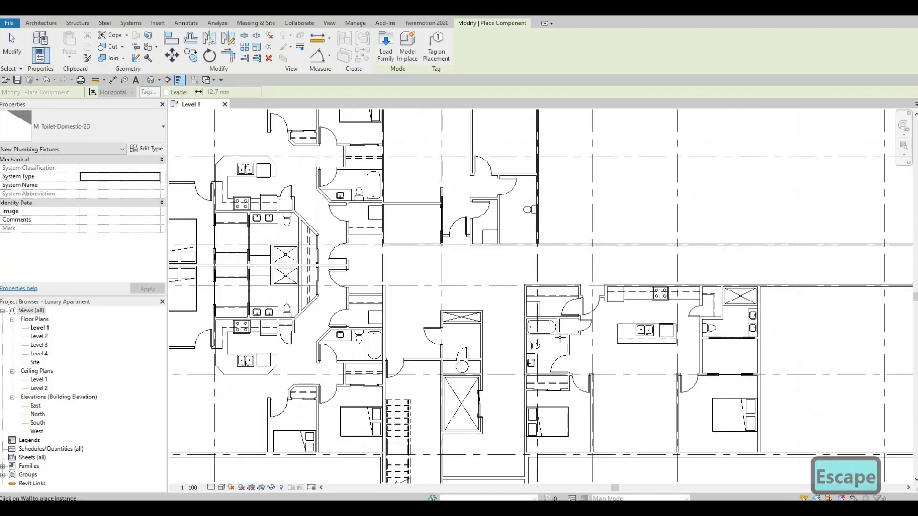
pyautogui.press('Escape')
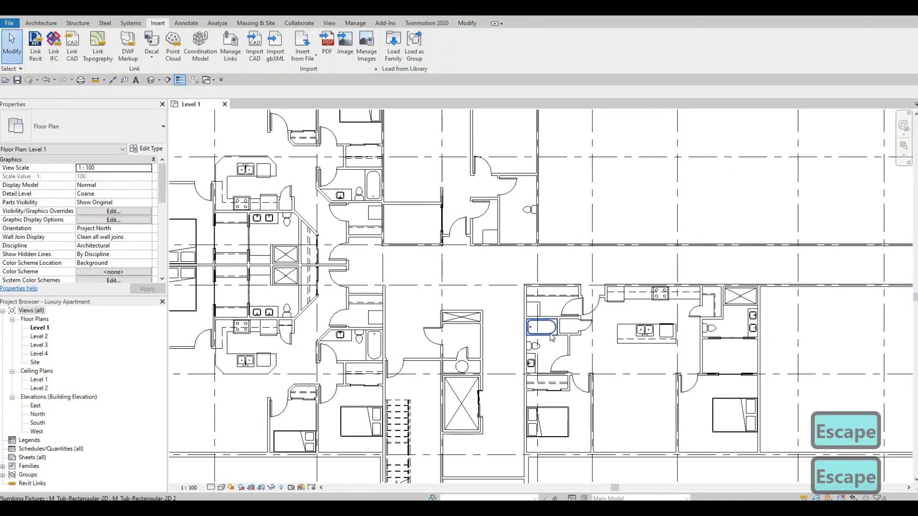
# Step: Create an M_Tub-Rectangular-2D 2 on the bathroom's lower wall, drain end to the right, centred 800 from the right wall
pyautogui.click(551, 335)
pyautogui.press('c')
pyautogui.press('s')
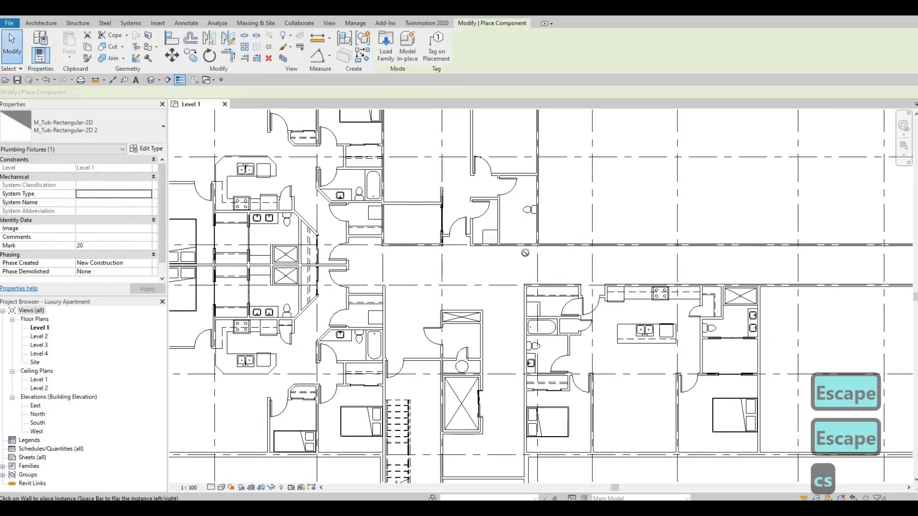
pyautogui.scroll(3, 514, 277)
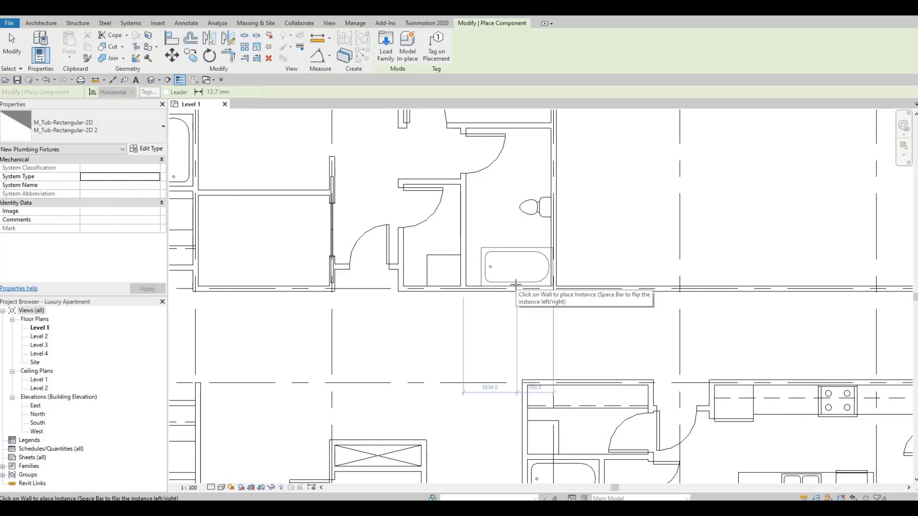
pyautogui.press('space')
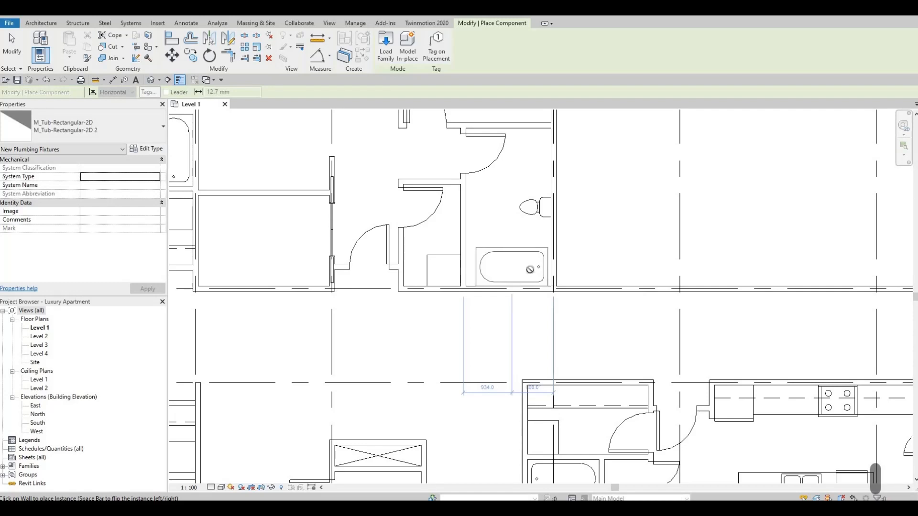
pyautogui.click(547, 261)
pyautogui.press('Escape')
pyautogui.press('Escape')
pyautogui.press('Escape')
pyautogui.press('Escape')
# Step: Move the tub right so its lower right corner meets the bathroom's lower right wall corner
pyautogui.scroll(3, 549, 262)
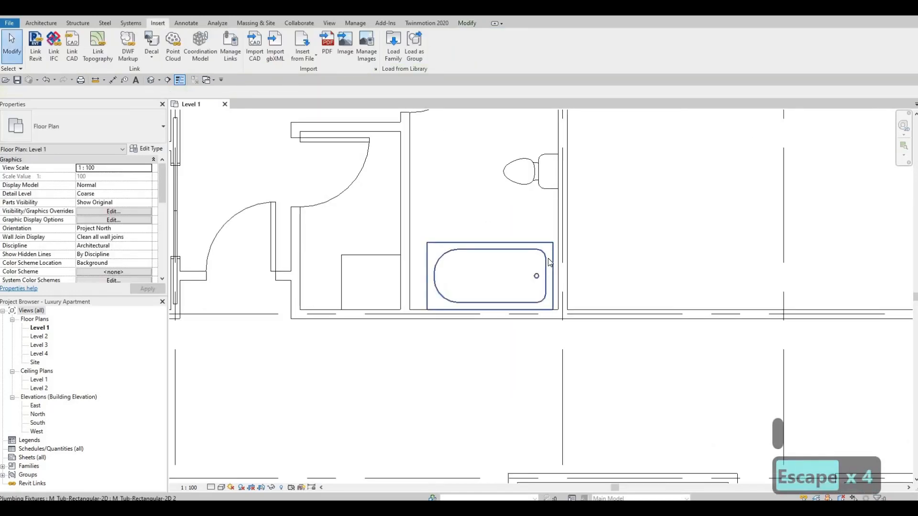
pyautogui.click(548, 259)
pyautogui.press('m')
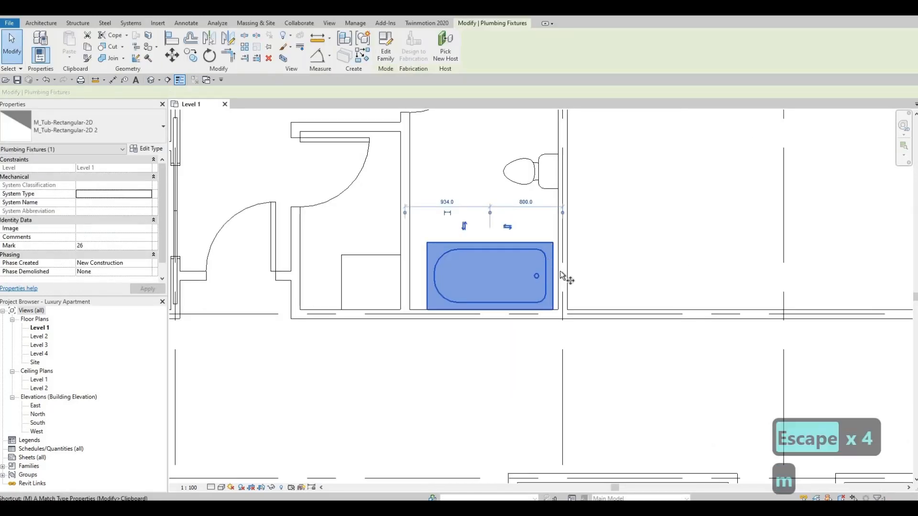
pyautogui.press('v')
pyautogui.scroll(2, 561, 314)
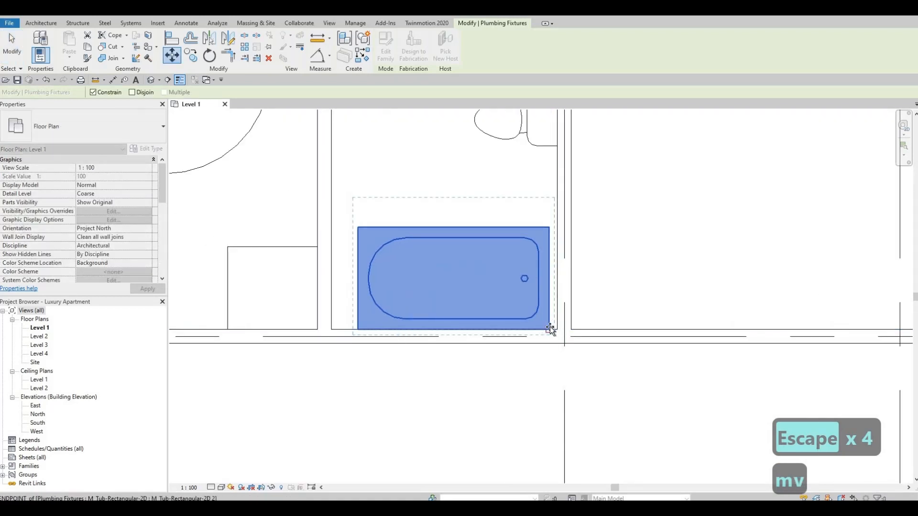
pyautogui.click(554, 329)
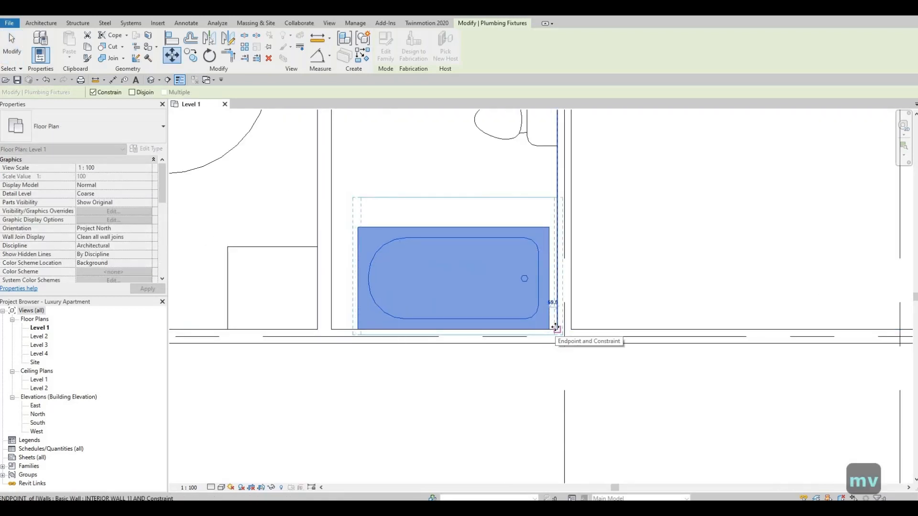
pyautogui.click(555, 328)
pyautogui.press('Escape')
pyautogui.scroll(-2, 410, 265)
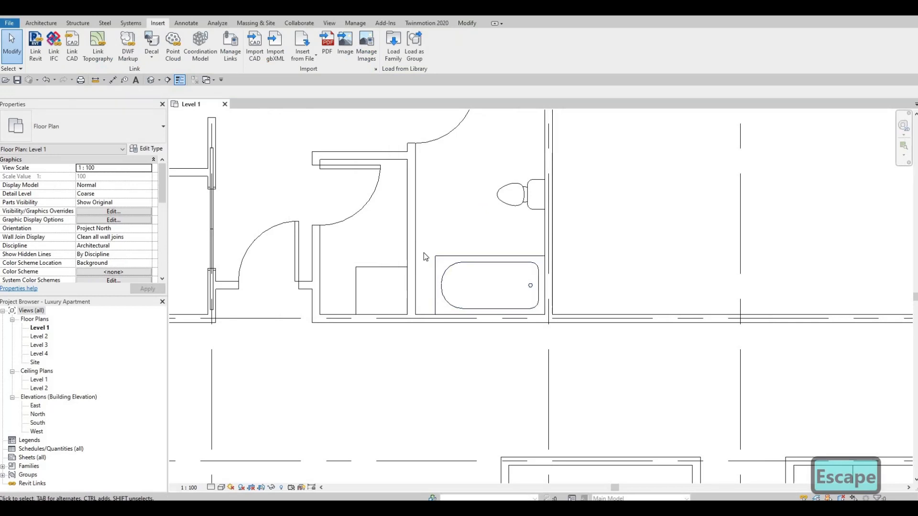
# Step: Examine the middle unit's bathroom and the neighbouring apartments' bathroom fixtures
pyautogui.scroll(-1, 434, 294)
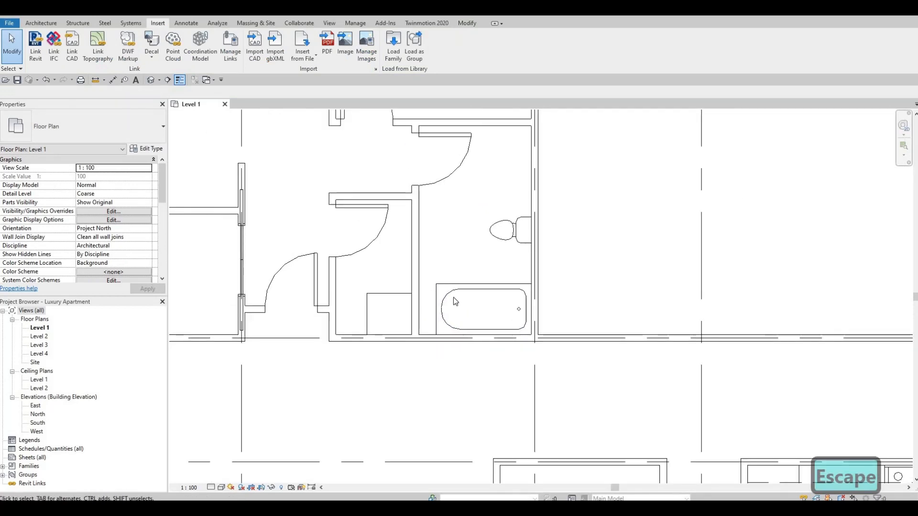
pyautogui.scroll(2, 554, 268)
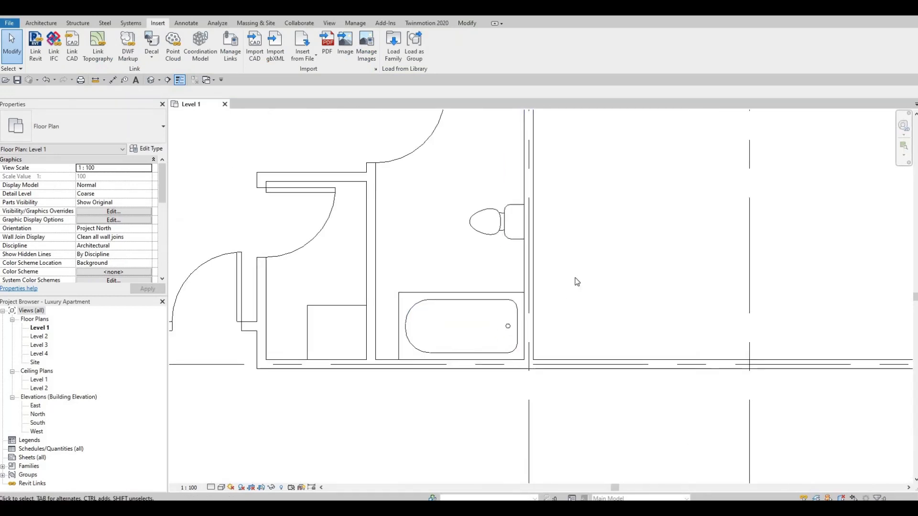
pyautogui.scroll(-3, 577, 283)
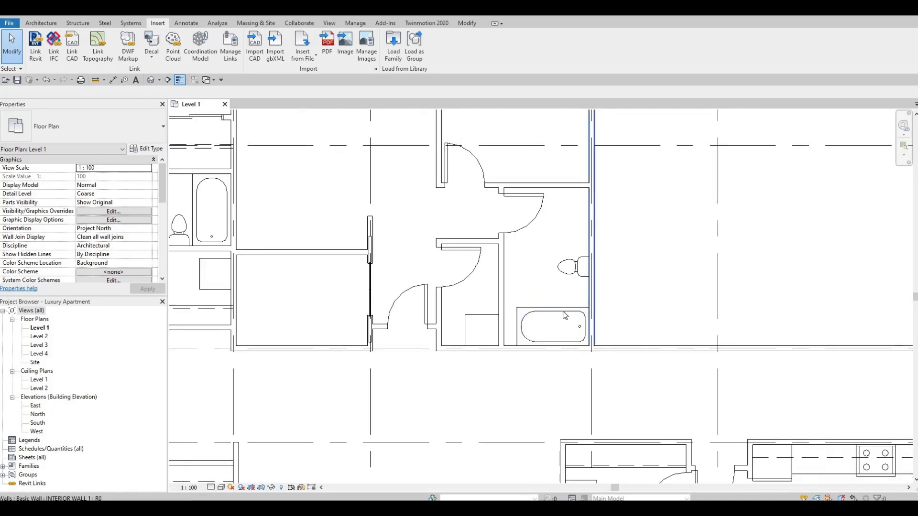
pyautogui.scroll(-1, 555, 296)
pyautogui.scroll(-1, 562, 290)
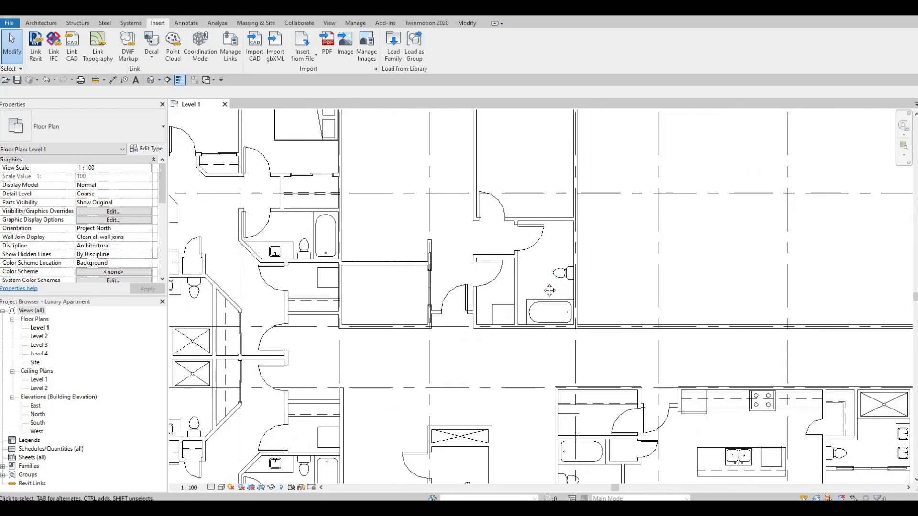
pyautogui.scroll(-1, 533, 287)
pyautogui.moveTo(544, 309); pyautogui.dragTo(554, 233, button='middle')
pyautogui.scroll(1, 532, 283)
pyautogui.scroll(-2, 554, 233)
pyautogui.press('Escape')
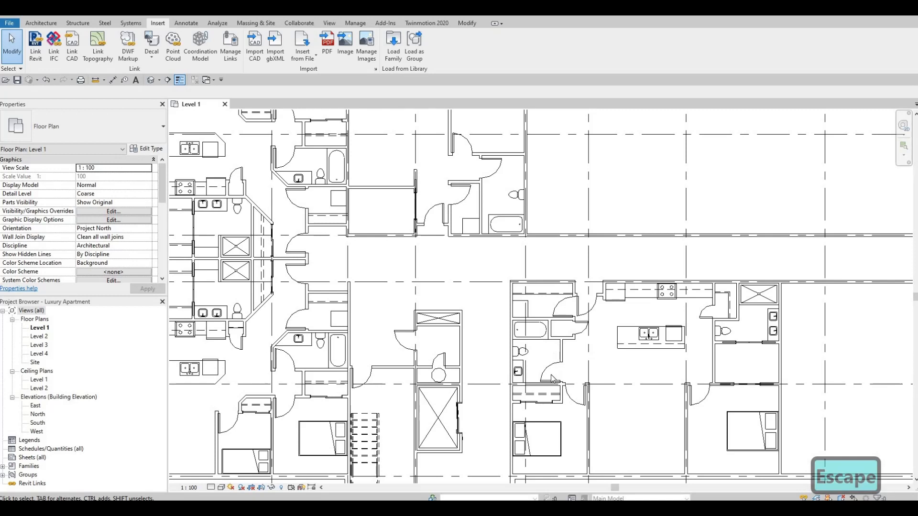
# Step: Create two M_Sink Vanity-Square 500 x 440mm sinks like the lower apartment's, along the middle bathroom's right wall above the toilet
pyautogui.moveTo(752, 333); pyautogui.dragTo(753, 352, button='middle')
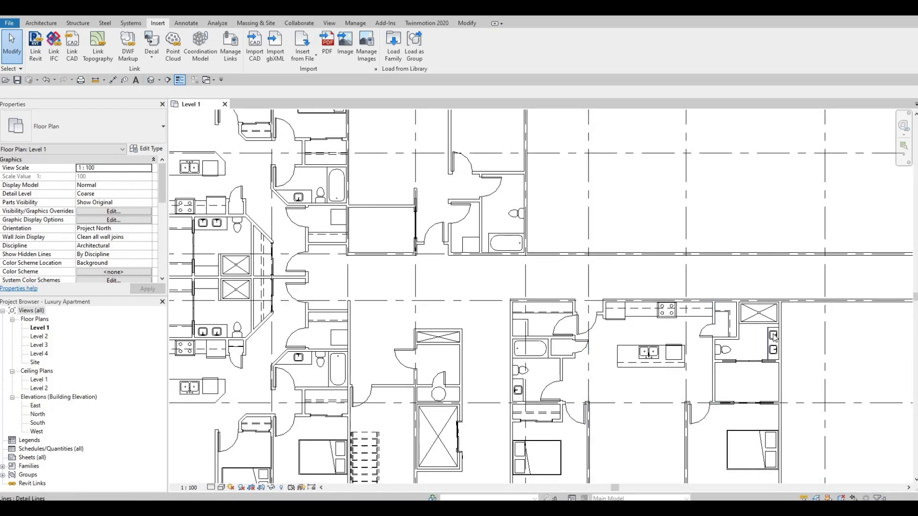
pyautogui.click(775, 338)
pyautogui.press('c')
pyautogui.press('s')
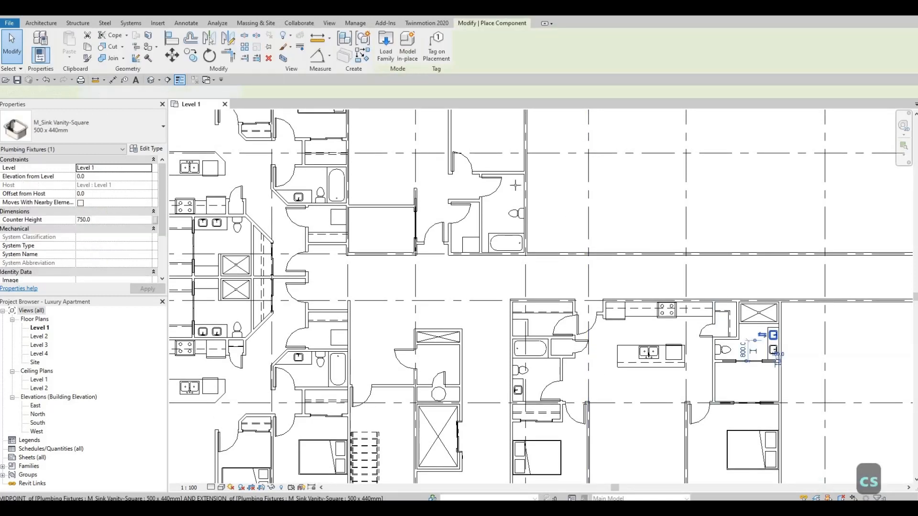
pyautogui.scroll(2, 514, 187)
pyautogui.press('c')
pyautogui.press('s')
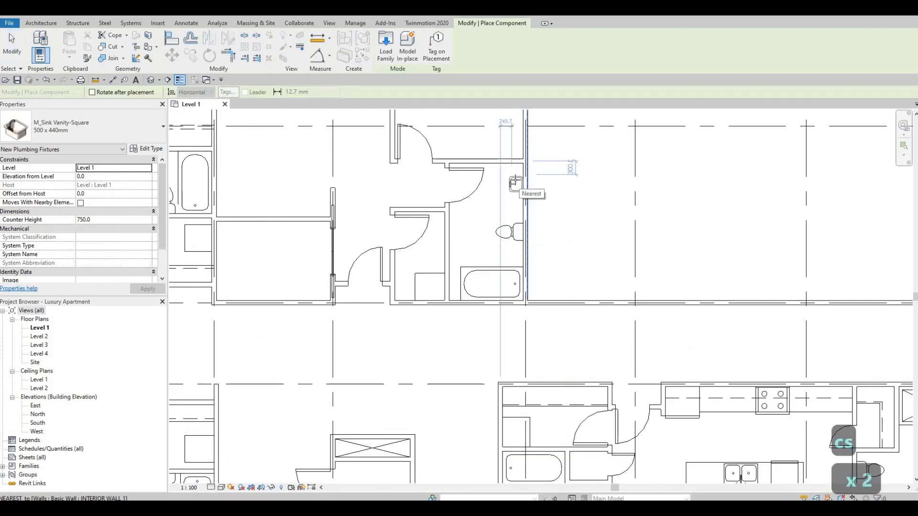
pyautogui.scroll(1, 517, 182)
pyautogui.press('c')
pyautogui.press('s')
pyautogui.scroll(1, 517, 182)
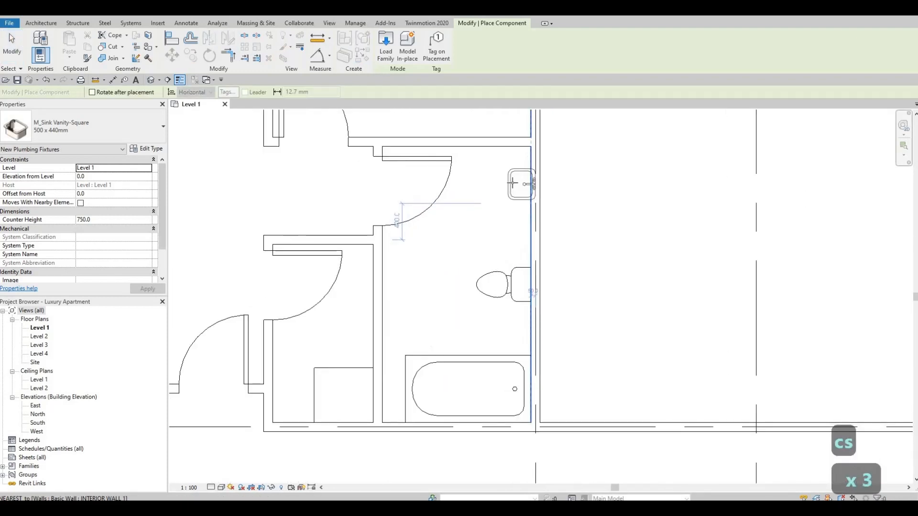
pyautogui.click(516, 184)
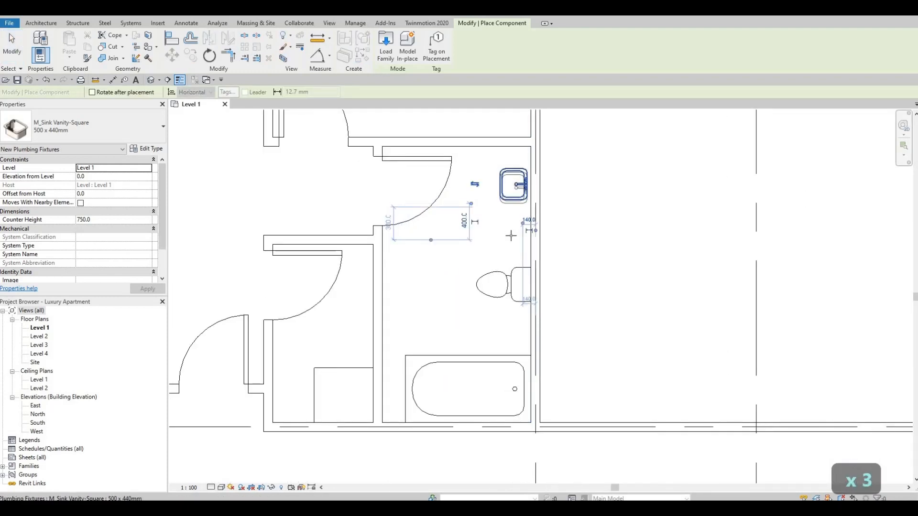
pyautogui.press('Escape')
pyautogui.press('Escape')
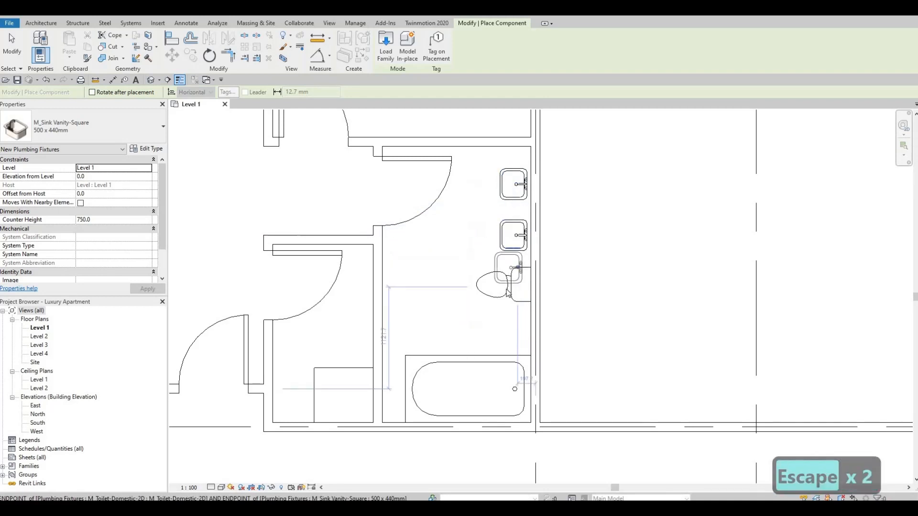
# Step: Move the toilet down along the bathroom's right wall to about 1300 from the lower wall
pyautogui.click(507, 310)
pyautogui.moveTo(507, 316); pyautogui.dragTo(507, 313)
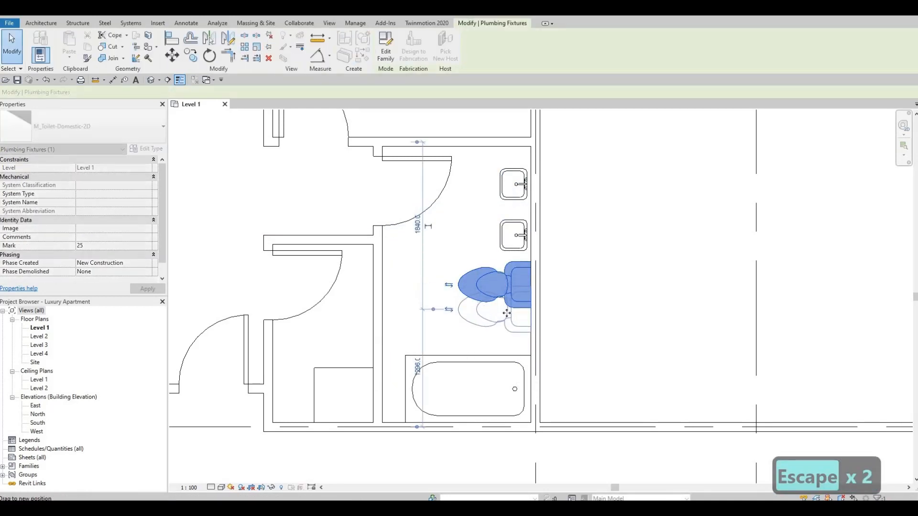
pyautogui.moveTo(511, 253); pyautogui.dragTo(509, 285)
pyautogui.scroll(-5, 534, 296)
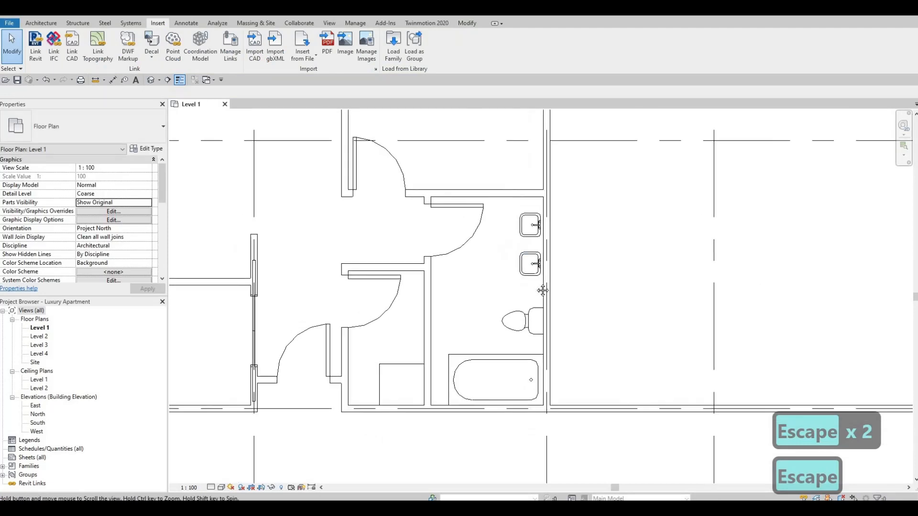
# Step: Nudge the lower of the two bathroom sinks down by three increments
pyautogui.click(543, 281)
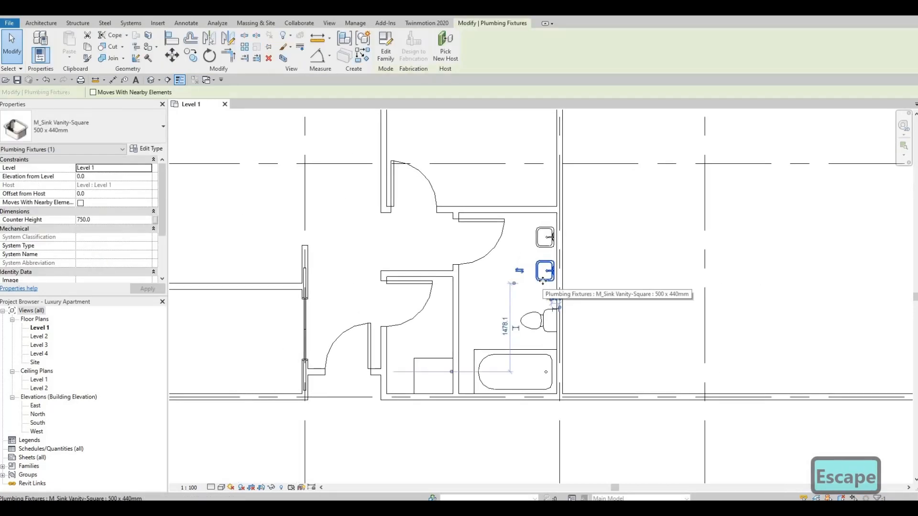
pyautogui.press('Down')
pyautogui.press('Down')
pyautogui.press('Down')
pyautogui.moveTo(553, 312); pyautogui.dragTo(578, 270, button='middle')
pyautogui.scroll(-2, 578, 270)
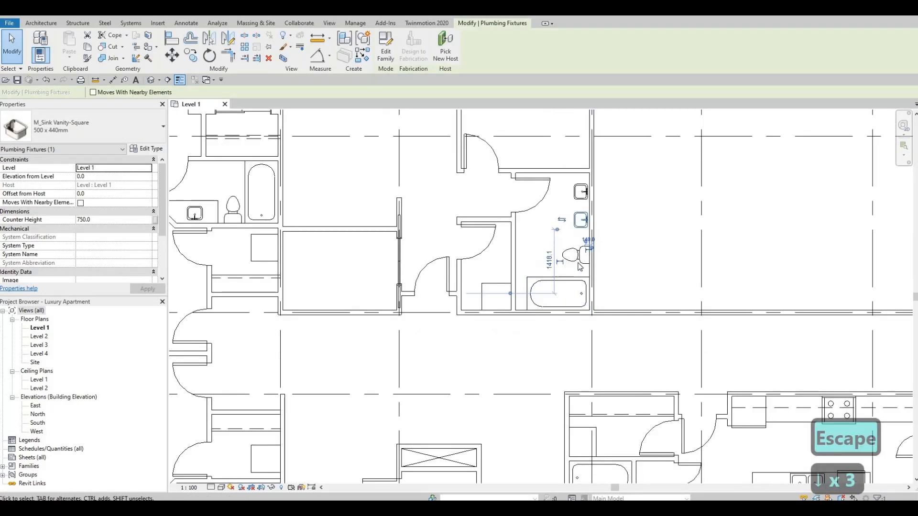
pyautogui.press('Escape')
# Step: Nudge the toilet slightly further down the right wall toward the tub
pyautogui.click(565, 263)
pyautogui.press('Down')
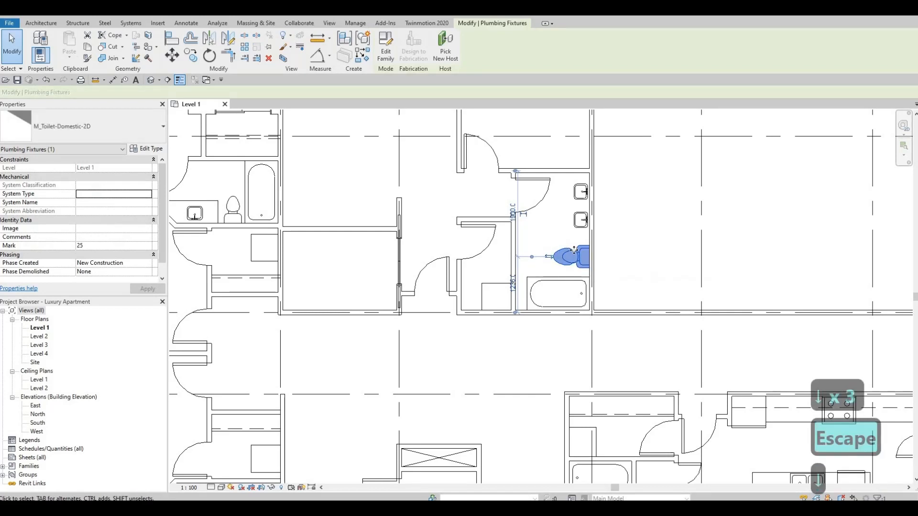
pyautogui.scroll(-3, 550, 282)
pyautogui.press('Escape')
pyautogui.press('Escape')
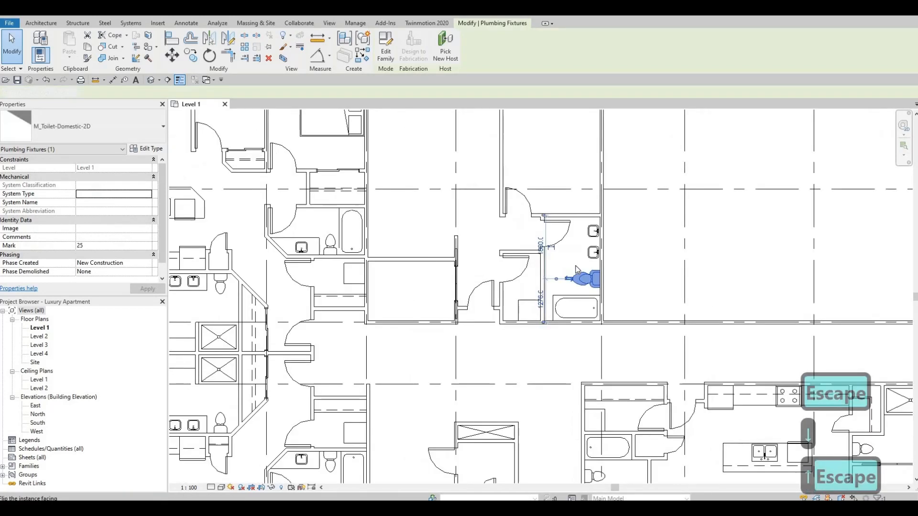
# Step: Extend the bathroom's left wall upward past the bedroom's lower wall to the horizontal grid line, about 3840 long
pyautogui.moveTo(584, 283); pyautogui.dragTo(586, 292, button='middle')
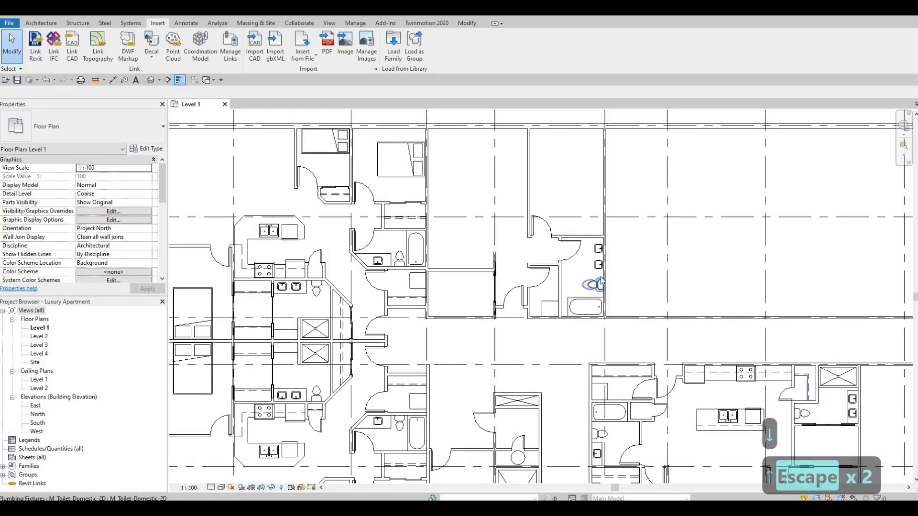
pyautogui.scroll(-2, 593, 287)
pyautogui.scroll(2, 569, 239)
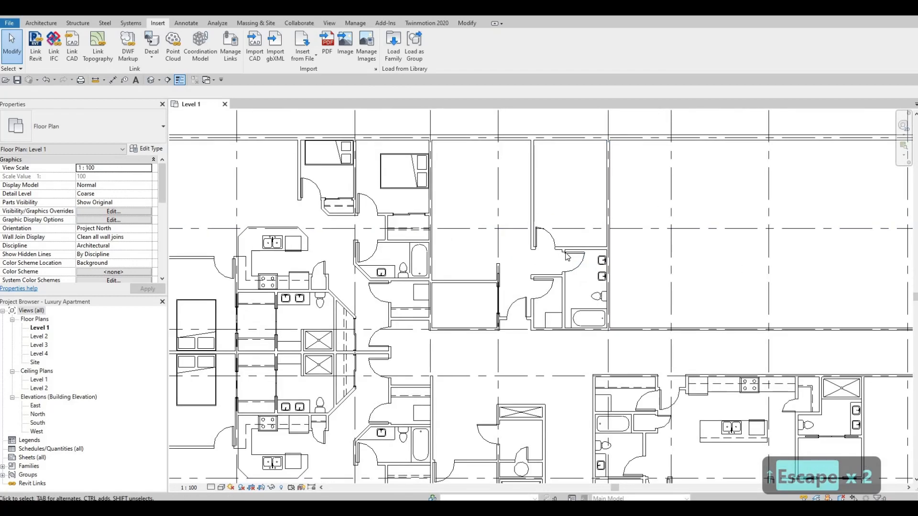
pyautogui.scroll(1, 573, 270)
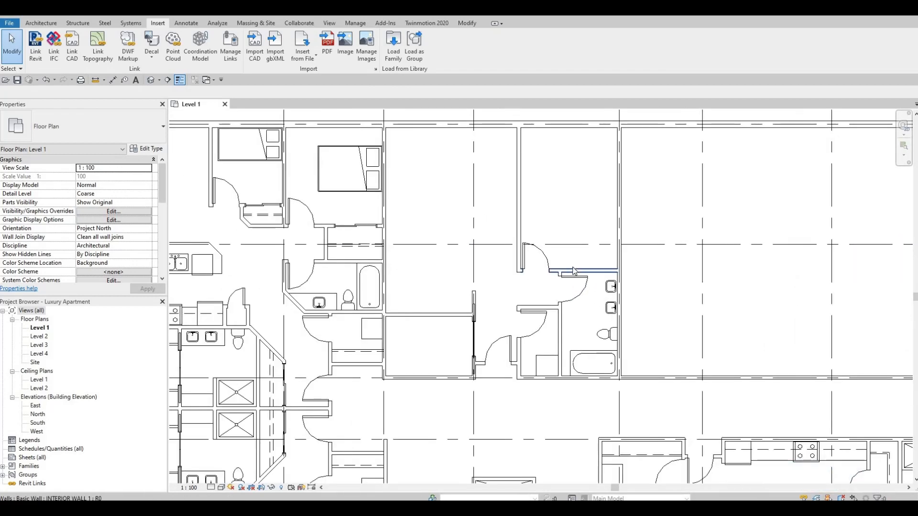
pyautogui.click(574, 271)
pyautogui.scroll(2, 569, 275)
pyautogui.press('Escape')
pyautogui.press('Escape')
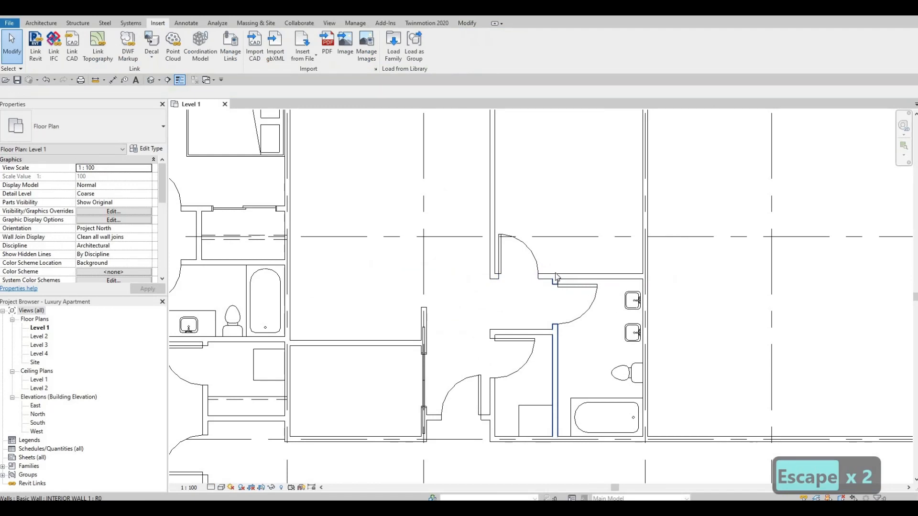
pyautogui.click(556, 276)
pyautogui.press('r')
pyautogui.press('s')
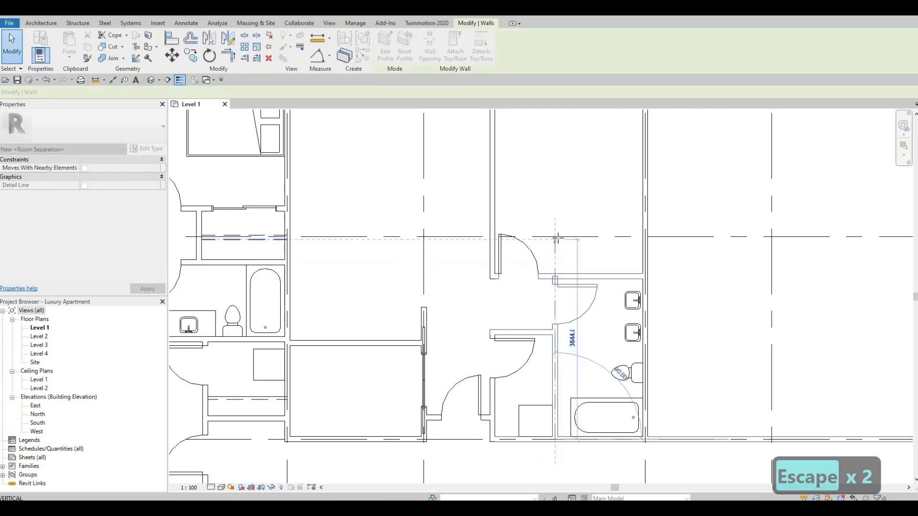
pyautogui.press('Escape')
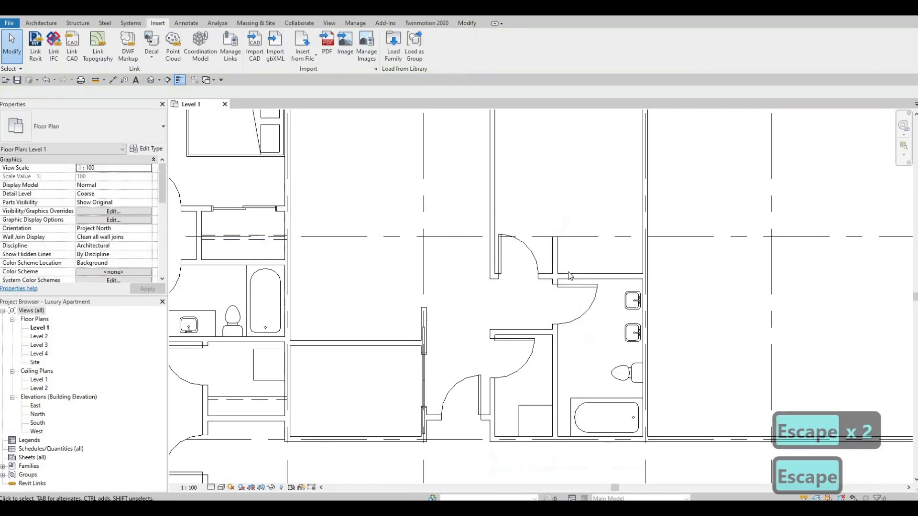
pyautogui.click(565, 270)
pyautogui.press('c')
pyautogui.press('x')
pyautogui.press('s')
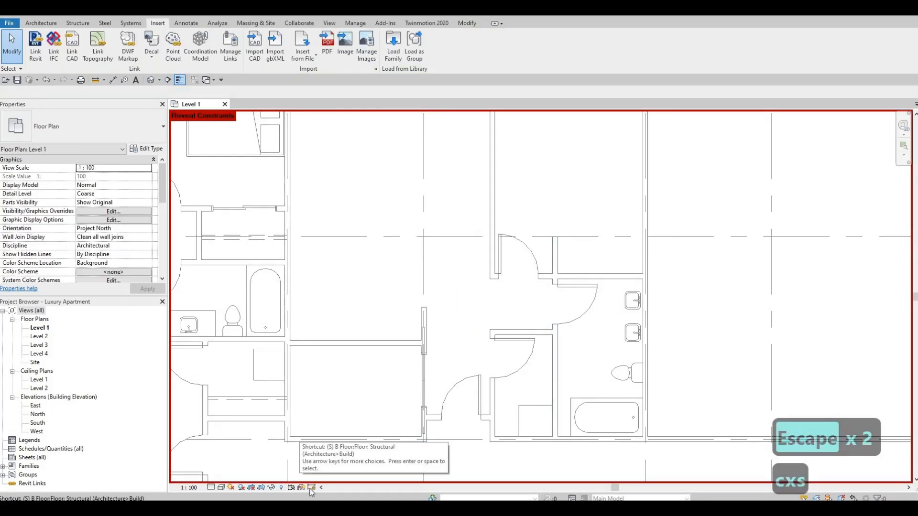
pyautogui.press('F1')
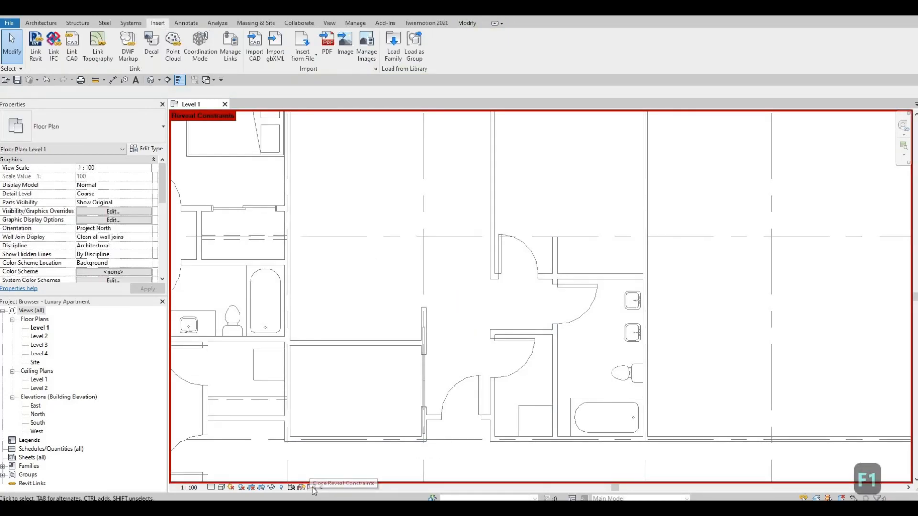
pyautogui.click(311, 487)
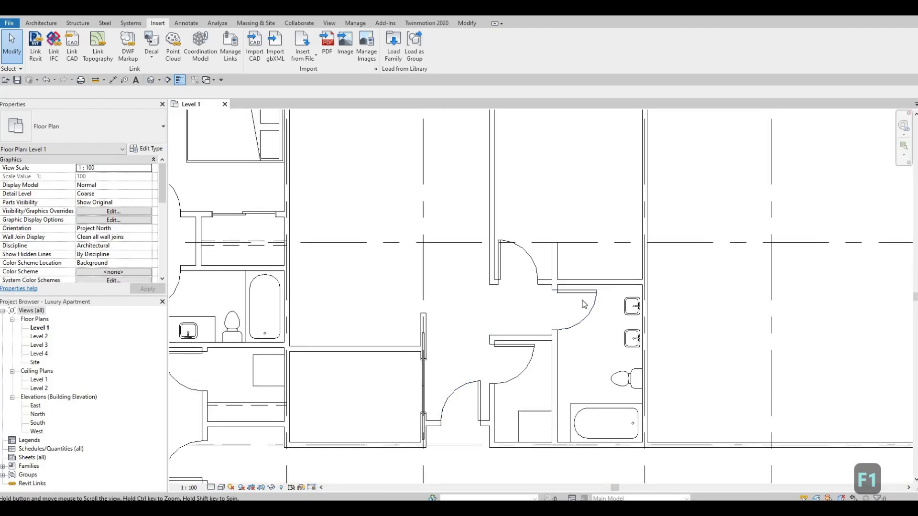
# Step: Create an INTERIOR WALL 1 along the grid line from the extended wall's upper end to the unit's right wall, enclosing a bedroom closet
pyautogui.press('c')
pyautogui.press('s')
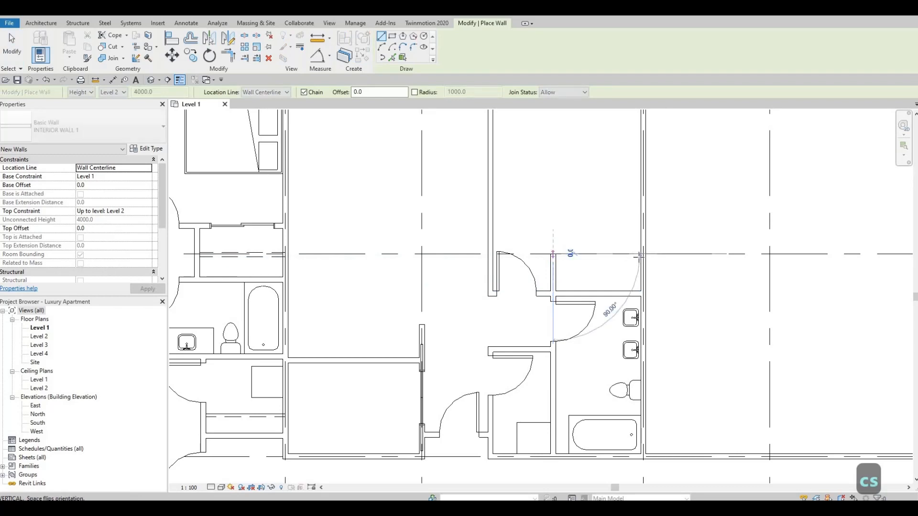
pyautogui.click(553, 254)
pyautogui.press('Escape')
pyautogui.press('Escape')
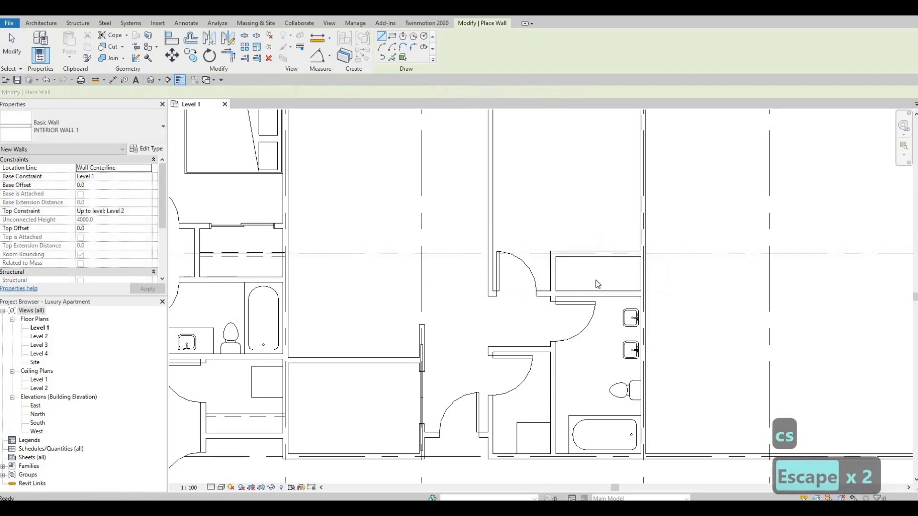
# Step: Place a 1200 x 2000mm double-sliding wood door in the new bedroom closet's upper wall, matching the closet door in the lower apartment
pyautogui.scroll(-2, 561, 218)
pyautogui.scroll(-3, 561, 218)
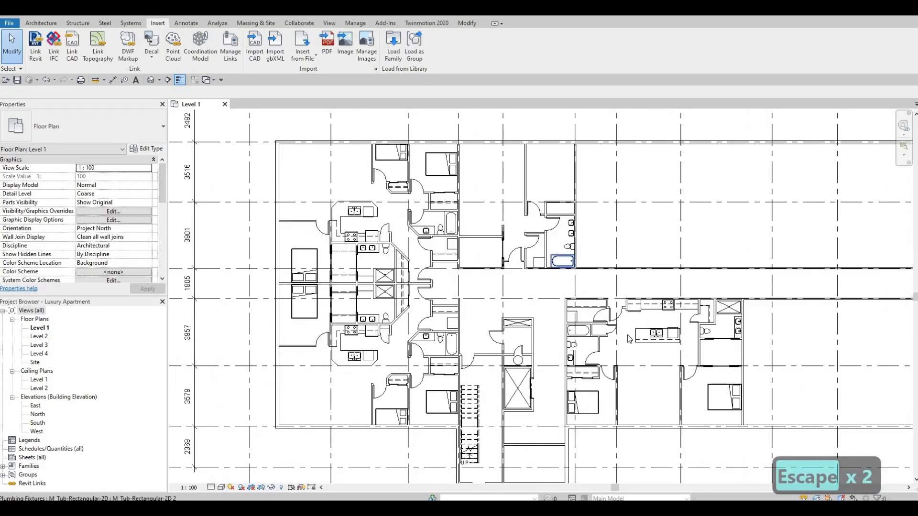
pyautogui.press('Escape')
pyautogui.scroll(3, 553, 391)
pyautogui.scroll(2, 552, 391)
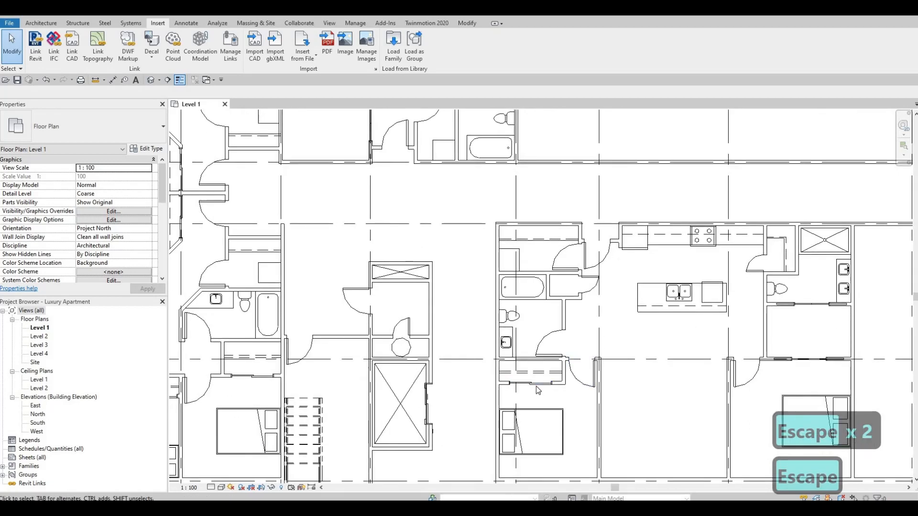
pyautogui.click(536, 386)
pyautogui.press('c')
pyautogui.press('s')
pyautogui.keyDown('ctrl'); pyautogui.scroll(3, 486, 162); pyautogui.keyUp('ctrl')
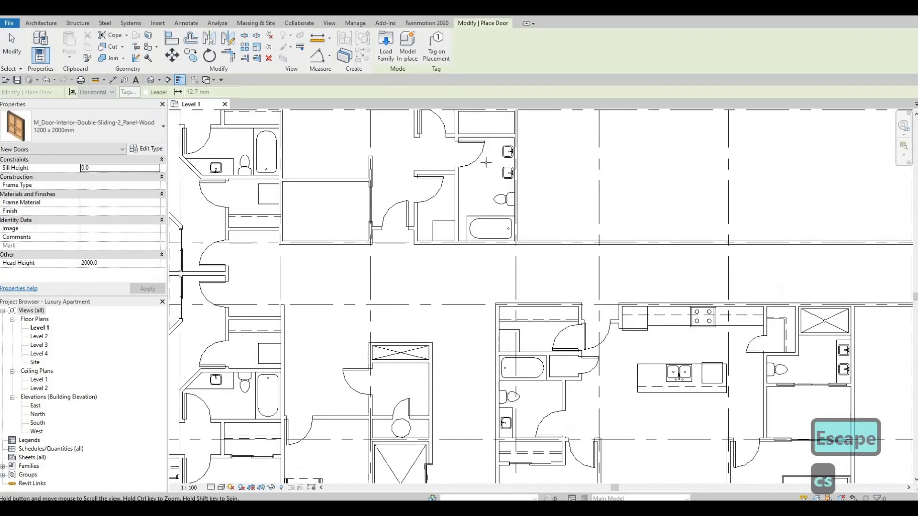
pyautogui.press('Escape')
pyautogui.press('Escape')
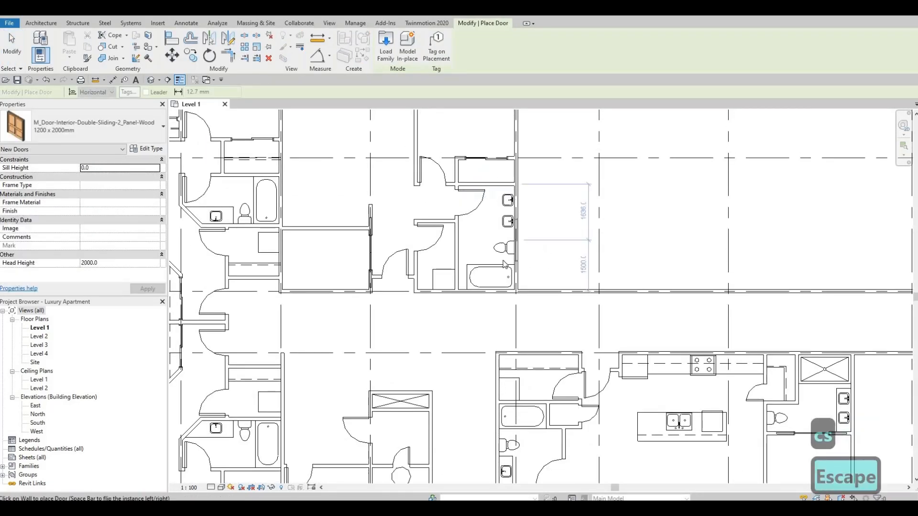
# Step: Place a 1525 x 2007mm Queen bed in the middle unit's bedroom with its headboard against the right wall, above the closet
pyautogui.scroll(-1, 507, 249)
pyautogui.moveTo(493, 306); pyautogui.dragTo(525, 310, button='middle')
pyautogui.scroll(-4, 525, 311)
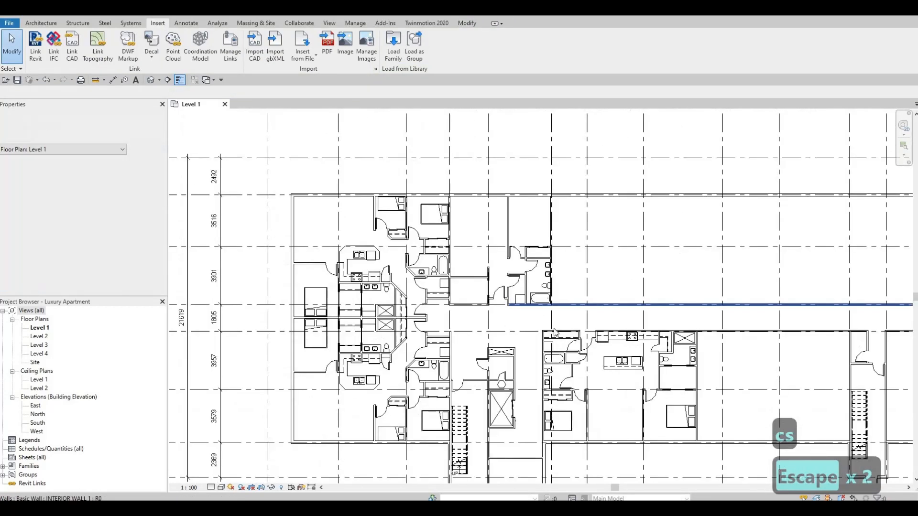
pyautogui.scroll(3, 724, 391)
pyautogui.press('Escape')
pyautogui.click(724, 391)
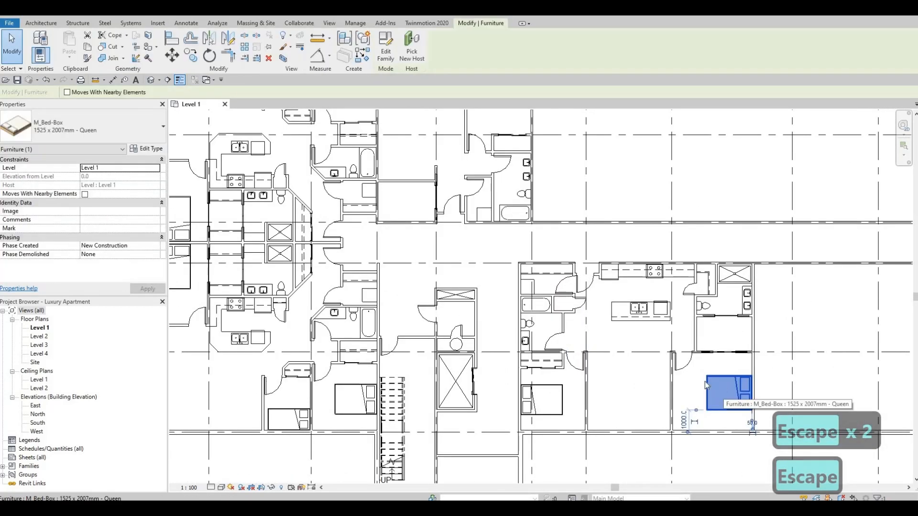
pyautogui.press('c')
pyautogui.press('s')
pyautogui.moveTo(514, 262); pyautogui.dragTo(549, 399, button='middle')
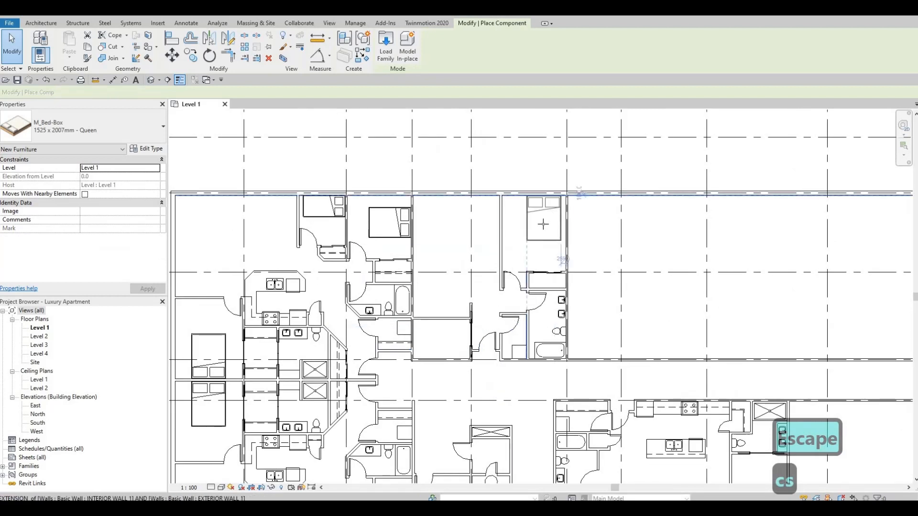
pyautogui.press('space')
pyautogui.press('space')
pyautogui.press('space')
pyautogui.press('space')
pyautogui.scroll(2, 545, 223)
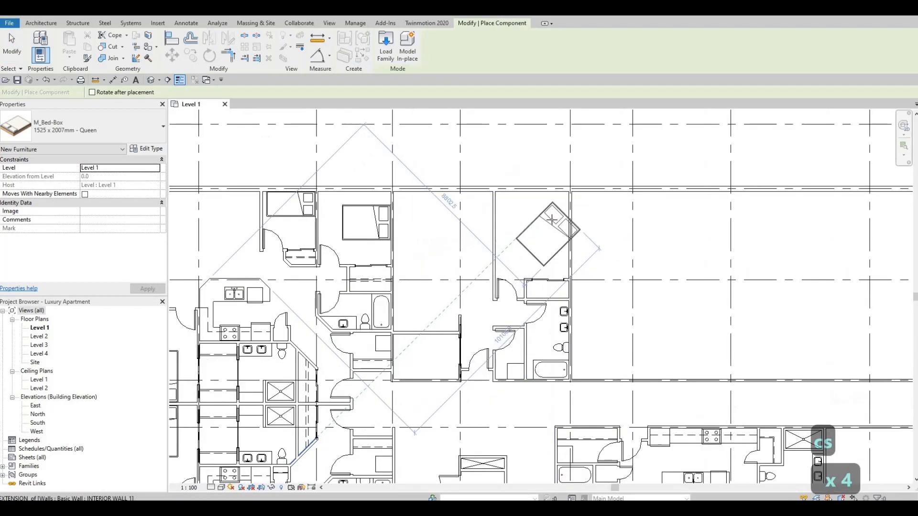
pyautogui.press('space')
pyautogui.press('space')
pyautogui.press('space')
pyautogui.press('space')
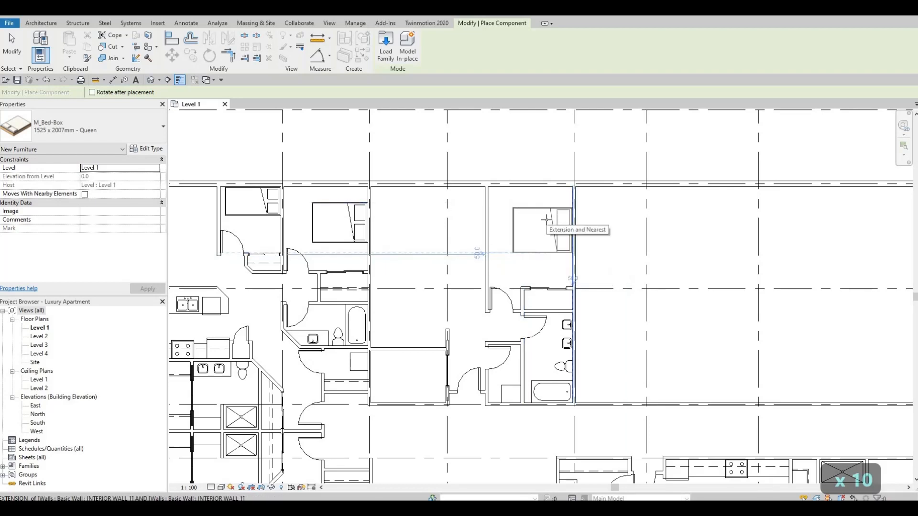
pyautogui.click(546, 223)
pyautogui.press('Escape')
pyautogui.press('Escape')
pyautogui.press('Escape')
pyautogui.scroll(-2, 568, 252)
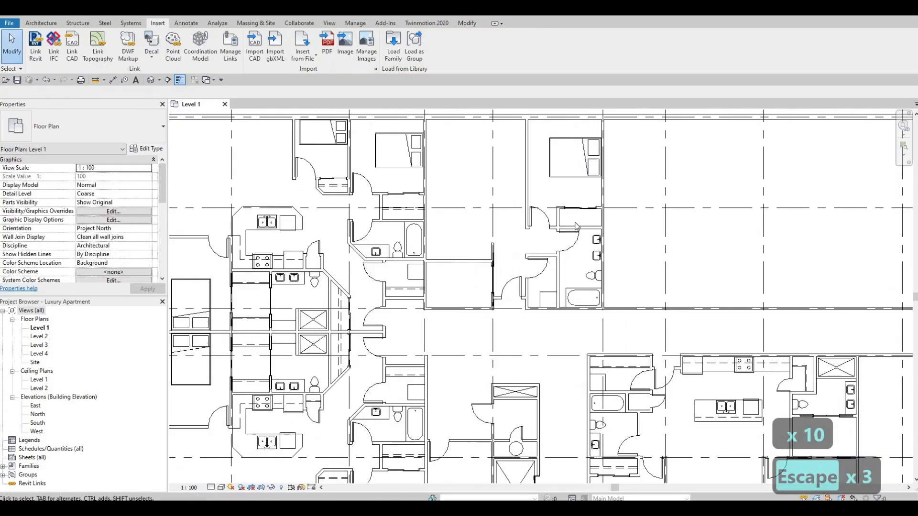
# Step: Place a 900mm French-door refrigerator like the lower apartment's in the middle unit's lower right kitchen corner, backed against the sliding-door wall's side
pyautogui.scroll(-2, 540, 289)
pyautogui.moveTo(530, 290); pyautogui.dragTo(541, 221, button='middle')
pyautogui.moveTo(542, 189); pyautogui.dragTo(541, 272, button='middle')
pyautogui.moveTo(590, 287); pyautogui.dragTo(590, 282, button='middle')
pyautogui.press('Escape')
pyautogui.scroll(3, 514, 199)
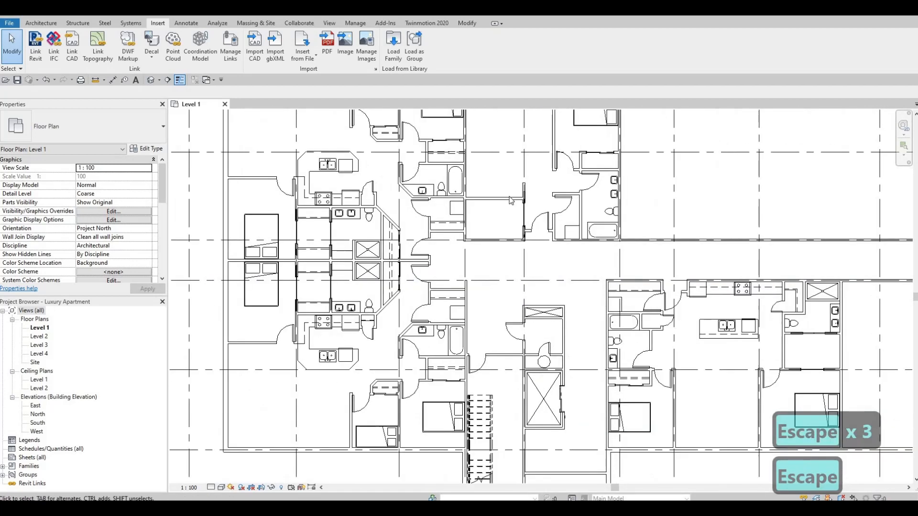
pyautogui.click(698, 291)
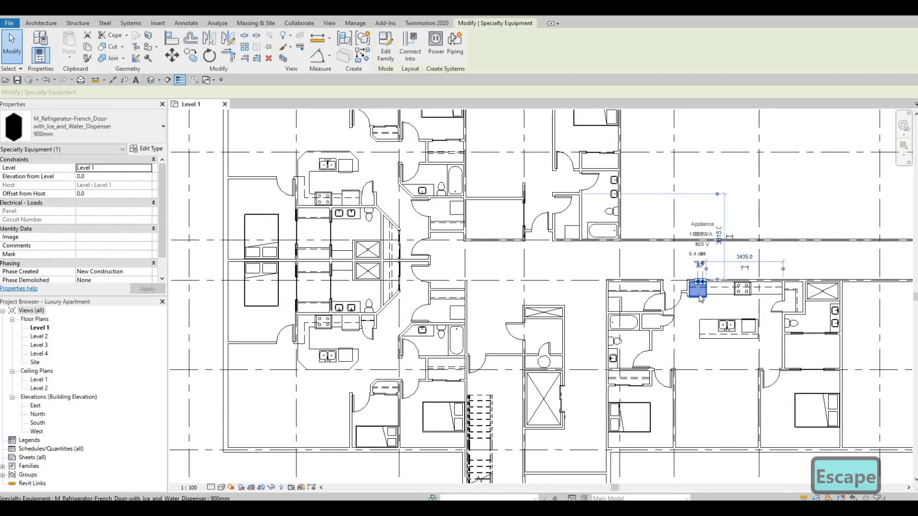
pyautogui.press('c')
pyautogui.press('s')
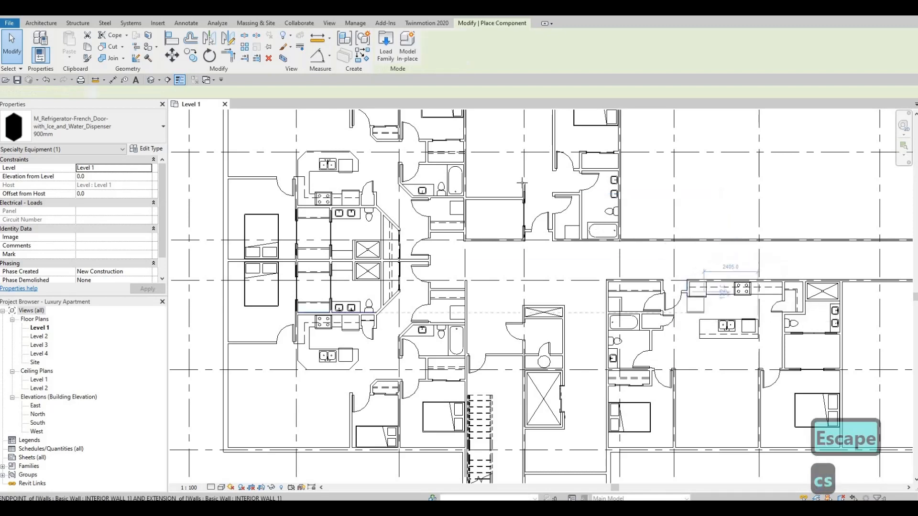
pyautogui.scroll(3, 519, 201)
pyautogui.press('c')
pyautogui.press('s')
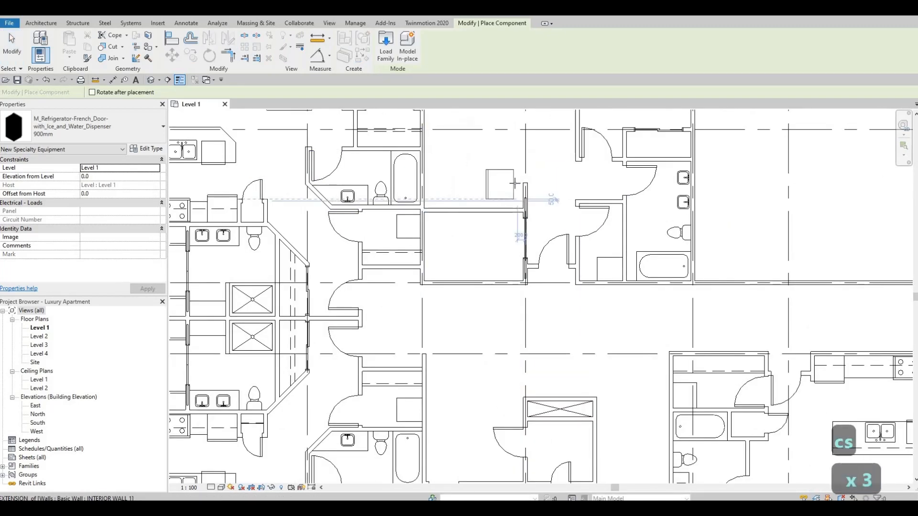
pyautogui.scroll(3, 502, 219)
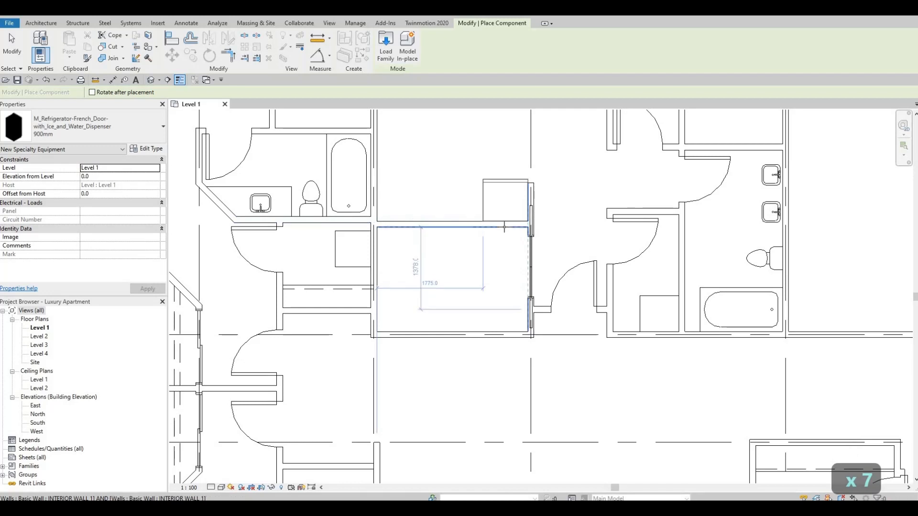
pyautogui.press('Escape')
pyautogui.press('Escape')
# Step: Extend the upper end of the short wall beside the refrigerator slightly upward along the vertical grid line
pyautogui.scroll(3, 533, 184)
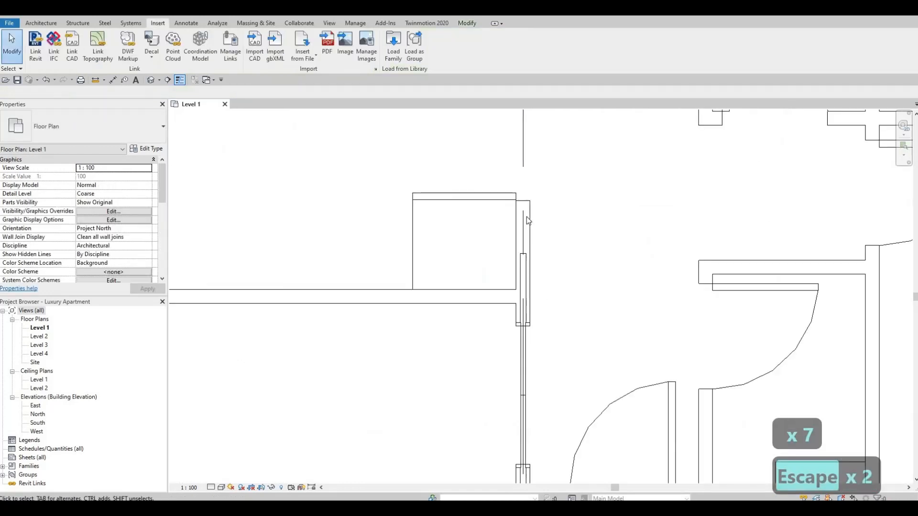
pyautogui.scroll(-3, 524, 202)
pyautogui.click(524, 205)
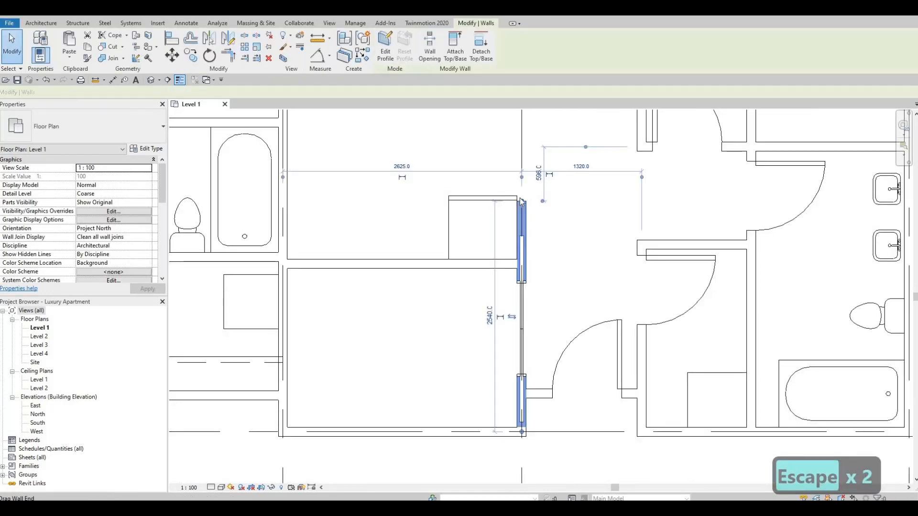
pyautogui.scroll(3, 523, 200)
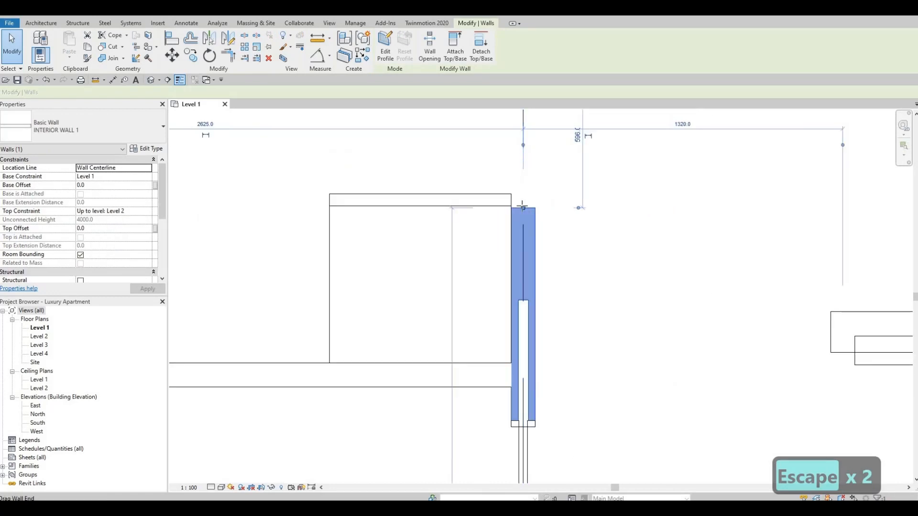
pyautogui.press('r')
pyautogui.press('s')
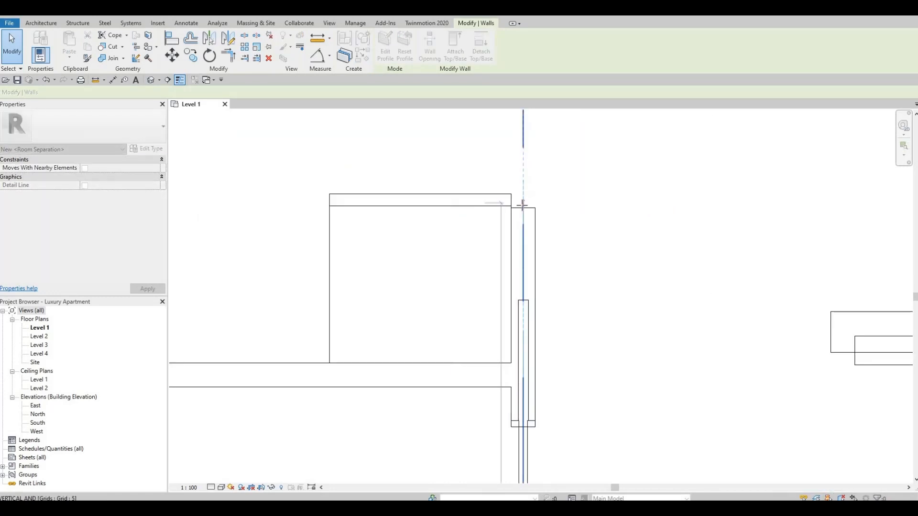
pyautogui.scroll(2, 523, 205)
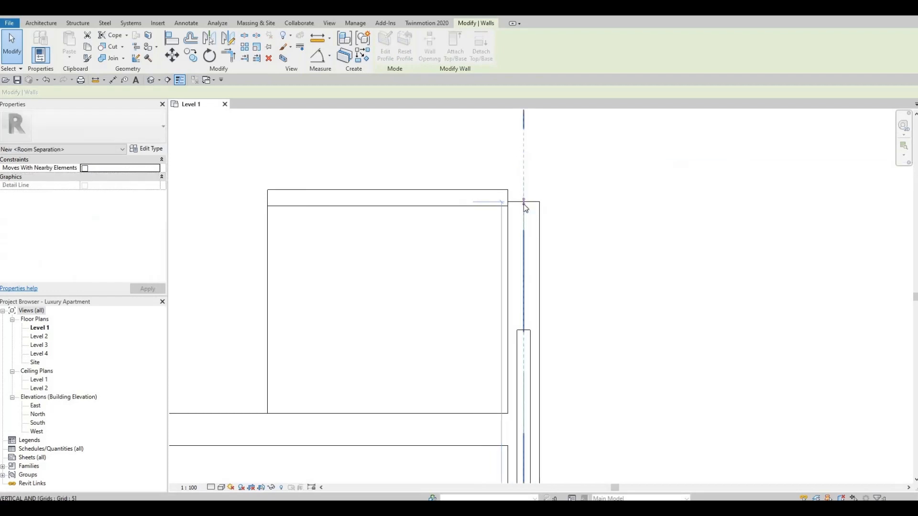
pyautogui.moveTo(524, 203); pyautogui.dragTo(523, 202)
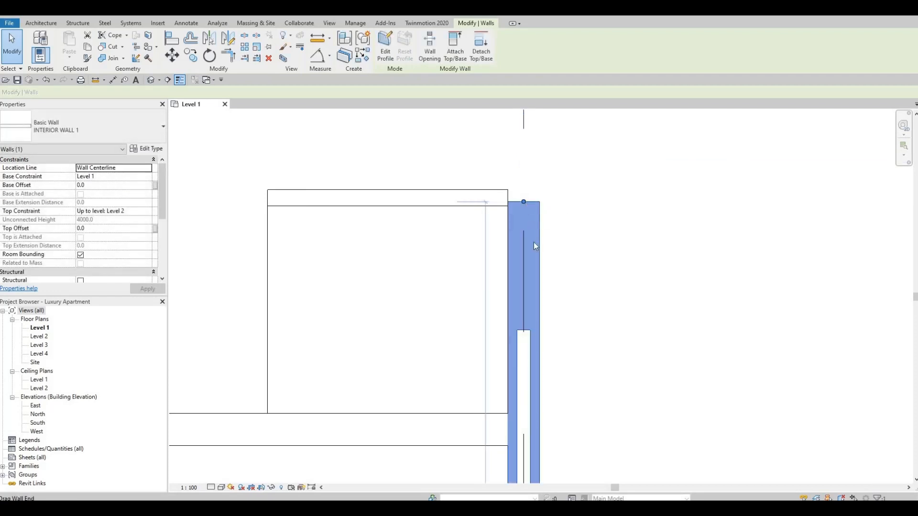
pyautogui.scroll(-2, 555, 173)
pyautogui.press('Escape')
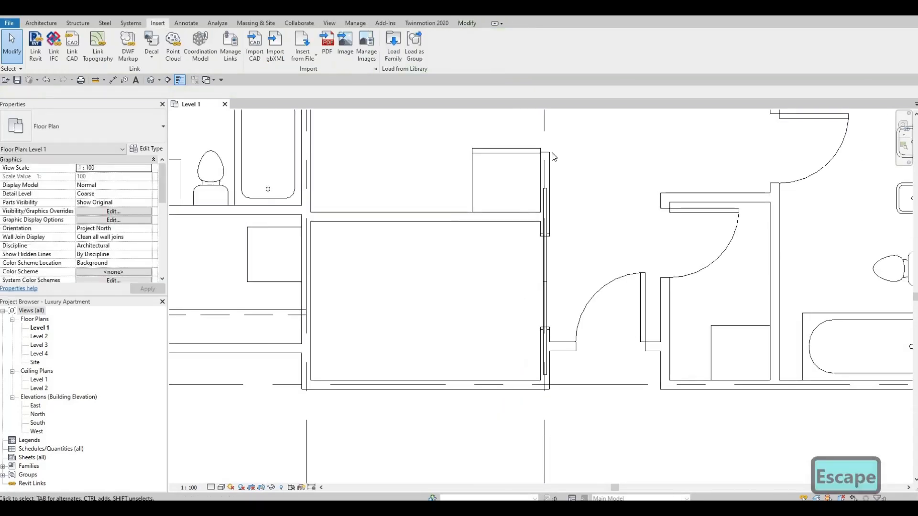
# Step: Place a 750mm gas range against the kitchen's lower wall, left of the refrigerator and about 700 from the unit's left wall
pyautogui.scroll(-2, 549, 171)
pyautogui.scroll(-3, 583, 233)
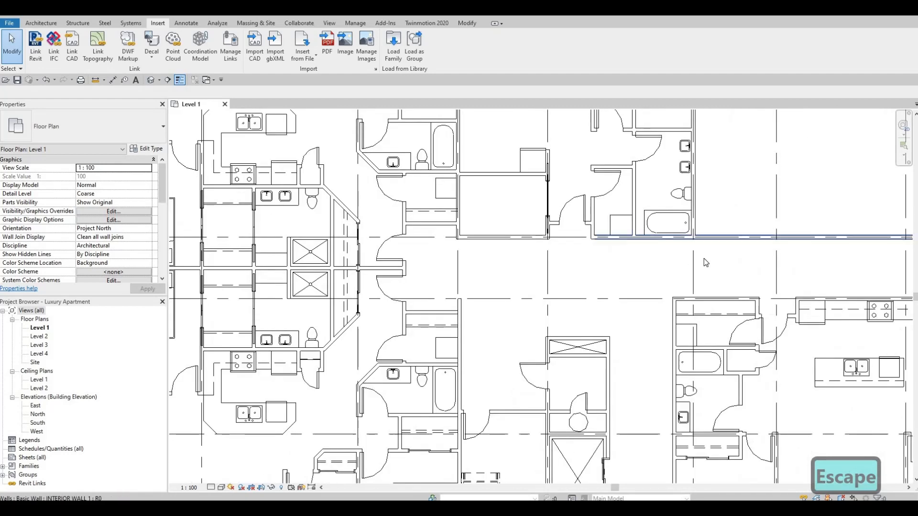
pyautogui.press('Escape')
pyautogui.click(742, 289)
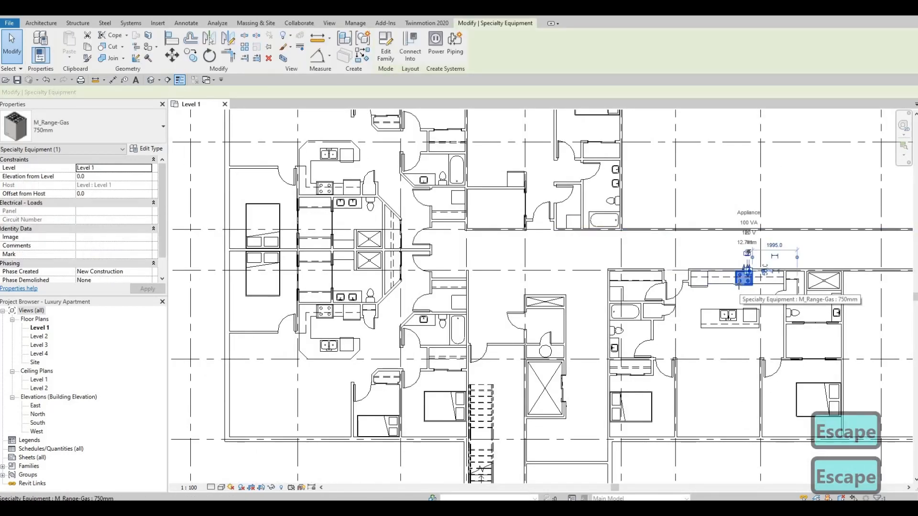
pyautogui.press('c')
pyautogui.press('s')
pyautogui.moveTo(490, 170); pyautogui.dragTo(558, 192, button='middle')
pyautogui.scroll(4, 558, 193)
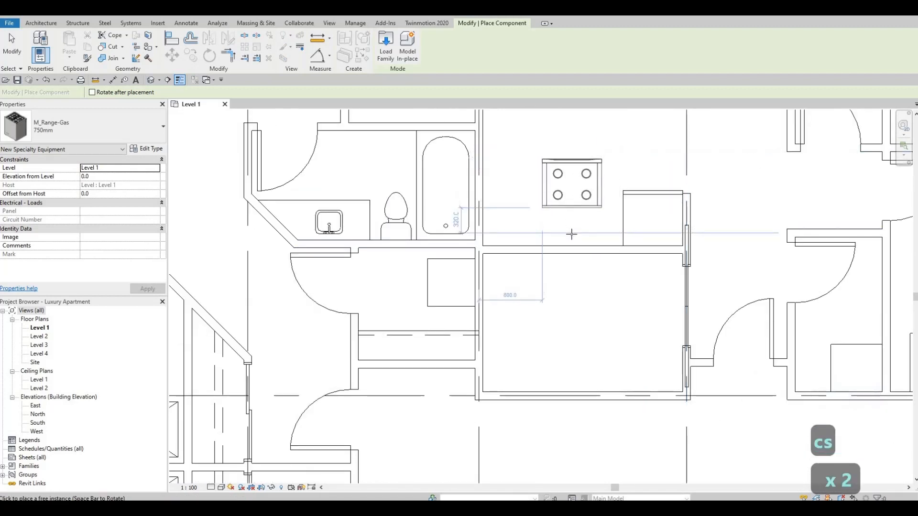
pyautogui.scroll(1, 572, 209)
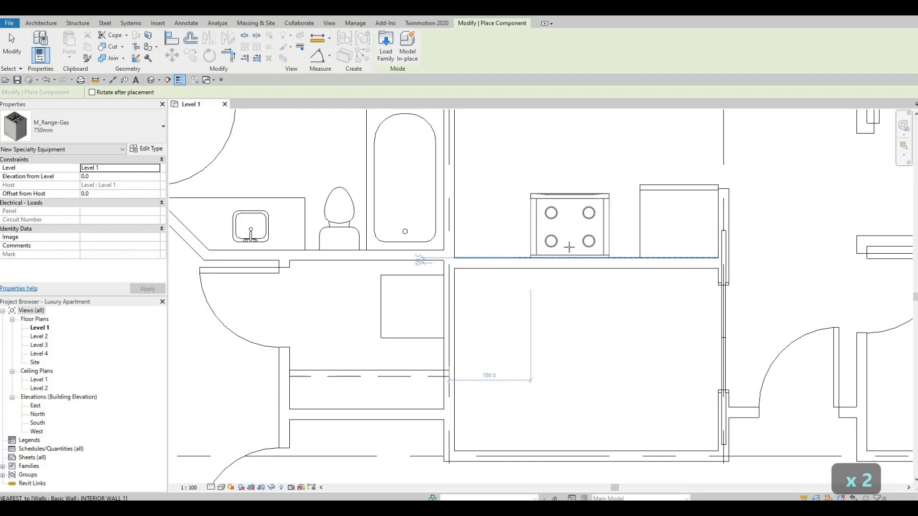
pyautogui.click(569, 247)
pyautogui.press('Escape')
pyautogui.press('Escape')
pyautogui.scroll(-4, 557, 258)
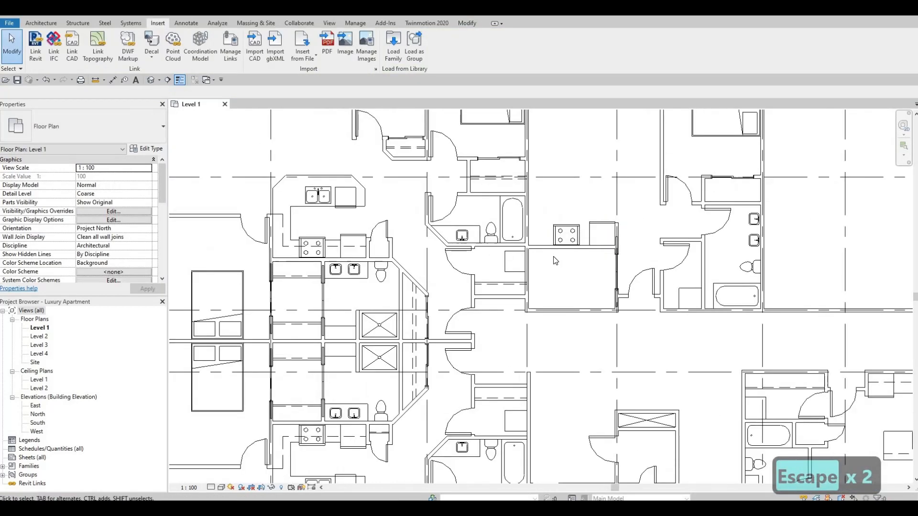
# Step: Place a 1000 x 535mm double kitchen sink, rotated to sit against the unit's left wall above the gas range
pyautogui.press('Escape')
pyautogui.scroll(-2, 652, 242)
pyautogui.click(617, 347)
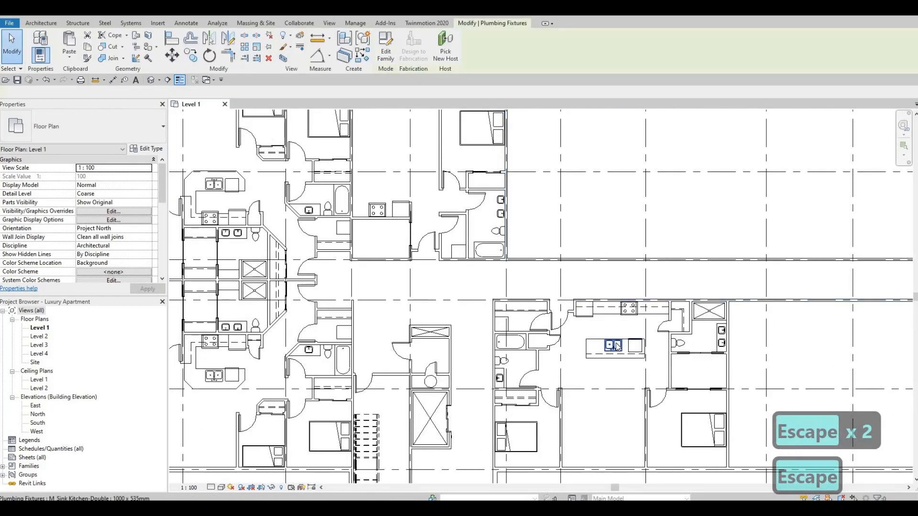
pyautogui.press('c')
pyautogui.press('s')
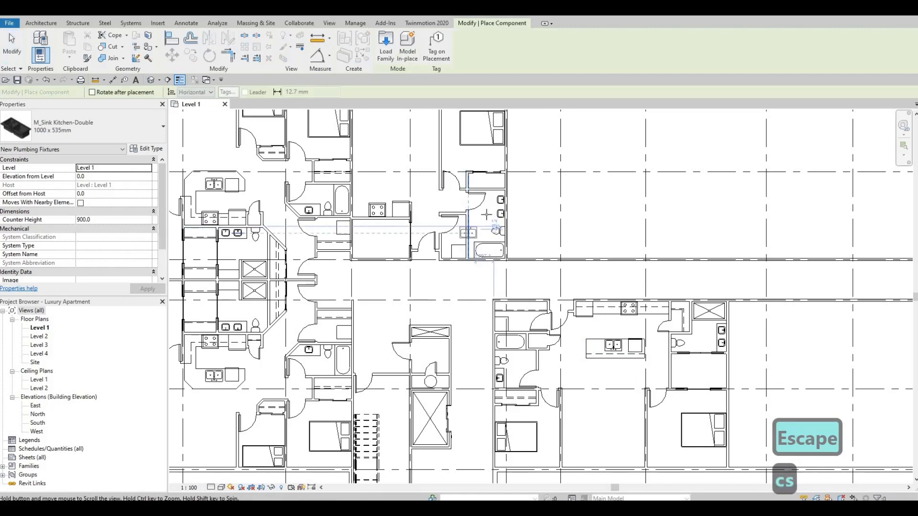
pyautogui.moveTo(358, 178); pyautogui.dragTo(389, 246, button='middle')
pyautogui.scroll(3, 388, 245)
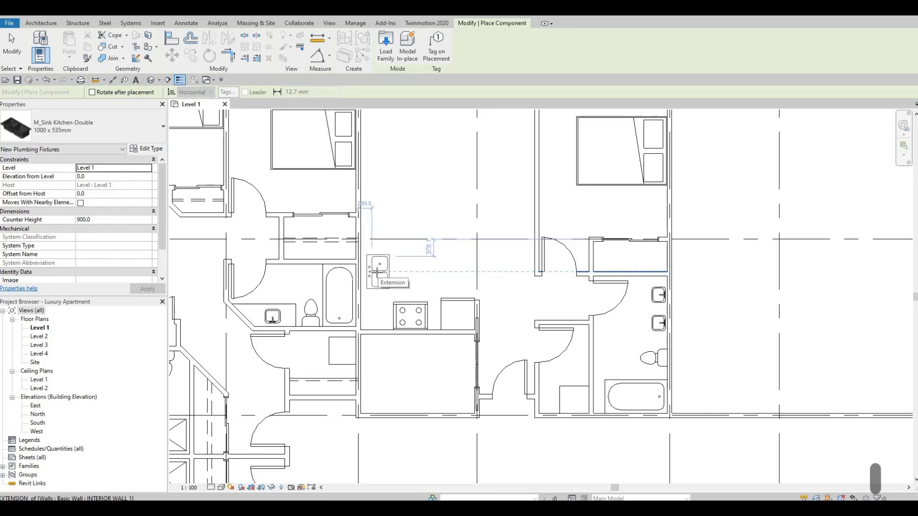
pyautogui.click(412, 280)
pyautogui.press('Escape')
pyautogui.scroll(-3, 478, 326)
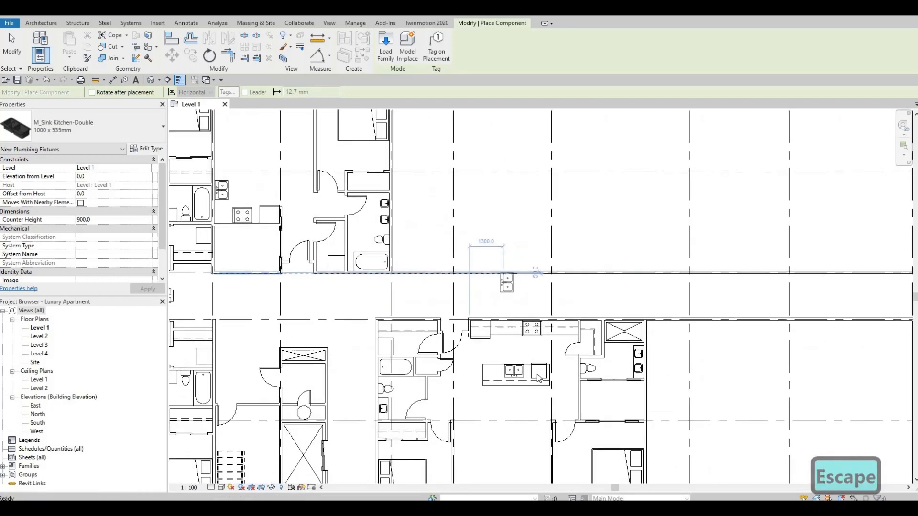
pyautogui.press('Escape')
# Step: Place a 600mm dishwasher like the lower apartment's in the open kitchen area, above and to the right of the double sink
pyautogui.click(538, 373)
pyautogui.press('c')
pyautogui.press('s')
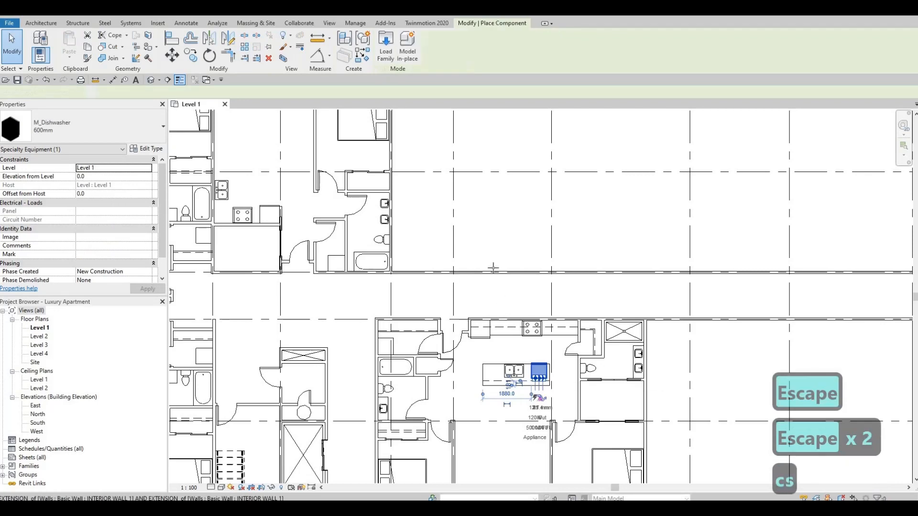
pyautogui.moveTo(340, 156); pyautogui.dragTo(413, 220, button='middle')
pyautogui.scroll(4, 416, 225)
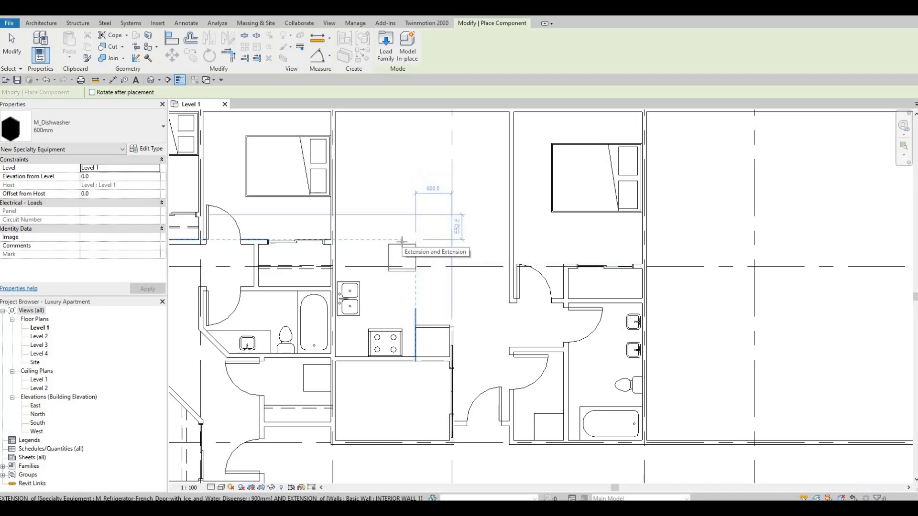
pyautogui.click(406, 235)
pyautogui.press('Escape')
pyautogui.press('Escape')
pyautogui.scroll(-1, 434, 258)
pyautogui.moveTo(434, 258); pyautogui.dragTo(455, 204, button='middle')
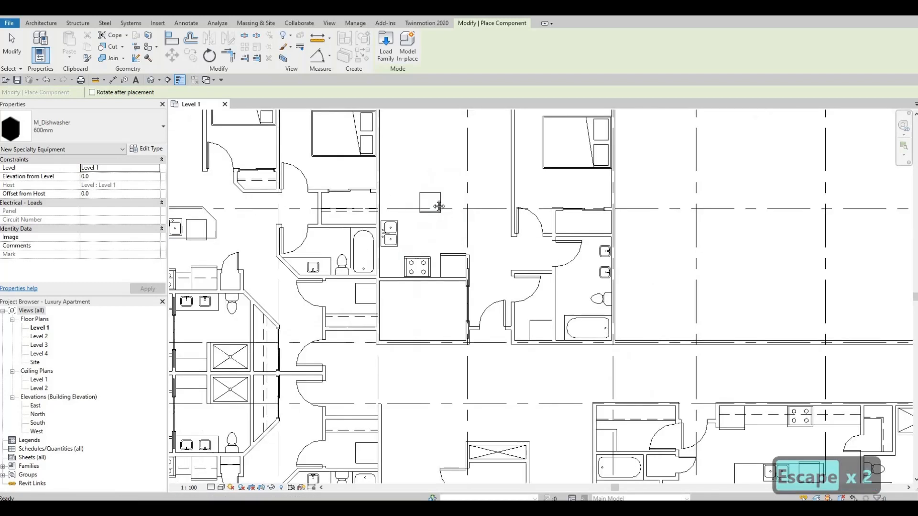
pyautogui.press('Escape')
# Step: Using the lower kitchen's Thin Lines style, draw the counter's upper edge about 1900 long from the unit's left wall and its right end about 640 down
pyautogui.scroll(-1, 666, 338)
pyautogui.moveTo(666, 338); pyautogui.dragTo(555, 251, button='middle')
pyautogui.click(639, 323)
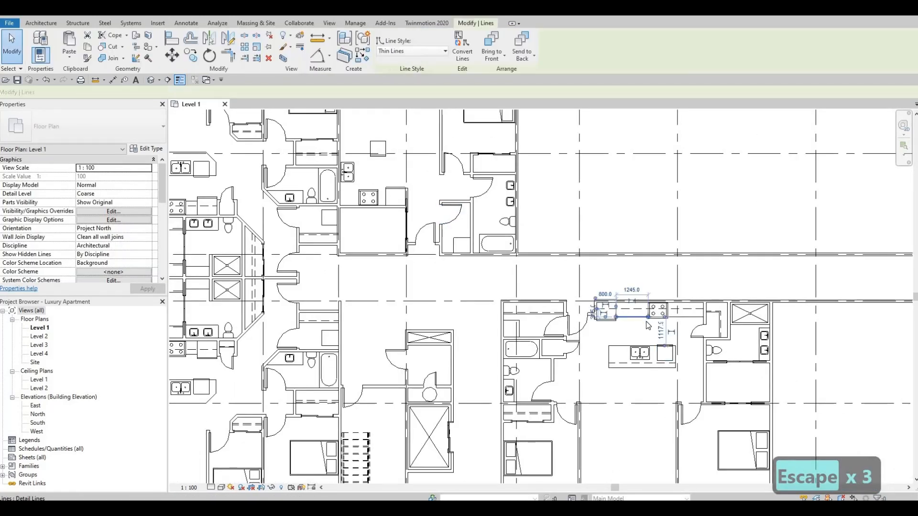
pyautogui.press('c')
pyautogui.press('s')
pyautogui.moveTo(423, 201); pyautogui.dragTo(484, 294, button='middle')
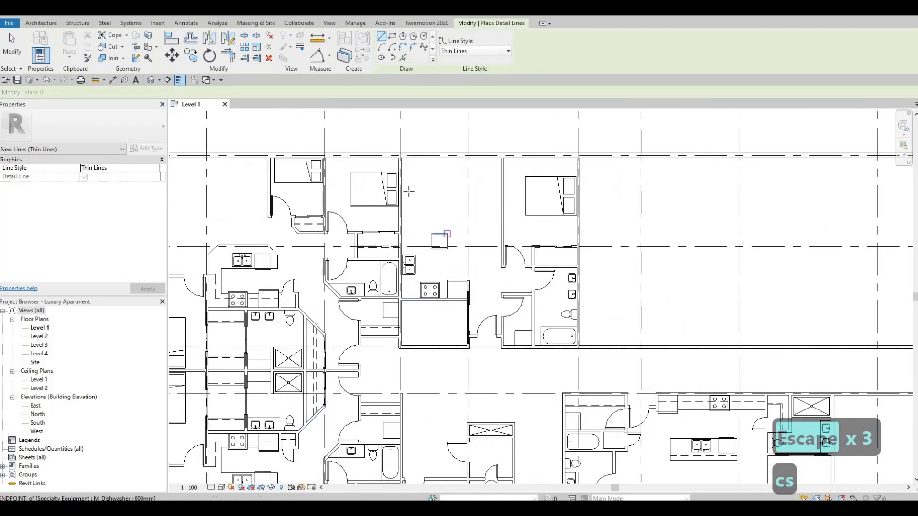
pyautogui.scroll(3, 413, 201)
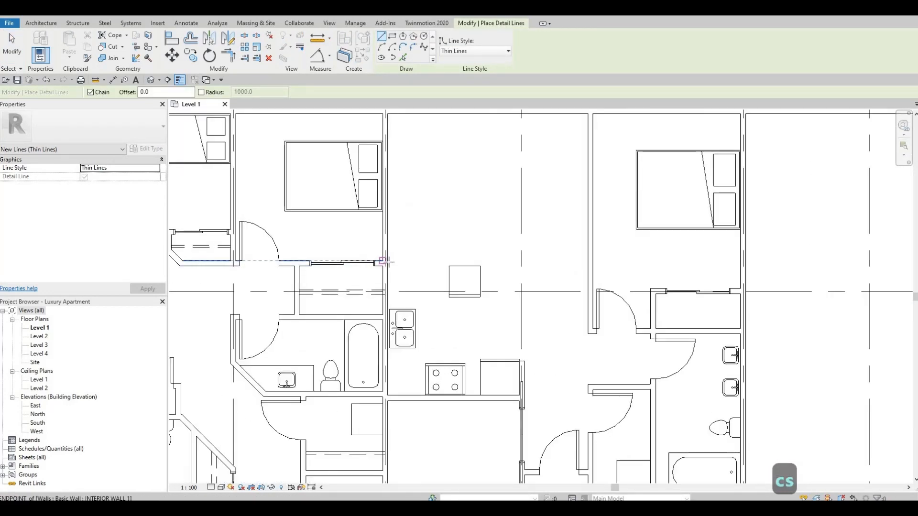
pyautogui.click(480, 263)
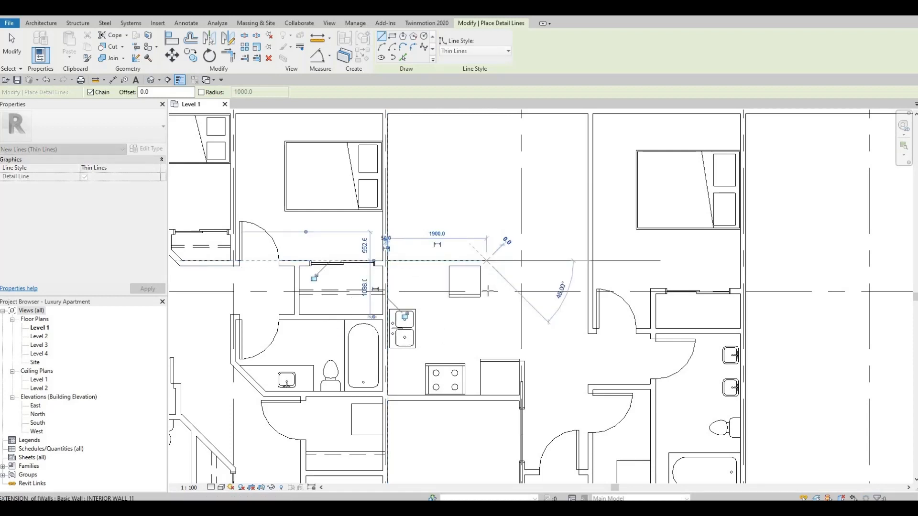
pyautogui.click(486, 287)
pyautogui.scroll(2, 486, 292)
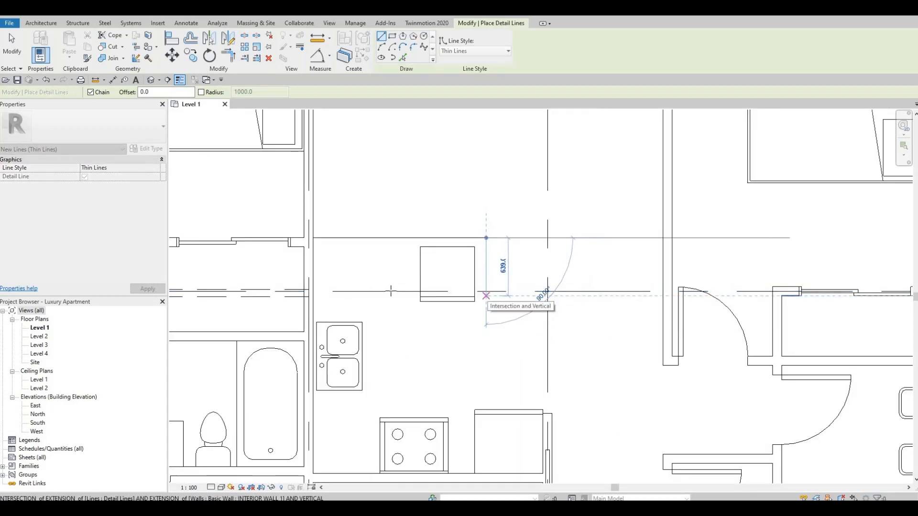
pyautogui.click(486, 296)
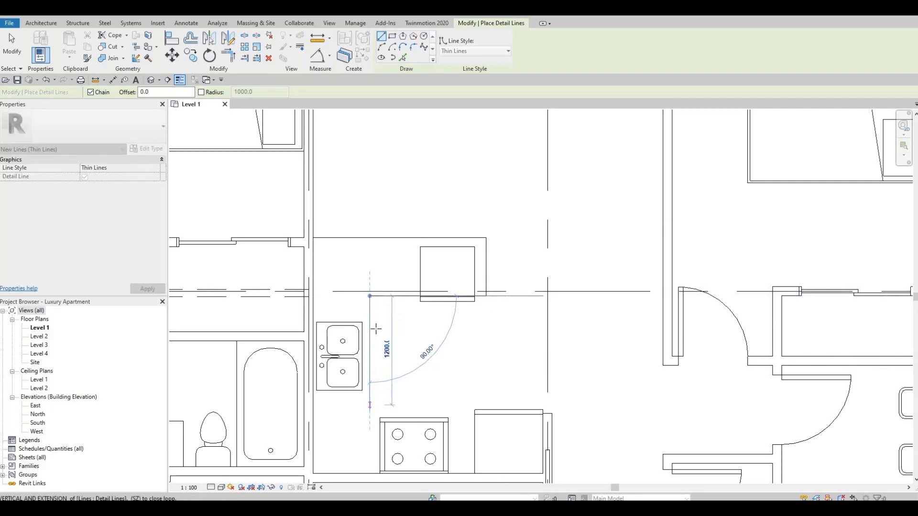
# Step: Continue the counter outline back beneath the dishwasher and about 1378 down past the double sink to the front line of the gas range
pyautogui.moveTo(373, 418); pyautogui.dragTo(373, 330, button='middle')
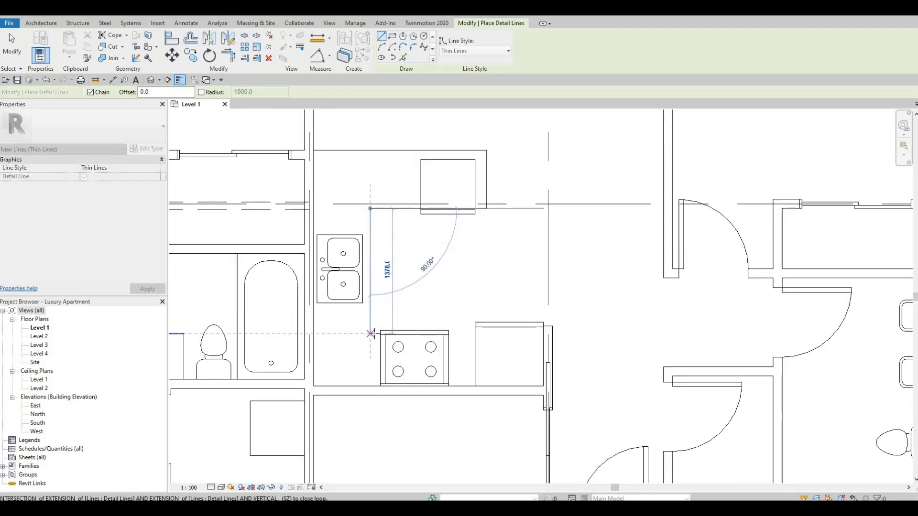
pyautogui.click(370, 333)
pyautogui.press('Escape')
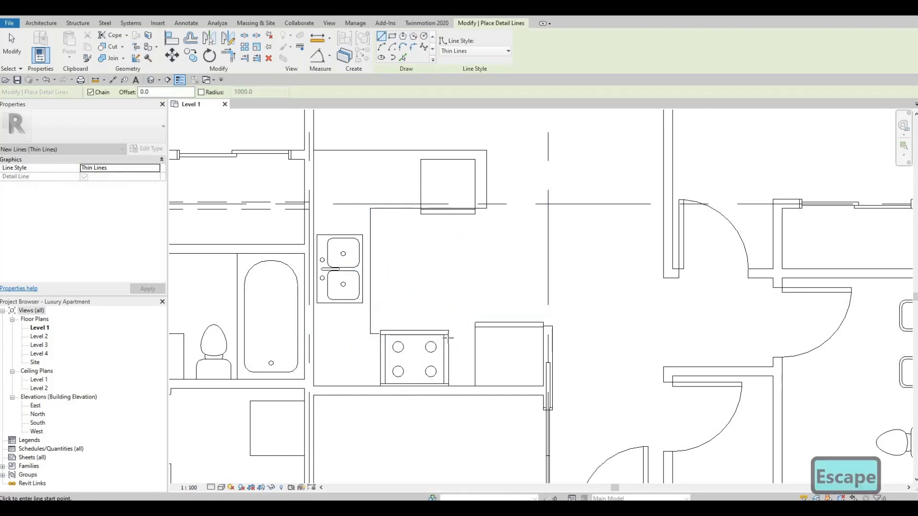
# Step: Draw a horizontal thin counter line about 295 long closing the gap between the gas range and the refrigerator
pyautogui.click(478, 338)
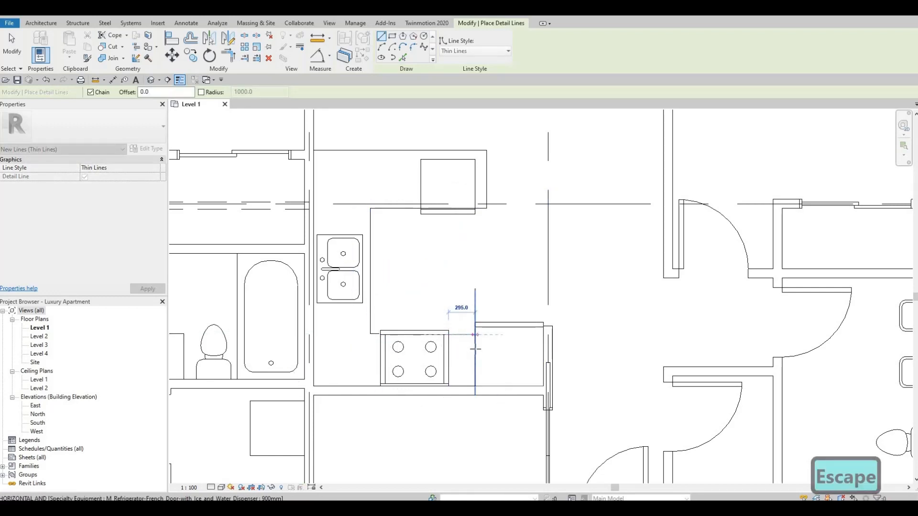
pyautogui.press('Escape')
pyautogui.scroll(-2, 478, 335)
pyautogui.moveTo(467, 277); pyautogui.dragTo(543, 322, button='middle')
pyautogui.scroll(-1, 544, 322)
pyautogui.press('Escape')
pyautogui.scroll(2, 499, 301)
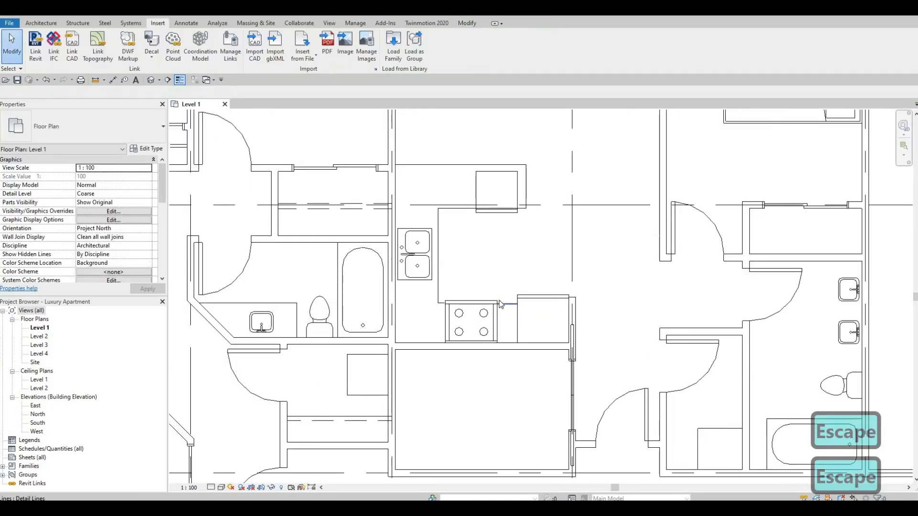
pyautogui.scroll(4, 499, 302)
pyautogui.scroll(-3, 499, 302)
pyautogui.scroll(-3, 476, 288)
pyautogui.moveTo(476, 289); pyautogui.dragTo(421, 246, button='middle')
pyautogui.press('Escape')
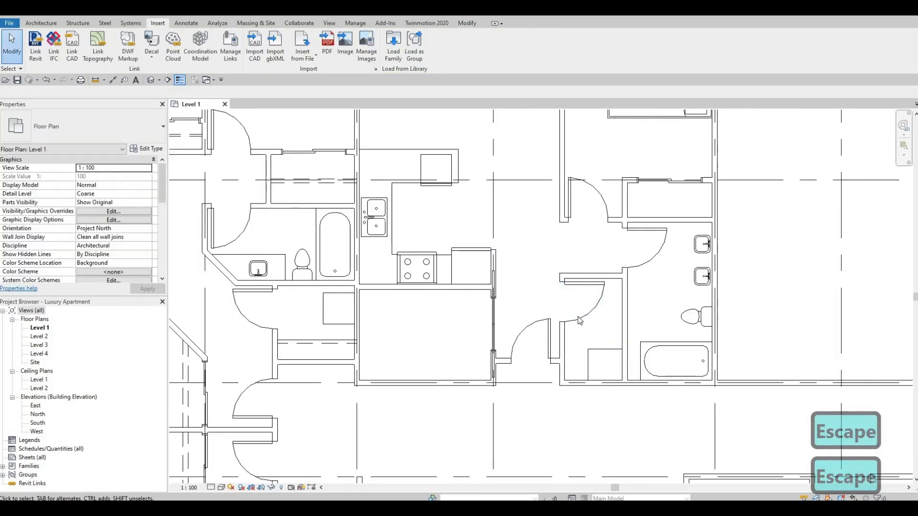
# Step: Using the lower kitchen's <Demolished> dashed line style, draw a horizontal line about 2320 long from the refrigerator's right side across the gas range toward the left wall
pyautogui.moveTo(603, 338); pyautogui.dragTo(577, 320, button='middle')
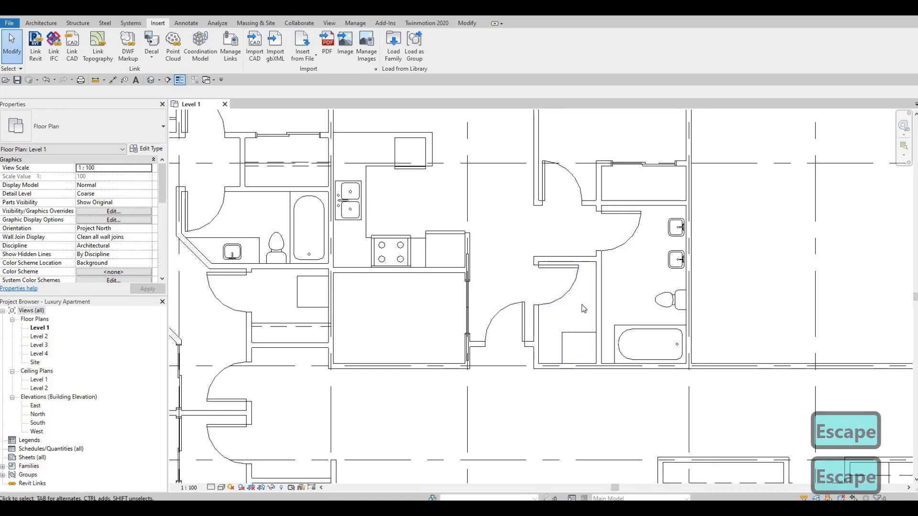
pyautogui.scroll(-2, 686, 321)
pyautogui.press('Escape')
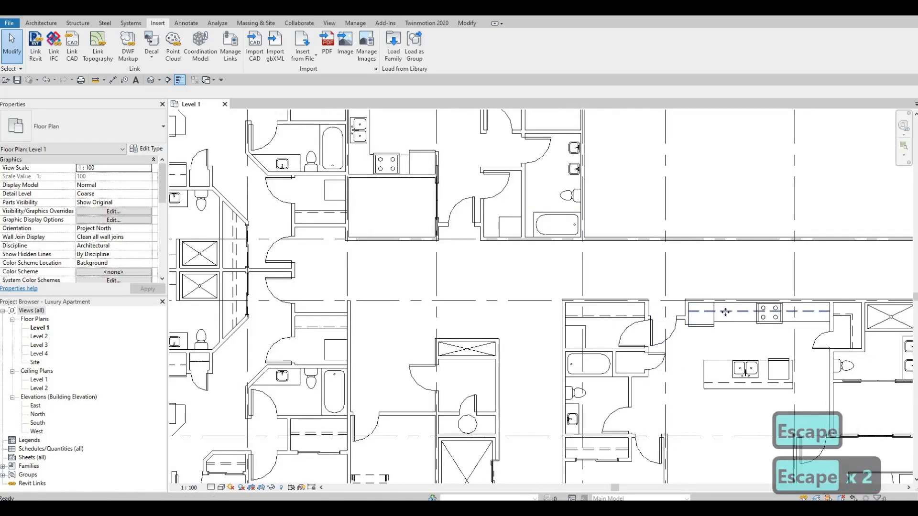
pyautogui.click(717, 312)
pyautogui.press('c')
pyautogui.press('s')
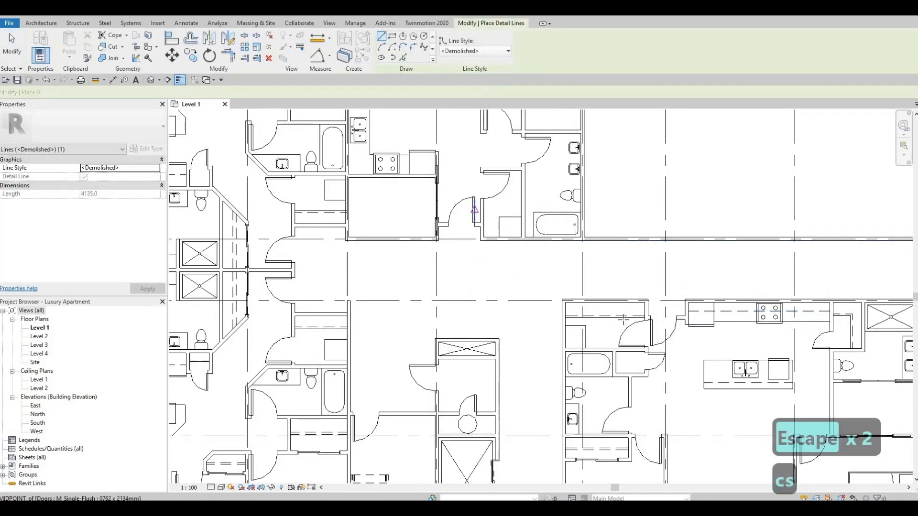
pyautogui.moveTo(403, 127); pyautogui.dragTo(634, 314, button='middle')
pyautogui.scroll(4, 623, 317)
pyautogui.scroll(-2, 634, 314)
pyautogui.moveTo(674, 336); pyautogui.dragTo(650, 284, button='middle')
pyautogui.scroll(3, 673, 349)
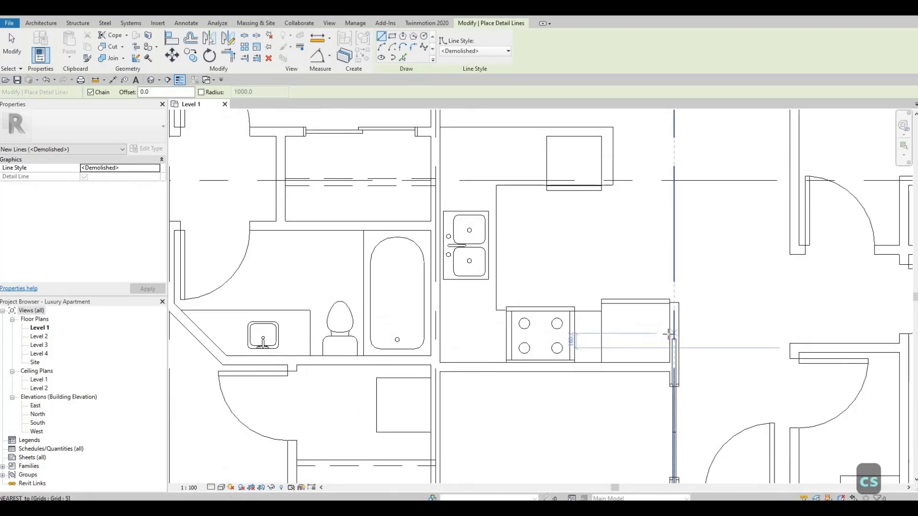
pyautogui.click(669, 335)
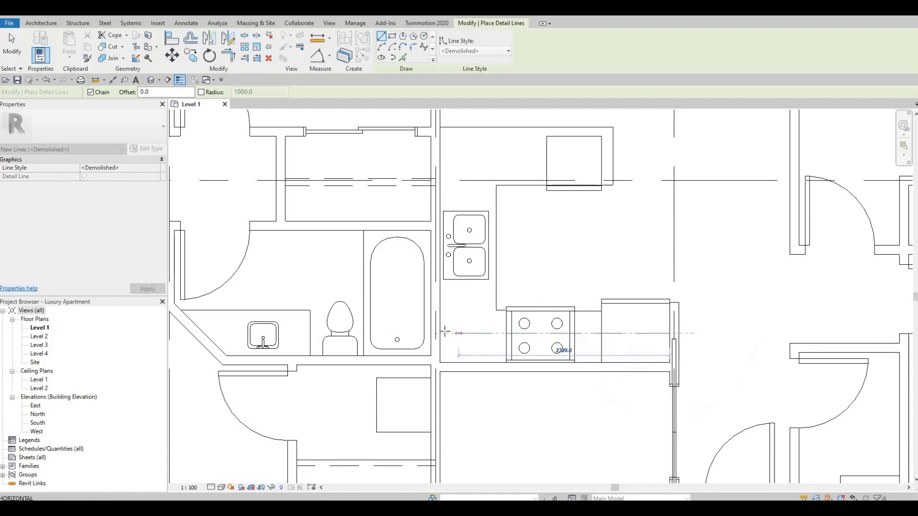
pyautogui.click(459, 333)
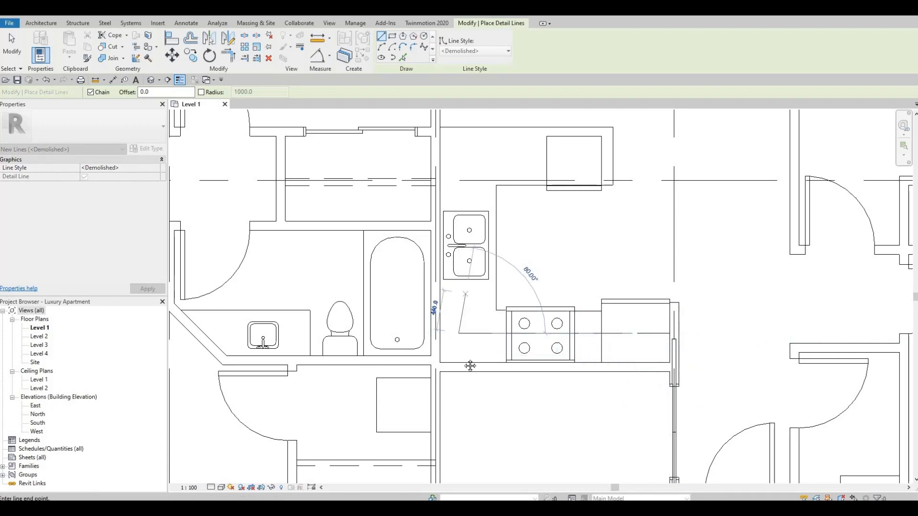
# Step: Continue the dashed line about 2270 vertically upward past the double sink to the counter's upper edge
pyautogui.moveTo(481, 237); pyautogui.dragTo(472, 313, button='middle')
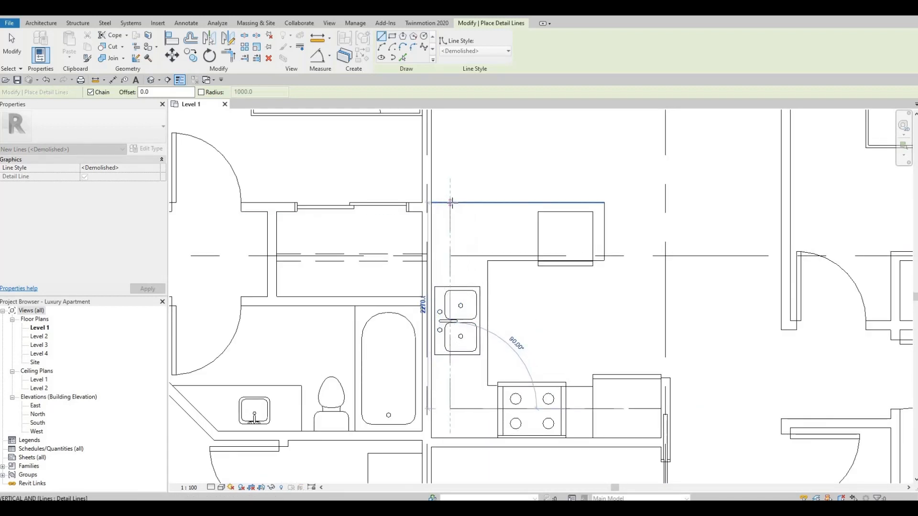
pyautogui.press('Escape')
pyautogui.press('Escape')
pyautogui.scroll(-2, 526, 334)
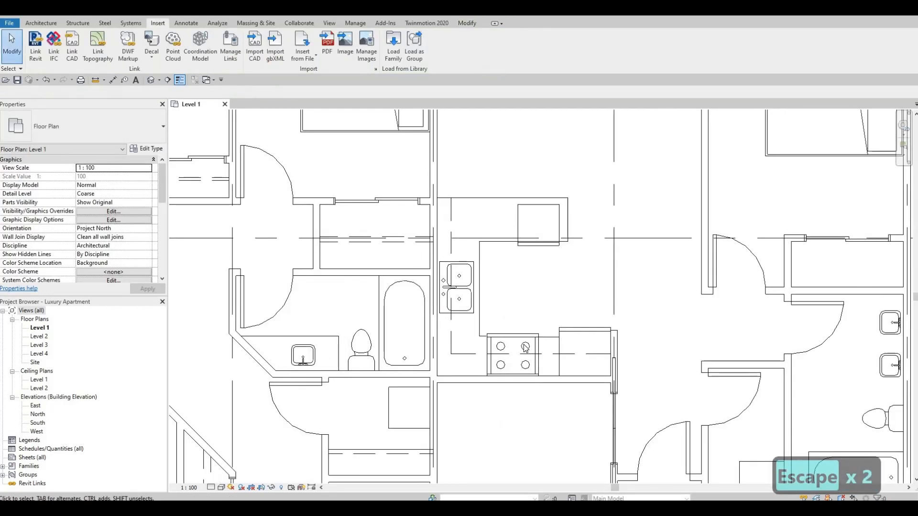
# Step: Nudge the vertical dashed line over the sink counter rightward until it sits 315 from the counter's inner edge
pyautogui.press('F1')
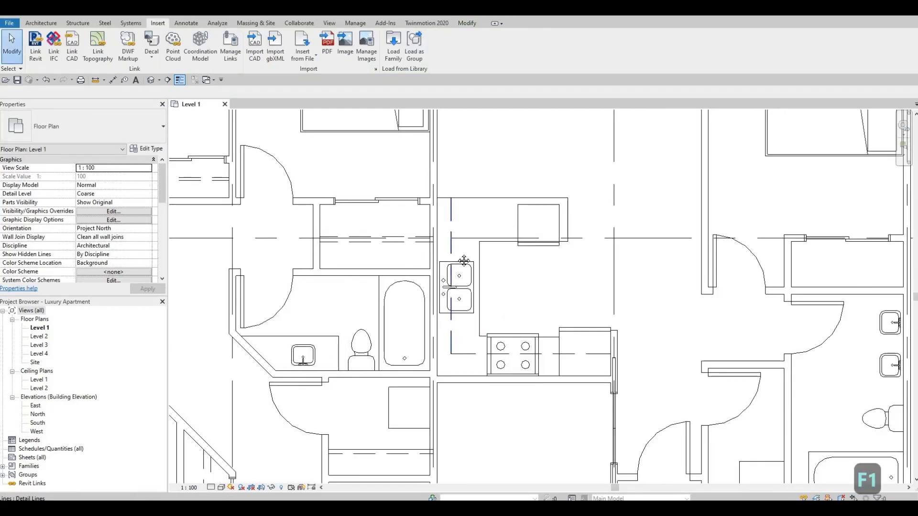
pyautogui.click(451, 238)
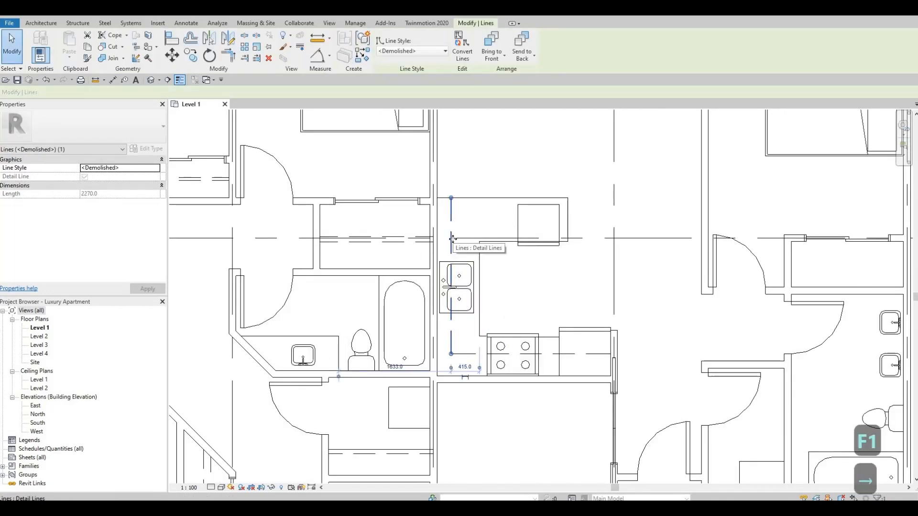
pyautogui.press('Right')
pyautogui.press('Right')
pyautogui.press('Right')
pyautogui.press('Right')
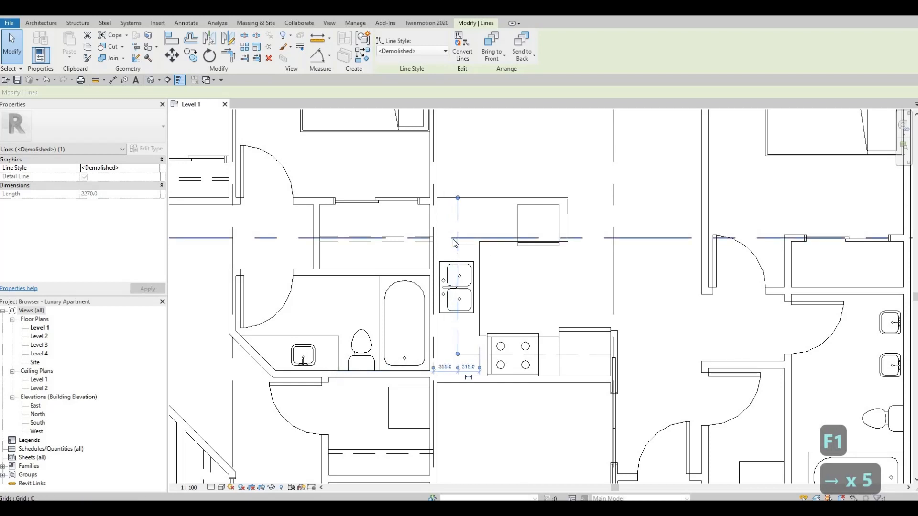
pyautogui.scroll(-4, 535, 289)
pyautogui.moveTo(554, 294); pyautogui.dragTo(489, 306, button='middle')
pyautogui.scroll(-1, 541, 309)
pyautogui.scroll(-2, 490, 311)
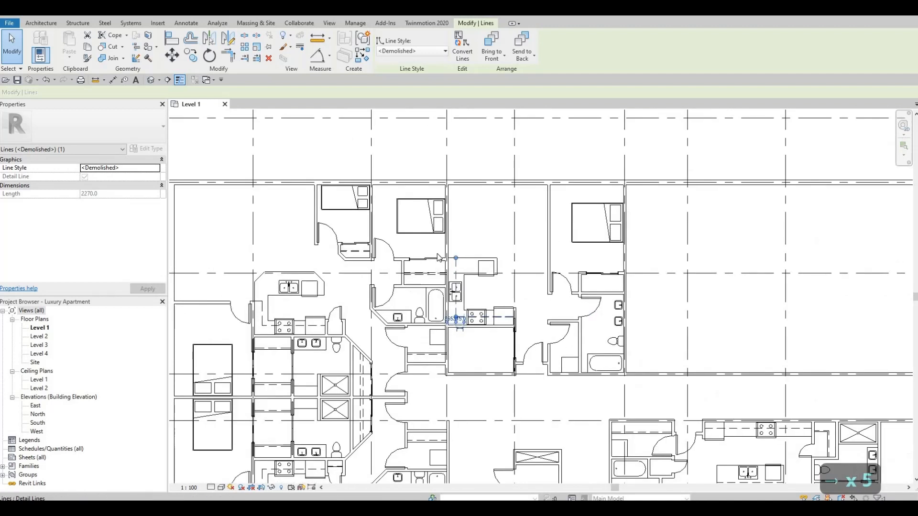
# Step: Draw two horizontal dashed <Demolished> lines across the full width of the closet below the middle unit's bedroom
pyautogui.scroll(3, 432, 249)
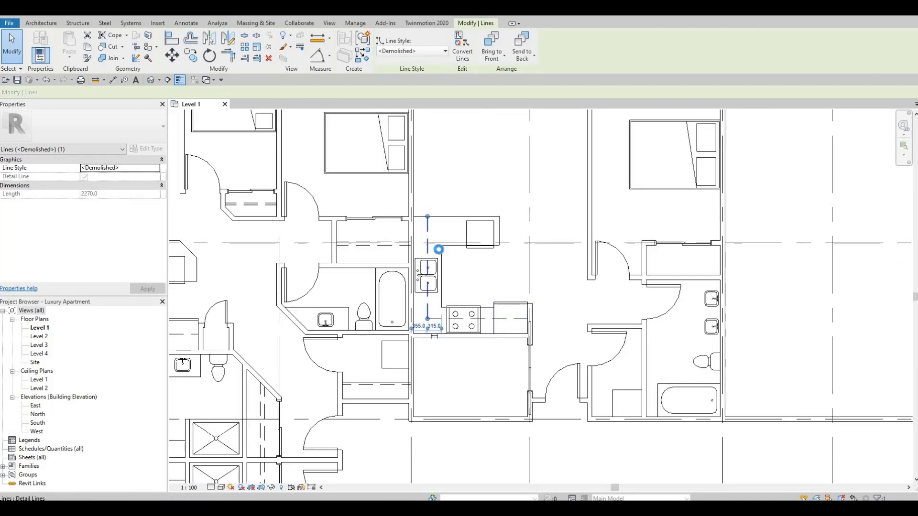
pyautogui.press('c')
pyautogui.press('s')
pyautogui.press('Escape')
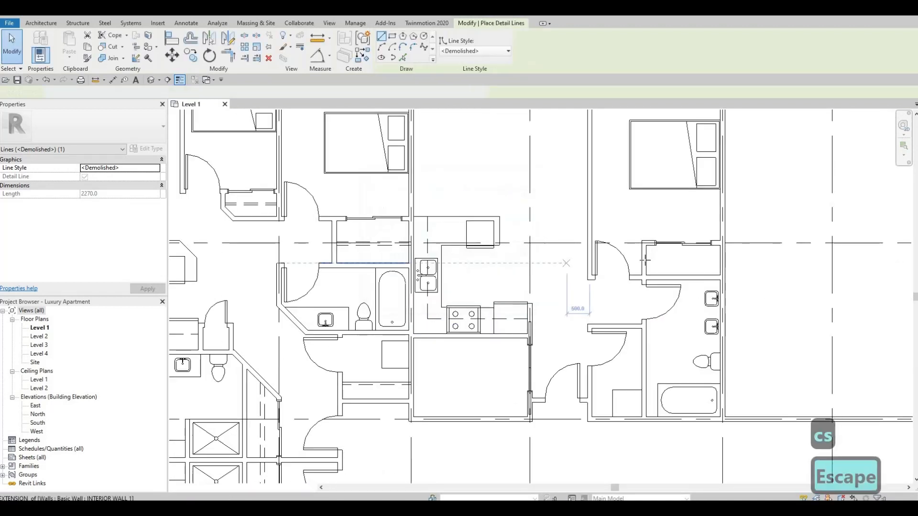
pyautogui.scroll(2, 638, 263)
pyautogui.click(685, 262)
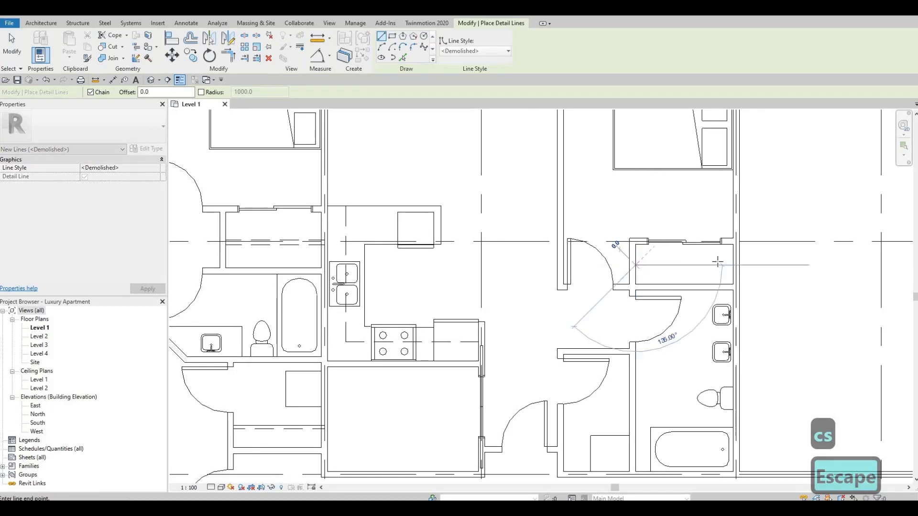
pyautogui.press('Escape')
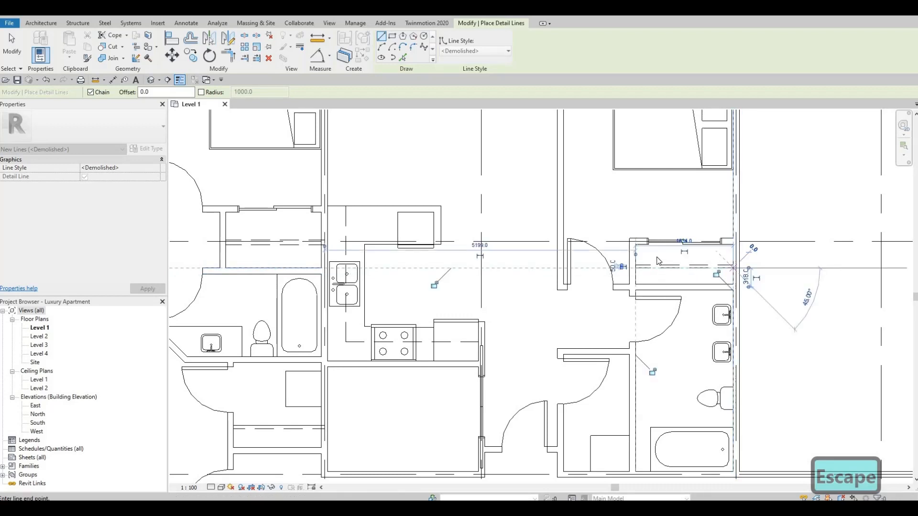
pyautogui.press('Escape')
# Step: Flip the facing of the laundry room's 0762 x 2134mm door so it swings out into the entry hall
pyautogui.scroll(-3, 621, 306)
pyautogui.scroll(5, 620, 317)
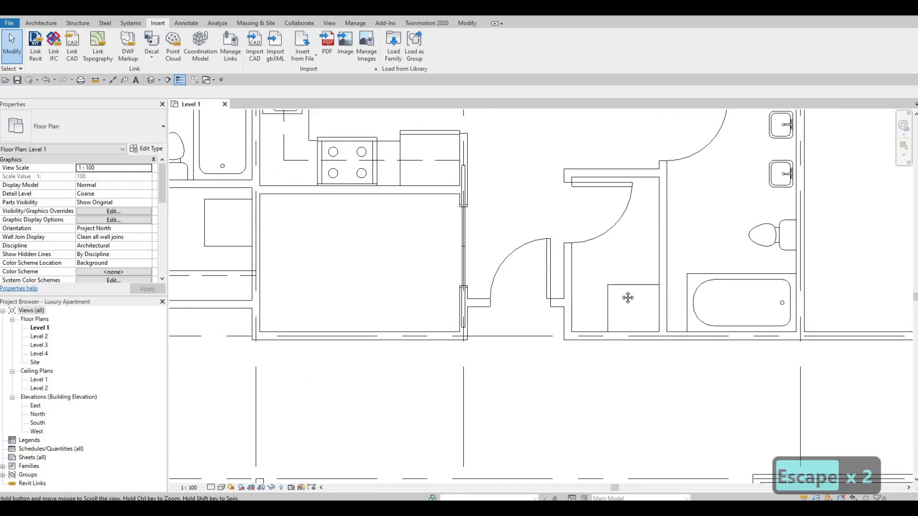
pyautogui.press('Escape')
pyautogui.scroll(-2, 619, 258)
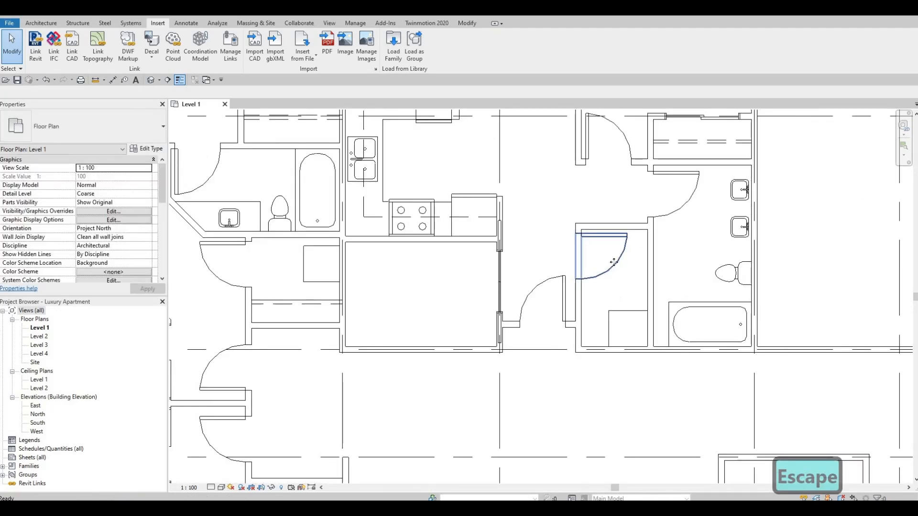
pyautogui.press('Escape')
pyautogui.click(614, 266)
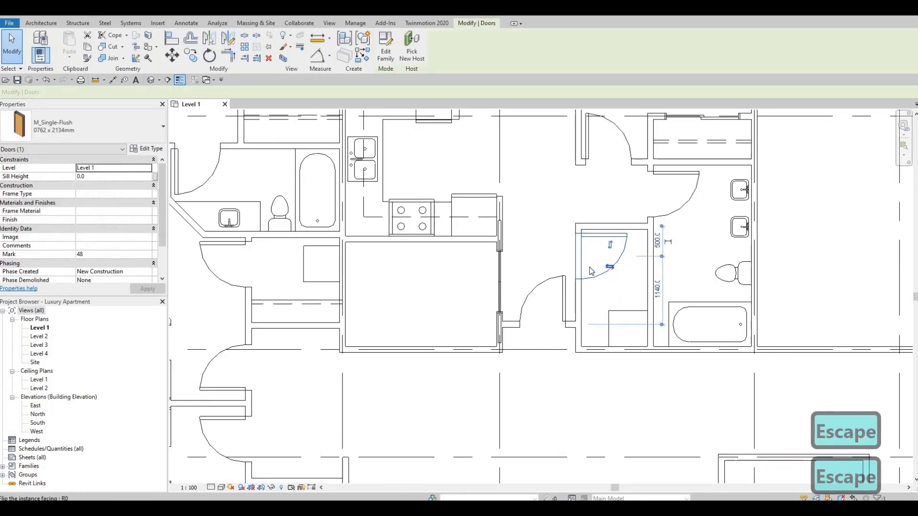
pyautogui.press('Escape')
pyautogui.scroll(-2, 616, 237)
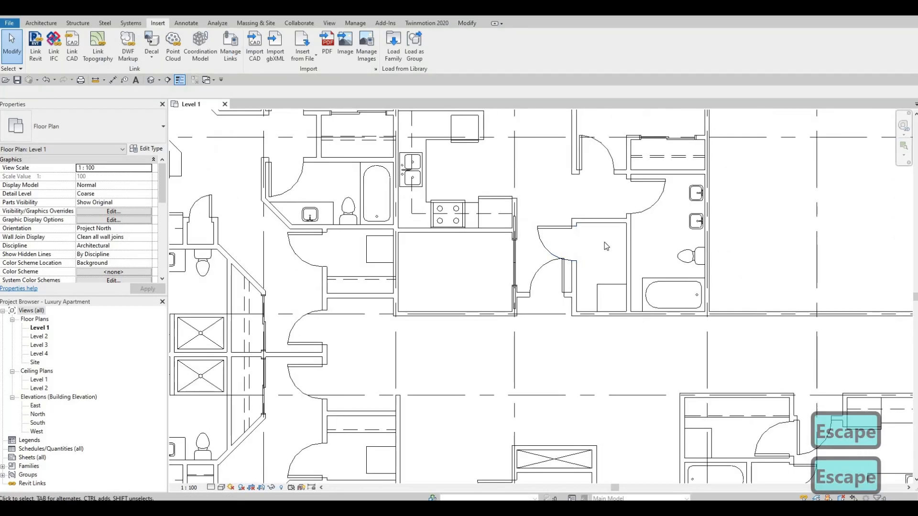
# Step: Move the 600mm washer-dryer up along the laundry room's right wall and nudge it against the room's upper wall
pyautogui.scroll(3, 582, 246)
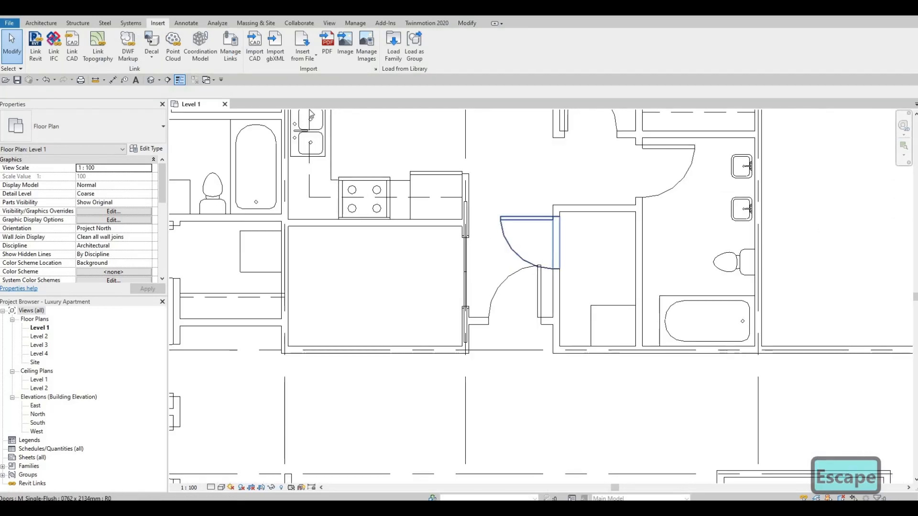
pyautogui.scroll(-3, 596, 238)
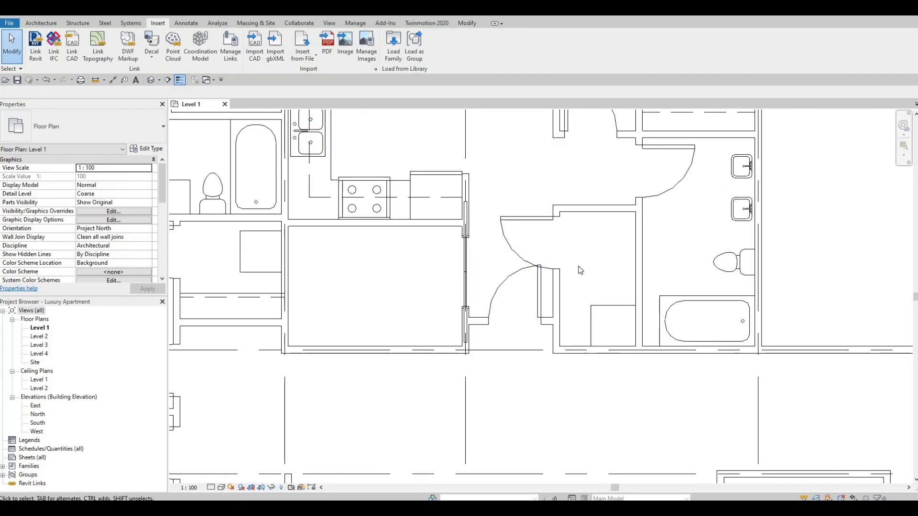
pyautogui.click(606, 300)
pyautogui.moveTo(606, 232); pyautogui.dragTo(610, 218)
pyautogui.press('Escape')
pyautogui.scroll(5, 607, 249)
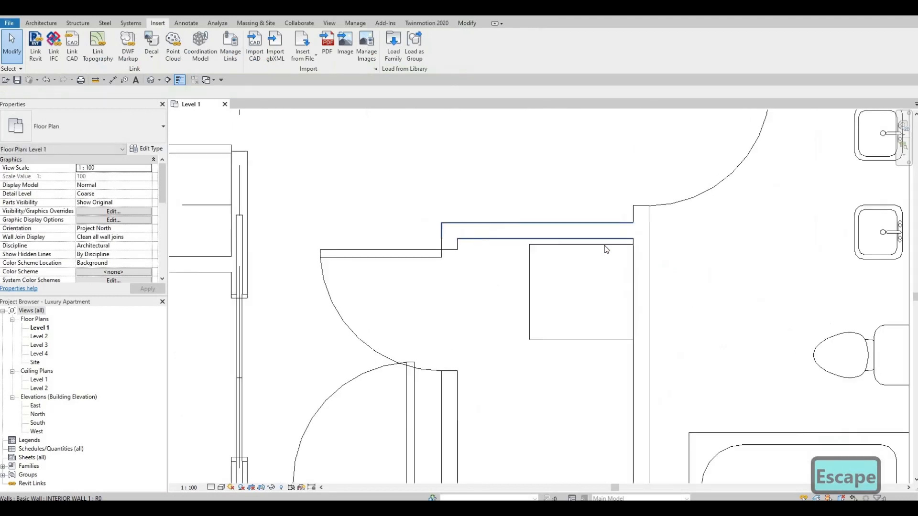
pyautogui.click(606, 249)
pyautogui.press('Up')
pyautogui.press('Up')
pyautogui.press('Up')
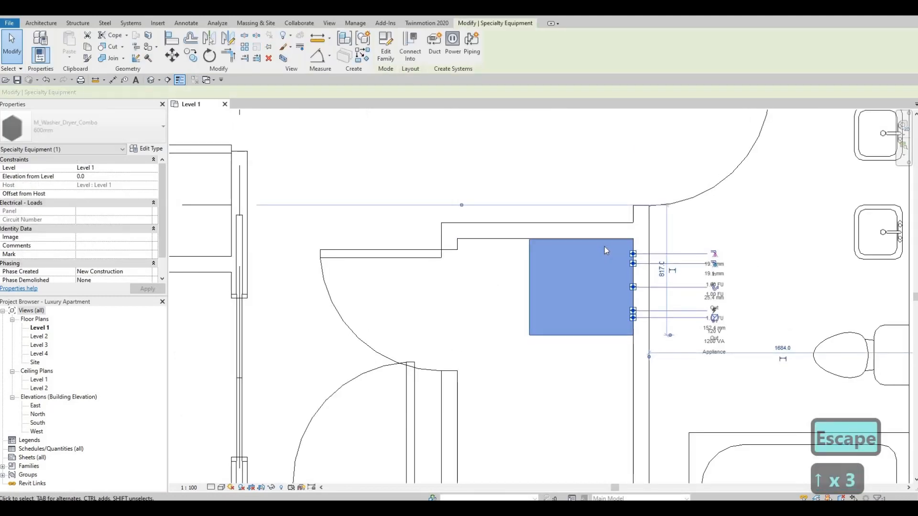
# Step: Nudge the 600mm washer-dryer three steps down, away from the laundry room's upper wall
pyautogui.press('Down')
pyautogui.press('Down')
pyautogui.press('Down')
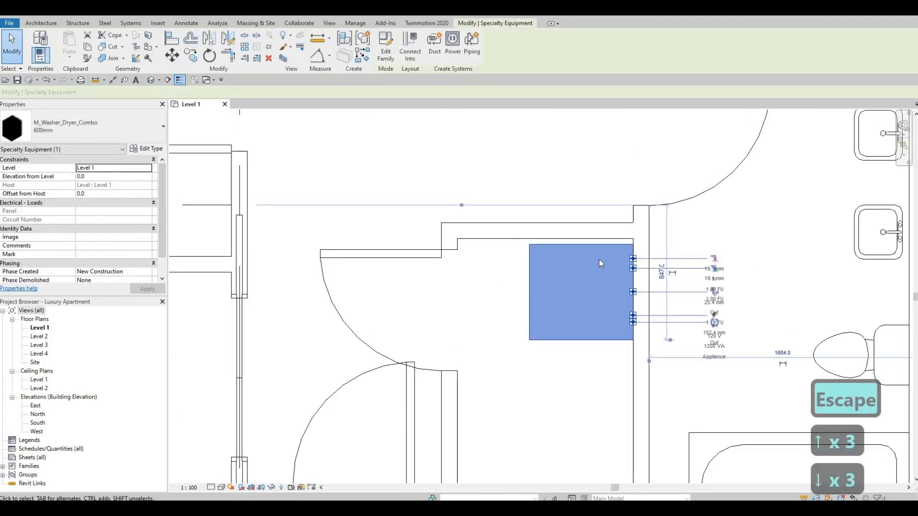
pyautogui.press('Escape')
pyautogui.press('Escape')
pyautogui.press('Escape')
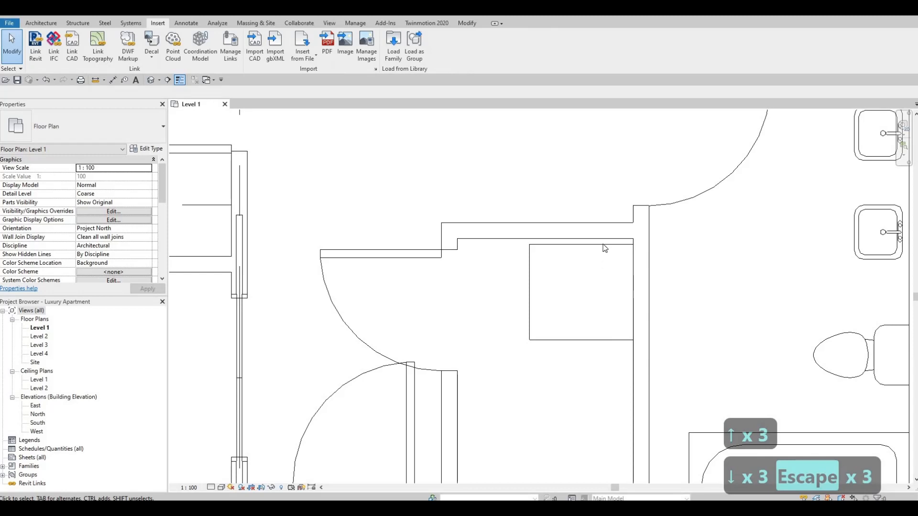
# Step: Align the washer-dryer's upper edge with the inner face of the laundry room's upper wall
pyautogui.click(605, 248)
pyautogui.press('a')
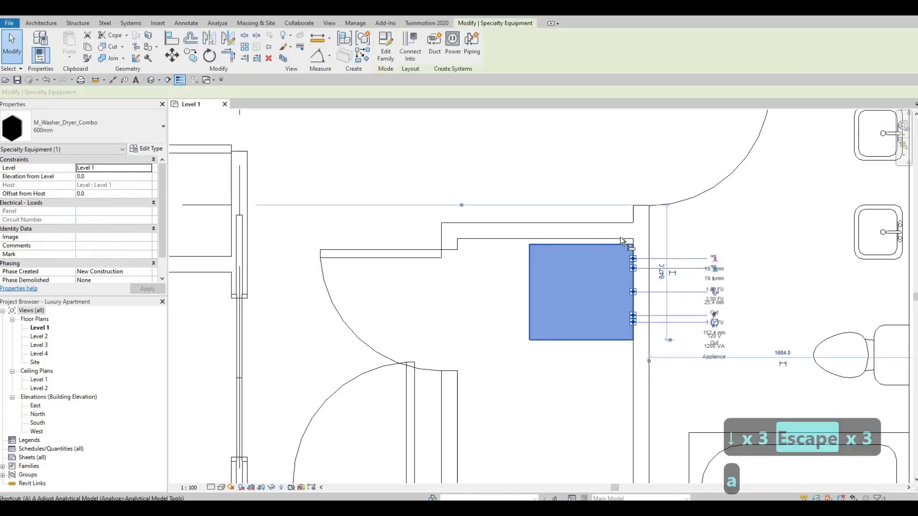
pyautogui.press('l')
pyautogui.click(614, 245)
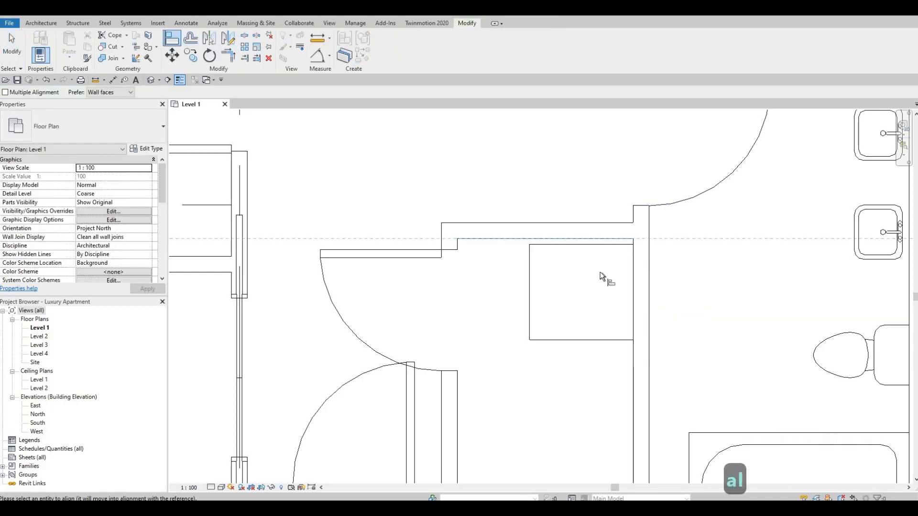
pyautogui.click(605, 246)
pyautogui.press('Escape')
pyautogui.scroll(-2, 565, 290)
pyautogui.scroll(-3, 534, 314)
pyautogui.press('Escape')
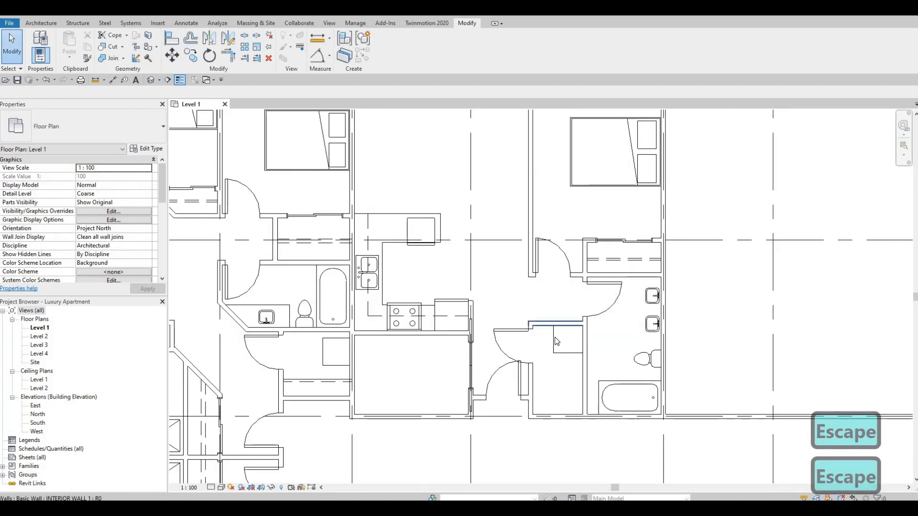
# Step: Draw a horizontal dashed <Demolished> detail line across the full width of the laundry room's lower part, below the washer-dryer
pyautogui.moveTo(591, 310); pyautogui.dragTo(592, 305, button='middle')
pyautogui.scroll(-1, 491, 337)
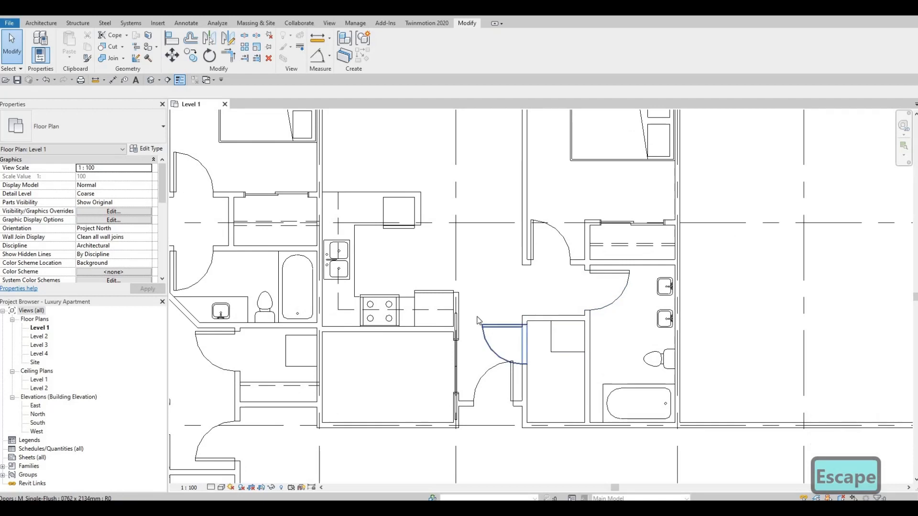
pyautogui.scroll(-1, 453, 317)
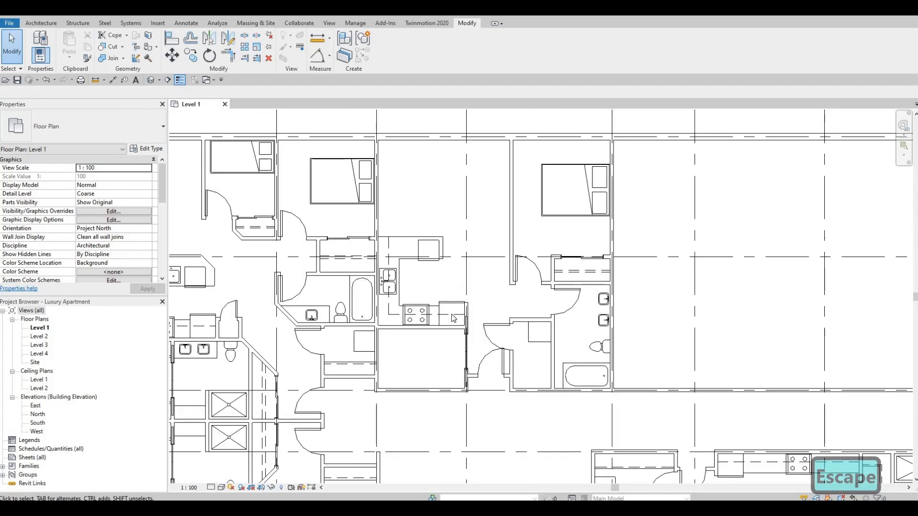
pyautogui.click(342, 260)
pyautogui.press('c')
pyautogui.press('s')
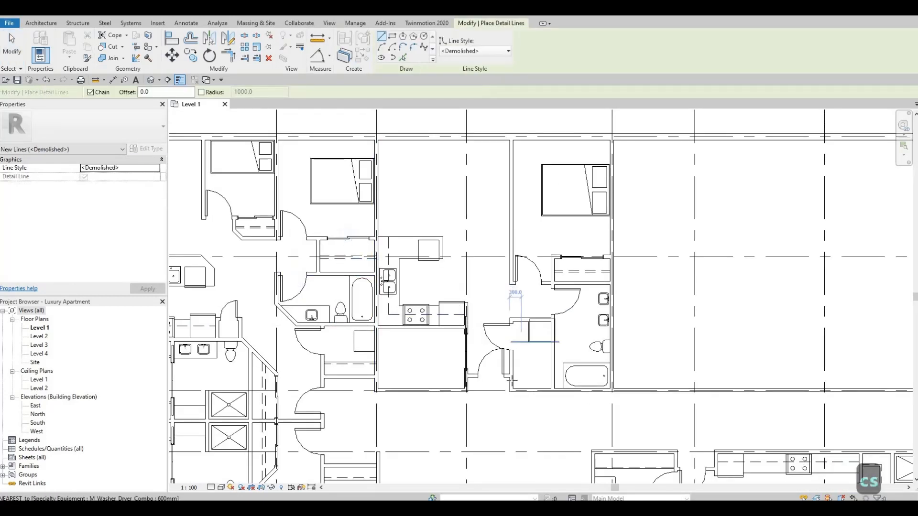
pyautogui.scroll(2, 514, 378)
pyautogui.click(563, 381)
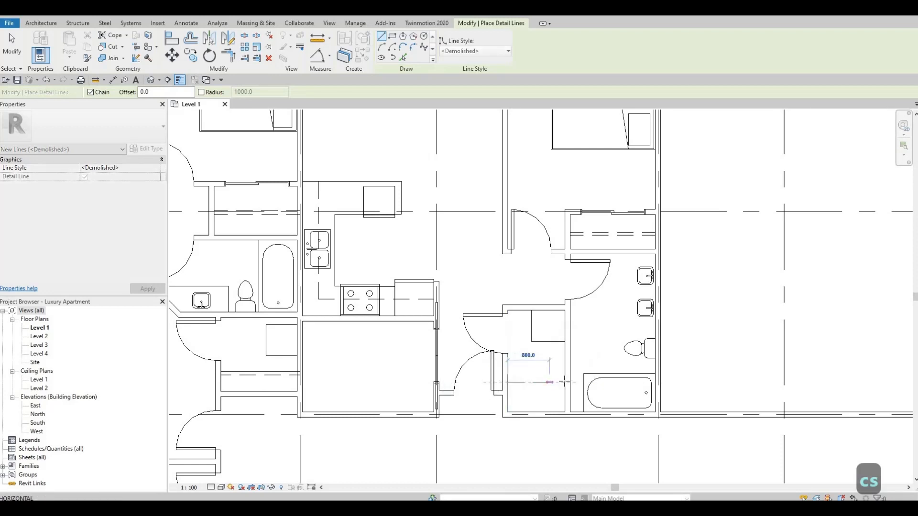
pyautogui.press('Escape')
pyautogui.press('Escape')
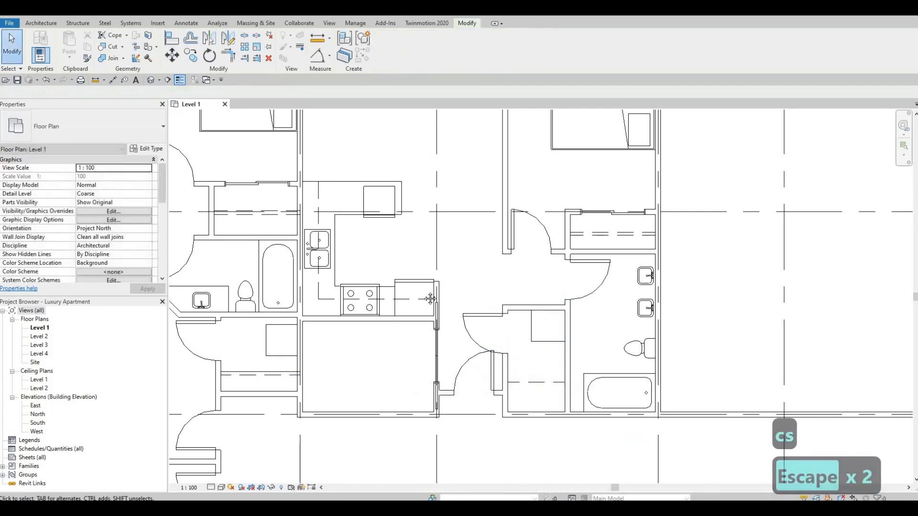
# Step: Draw a Thin Lines detail line 1104 long across the laundry room, just above its dashed line
pyautogui.scroll(-3, 555, 210)
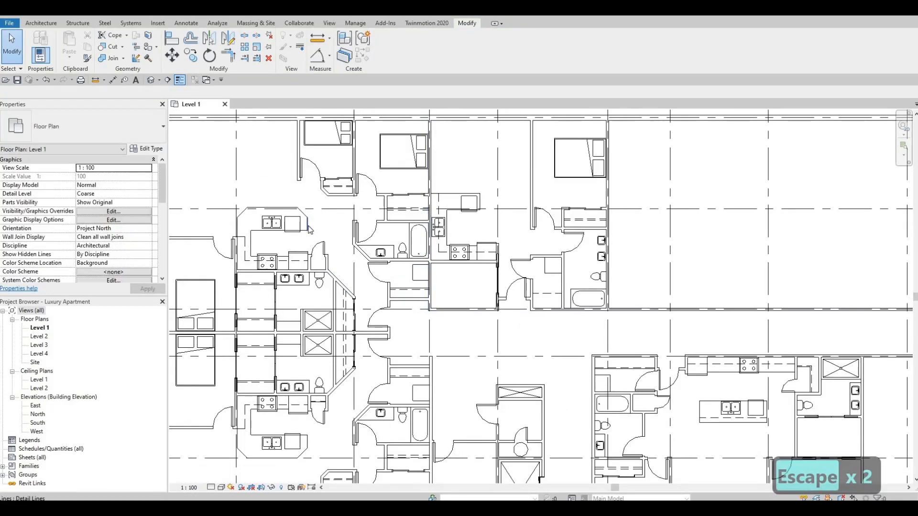
pyautogui.click(308, 230)
pyautogui.press('c')
pyautogui.press('s')
pyautogui.scroll(3, 585, 285)
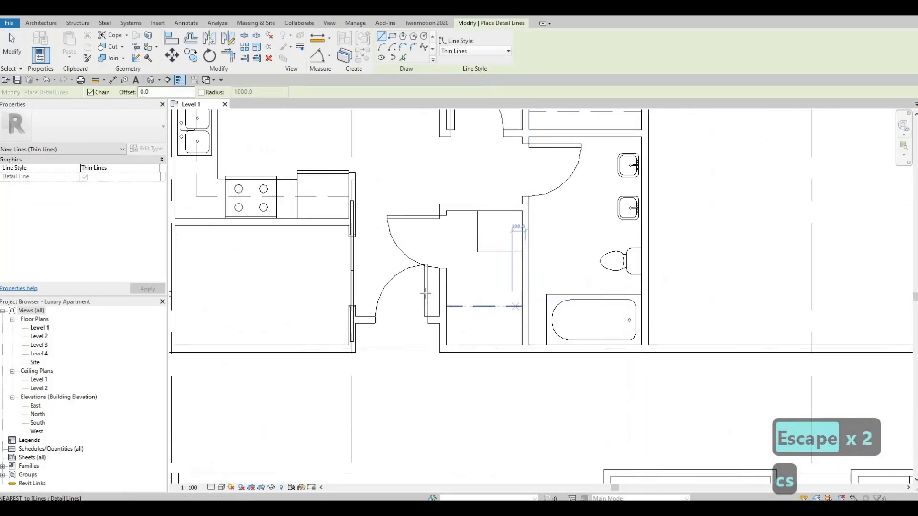
pyautogui.scroll(3, 482, 310)
pyautogui.click(423, 297)
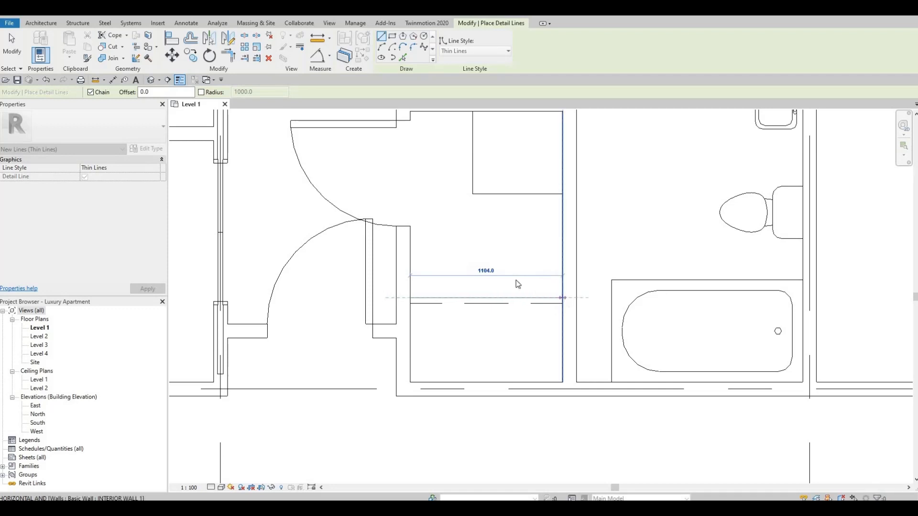
pyautogui.click(565, 298)
pyautogui.press('Escape')
pyautogui.press('Escape')
# Step: Outline the bathroom's double-sink counter in Thin Lines with a vertical edge about 1440 long and a short return to the wall
pyautogui.scroll(-5, 602, 316)
pyautogui.scroll(-3, 601, 316)
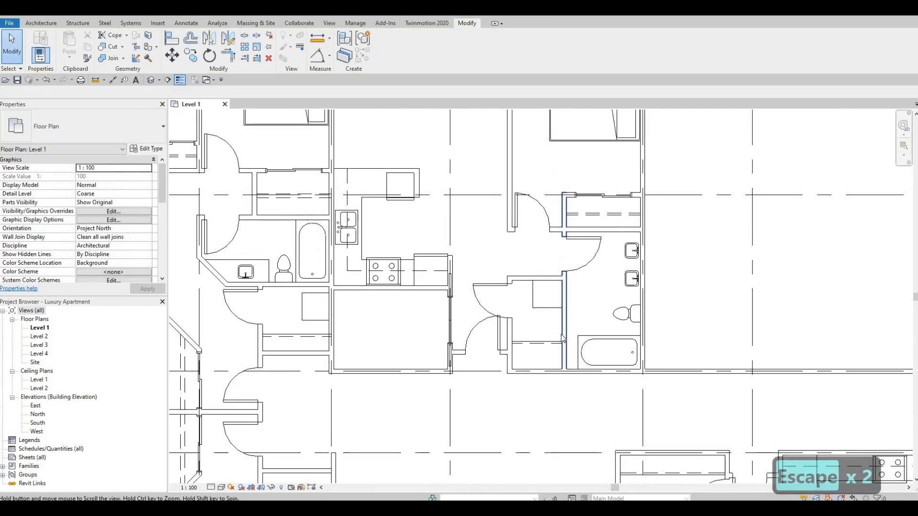
pyautogui.click(550, 340)
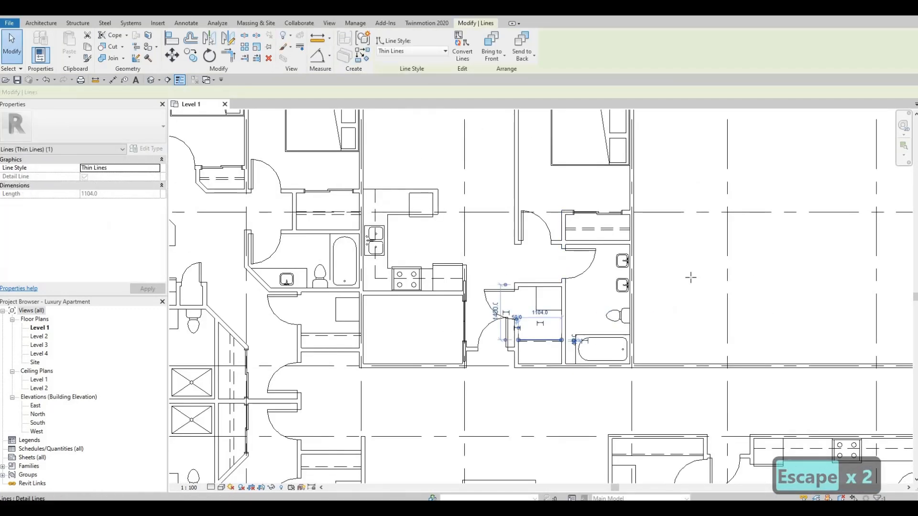
pyautogui.press('c')
pyautogui.press('s')
pyautogui.scroll(5, 659, 268)
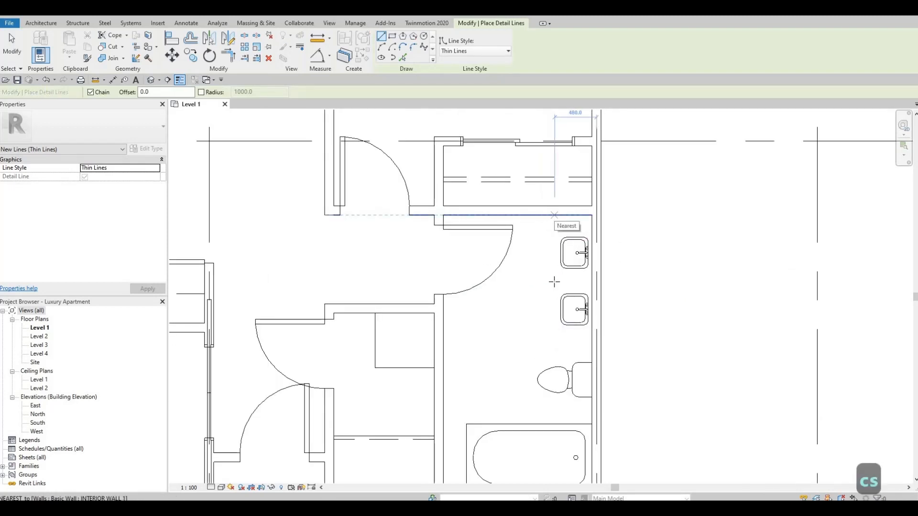
pyautogui.click(555, 215)
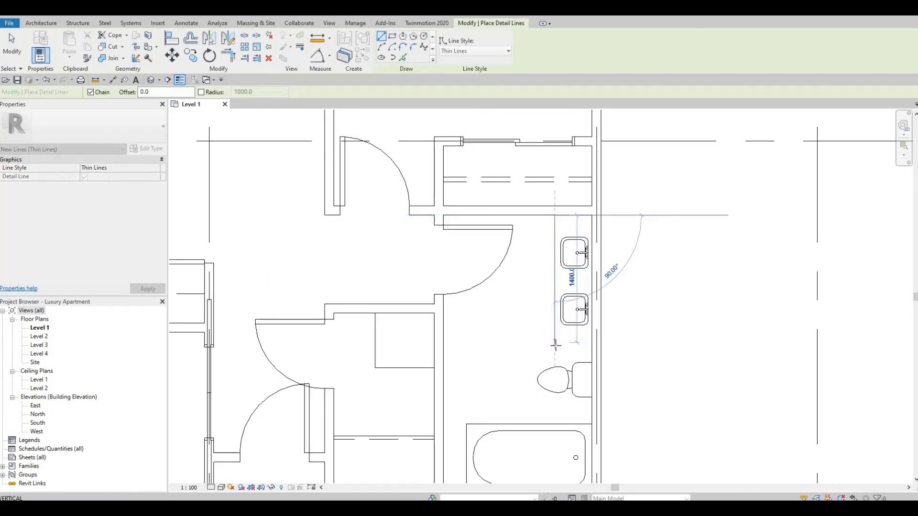
pyautogui.click(585, 344)
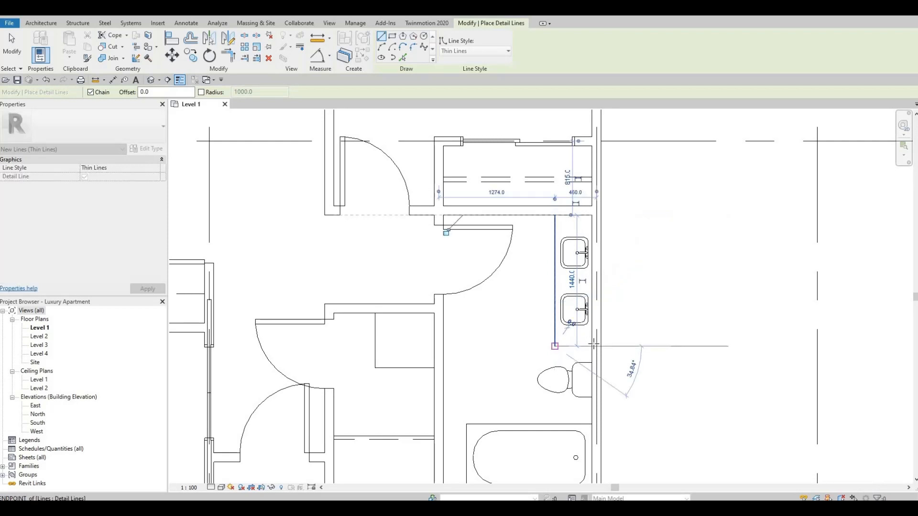
pyautogui.click(593, 346)
pyautogui.press('Escape')
pyautogui.press('Escape')
pyautogui.scroll(-5, 539, 301)
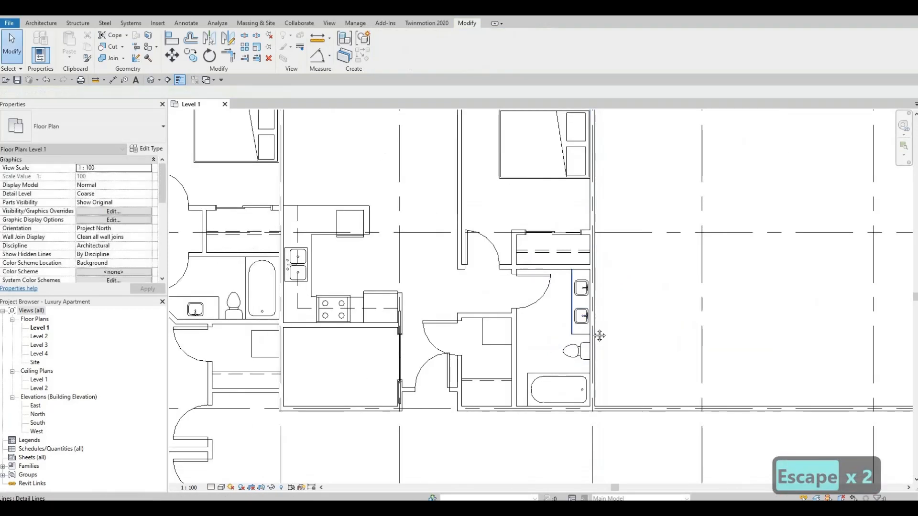
pyautogui.press('Escape')
# Step: Review the middle unit's layout and the surrounding apartments on the Level 1 plan
pyautogui.scroll(4, 539, 302)
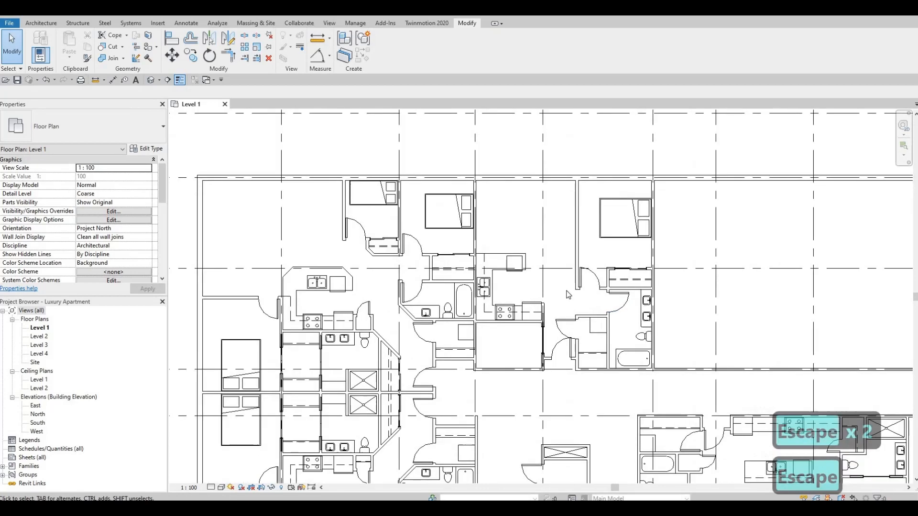
pyautogui.scroll(-4, 602, 288)
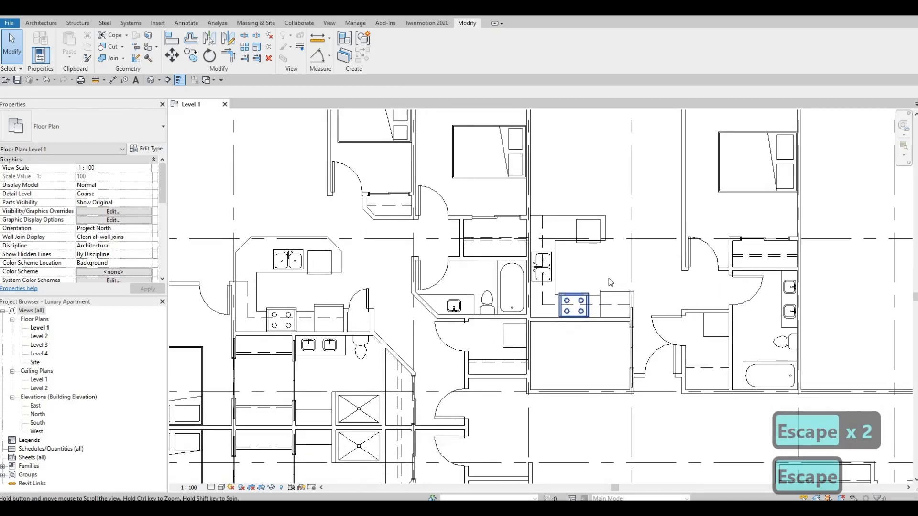
pyautogui.scroll(5, 532, 245)
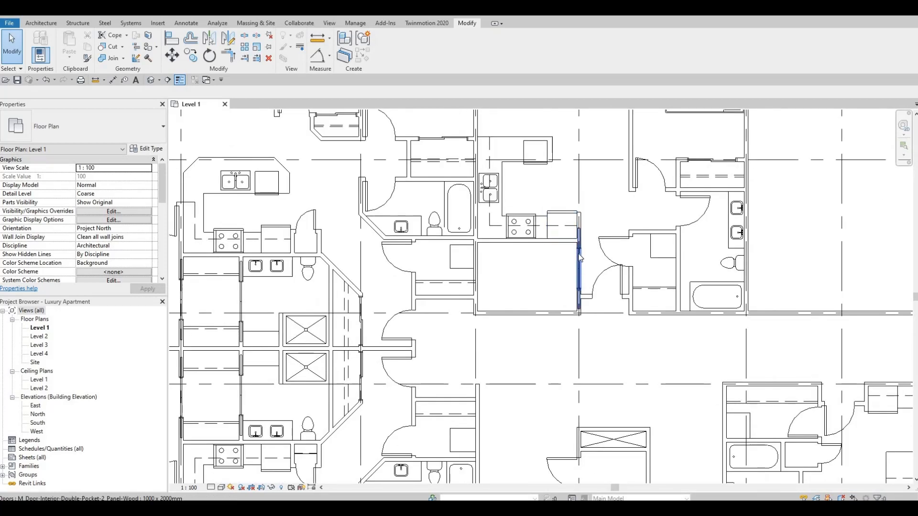
pyautogui.scroll(-3, 636, 268)
pyautogui.moveTo(624, 285); pyautogui.dragTo(517, 300, button='middle')
pyautogui.scroll(-2, 578, 292)
pyautogui.scroll(2, 541, 310)
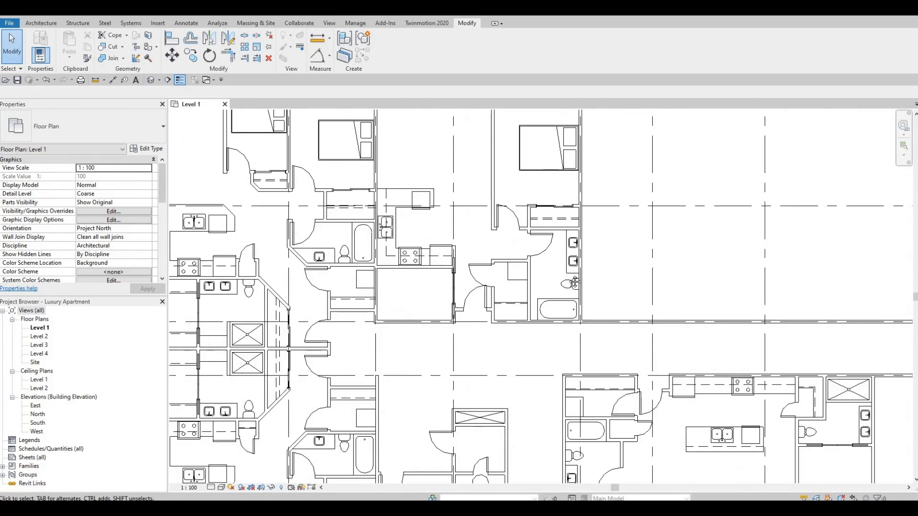
pyautogui.scroll(-3, 627, 291)
pyautogui.scroll(2, 602, 292)
pyautogui.press('F1')
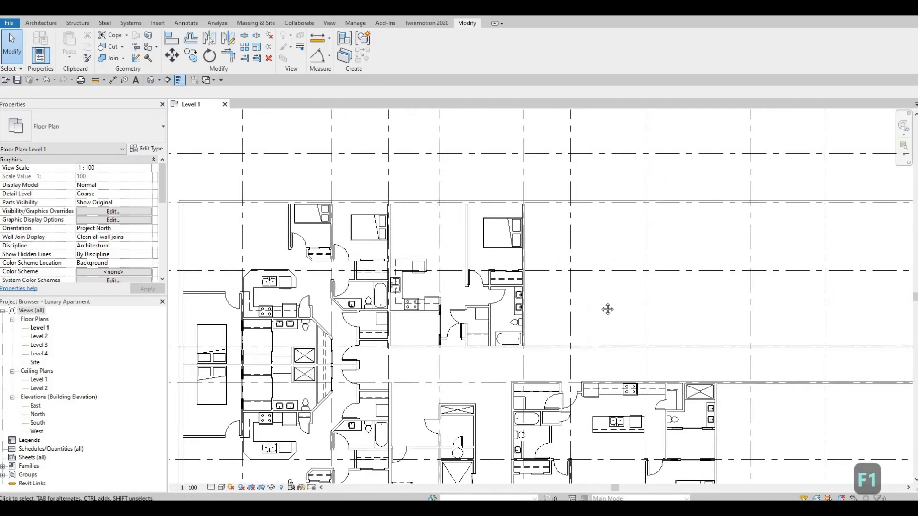
pyautogui.scroll(-2, 622, 283)
pyautogui.moveTo(624, 282); pyautogui.dragTo(630, 277, button='middle')
pyautogui.scroll(4, 630, 277)
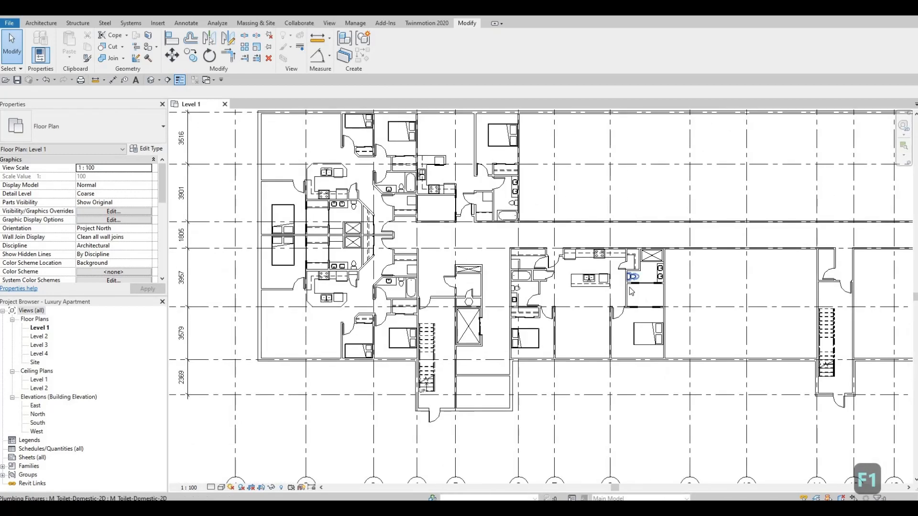
pyautogui.scroll(-3, 656, 302)
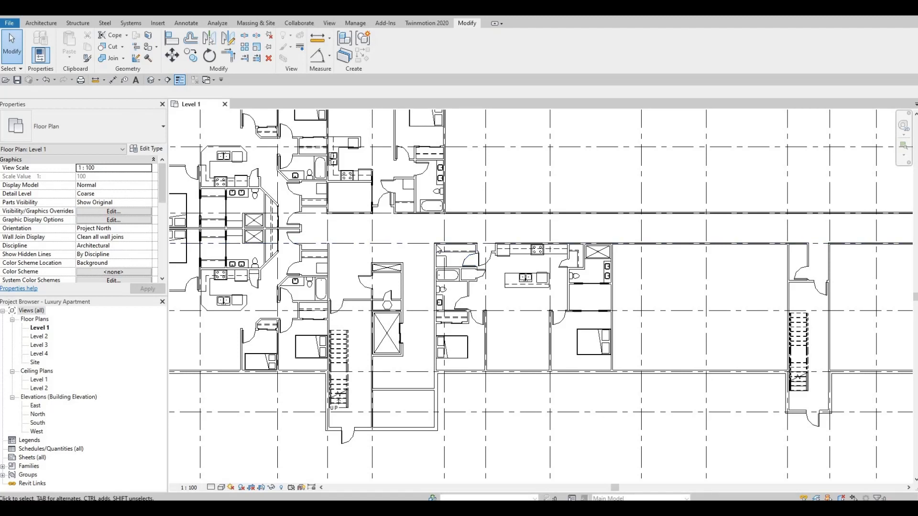
# Step: Copy the two-bedroom unit's interior layout, excluding its side walls and corridor wall, into the empty bay between it and the stairwell
pyautogui.moveTo(417, 225); pyautogui.dragTo(627, 376)
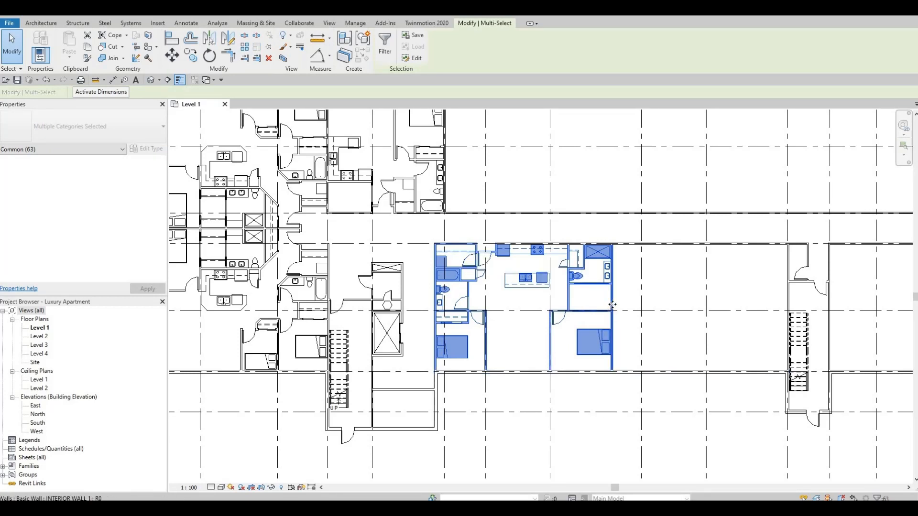
pyautogui.scroll(2, 614, 308)
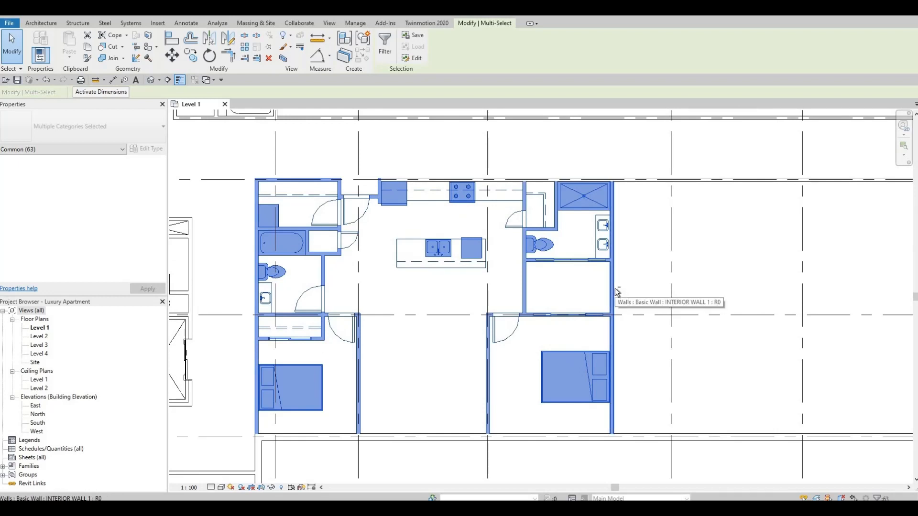
pyautogui.keyDown('shift'); pyautogui.click(615, 288); pyautogui.keyUp('shift')
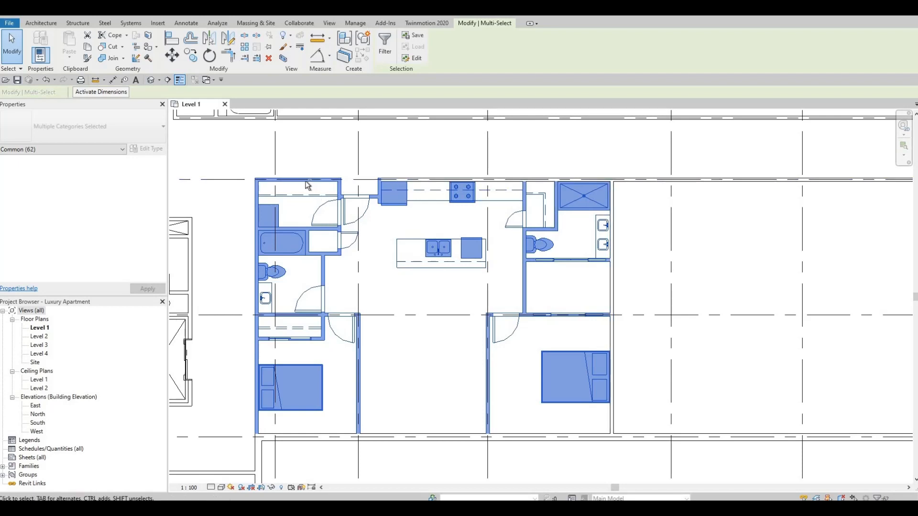
pyautogui.keyDown('shift'); pyautogui.click(285, 182); pyautogui.keyUp('shift')
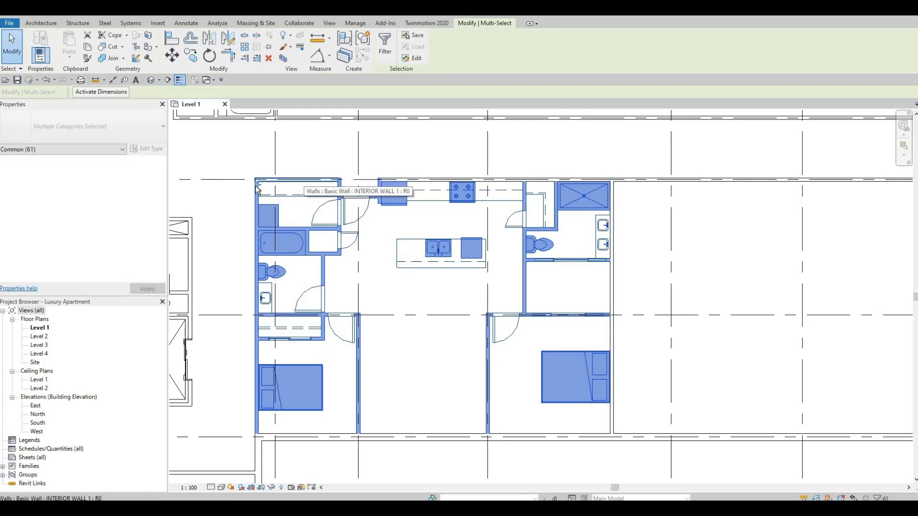
pyautogui.keyDown('shift'); pyautogui.click(257, 189); pyautogui.keyUp('shift')
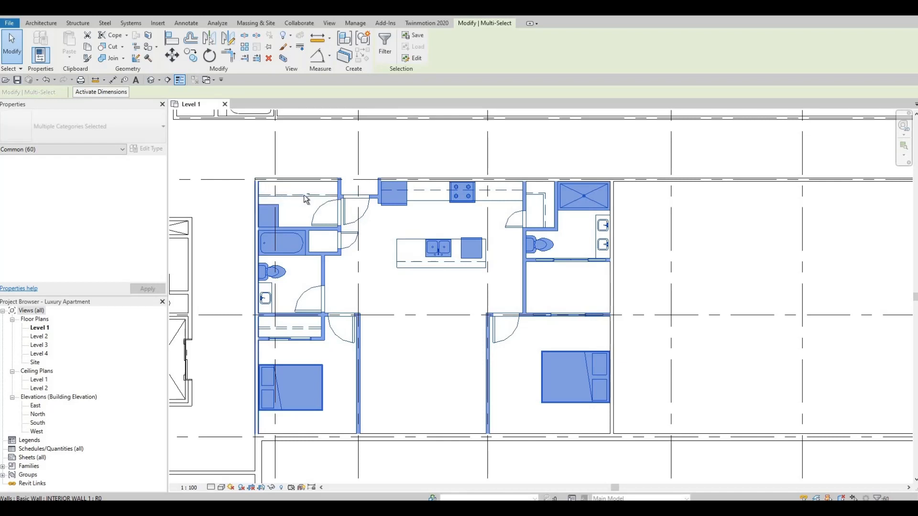
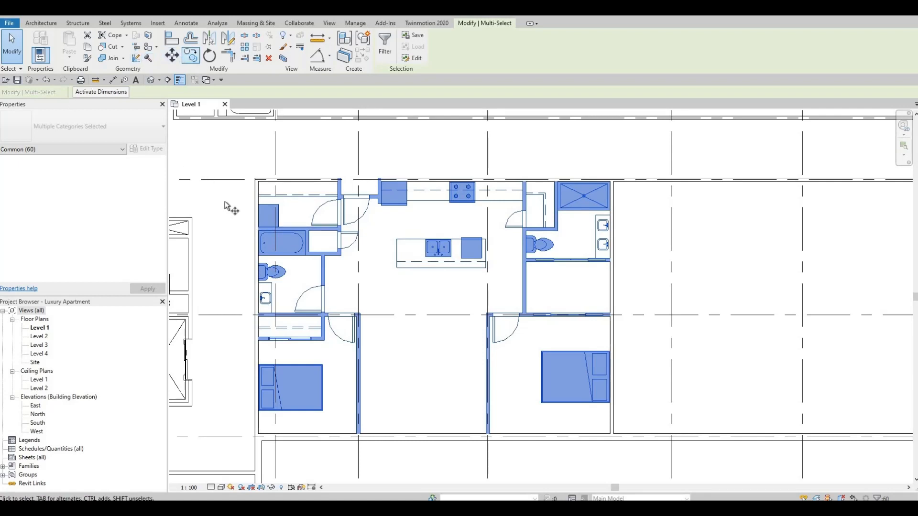
pyautogui.press('m')
pyautogui.press('v')
pyautogui.scroll(3, 278, 182)
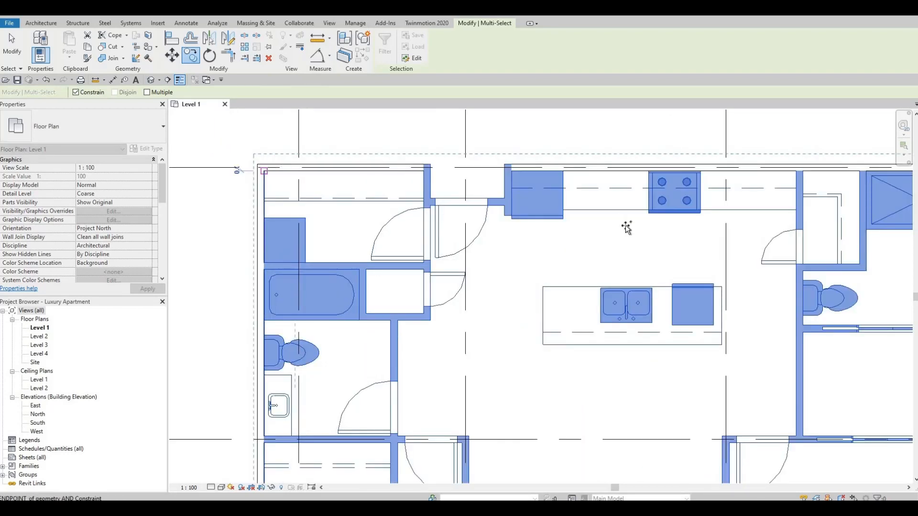
pyautogui.scroll(-2, 266, 172)
pyautogui.moveTo(263, 127); pyautogui.dragTo(22, 143, button='middle')
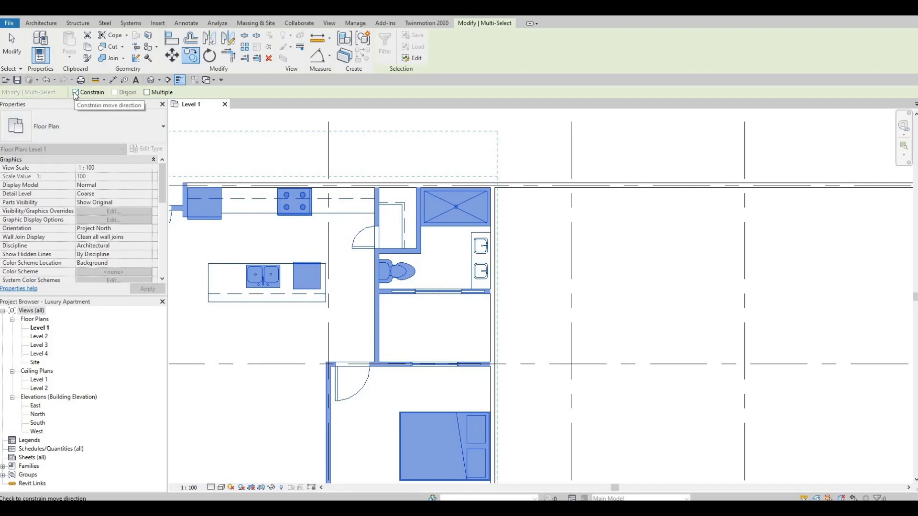
pyautogui.scroll(-2, 430, 191)
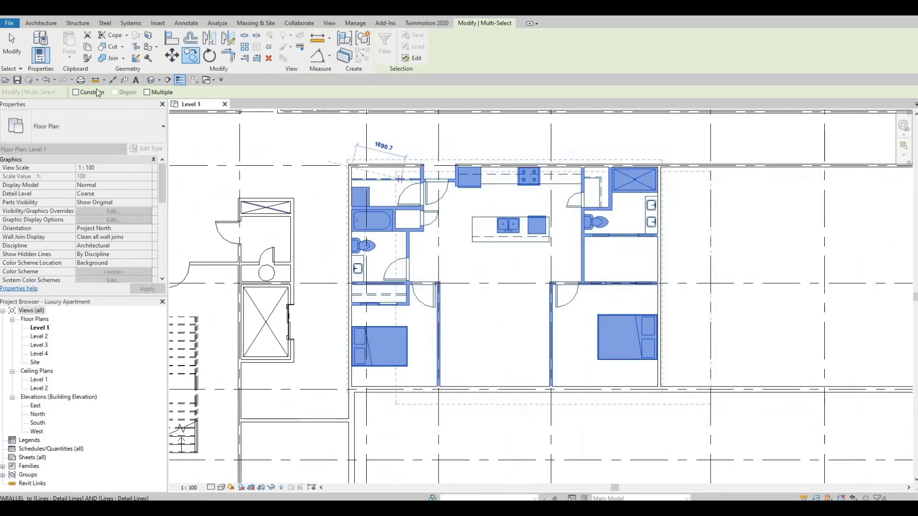
pyautogui.click(75, 93)
pyautogui.press('shift')
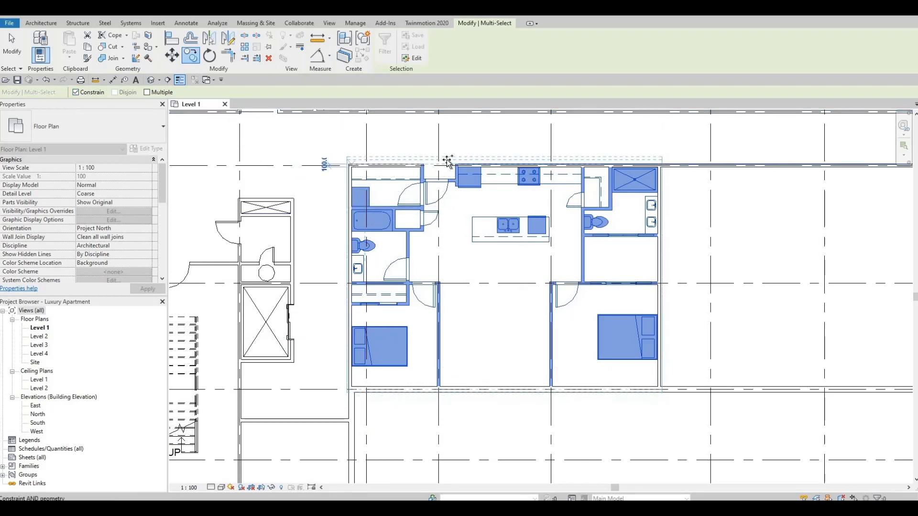
pyautogui.click(76, 93)
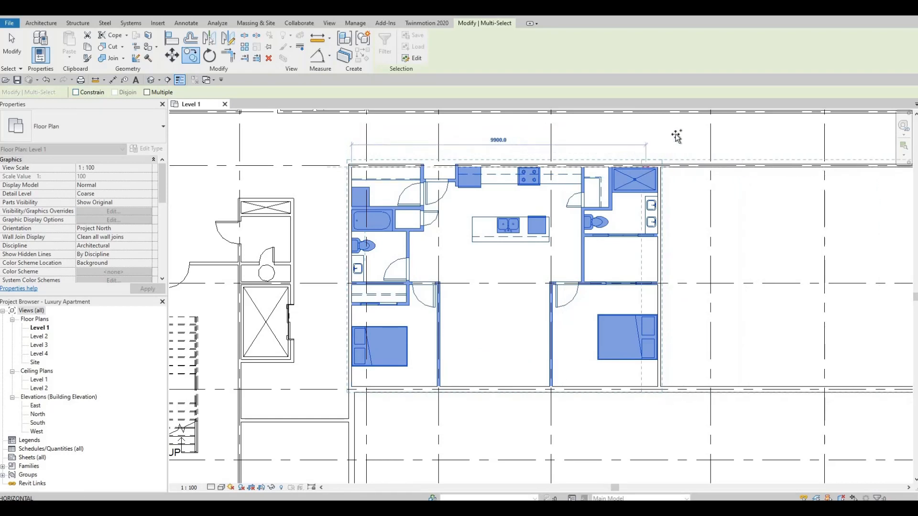
pyautogui.moveTo(725, 201); pyautogui.dragTo(617, 207, button='middle')
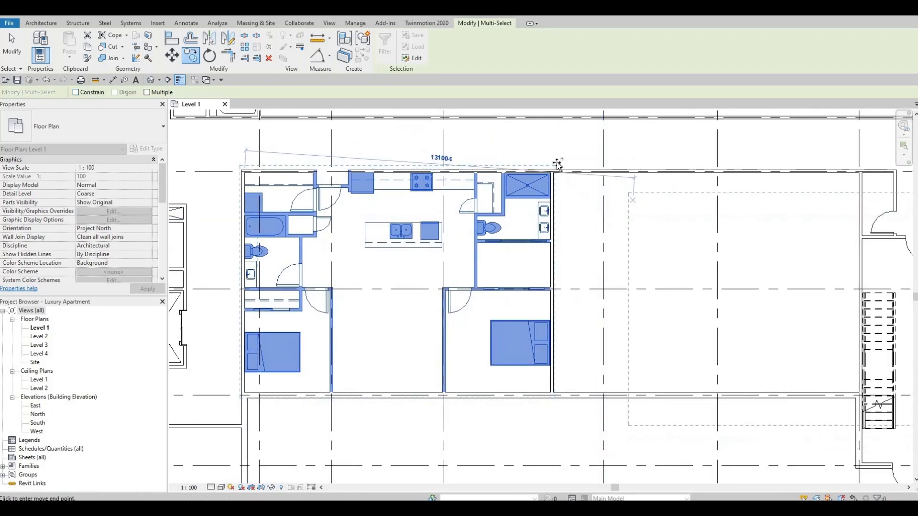
pyautogui.scroll(1, 611, 190)
pyautogui.scroll(5, 557, 165)
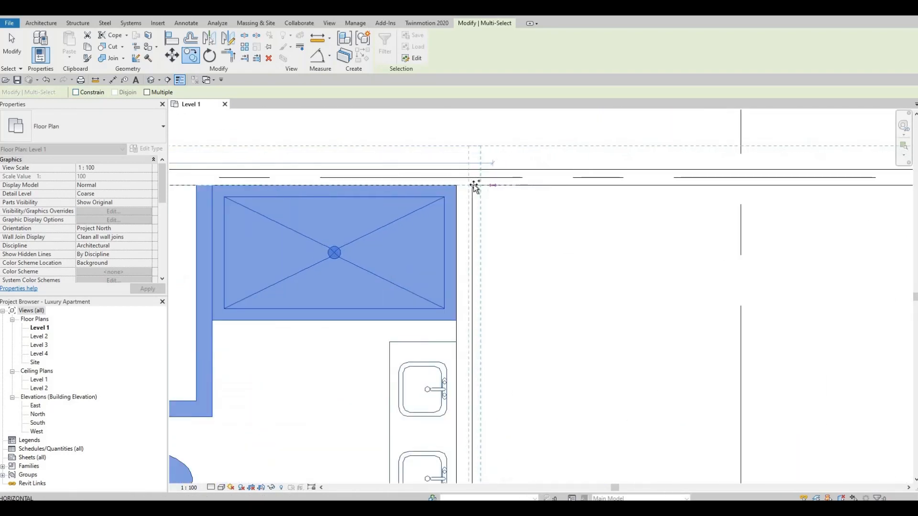
pyautogui.click(474, 184)
pyautogui.scroll(-4, 476, 185)
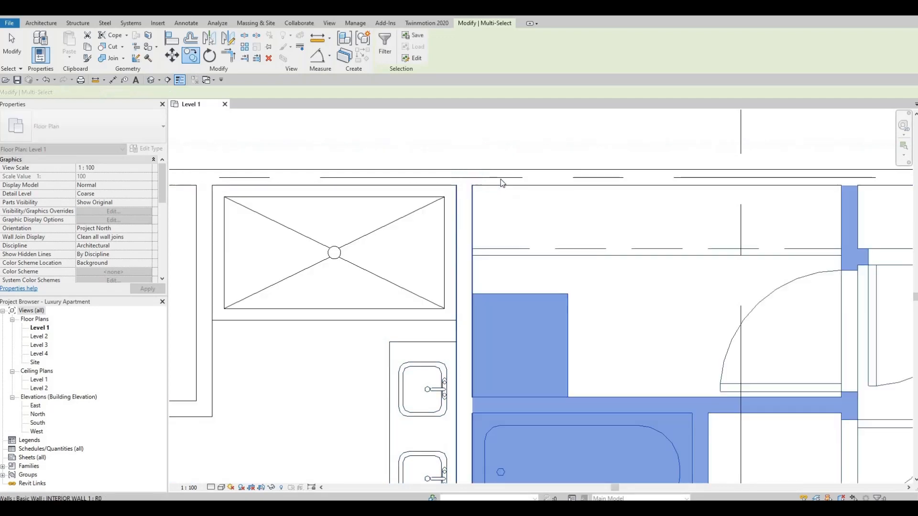
pyautogui.scroll(-3, 616, 249)
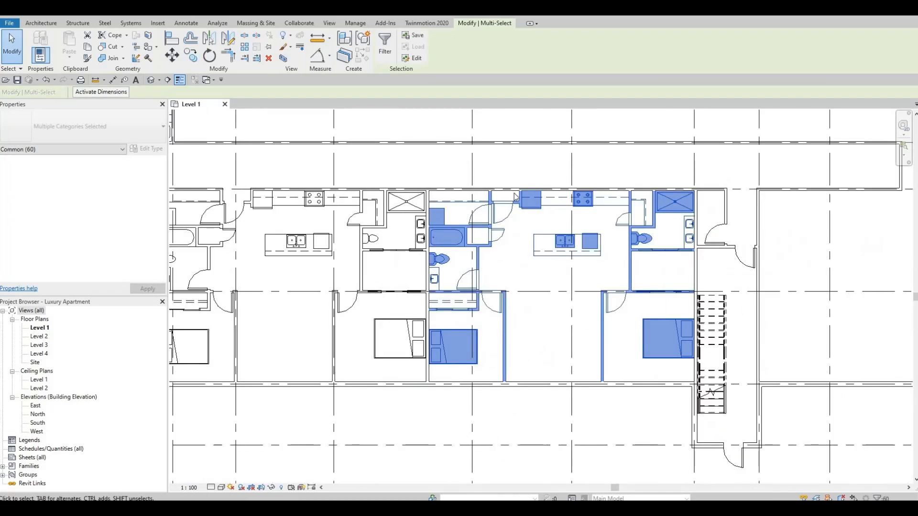
pyautogui.press('Escape')
pyautogui.press('Escape')
# Step: Split the corridor wall within the entry recess of the copied unit
pyautogui.scroll(2, 511, 196)
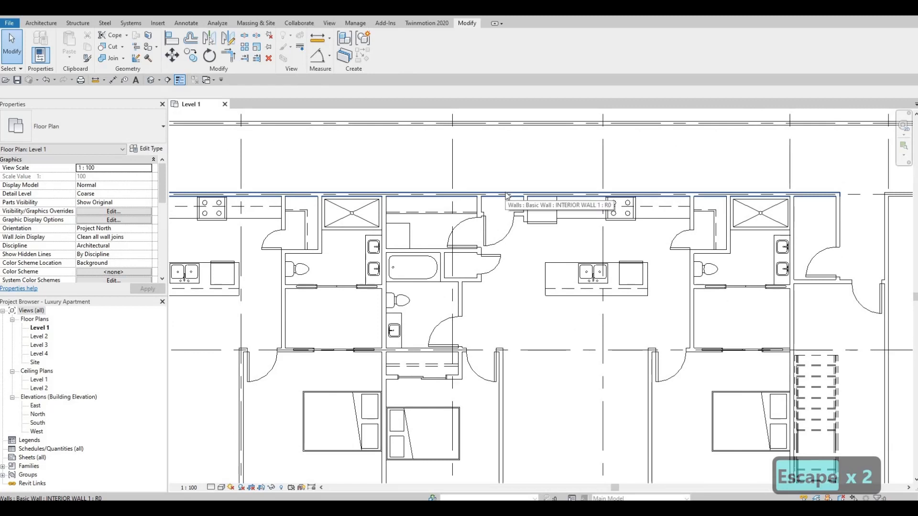
pyautogui.press('s')
pyautogui.press('l')
pyautogui.scroll(2, 506, 193)
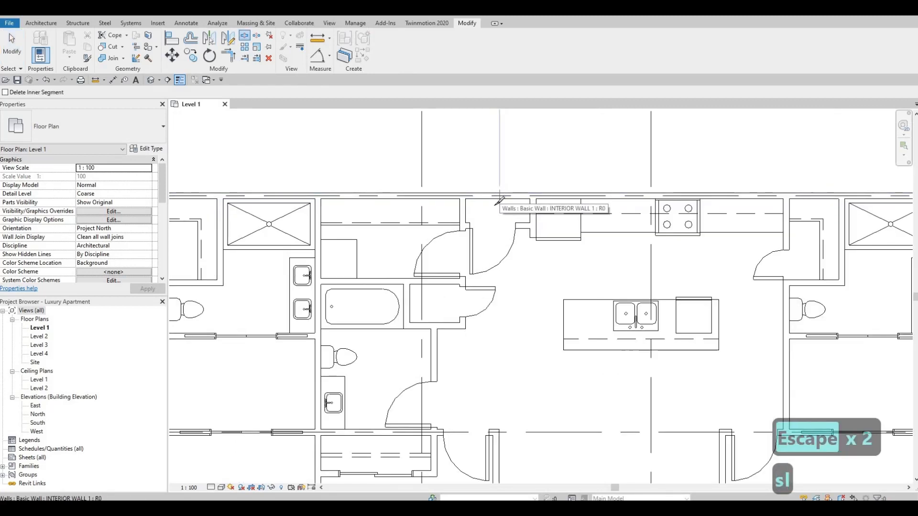
pyautogui.press('Escape')
pyautogui.press('Escape')
pyautogui.press('Escape')
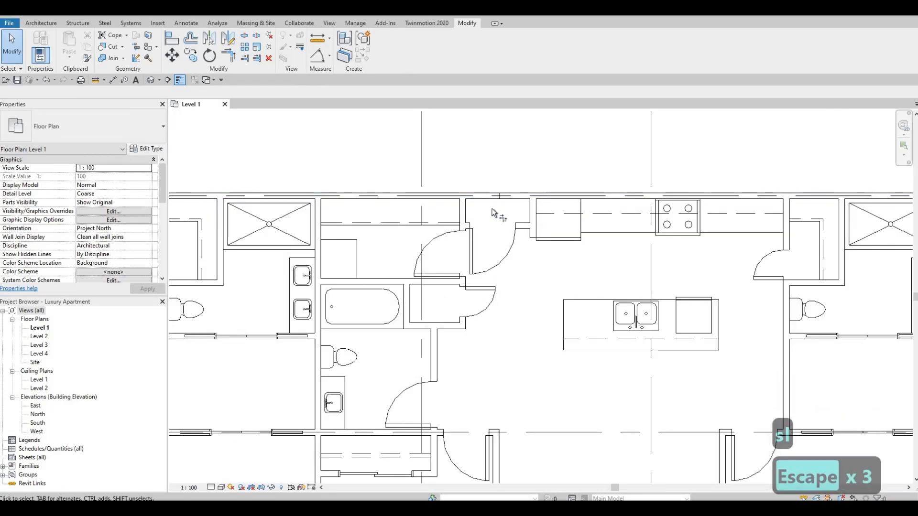
# Step: Trim both pieces of the split corridor wall to the entry recess's side walls to open the copied unit's entrance
pyautogui.press('t')
pyautogui.press('r')
pyautogui.click(463, 211)
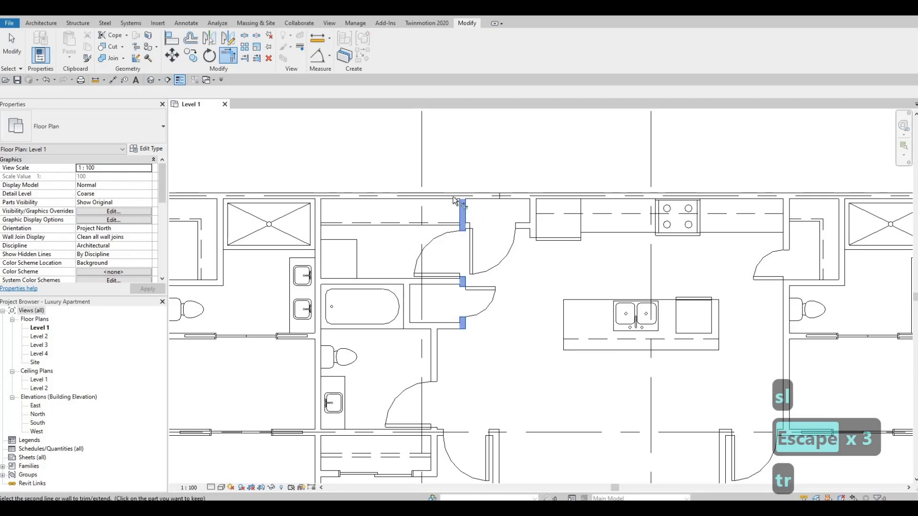
pyautogui.click(526, 209)
pyautogui.click(533, 217)
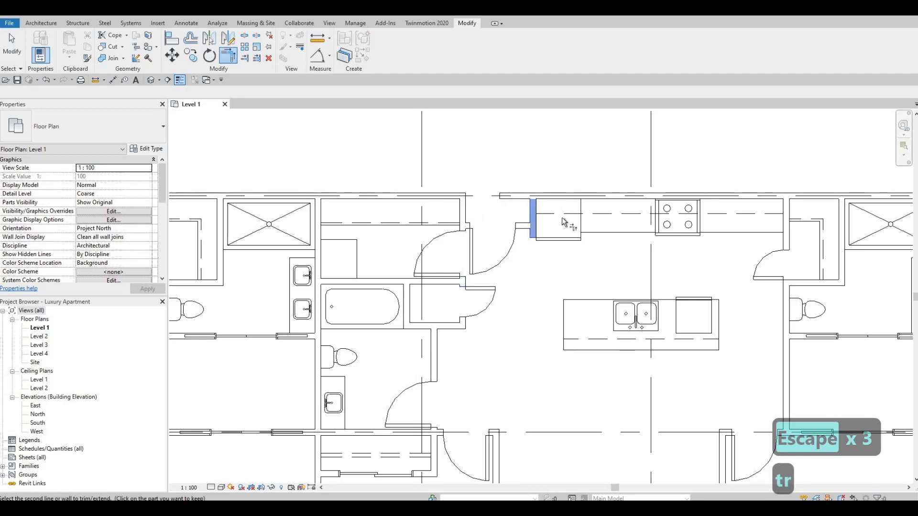
pyautogui.click(575, 196)
pyautogui.moveTo(580, 160); pyautogui.dragTo(584, 133, button='middle')
pyautogui.scroll(-3, 580, 153)
pyautogui.press('Escape')
pyautogui.press('Escape')
pyautogui.scroll(-4, 655, 214)
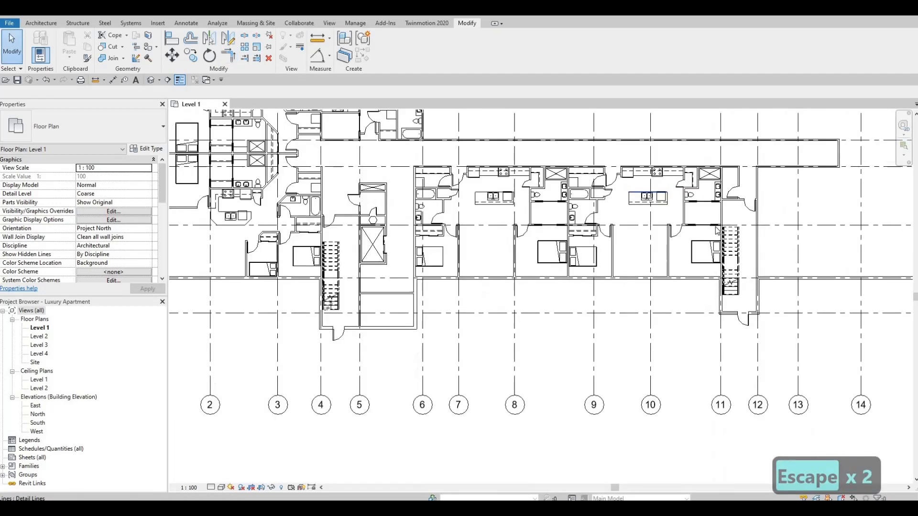
# Step: Examine the two matching units and the empty area across the corridor on the Level 1 plan
pyautogui.scroll(4, 670, 218)
pyautogui.scroll(3, 671, 218)
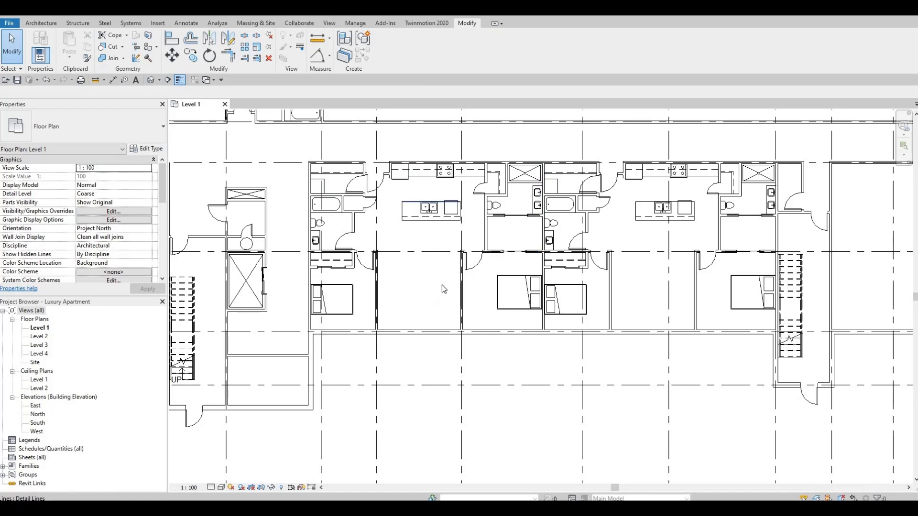
pyautogui.moveTo(452, 254); pyautogui.dragTo(463, 327, button='middle')
pyautogui.scroll(-2, 463, 326)
pyautogui.moveTo(477, 187); pyautogui.dragTo(492, 239, button='middle')
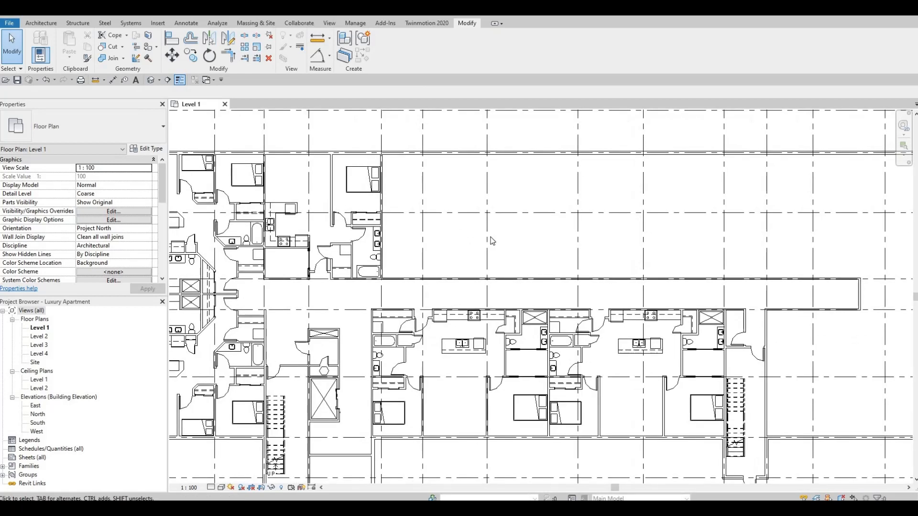
pyautogui.scroll(-1, 474, 256)
pyautogui.moveTo(432, 184); pyautogui.dragTo(482, 190, button='middle')
pyautogui.scroll(1, 484, 182)
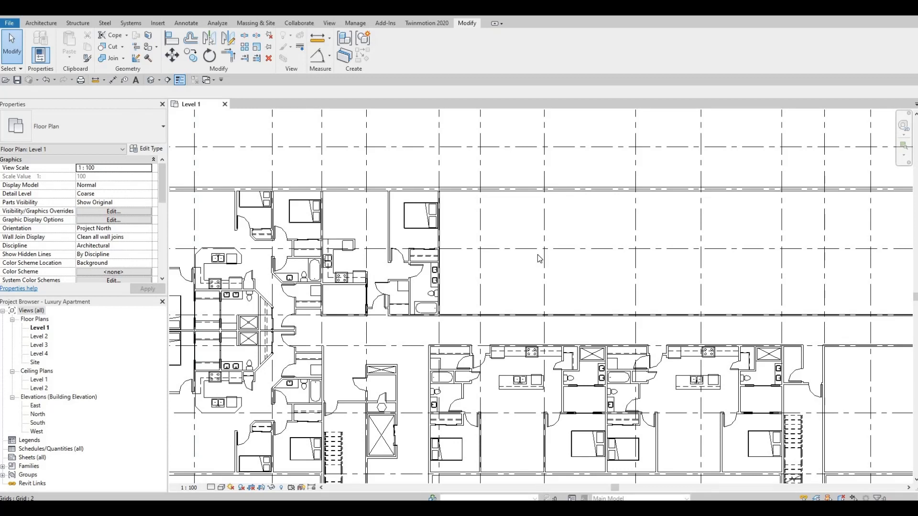
pyautogui.scroll(1, 513, 224)
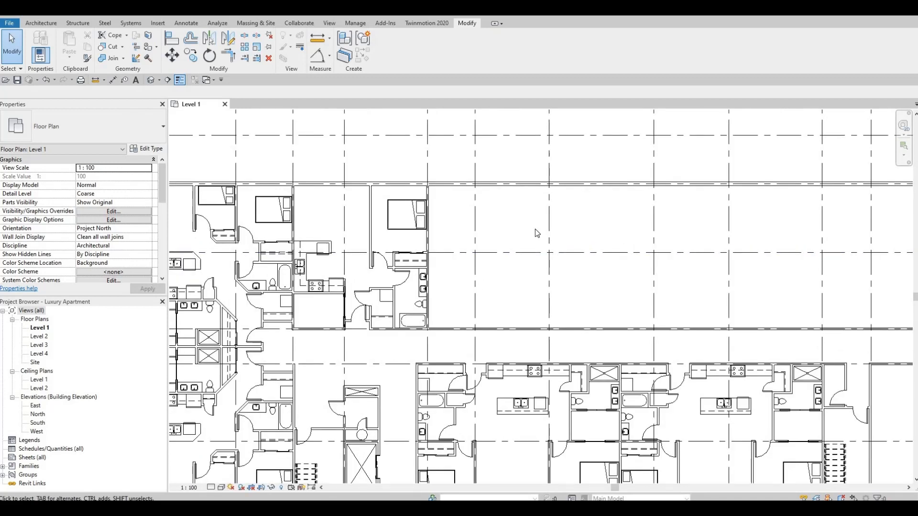
pyautogui.moveTo(529, 207); pyautogui.dragTo(510, 195, button='middle')
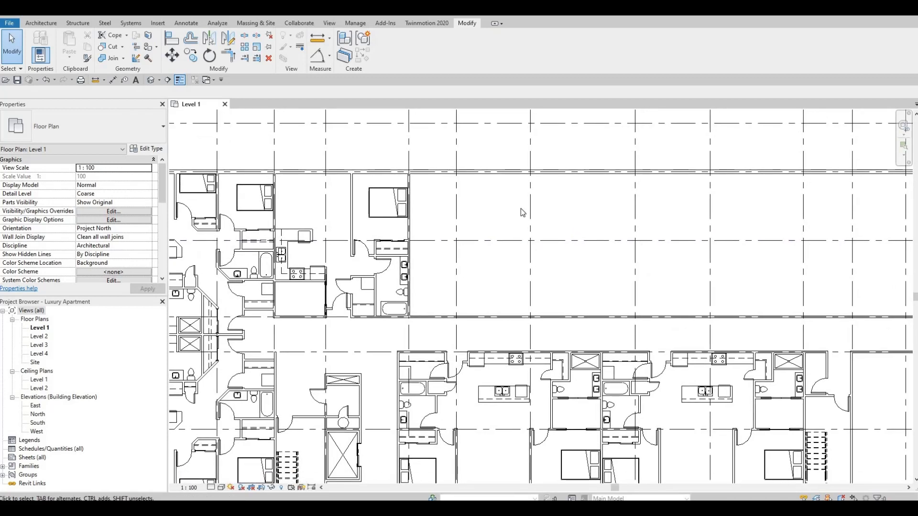
pyautogui.scroll(3, 531, 255)
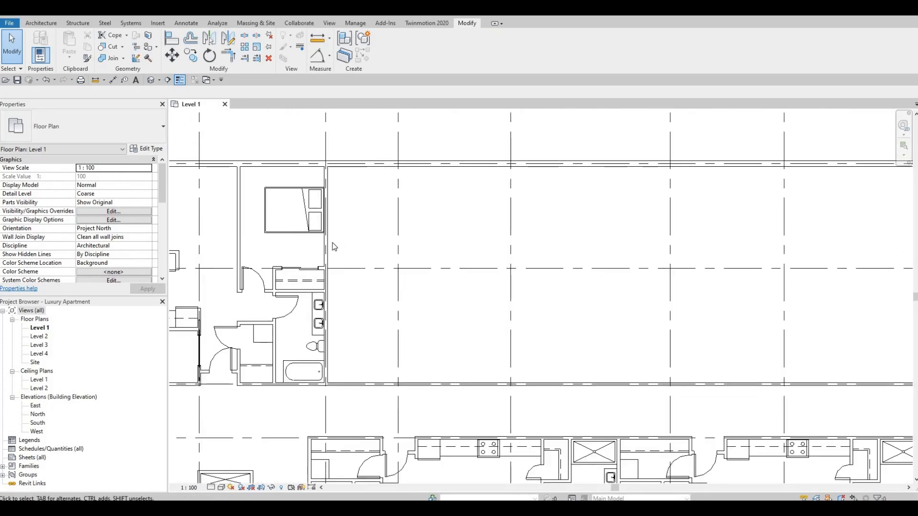
# Step: Draw an INTERIOR WALL 1 wall along grid 7 from the exterior wall near grid B to grid C
pyautogui.click(329, 242)
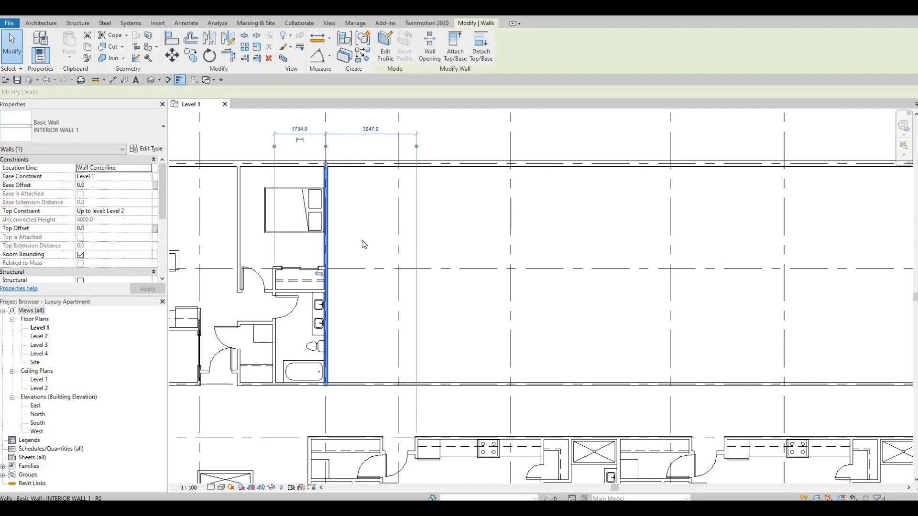
pyautogui.press('c')
pyautogui.press('s')
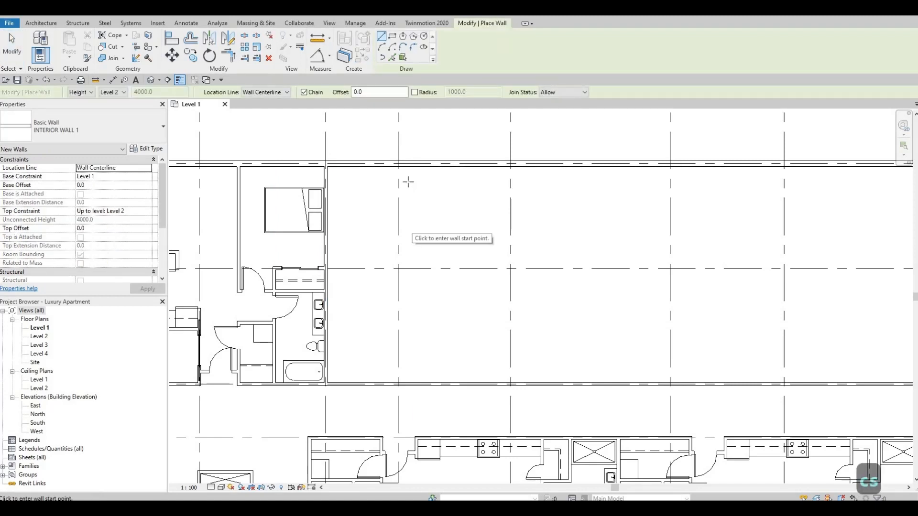
pyautogui.click(397, 166)
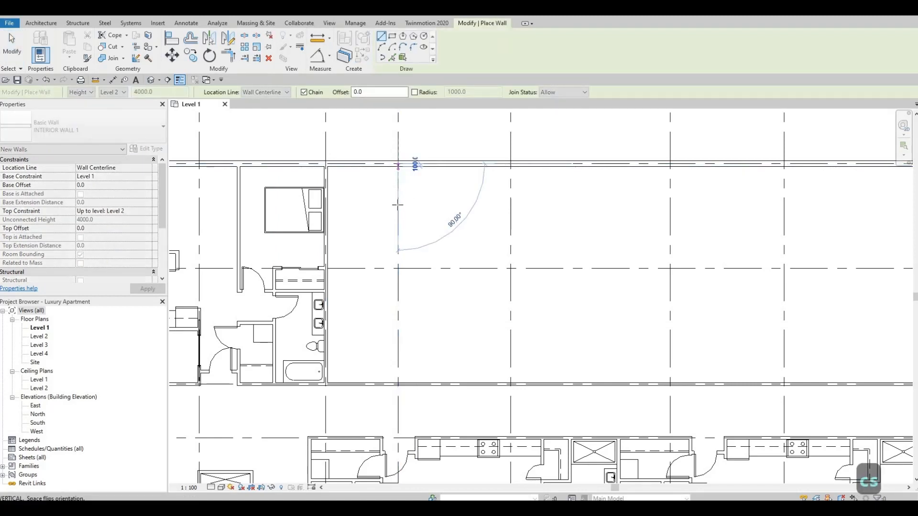
pyautogui.click(398, 269)
pyautogui.scroll(2, 397, 269)
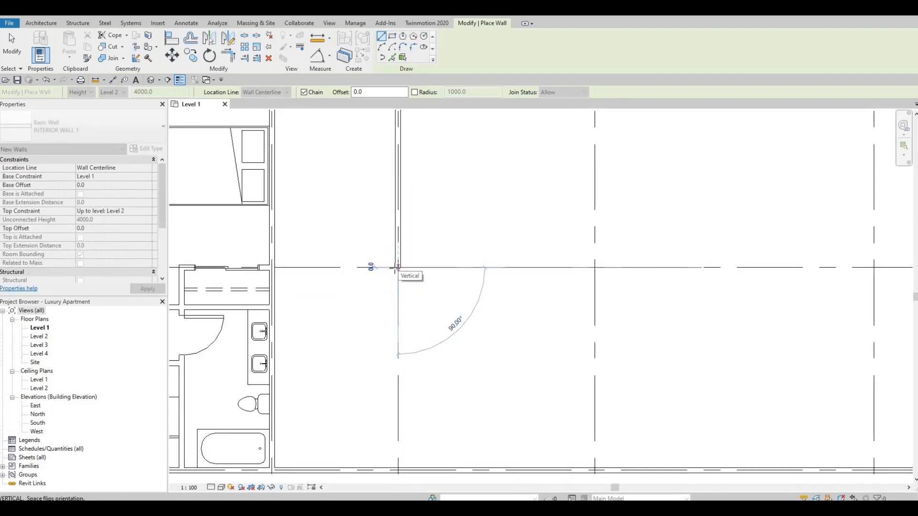
pyautogui.scroll(-5, 417, 267)
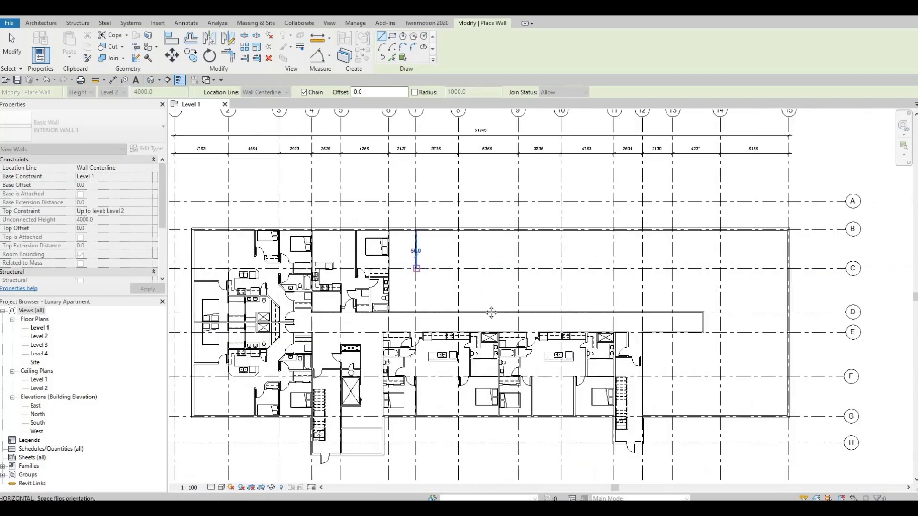
# Step: Draw the interior wall on grid 7 to 200 mm past grid C and continue it horizontally to the wall on grid 6
pyautogui.moveTo(492, 313); pyautogui.dragTo(567, 349, button='middle')
pyautogui.scroll(-1, 546, 299)
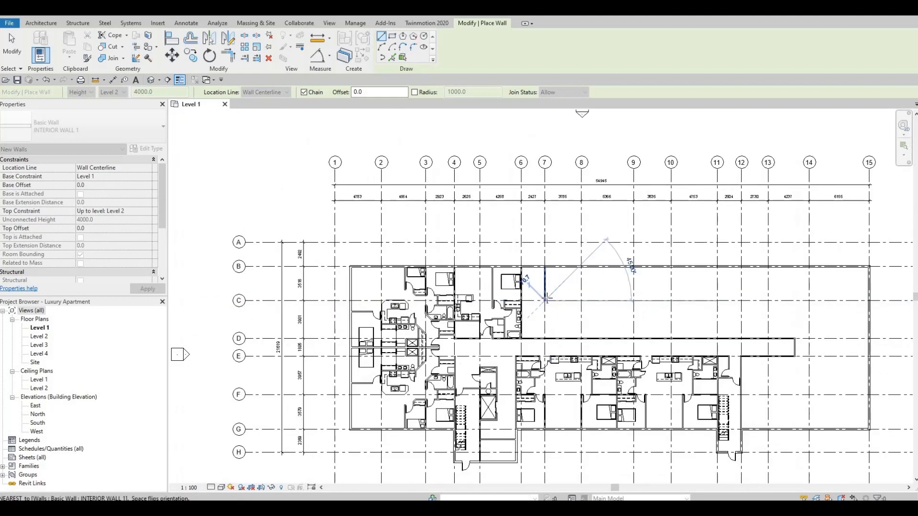
pyautogui.scroll(1, 543, 300)
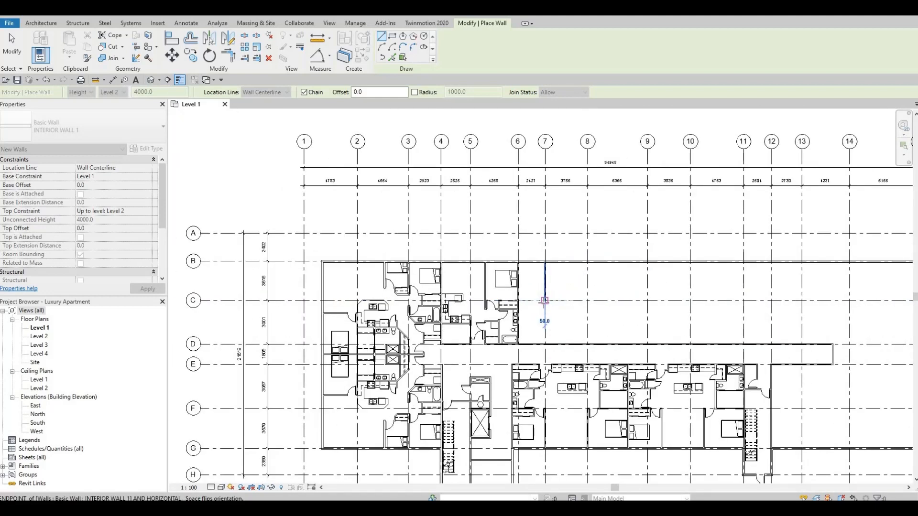
pyautogui.scroll(4, 545, 301)
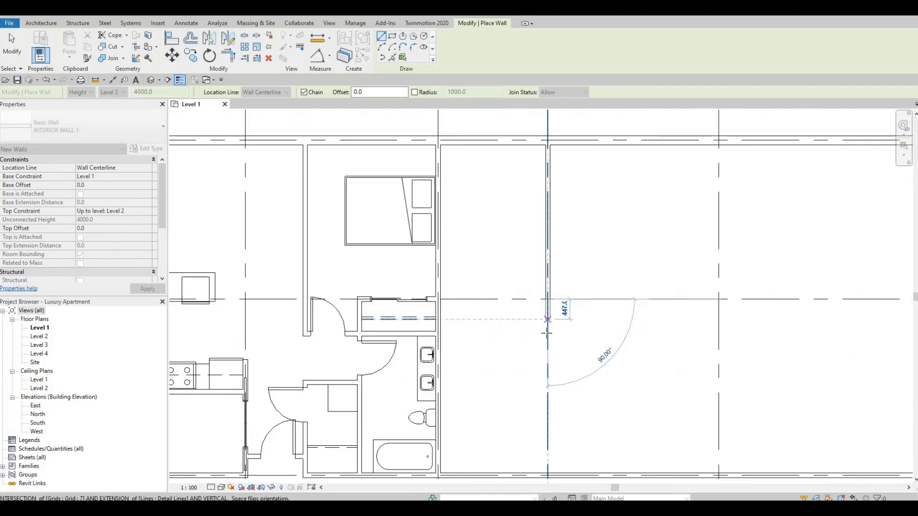
pyautogui.write('200')
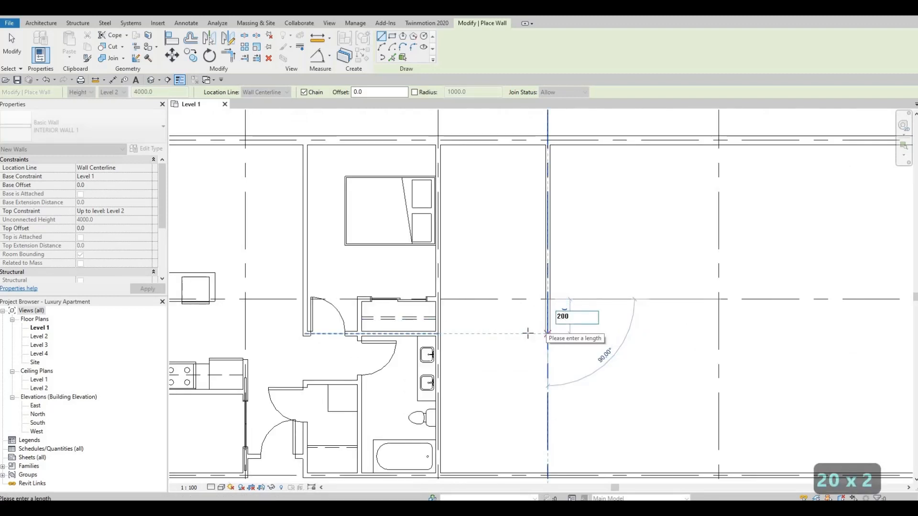
pyautogui.press('Return')
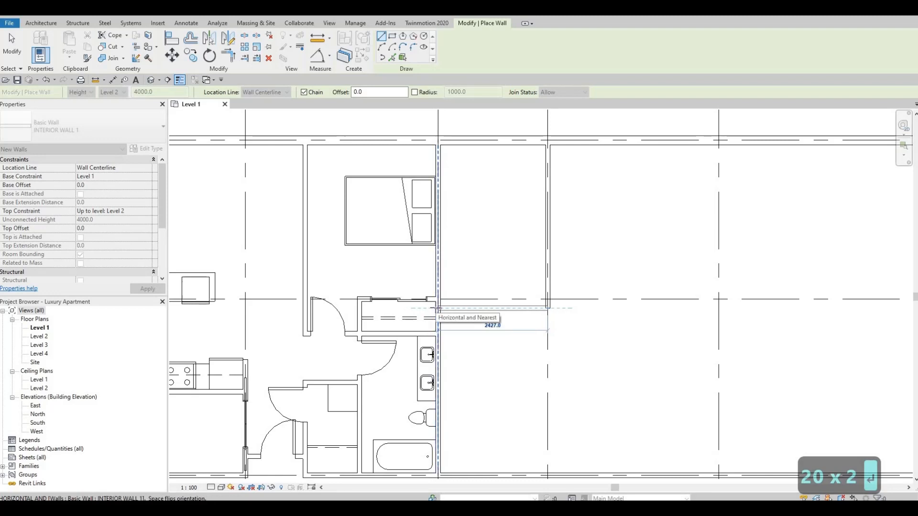
pyautogui.click(438, 308)
pyautogui.press('Escape')
# Step: Set the distance of the new horizontal wall between grids 6 and 7 from grid C to 240 mm
pyautogui.moveTo(511, 307); pyautogui.dragTo(439, 316, button='middle')
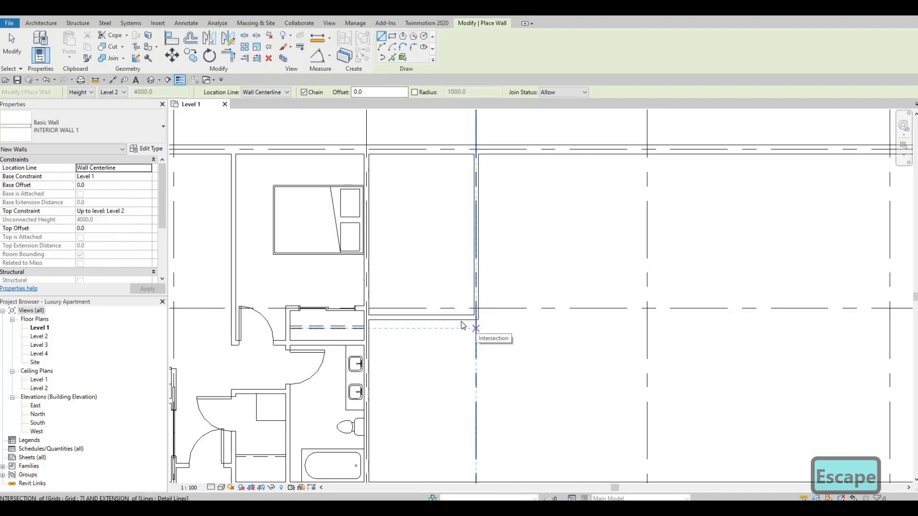
pyautogui.scroll(2, 463, 326)
pyautogui.press('Escape')
pyautogui.click(373, 311)
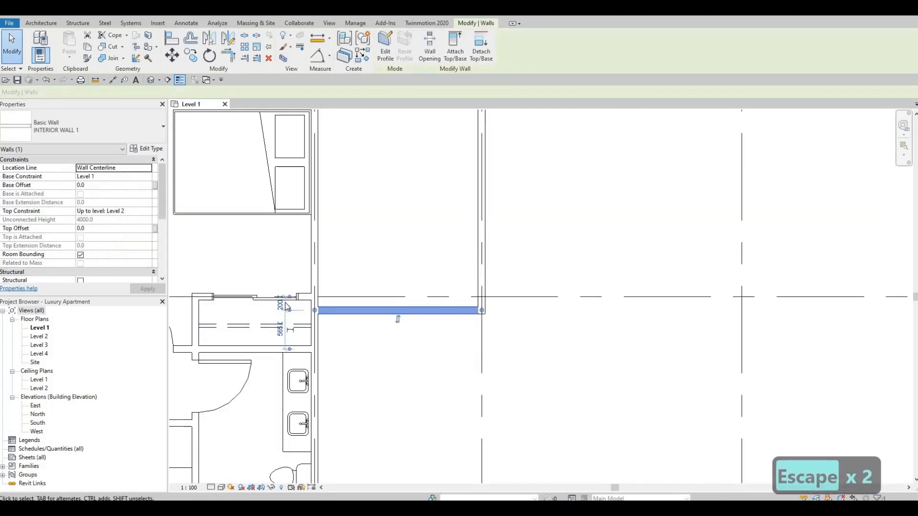
pyautogui.scroll(1, 286, 306)
pyautogui.click(281, 305)
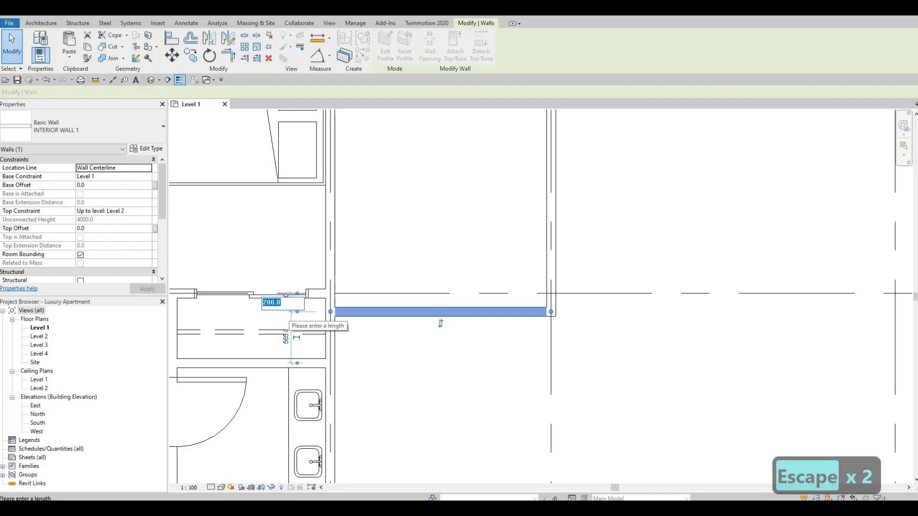
pyautogui.write('240')
pyautogui.press('Return')
pyautogui.press('Escape')
pyautogui.press('Escape')
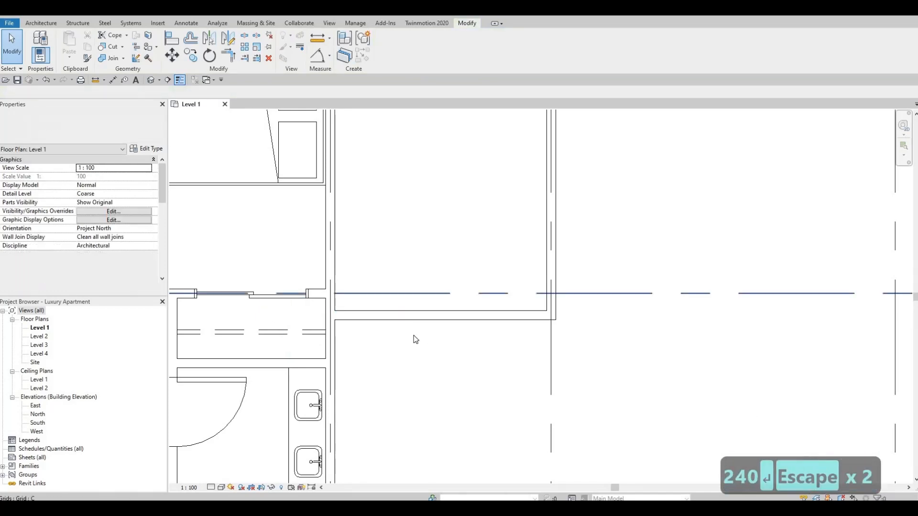
# Step: Draw a vertical INTERIOR WALL 1 from the grid B exterior wall to the corridor wall, about 3055 mm right of grid 7
pyautogui.scroll(-3, 450, 334)
pyautogui.moveTo(477, 348); pyautogui.dragTo(446, 351, button='middle')
pyautogui.scroll(-1, 569, 335)
pyautogui.press('Escape')
pyautogui.moveTo(572, 335); pyautogui.dragTo(549, 339, button='middle')
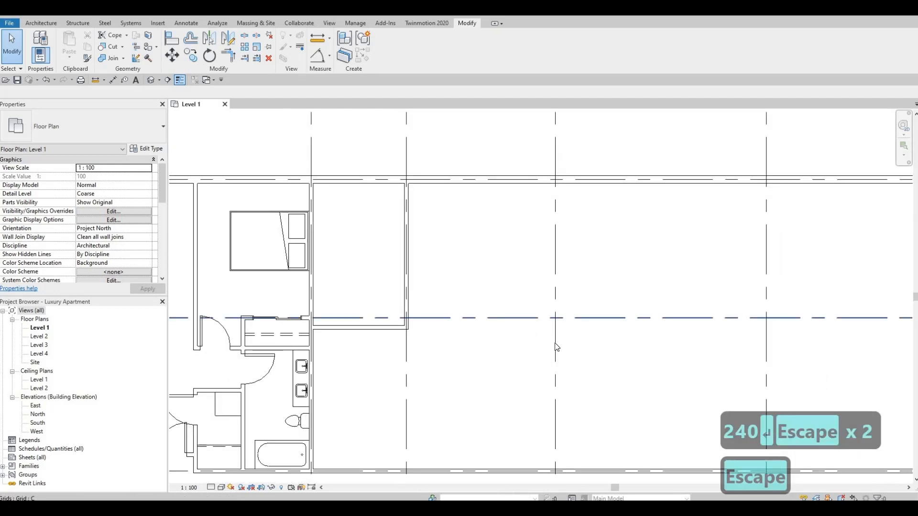
pyautogui.scroll(-1, 497, 301)
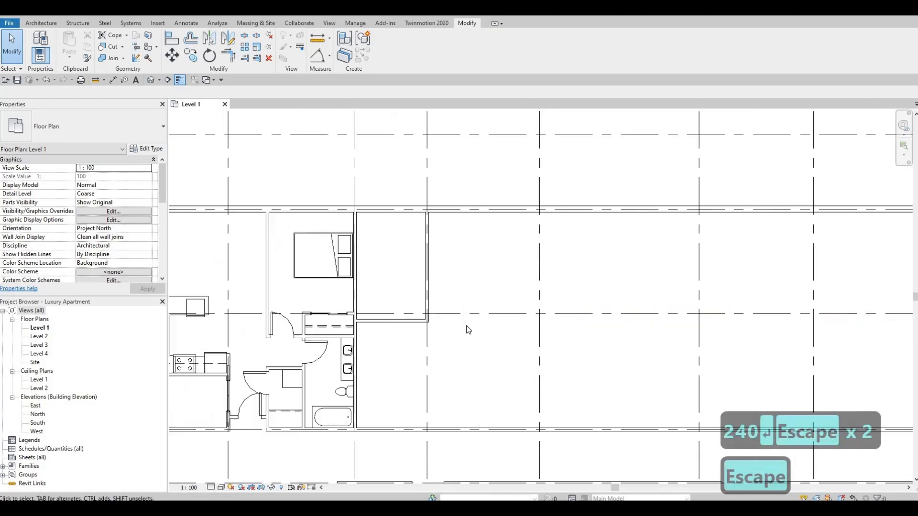
pyautogui.click(426, 274)
pyautogui.press('c')
pyautogui.press('s')
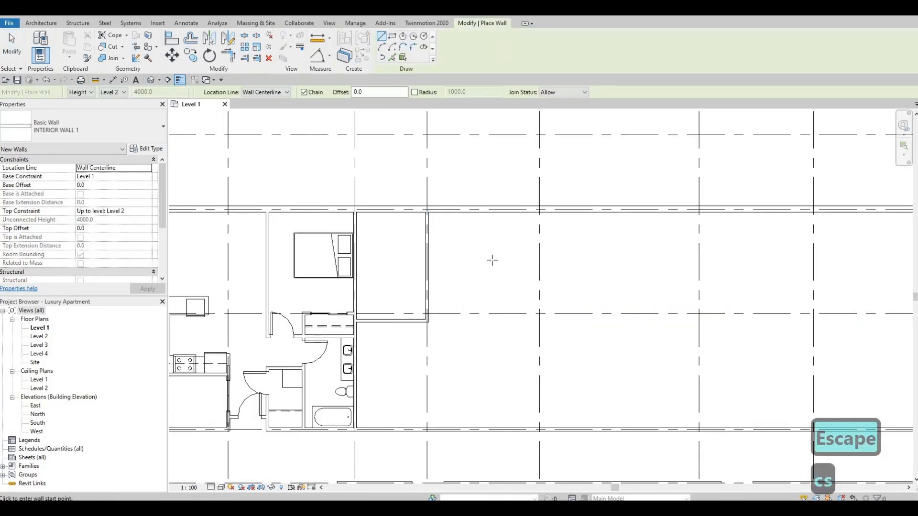
pyautogui.click(519, 213)
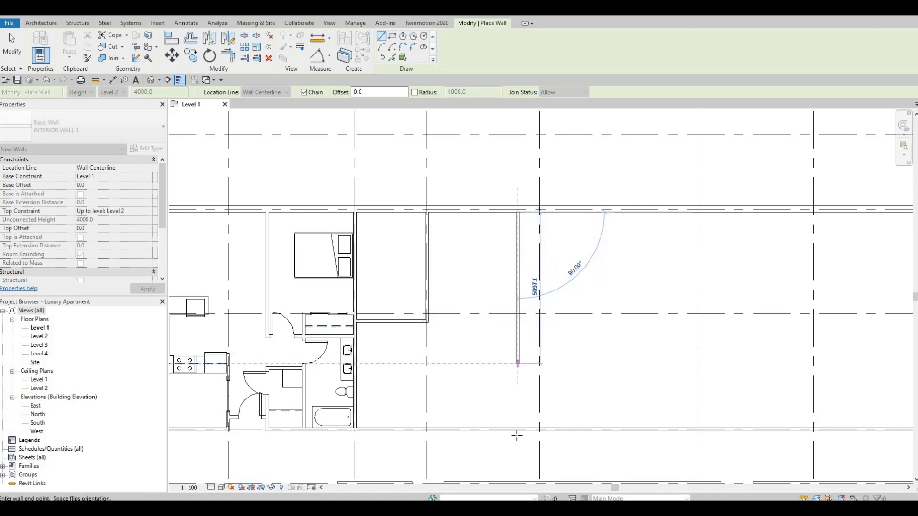
pyautogui.click(567, 360)
pyautogui.press('Escape')
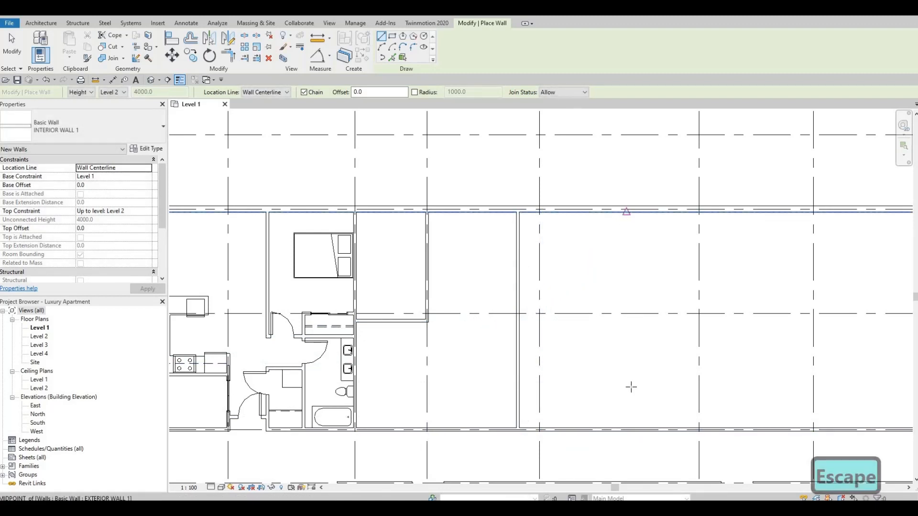
# Step: Draw a second vertical interior wall from the exterior wall to the corridor wall, about 3654 mm right of the previous one
pyautogui.click(626, 212)
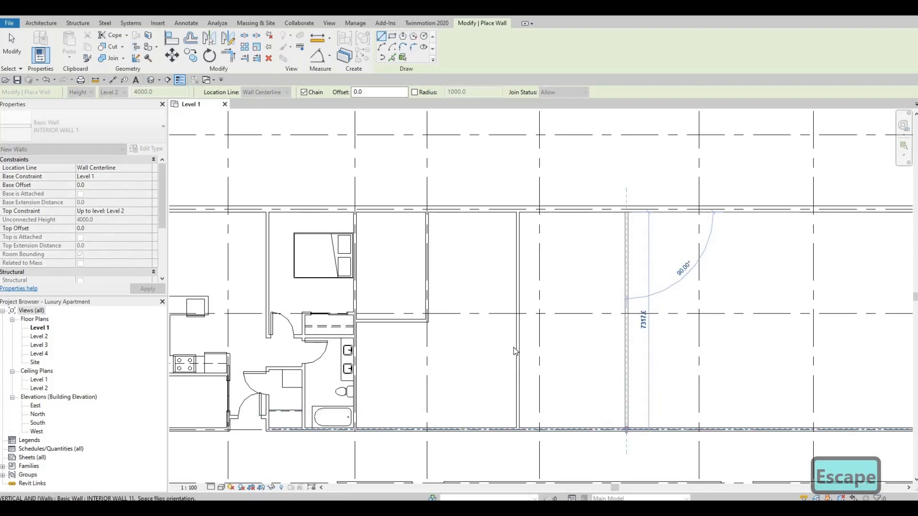
pyautogui.press('Escape')
pyautogui.press('Escape')
# Step: Set the distance from grid 7 to the vertical wall just left of grid 8 to 3350 mm
pyautogui.click(518, 256)
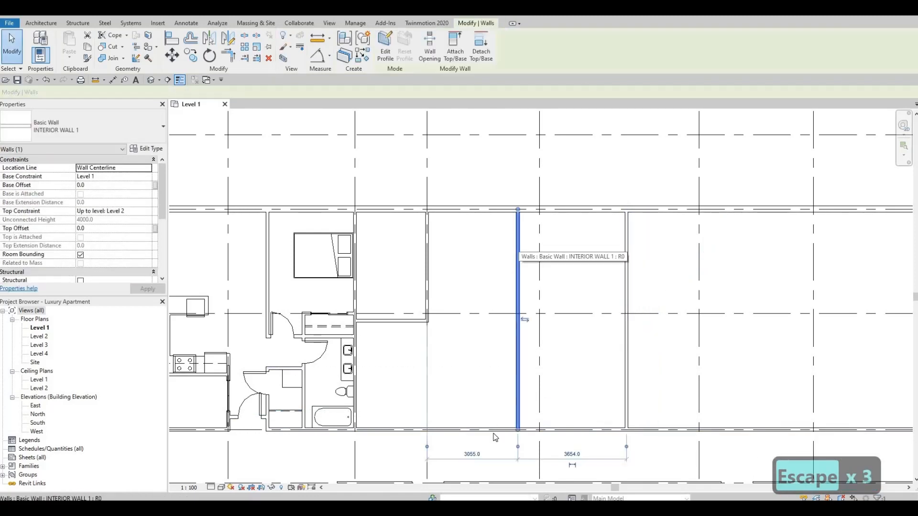
pyautogui.moveTo(449, 327); pyautogui.dragTo(432, 236, button='middle')
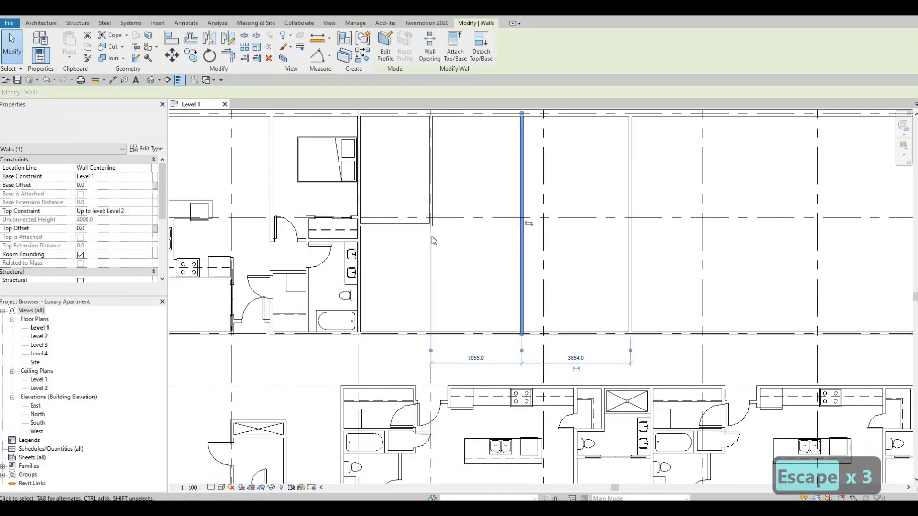
pyautogui.click(472, 359)
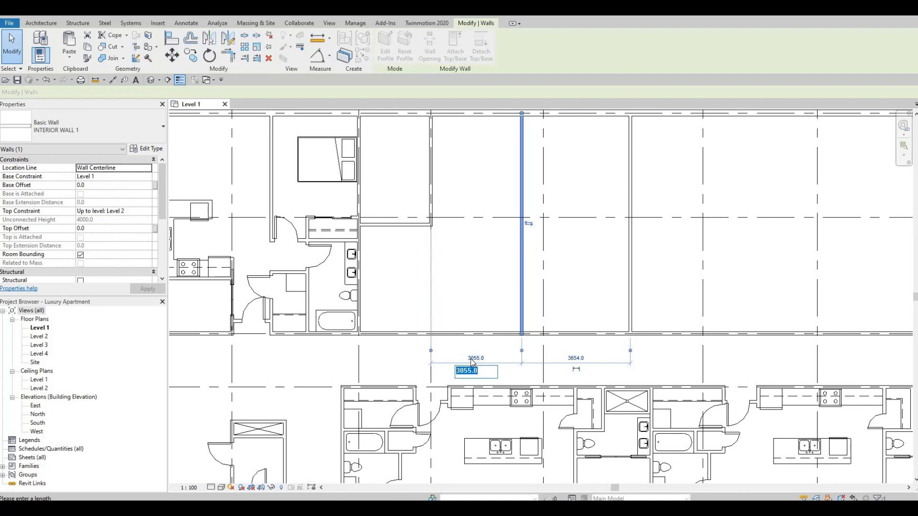
pyautogui.write('3350')
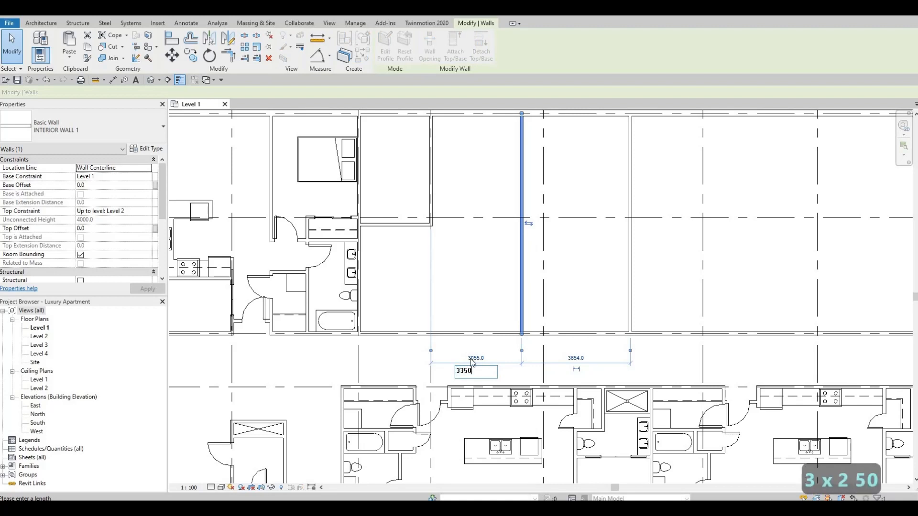
pyautogui.press('Return')
pyautogui.moveTo(600, 361); pyautogui.dragTo(546, 386, button='middle')
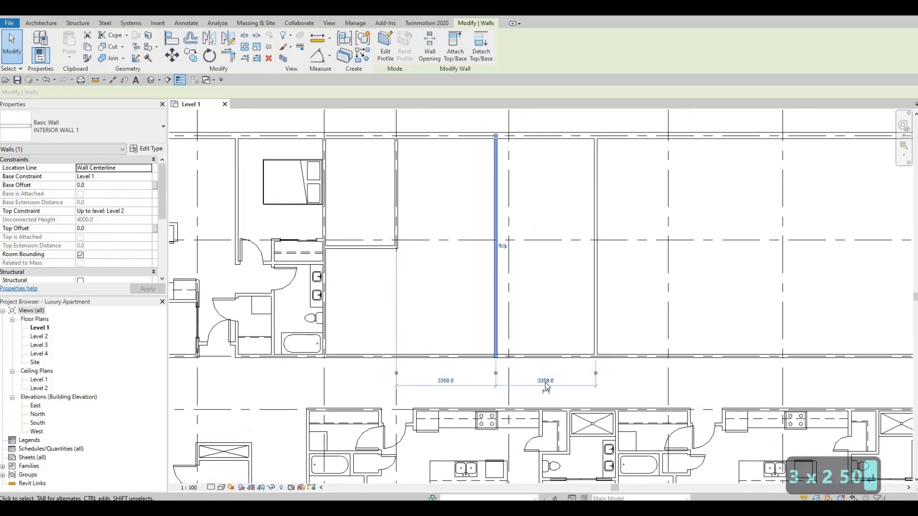
# Step: Reference the second vertical wall's dimension to grid 8 and set that distance to 2263 mm
pyautogui.press('Escape')
pyautogui.click(595, 328)
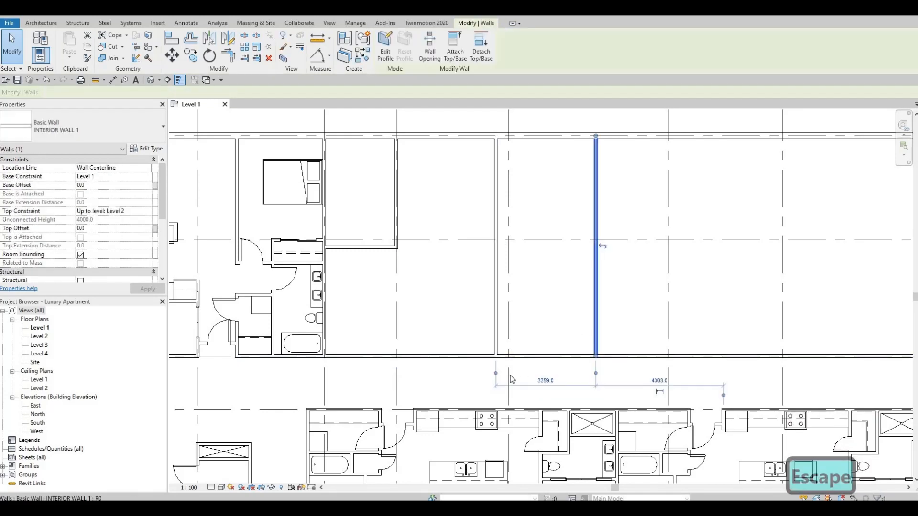
pyautogui.click(508, 376)
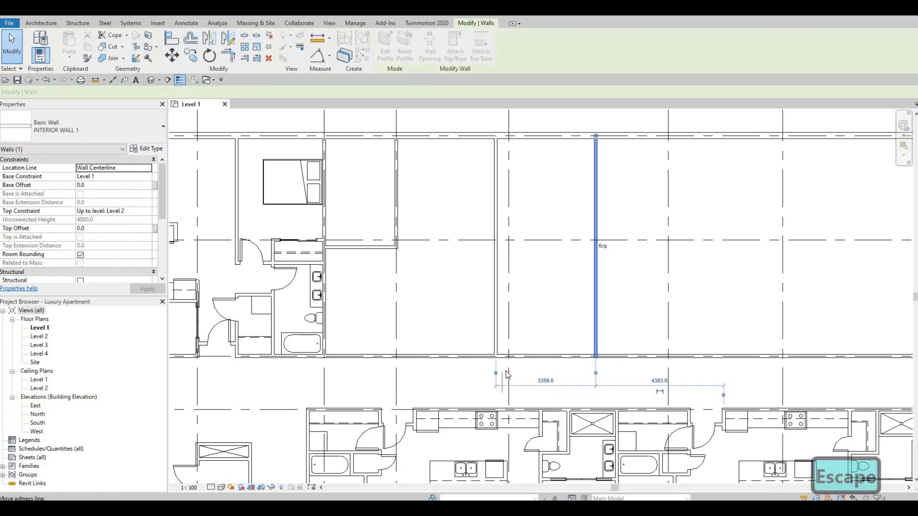
pyautogui.moveTo(508, 375); pyautogui.dragTo(508, 376)
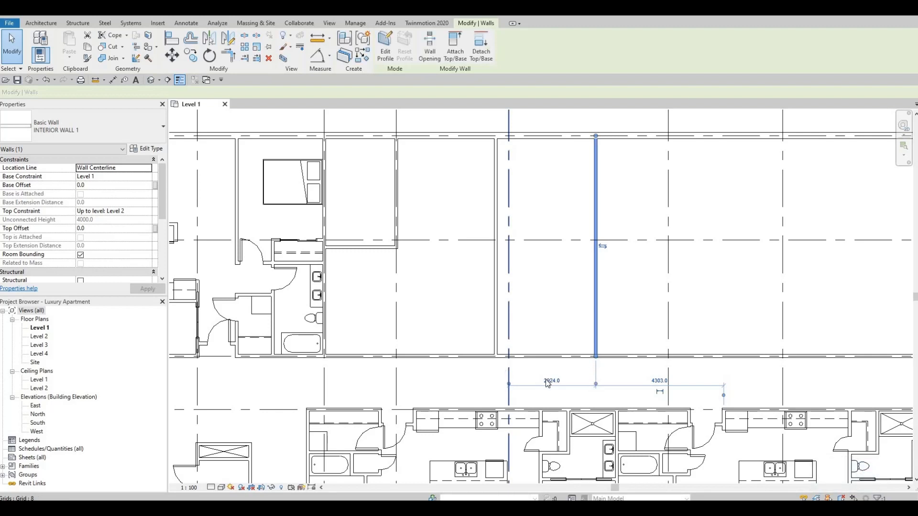
pyautogui.click(551, 381)
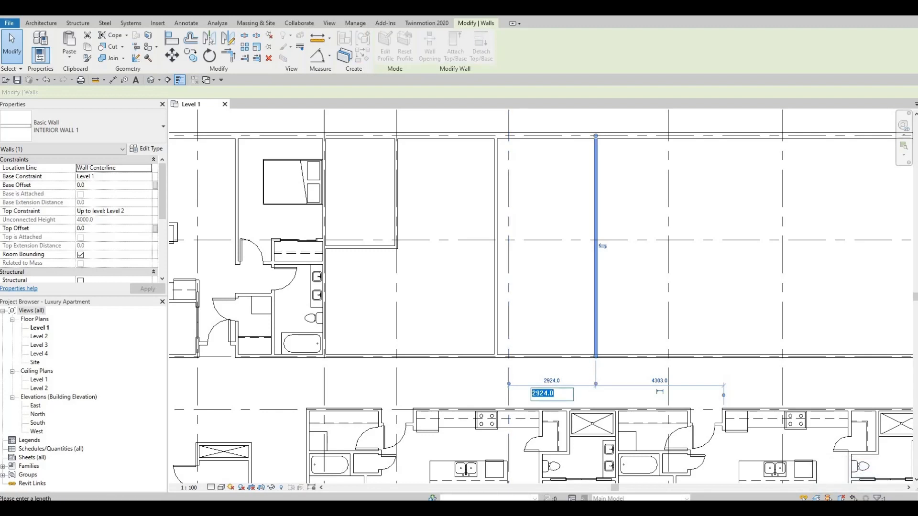
pyautogui.write('2263')
pyautogui.press('Return')
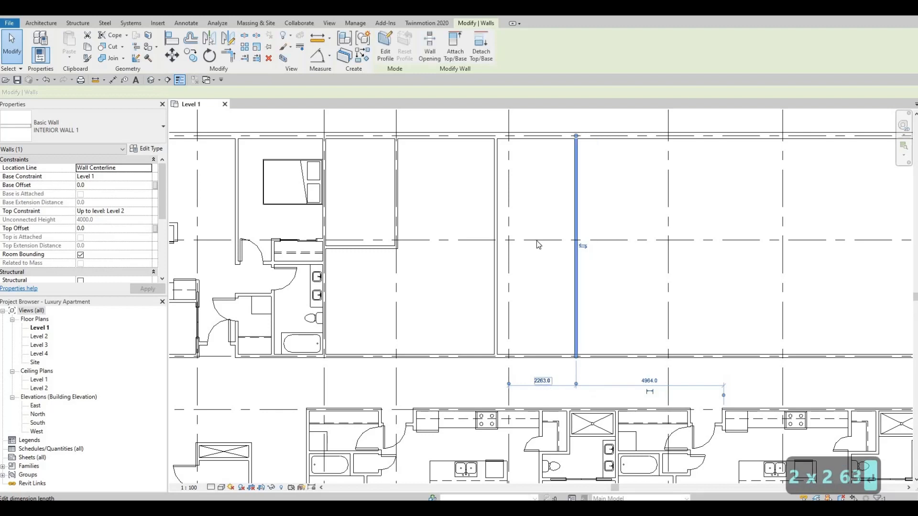
pyautogui.press('Escape')
pyautogui.press('Escape')
# Step: Draw a horizontal interior wall between the two new vertical walls, just below grid C
pyautogui.moveTo(582, 191); pyautogui.dragTo(620, 246, button='middle')
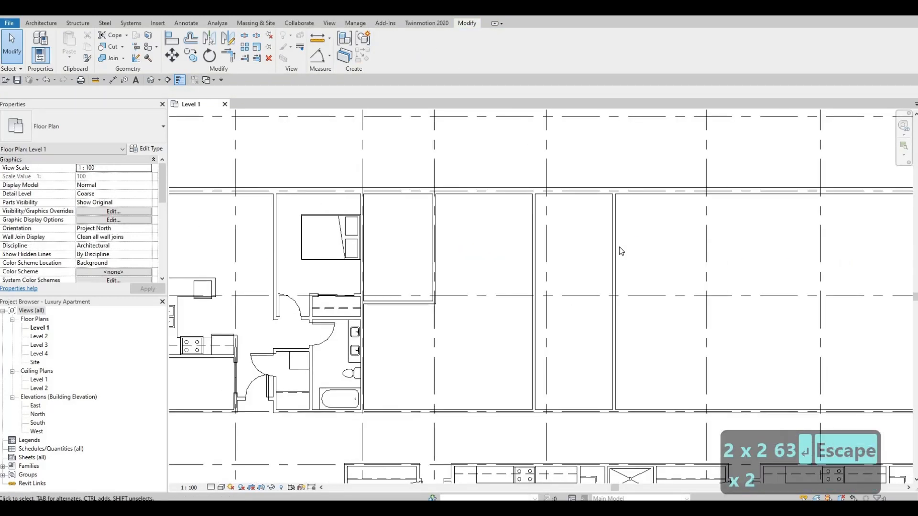
pyautogui.moveTo(574, 313); pyautogui.dragTo(546, 303, button='middle')
pyautogui.click(533, 305)
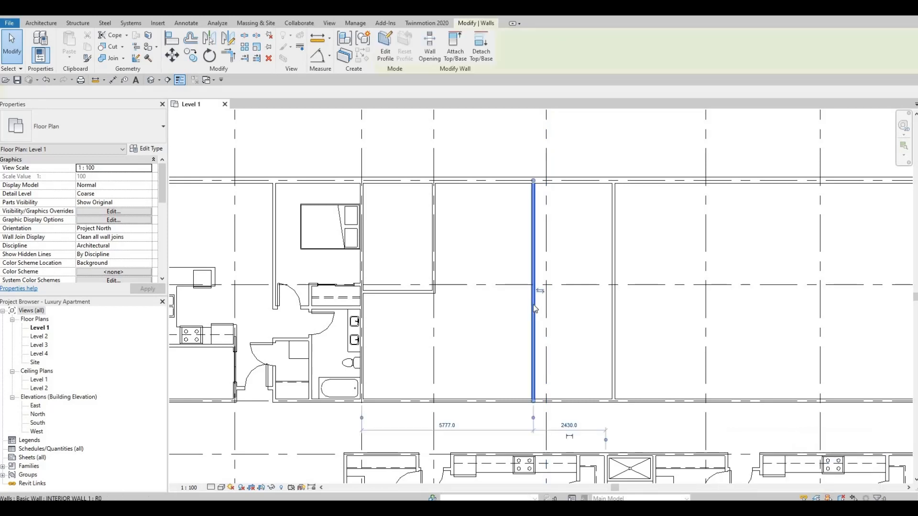
pyautogui.press('c')
pyautogui.press('s')
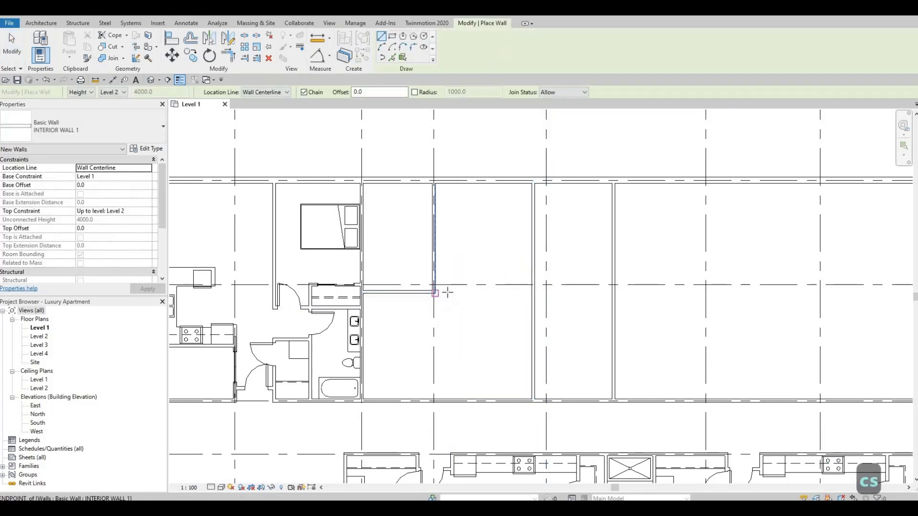
pyautogui.click(532, 290)
pyautogui.click(612, 290)
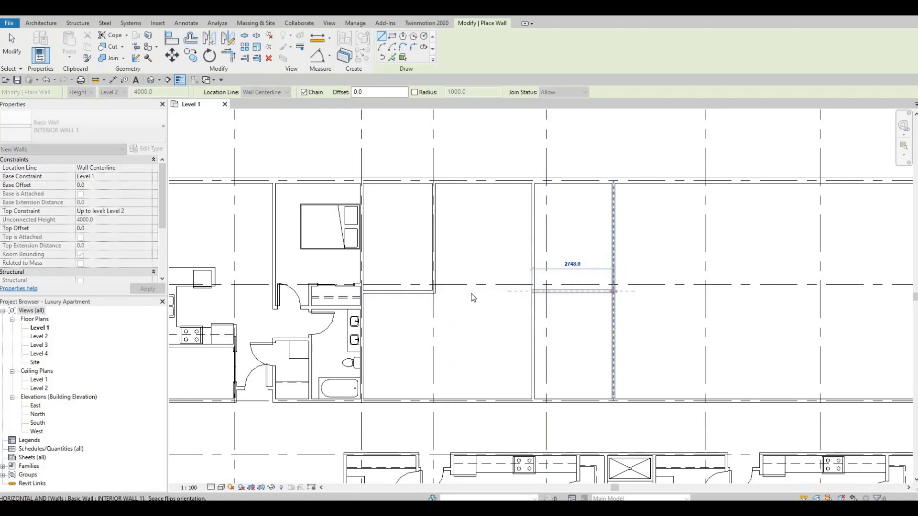
pyautogui.press('Escape')
pyautogui.press('Escape')
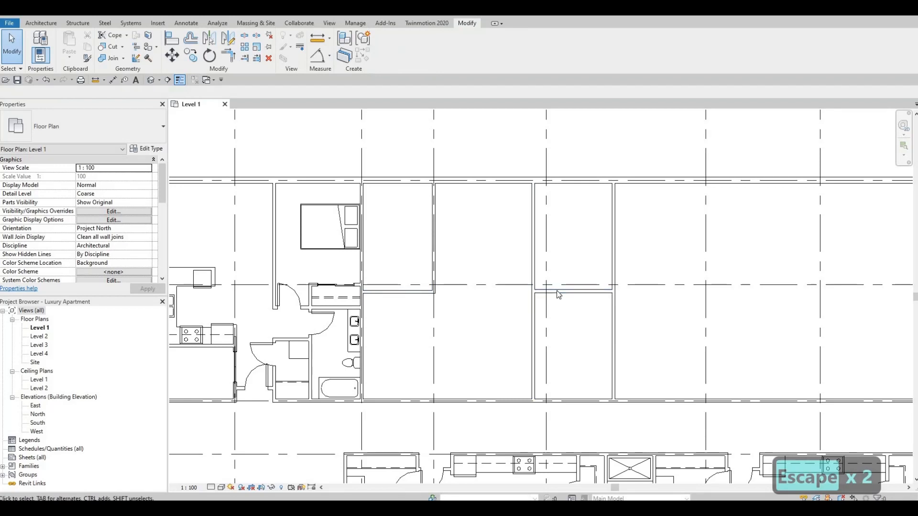
# Step: Draw another horizontal interior wall between the same two vertical walls, about midway between grids C and D
pyautogui.click(558, 291)
pyautogui.press('c')
pyautogui.press('s')
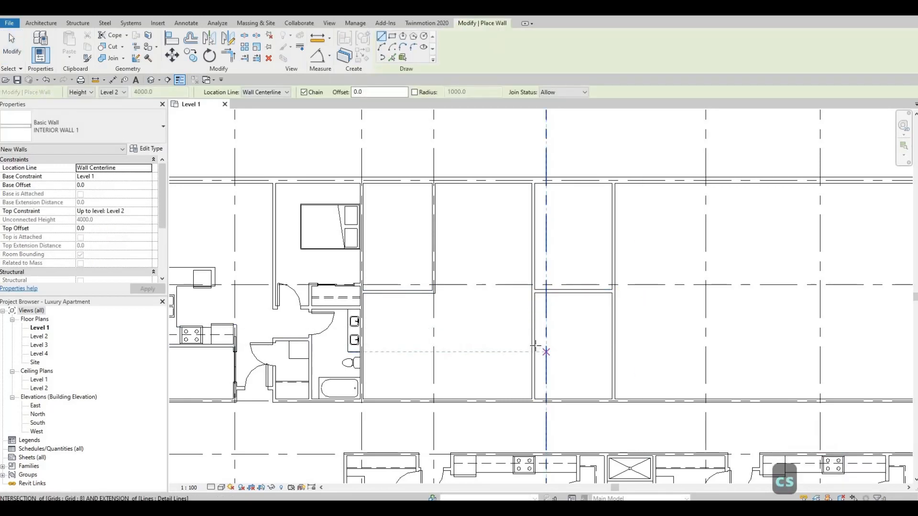
pyautogui.click(534, 338)
pyautogui.click(612, 335)
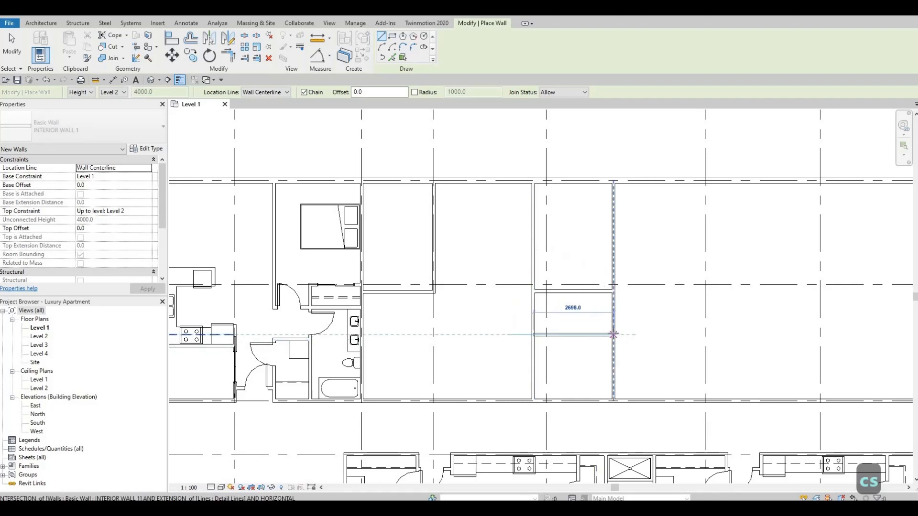
pyautogui.press('Escape')
pyautogui.press('Escape')
pyautogui.press('Escape')
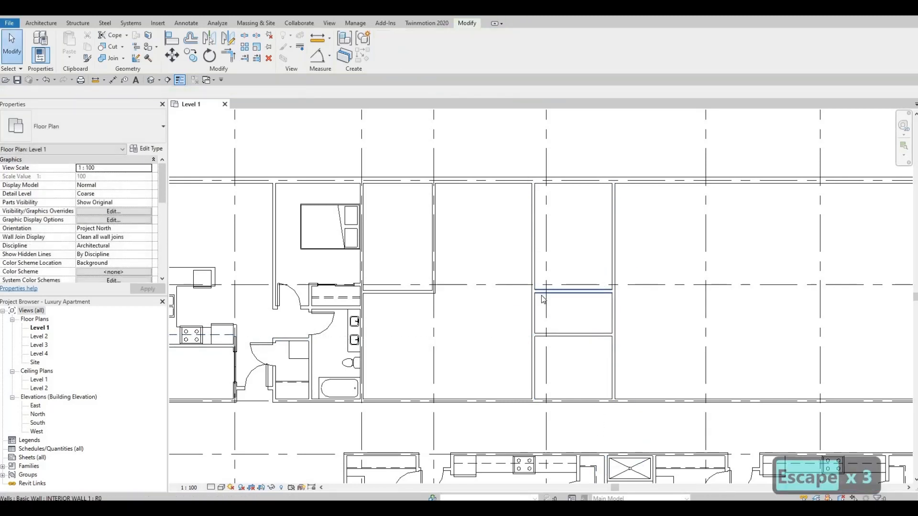
# Step: Align the lower face of the horizontal wall just below grid C with the lower face of the small room's horizontal wall near grid 7
pyautogui.press('a')
pyautogui.press('l')
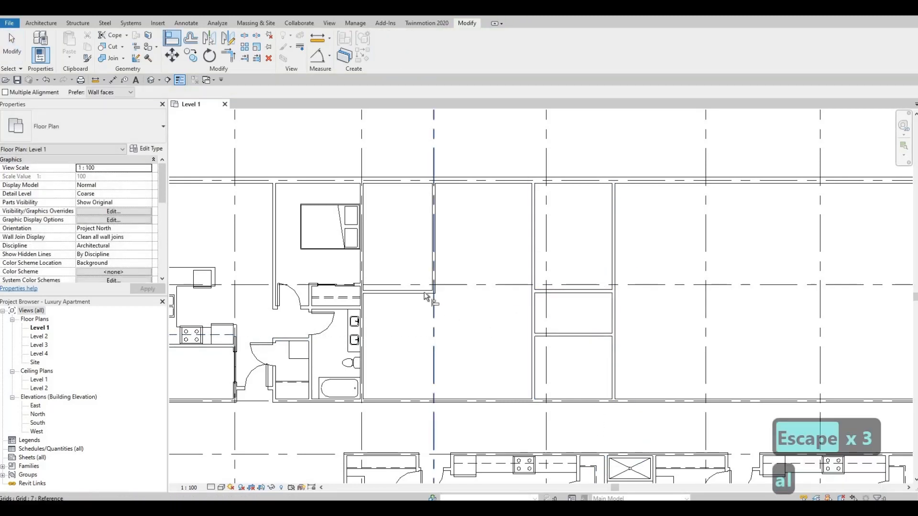
pyautogui.click(426, 297)
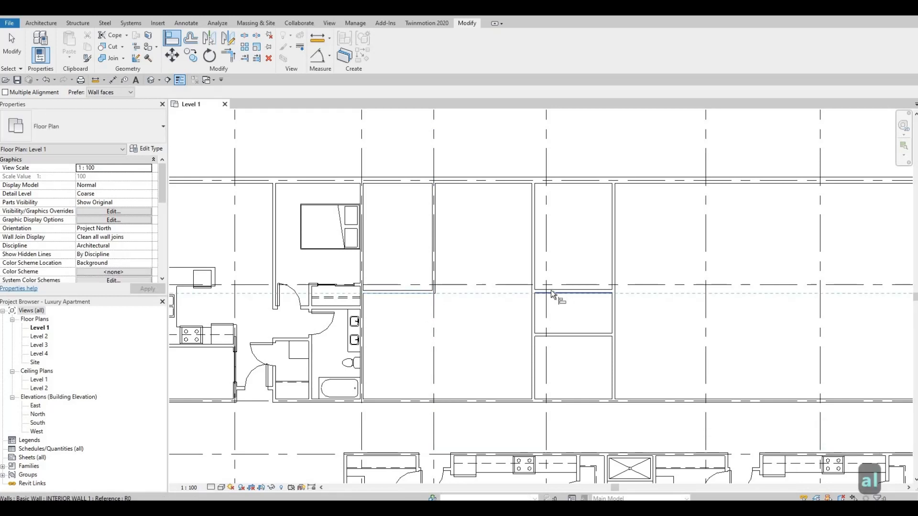
pyautogui.click(564, 292)
pyautogui.scroll(4, 531, 295)
pyautogui.scroll(-3, 613, 295)
pyautogui.press('Escape')
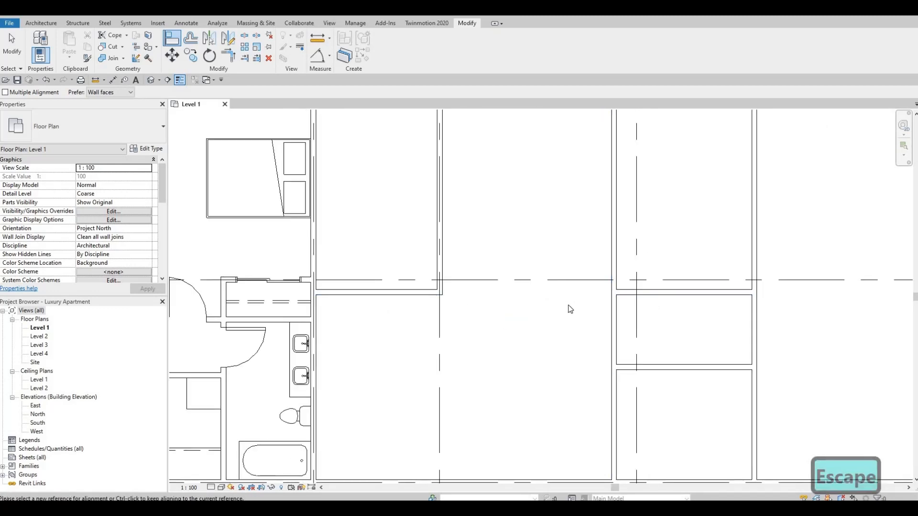
pyautogui.scroll(-3, 595, 306)
pyautogui.press('Escape')
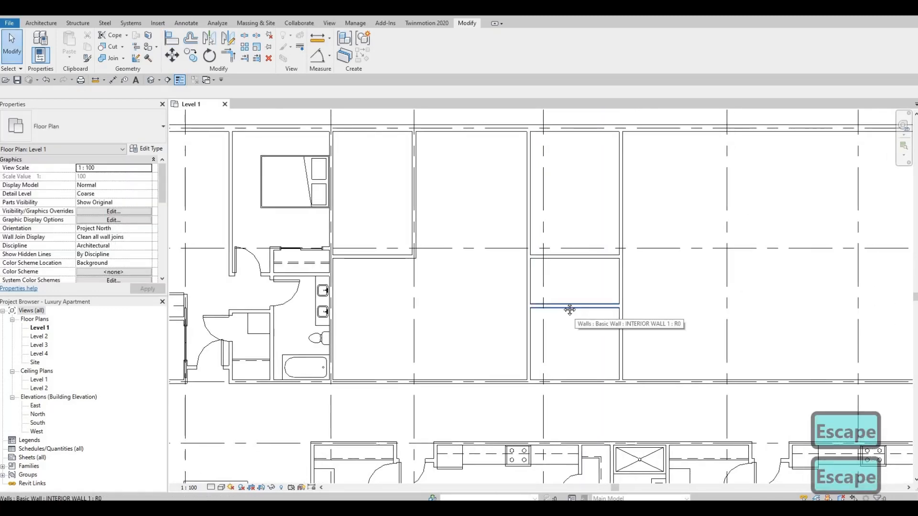
# Step: Reference the lower horizontal wall's dimension to grid C and set that distance to 1569 mm
pyautogui.moveTo(593, 306); pyautogui.dragTo(580, 298, button='middle')
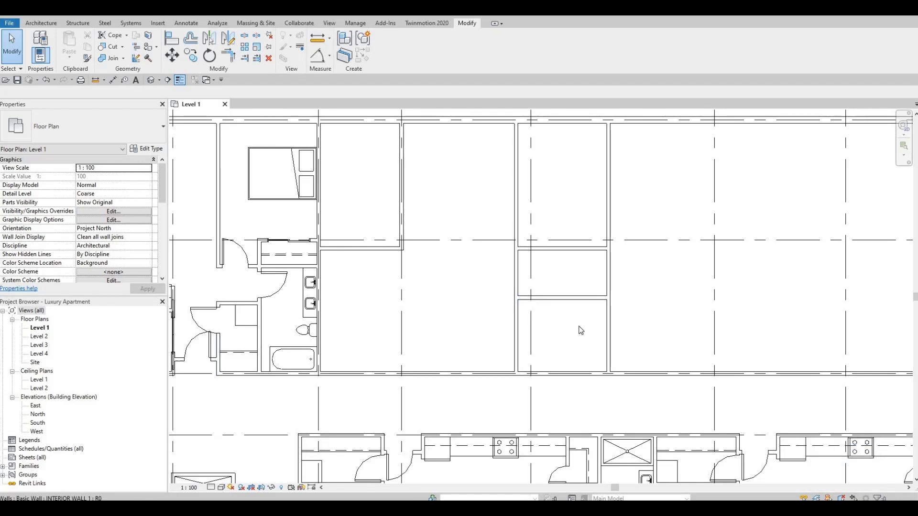
pyautogui.click(598, 297)
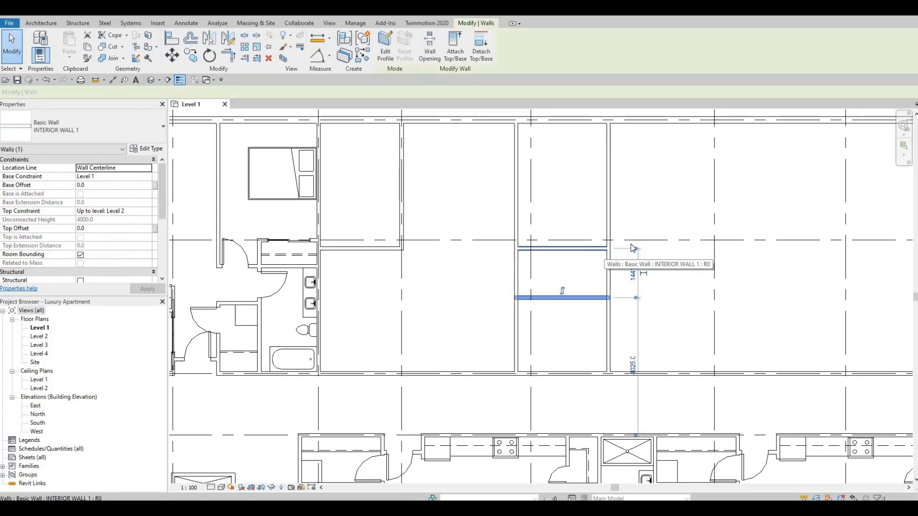
pyautogui.moveTo(636, 248); pyautogui.dragTo(633, 275)
pyautogui.click(634, 274)
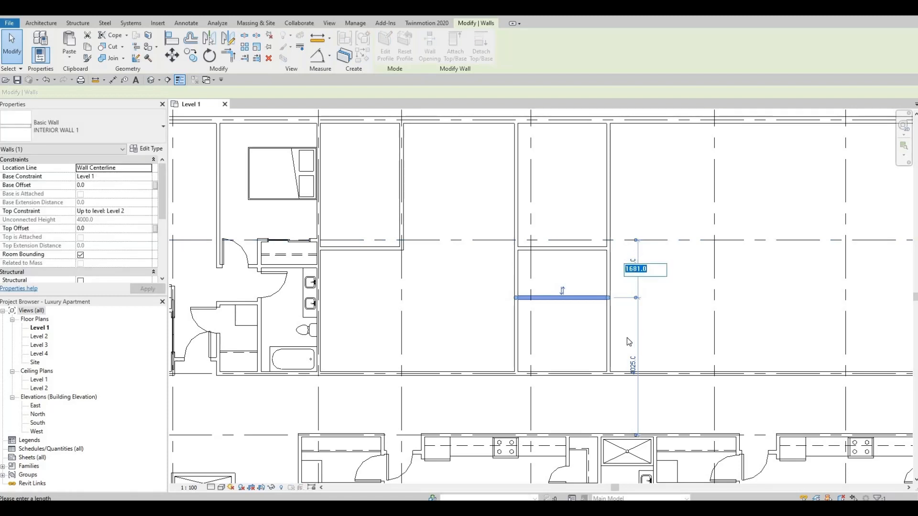
pyautogui.write('1')
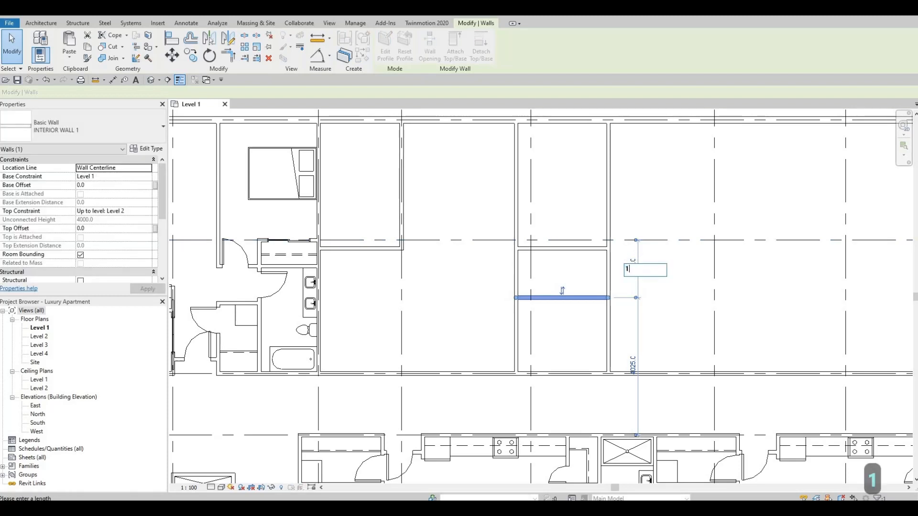
pyautogui.write('5')
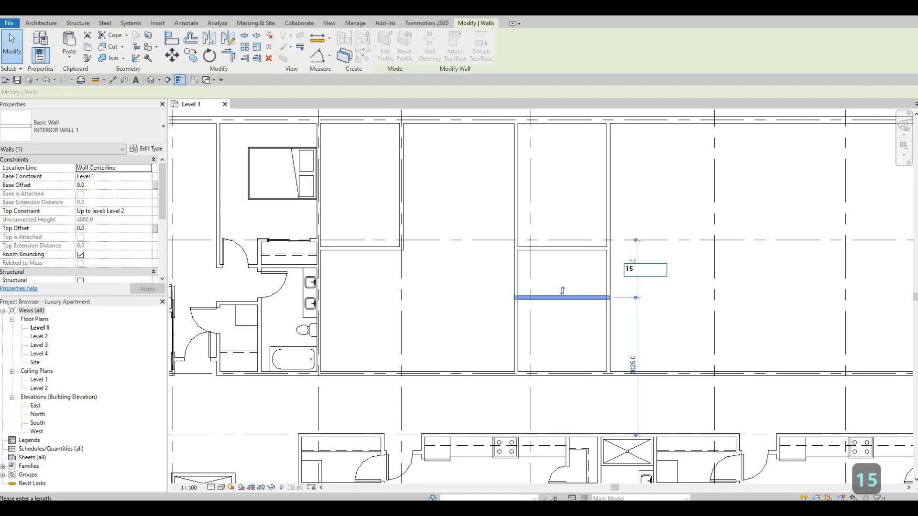
pyautogui.write('69')
pyautogui.press('Return')
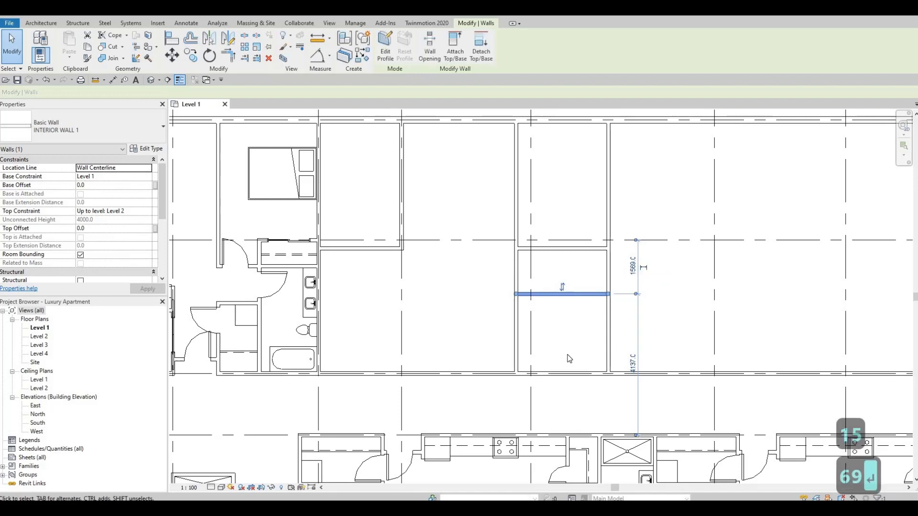
pyautogui.press('Escape')
pyautogui.press('Escape')
# Step: Draw a vertical interior wall about 2836 mm long from the horizontal wall below grid C down across the lower horizontal wall
pyautogui.scroll(-1, 587, 312)
pyautogui.scroll(-1, 583, 312)
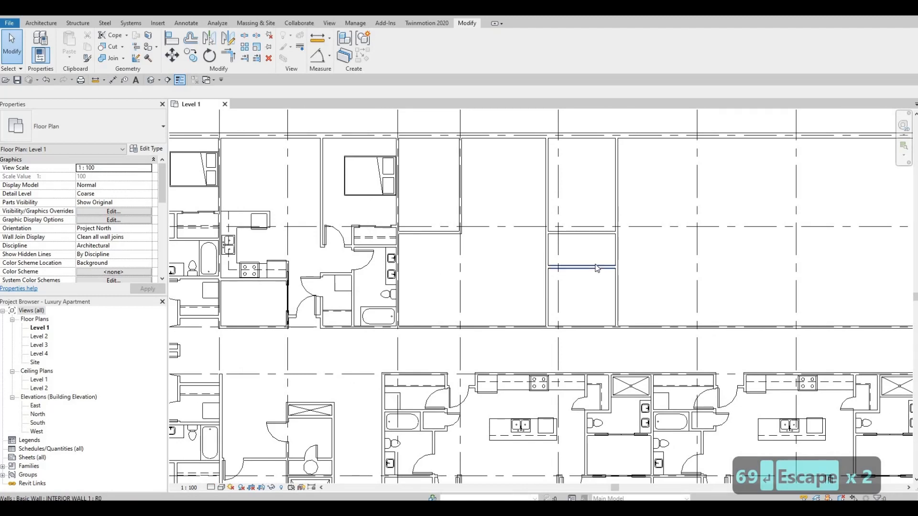
pyautogui.click(596, 267)
pyautogui.press('c')
pyautogui.press('s')
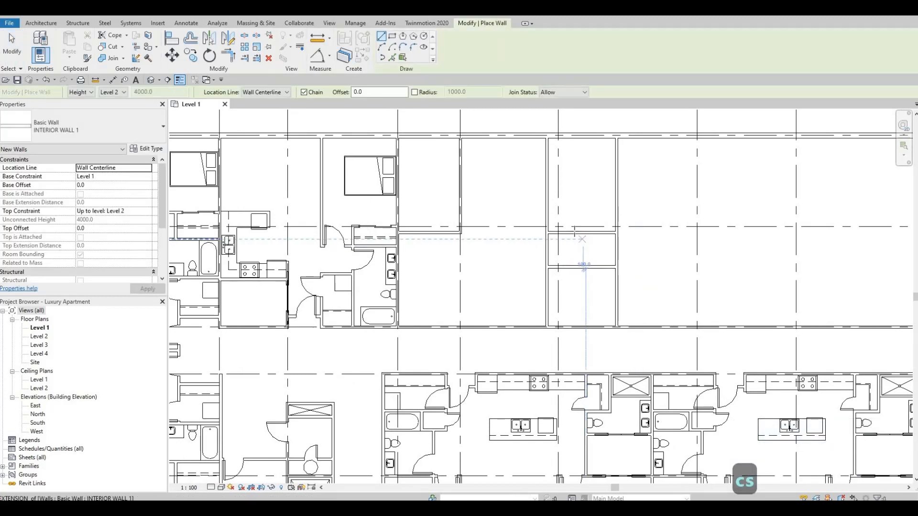
pyautogui.click(575, 232)
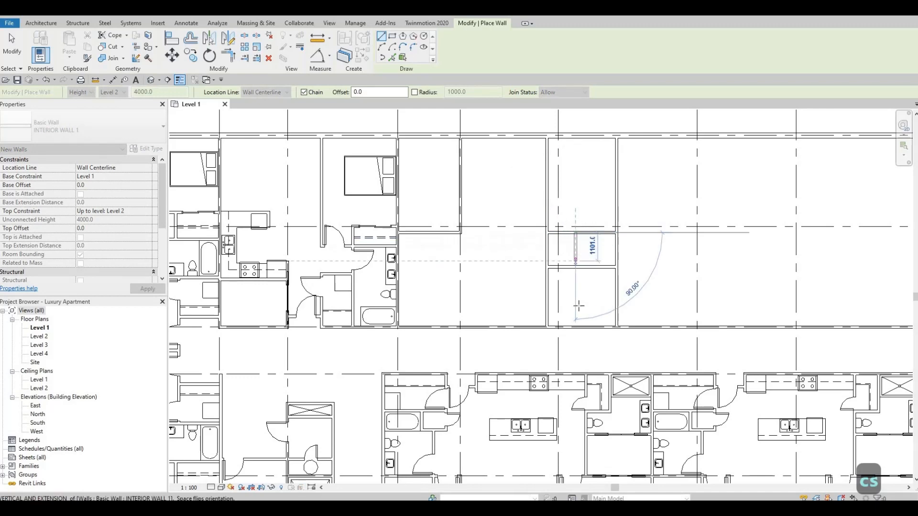
pyautogui.click(582, 261)
pyautogui.press('Escape')
pyautogui.press('Escape')
pyautogui.press('Escape')
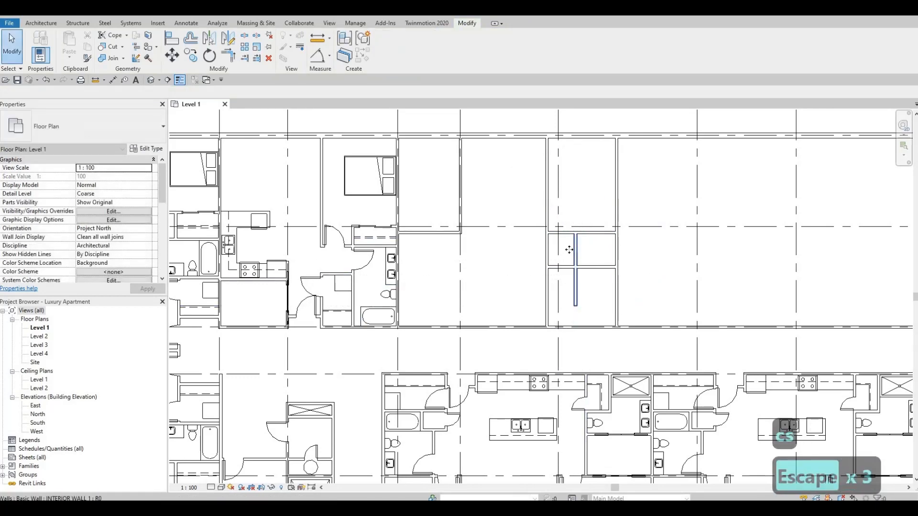
# Step: Reference the new vertical wall's dimension to the wall just left of grid 8 and set that distance to 1123 mm
pyautogui.click(575, 287)
pyautogui.scroll(3, 574, 306)
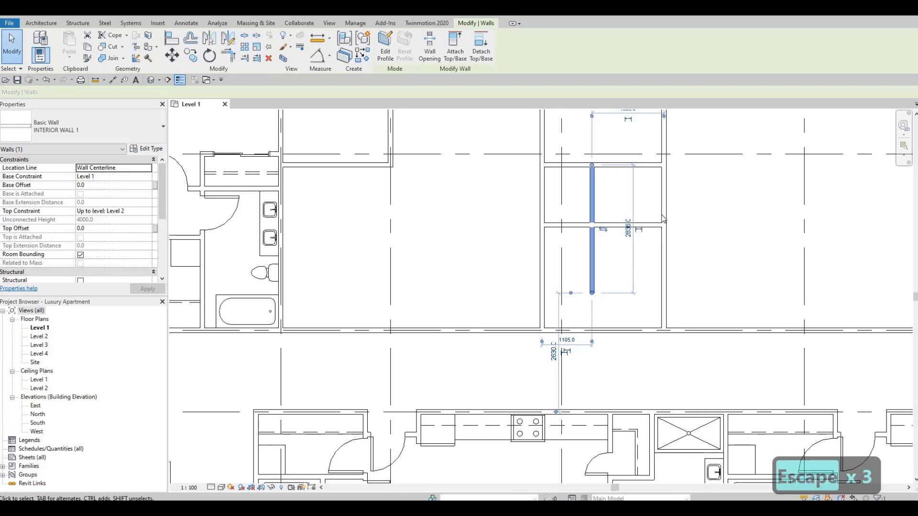
pyautogui.moveTo(565, 121); pyautogui.dragTo(568, 194, button='middle')
pyautogui.moveTo(668, 189); pyautogui.dragTo(546, 186)
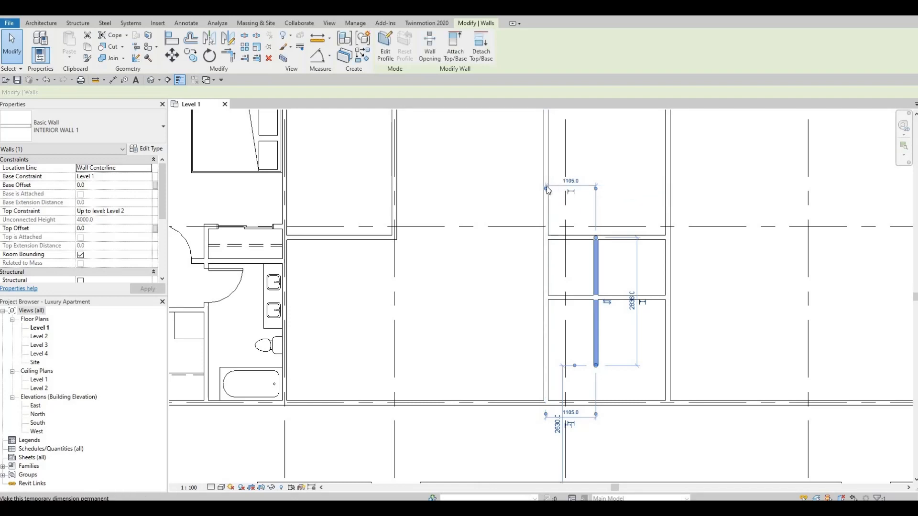
pyautogui.click(576, 192)
pyautogui.write('1123')
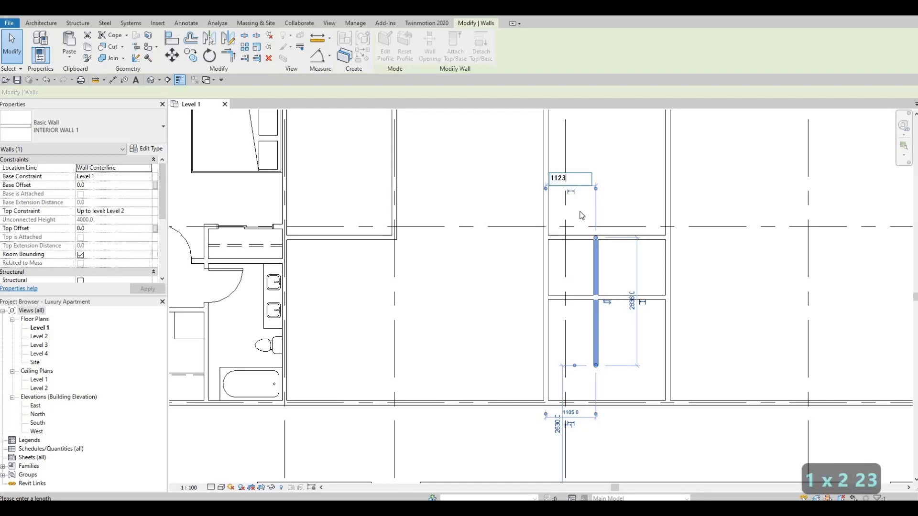
pyautogui.press('Return')
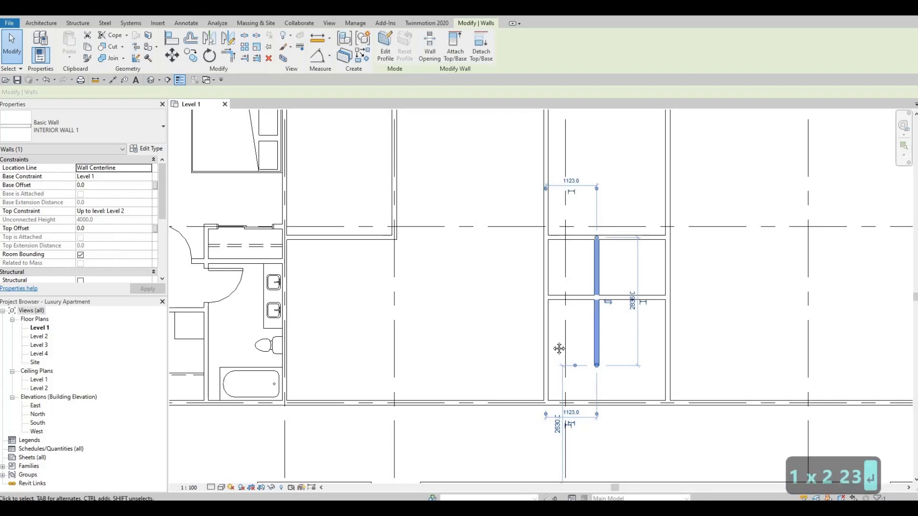
pyautogui.press('Escape')
pyautogui.press('Escape')
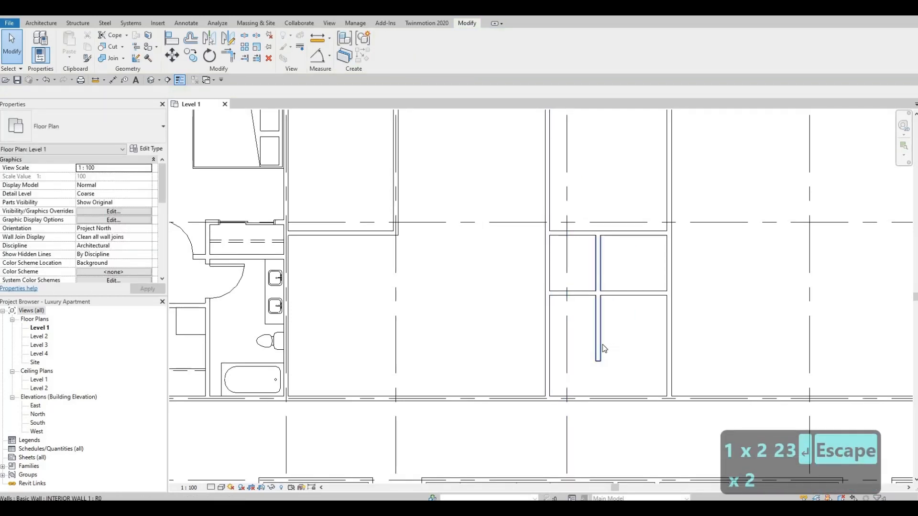
# Step: Shorten the short vertical wall from its lower end to about 2015 mm, leaving a stub below the lower horizontal wall
pyautogui.click(599, 359)
pyautogui.moveTo(599, 360); pyautogui.dragTo(599, 320)
pyautogui.press('Escape')
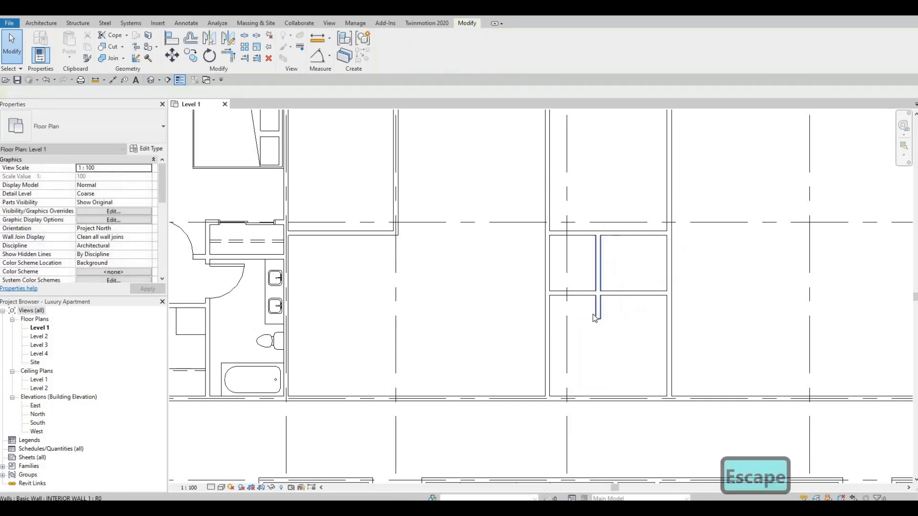
pyautogui.moveTo(612, 306); pyautogui.dragTo(615, 289, button='middle')
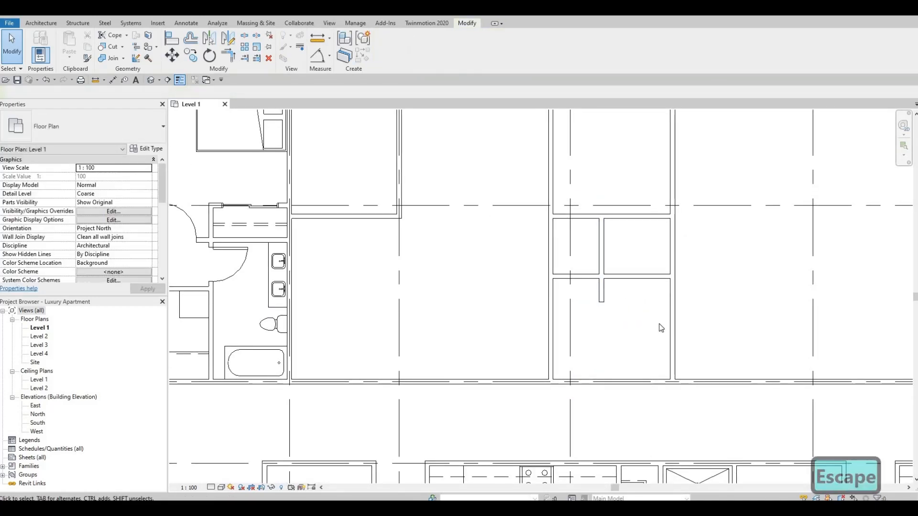
pyautogui.click(600, 301)
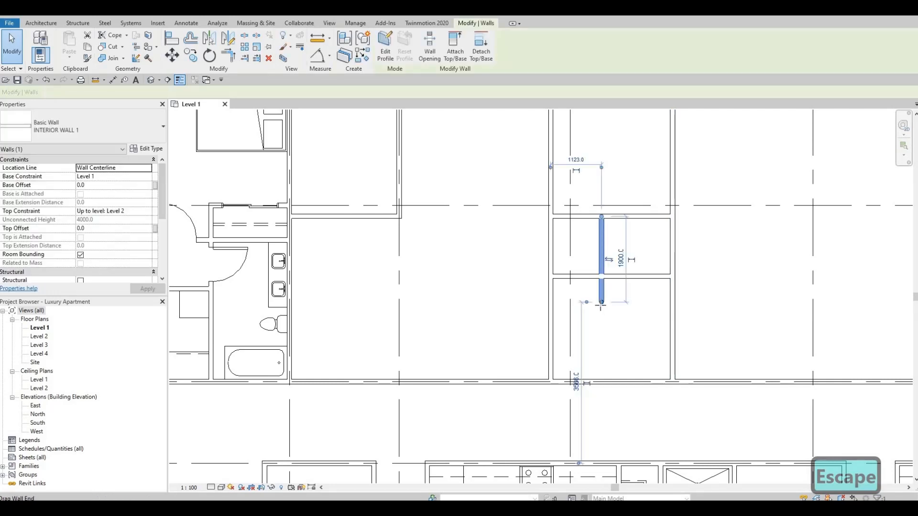
pyautogui.moveTo(601, 303); pyautogui.dragTo(601, 307)
pyautogui.scroll(3, 601, 302)
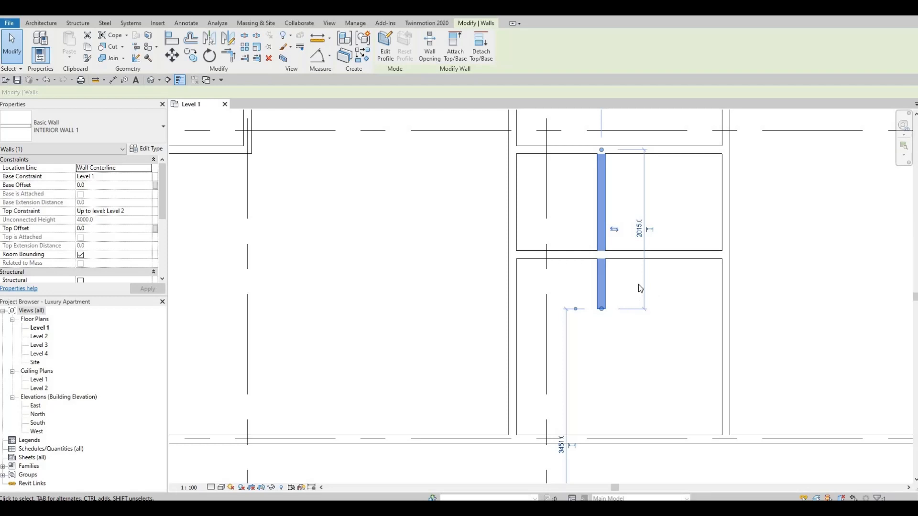
pyautogui.scroll(-1, 623, 290)
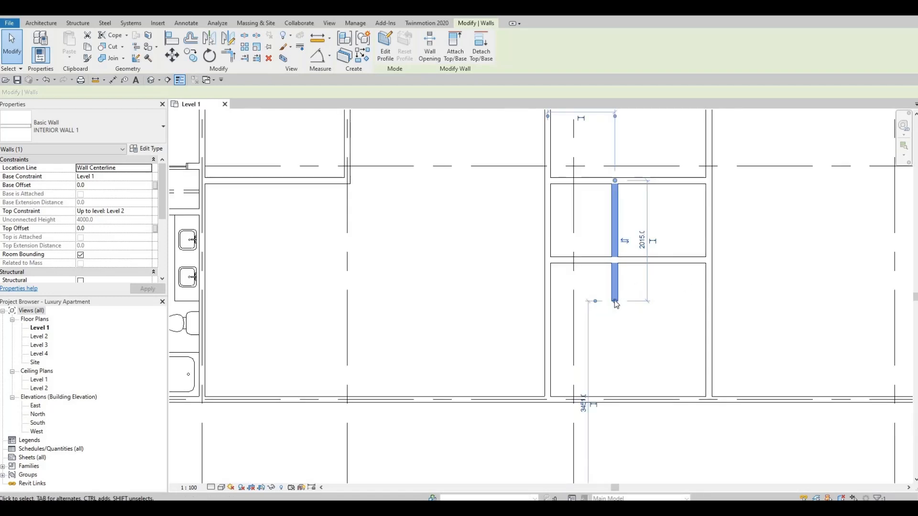
pyautogui.scroll(-1, 624, 308)
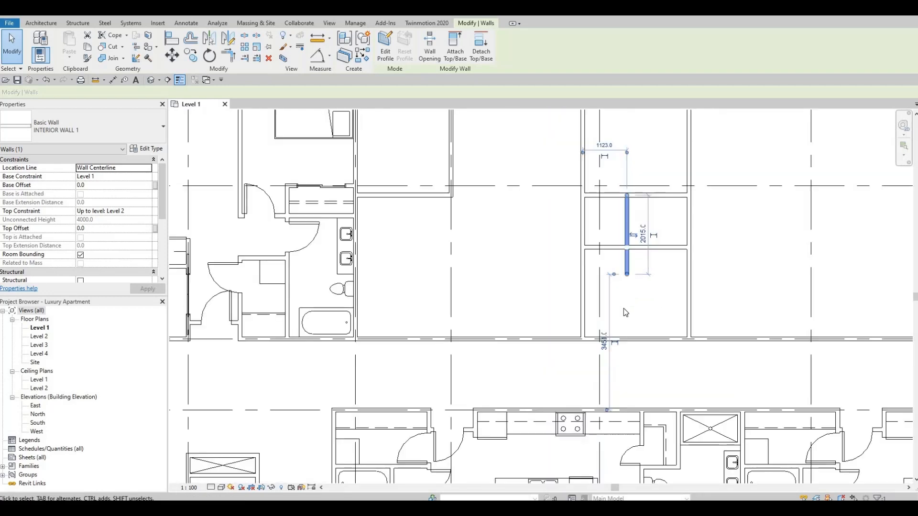
pyautogui.press('Escape')
pyautogui.press('Escape')
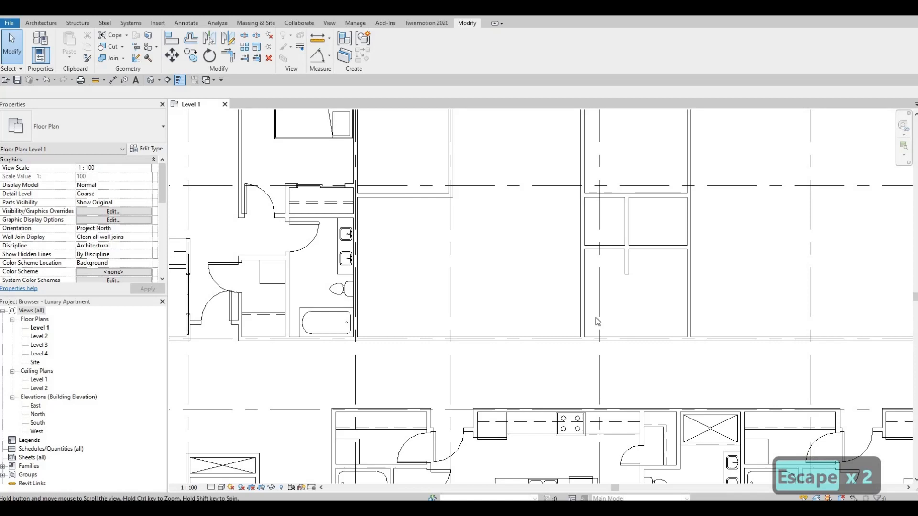
# Step: Split the vertical wall just left of grid 8 at a point between the two horizontal walls
pyautogui.scroll(-2, 593, 334)
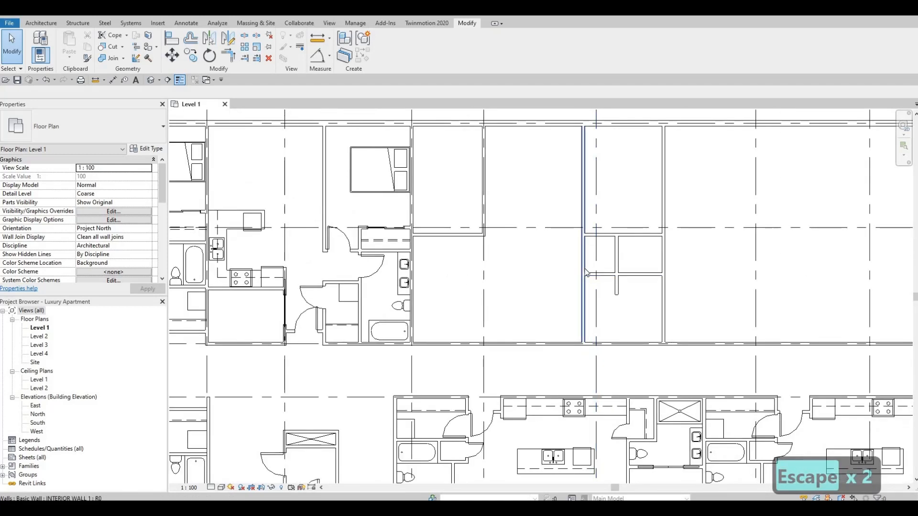
pyautogui.press('s')
pyautogui.press('l')
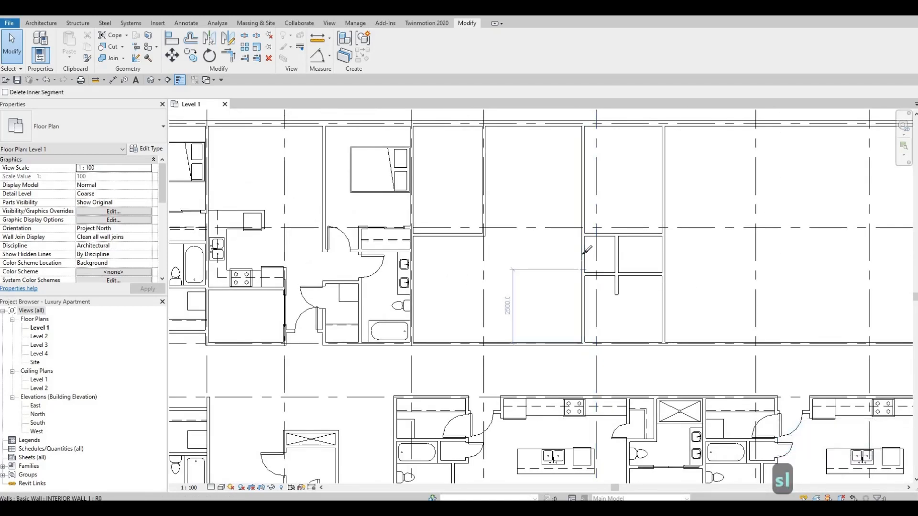
pyautogui.scroll(1, 587, 252)
pyautogui.scroll(1, 587, 252)
pyautogui.press('Escape')
pyautogui.press('Escape')
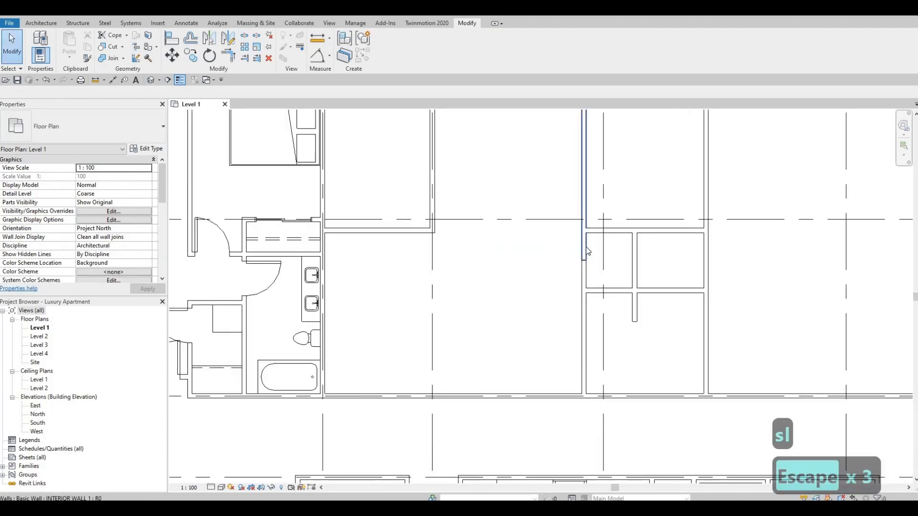
# Step: Trim the two split wall segments to corners with the upper and lower horizontal walls, opening the gap between them
pyautogui.press('t')
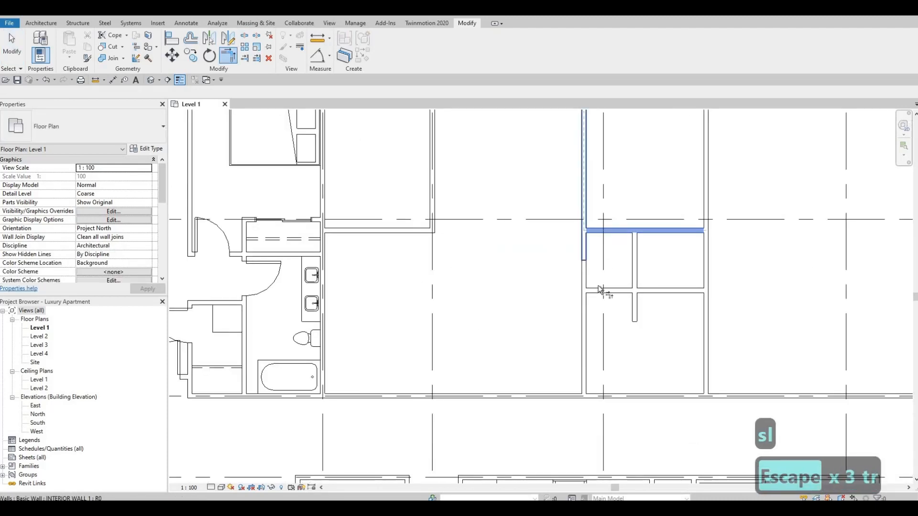
pyautogui.press('r')
pyautogui.click(599, 291)
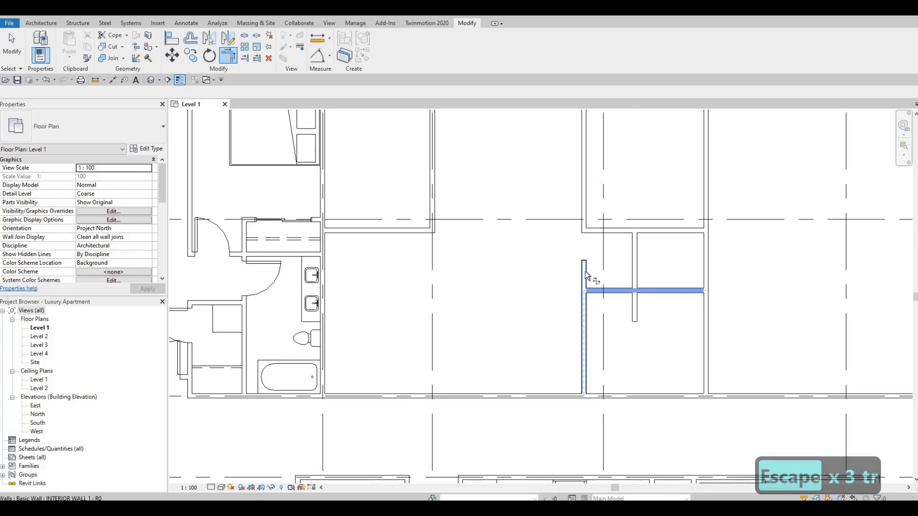
pyautogui.click(587, 276)
pyautogui.scroll(-4, 588, 287)
pyautogui.press('Escape')
pyautogui.press('Escape')
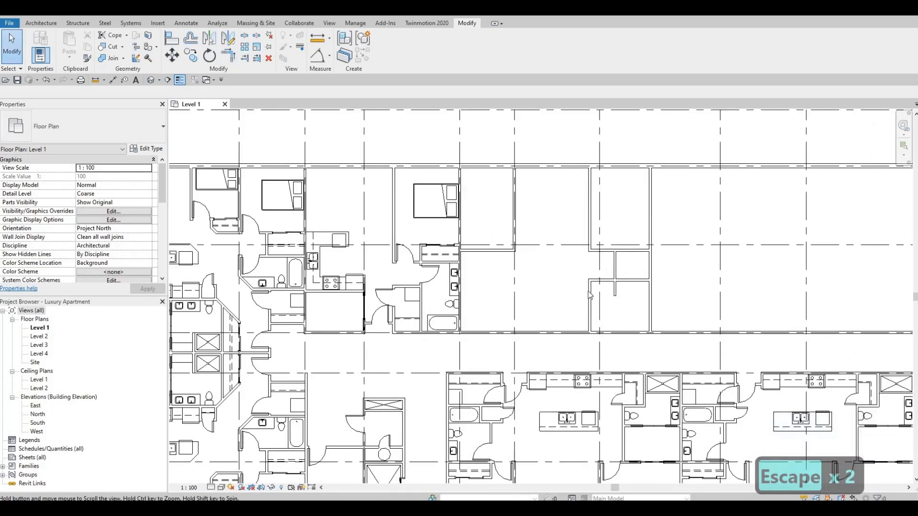
# Step: Draw a horizontal interior wall about 2427 mm long from the unit's left wall to grid 7, below the existing horizontal wall
pyautogui.scroll(2, 624, 227)
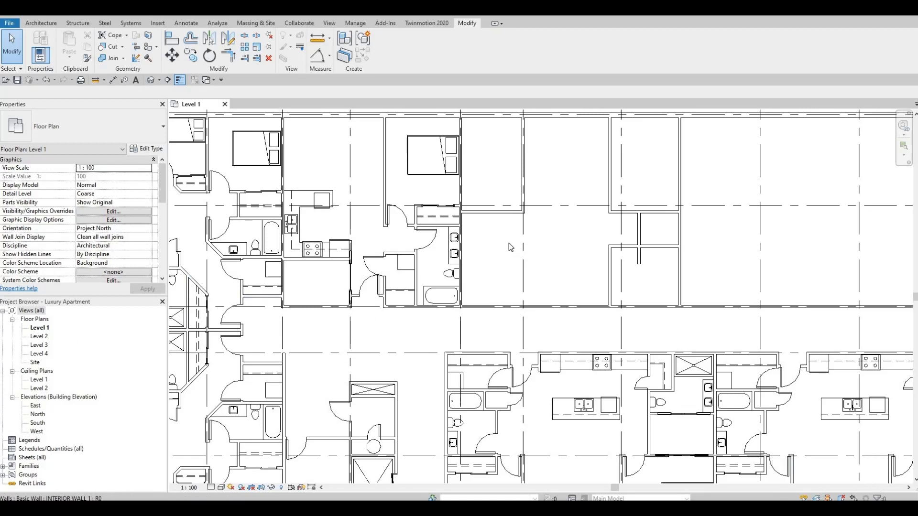
pyautogui.click(617, 247)
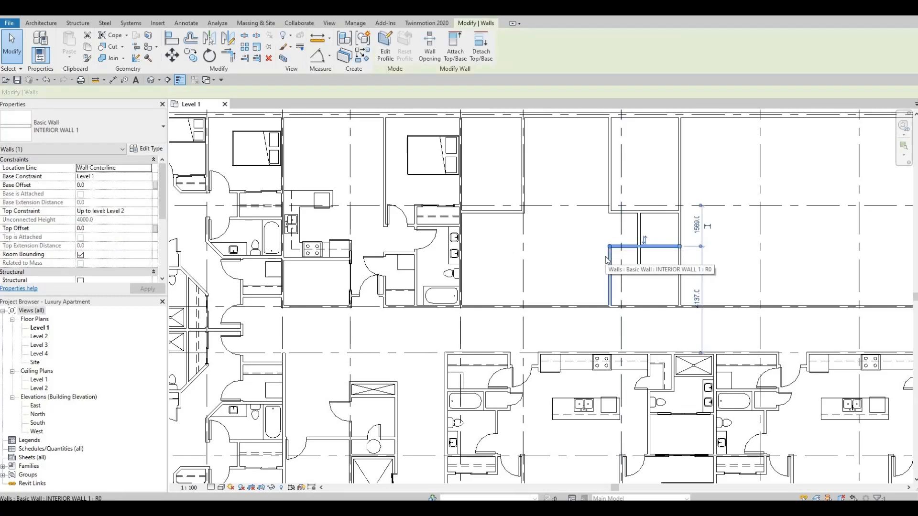
pyautogui.press('c')
pyautogui.press('s')
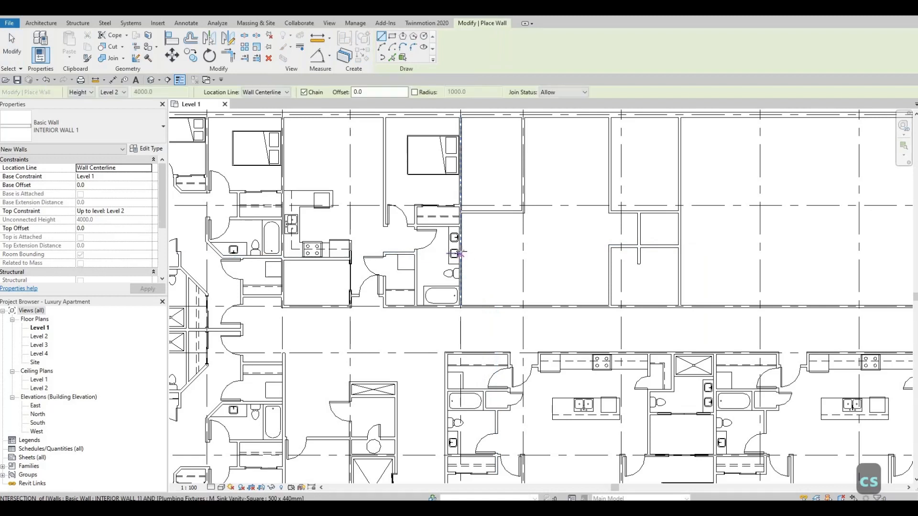
pyautogui.click(459, 252)
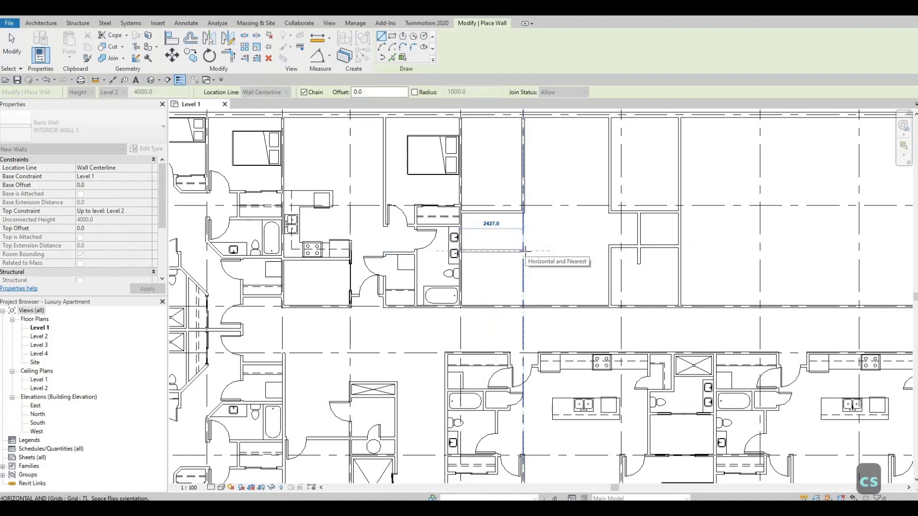
pyautogui.click(516, 259)
pyautogui.press('Escape')
pyautogui.press('Escape')
pyautogui.press('Escape')
pyautogui.press('Escape')
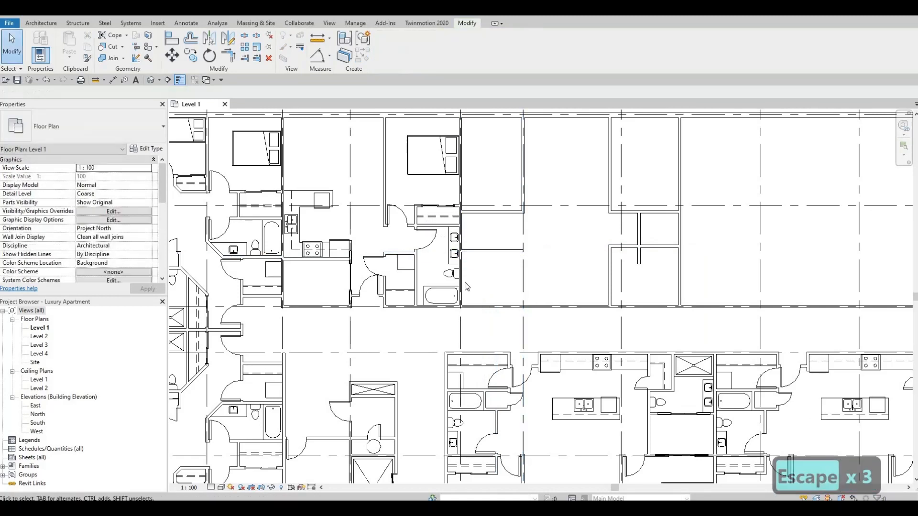
# Step: Reference the new horizontal wall's dimension to the horizontal wall above it and set that distance to 1421 mm
pyautogui.click(485, 252)
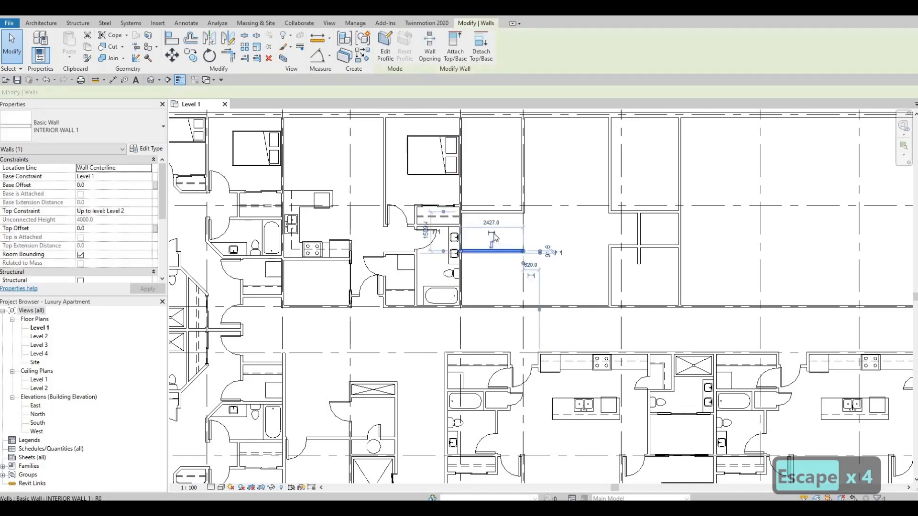
pyautogui.scroll(2, 495, 237)
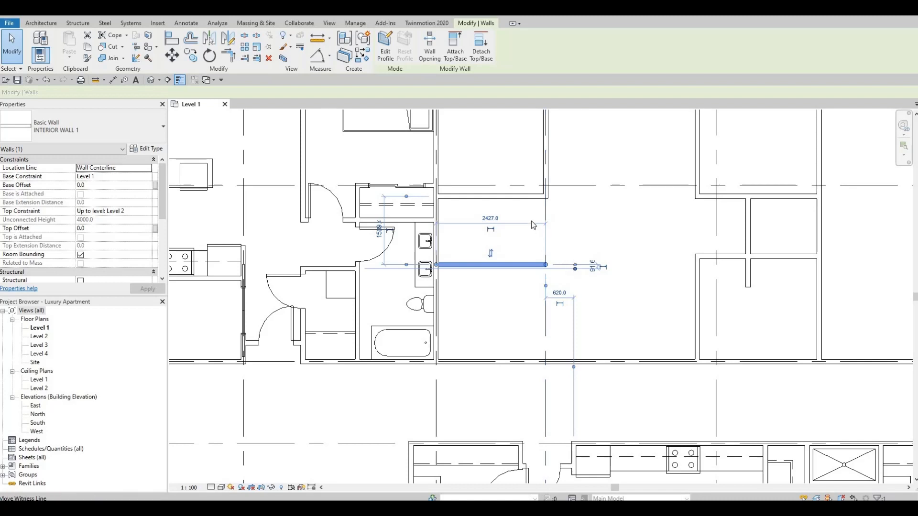
pyautogui.moveTo(532, 221); pyautogui.dragTo(522, 202)
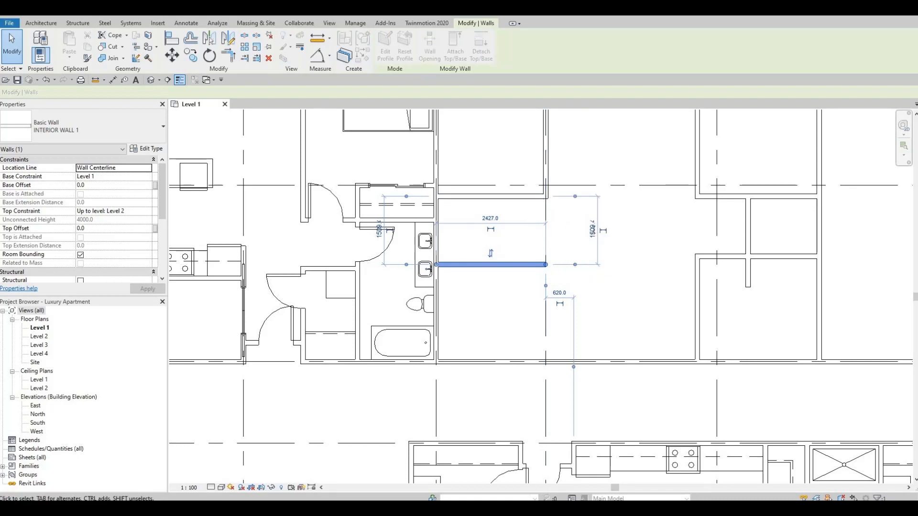
pyautogui.click(593, 230)
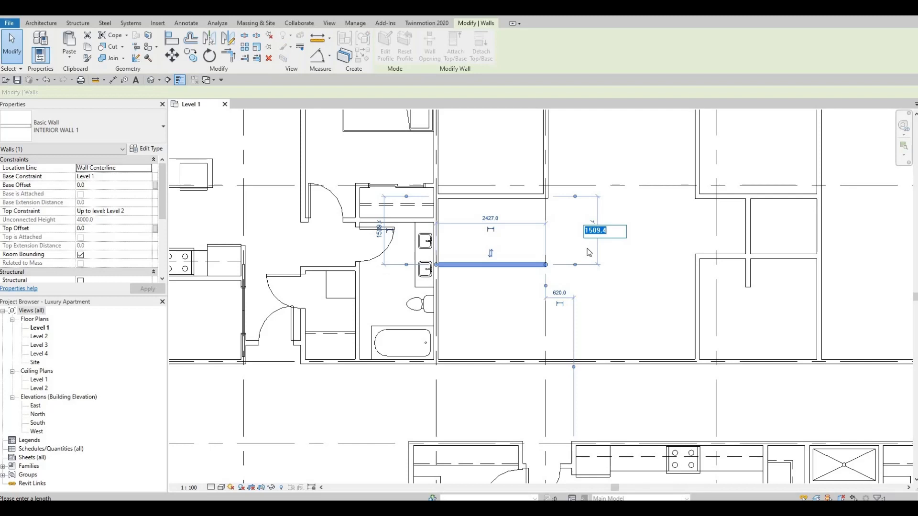
pyautogui.write('1')
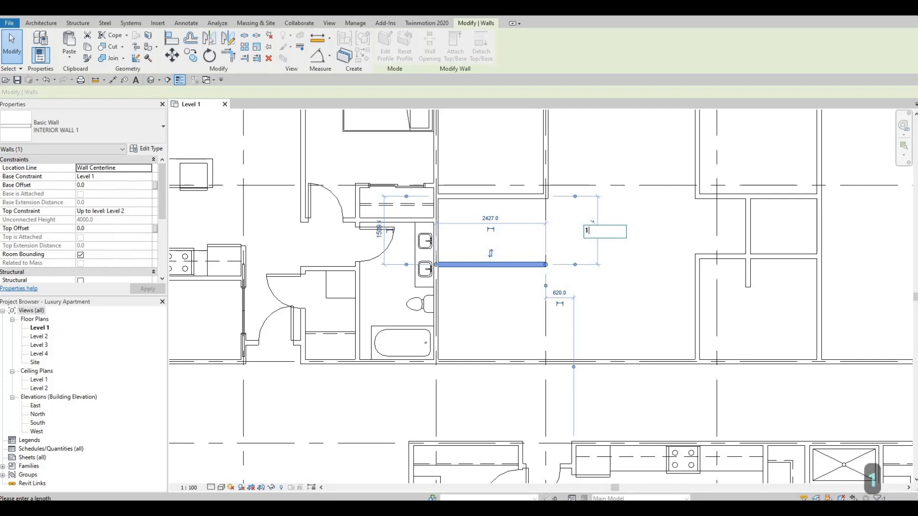
pyautogui.write('421')
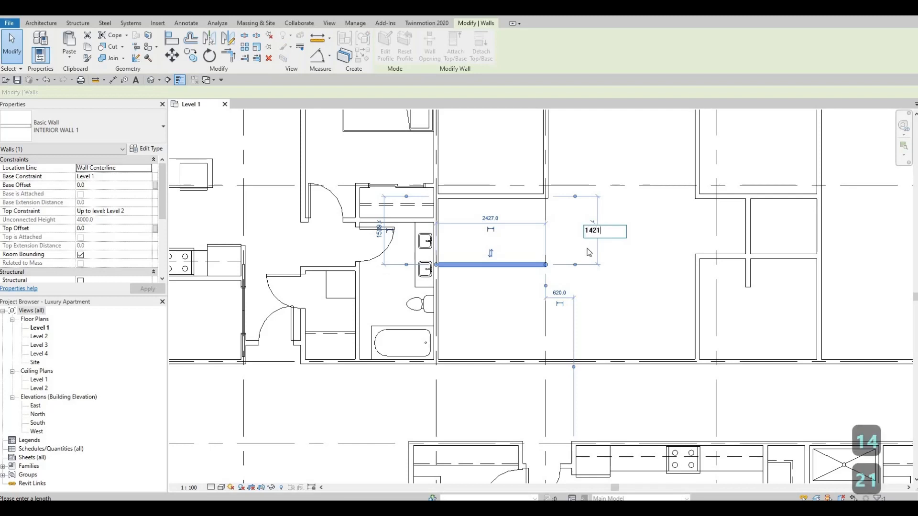
pyautogui.press('Return')
pyautogui.press('Escape')
pyautogui.press('Escape')
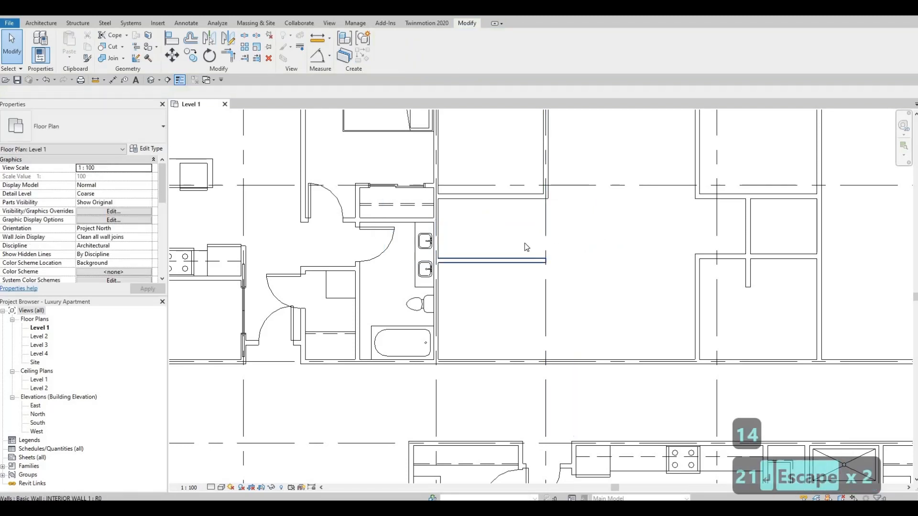
pyautogui.press('Escape')
pyautogui.moveTo(518, 294); pyautogui.dragTo(516, 279, button='middle')
pyautogui.scroll(-1, 515, 279)
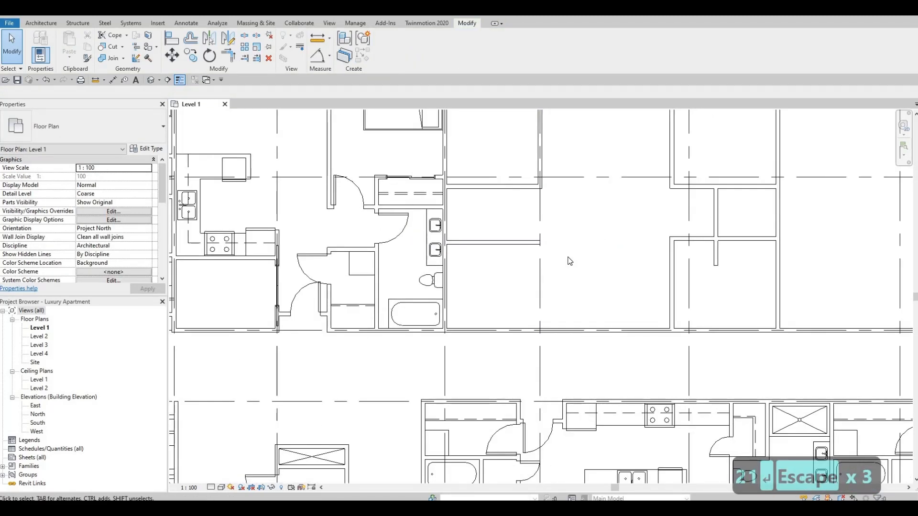
pyautogui.click(686, 237)
pyautogui.press('c')
pyautogui.press('s')
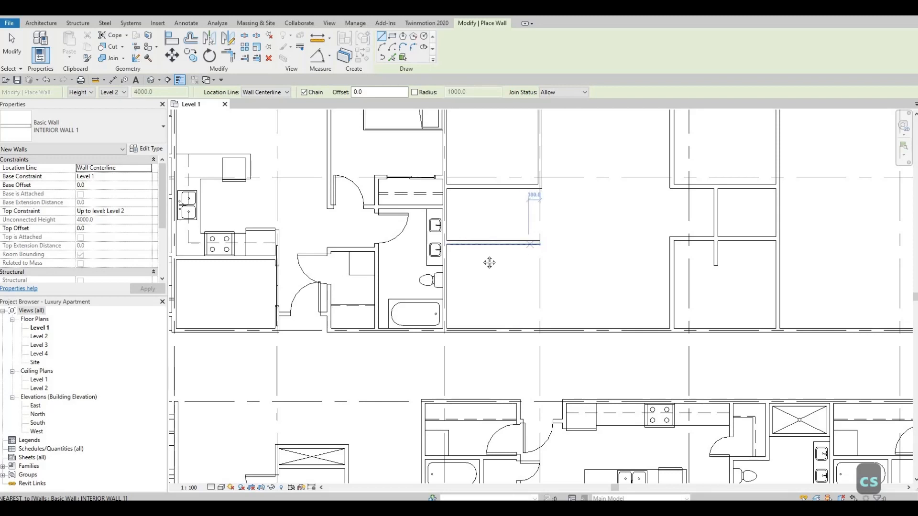
pyautogui.moveTo(501, 275); pyautogui.dragTo(510, 224, button='middle')
pyautogui.scroll(-2, 510, 225)
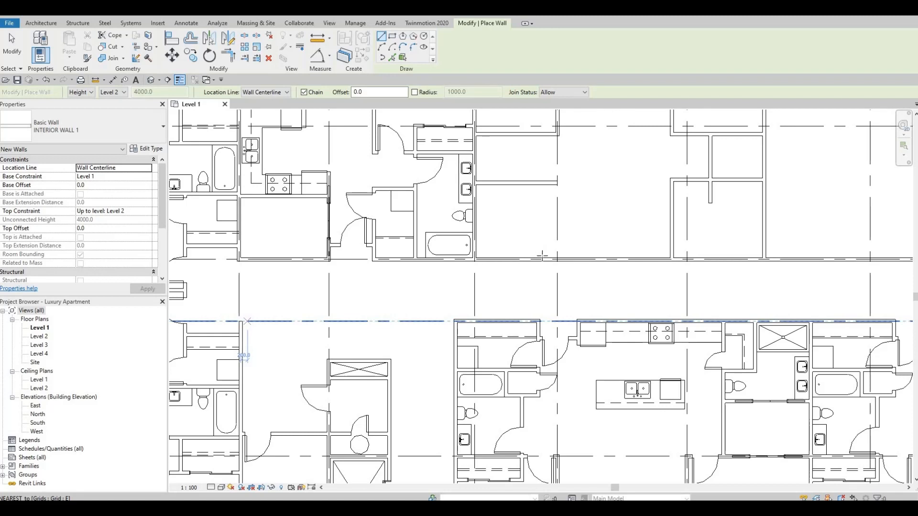
pyautogui.press('Escape')
pyautogui.press('Escape')
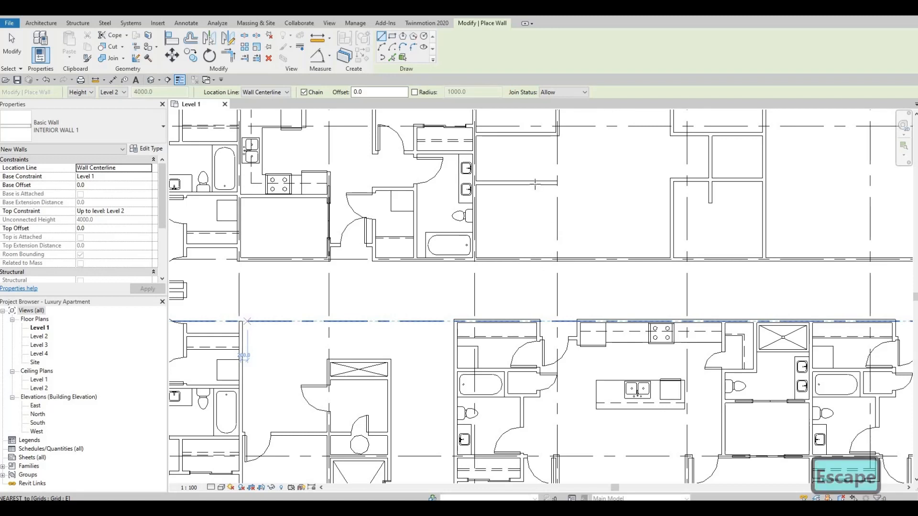
pyautogui.press('Escape')
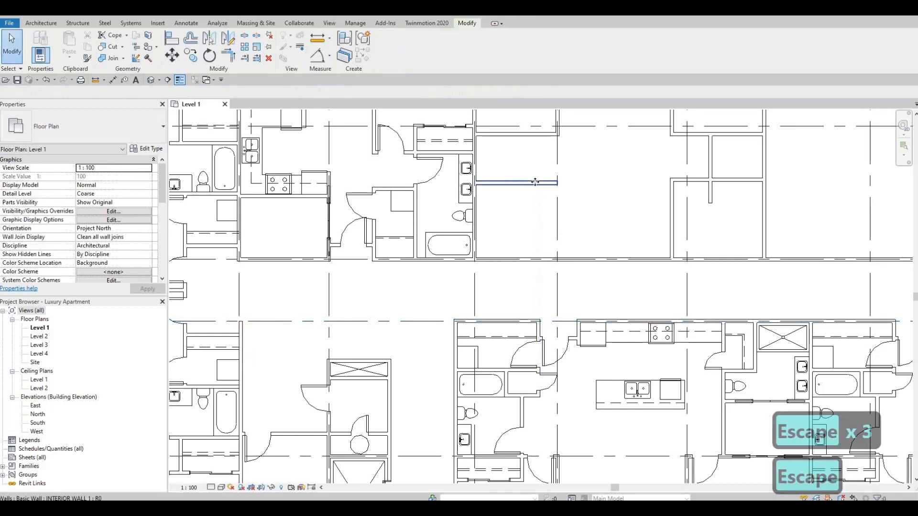
# Step: Draw a vertical INTERIOR WALL 1 about 2240 mm long from the corridor wall up to the new horizontal wall, just left of grid 7
pyautogui.click(536, 183)
pyautogui.press('c')
pyautogui.press('s')
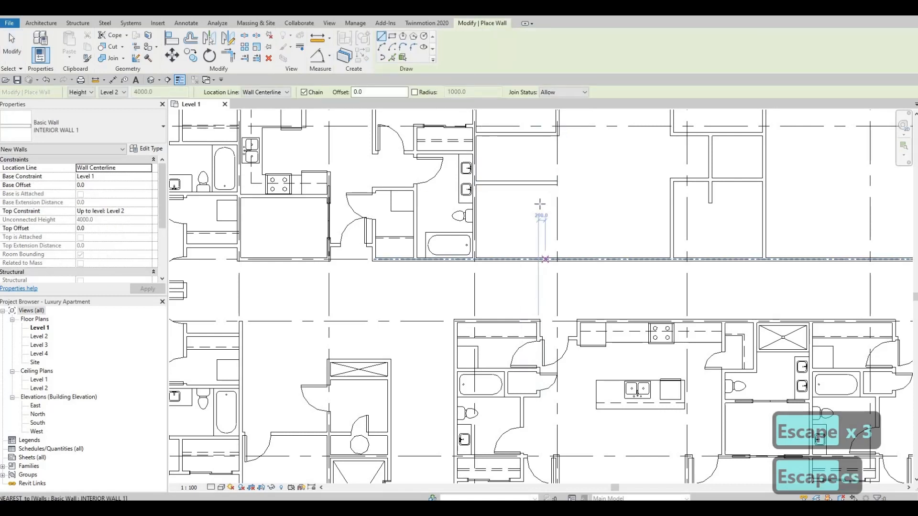
pyautogui.click(545, 260)
pyautogui.click(546, 183)
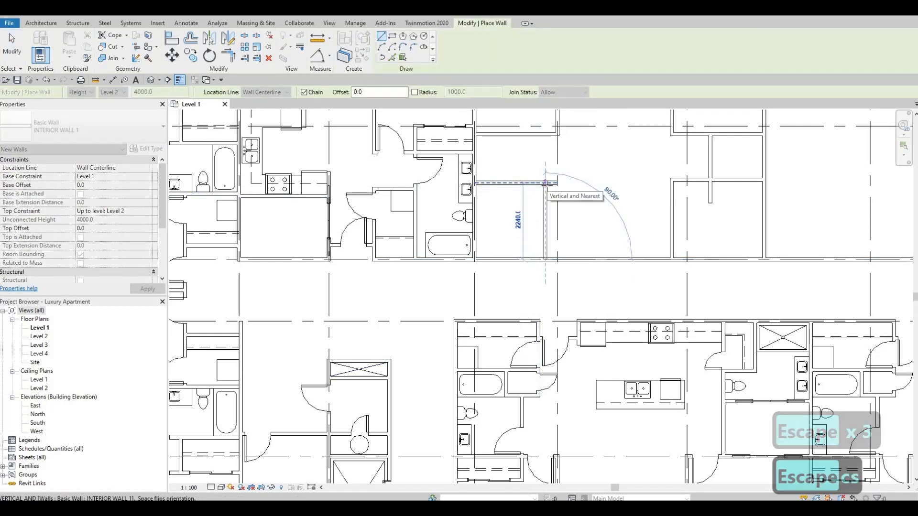
pyautogui.press('Escape')
pyautogui.press('Escape')
pyautogui.press('Escape')
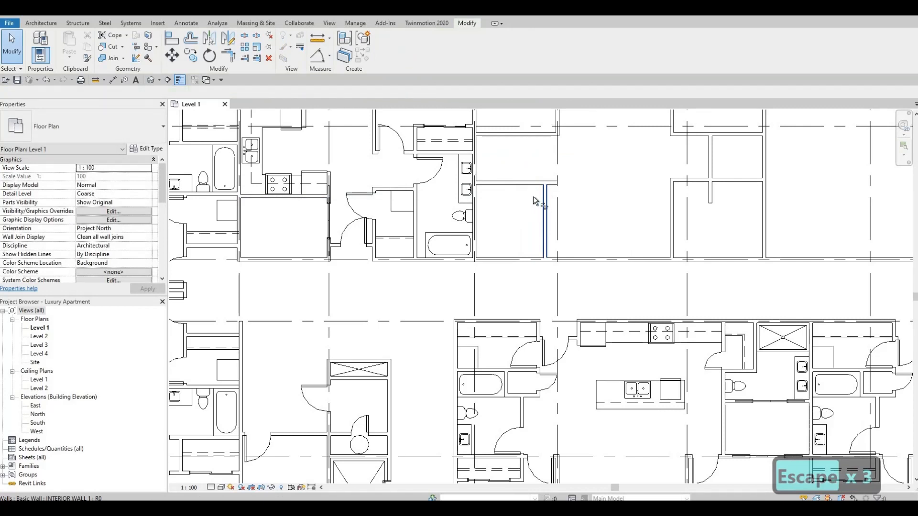
# Step: Trim the new horizontal and vertical walls to a corner, removing the overhang toward grid 7
pyautogui.press('t')
pyautogui.press('r')
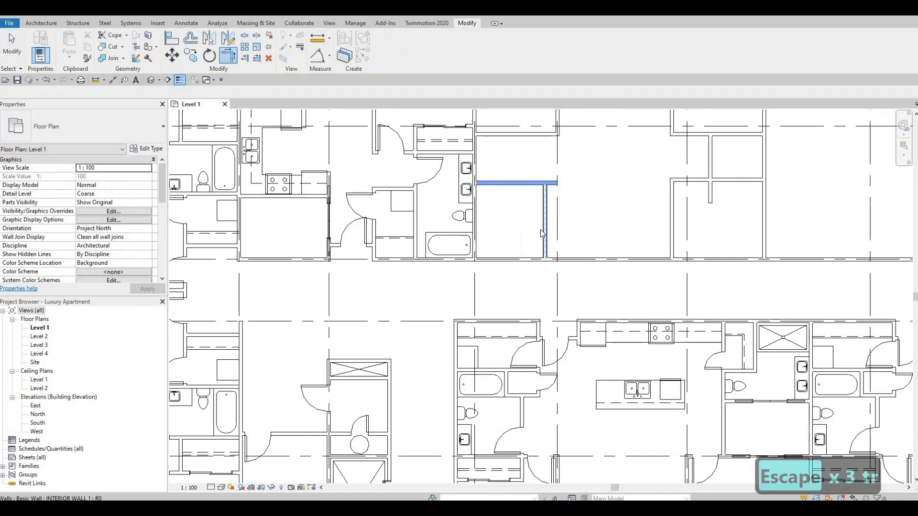
pyautogui.click(542, 229)
pyautogui.press('Escape')
pyautogui.press('Escape')
# Step: Set the new vertical wall's distance from the unit's left wall to 1954 mm
pyautogui.click(542, 228)
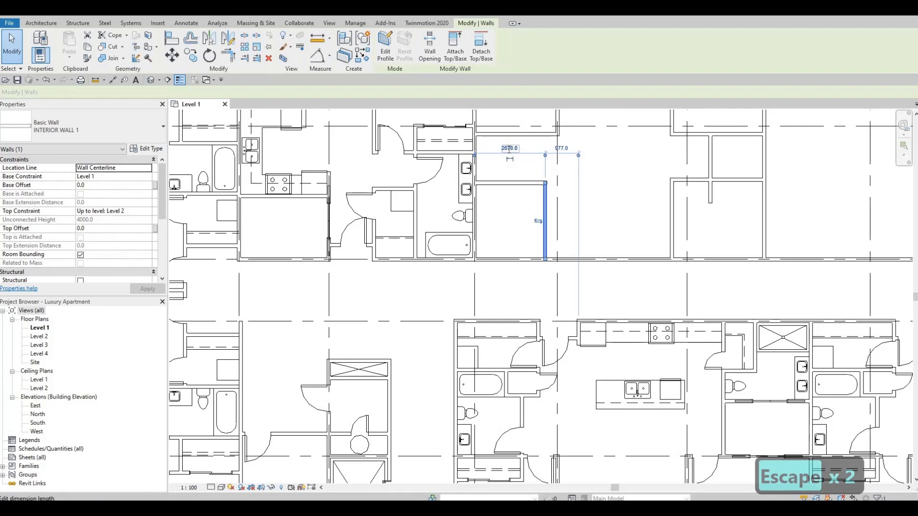
pyautogui.click(509, 148)
pyautogui.write('1954')
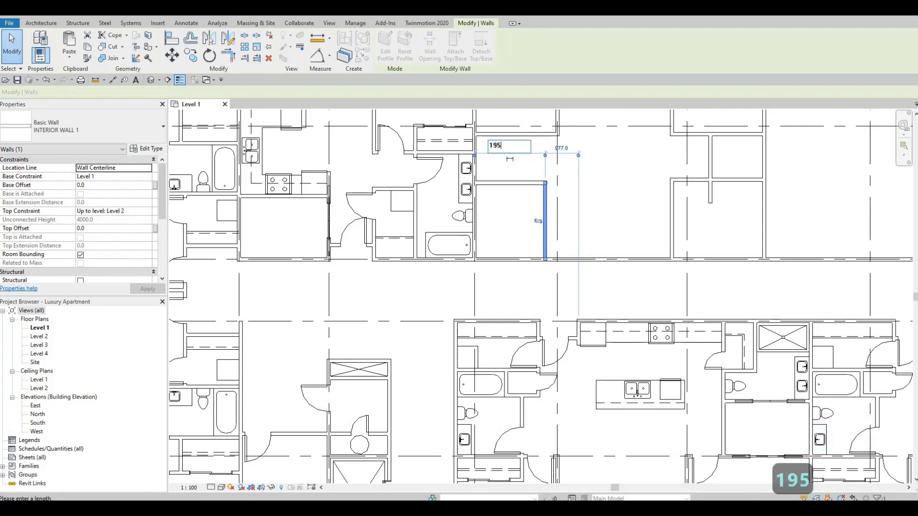
pyautogui.press('Return')
pyautogui.press('Escape')
pyautogui.press('Escape')
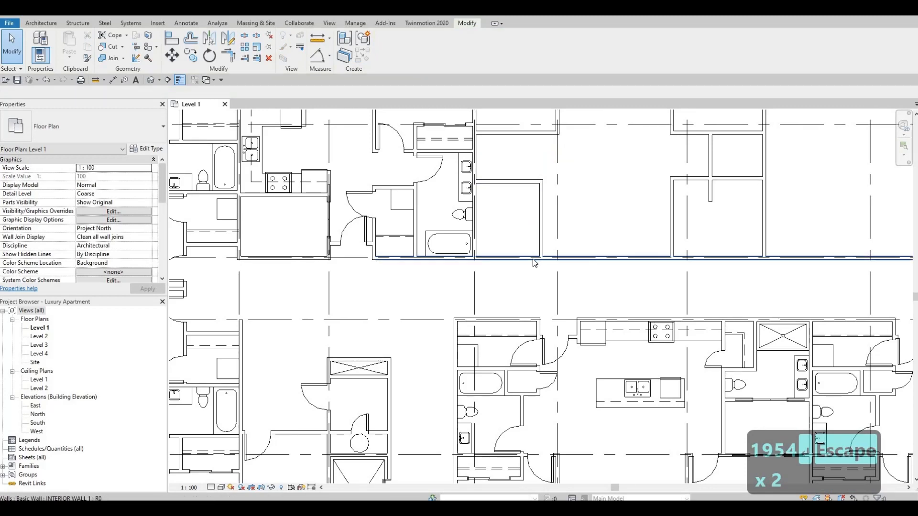
# Step: Draw a short horizontal wall rightward from the new vertical wall past grid 7, aligned with the neighbouring unit's recessed entry wall
pyautogui.moveTo(519, 267); pyautogui.dragTo(524, 265, button='middle')
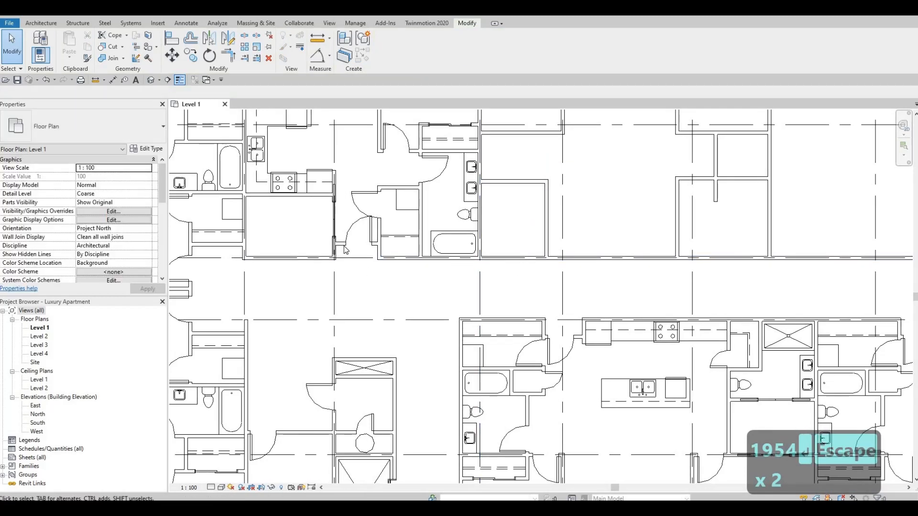
pyautogui.click(376, 249)
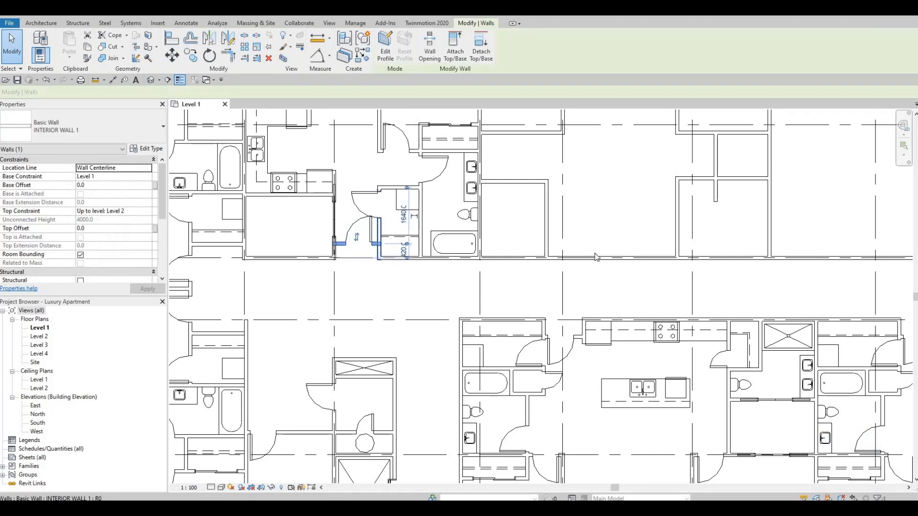
pyautogui.press('Escape')
pyautogui.press('Escape')
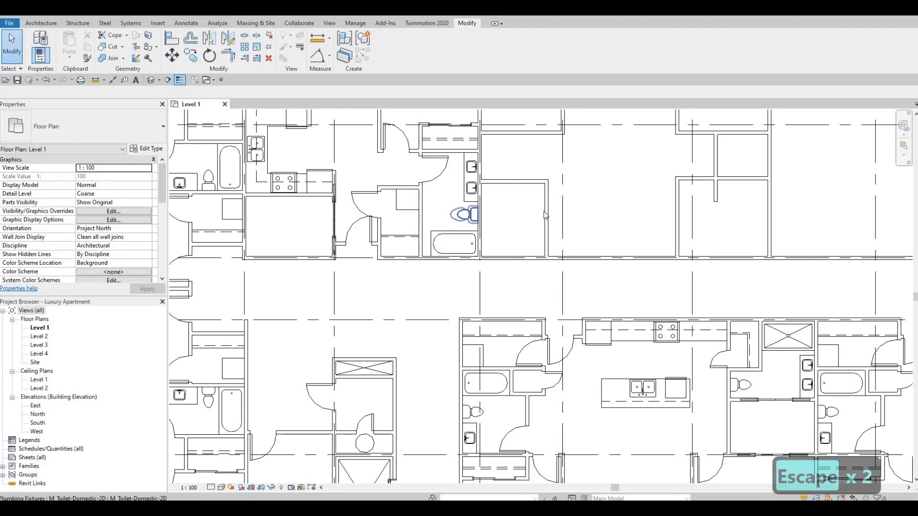
pyautogui.click(547, 228)
pyautogui.press('c')
pyautogui.press('s')
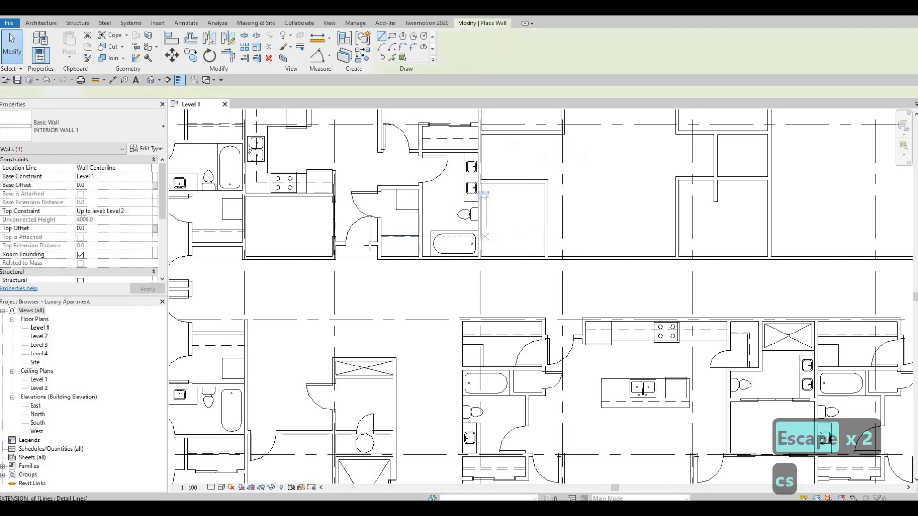
pyautogui.scroll(1, 405, 234)
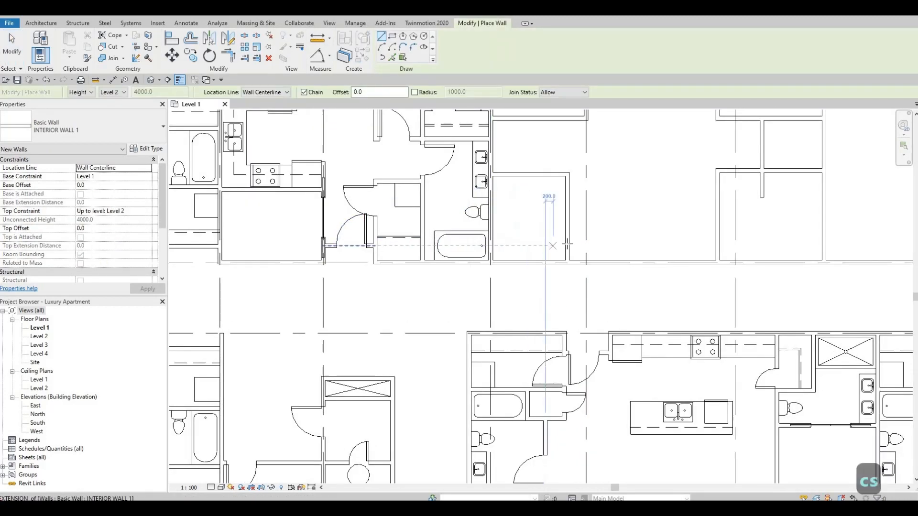
pyautogui.click(599, 242)
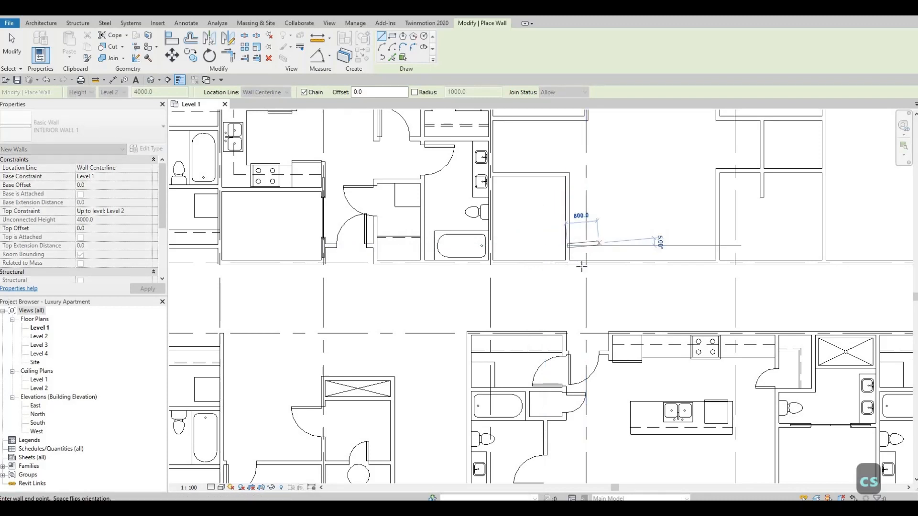
pyautogui.click(617, 246)
pyautogui.press('Escape')
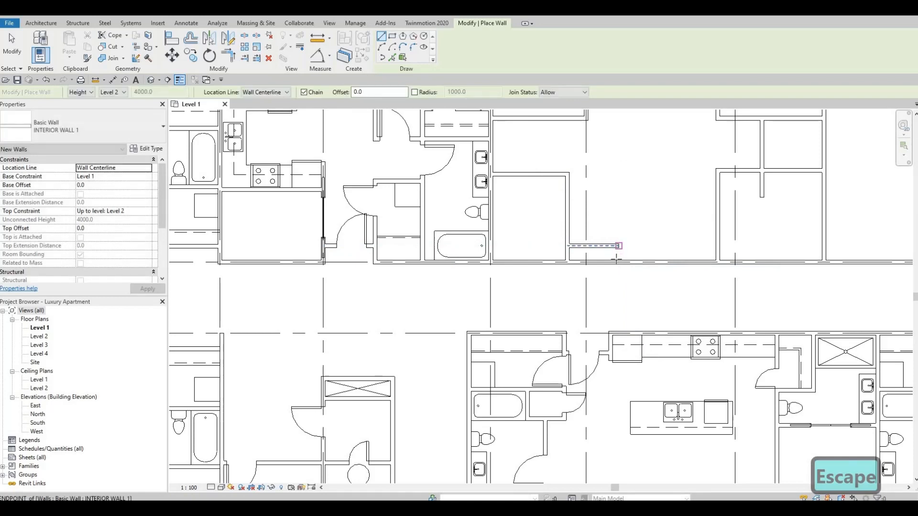
# Step: Draw a short vertical wall from the free end of the short horizontal wall down to the corridor wall
pyautogui.click(618, 246)
pyautogui.click(619, 262)
pyautogui.press('Escape')
pyautogui.press('Escape')
pyautogui.press('Escape')
pyautogui.press('Escape')
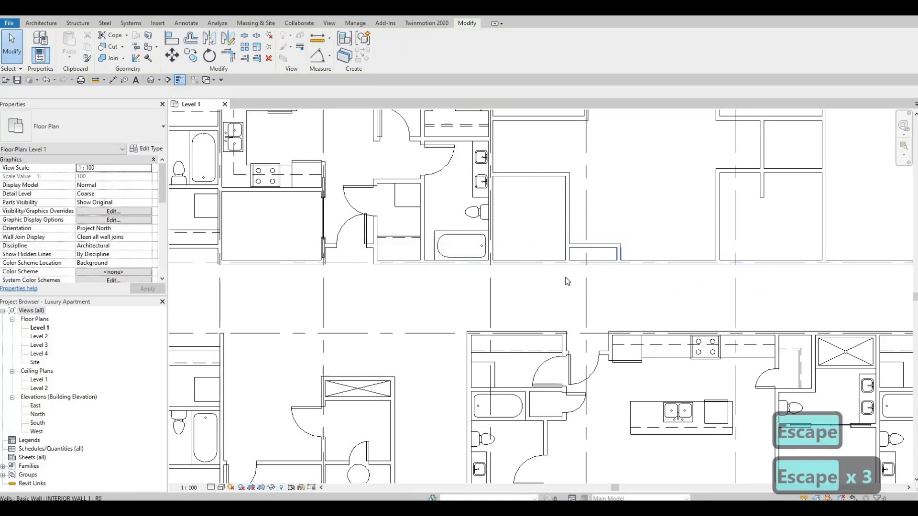
# Step: Move the witness line of the short vertical entry wall's temporary dimension to the vertical wall beside the entry recess
pyautogui.moveTo(609, 259); pyautogui.dragTo(571, 268, button='middle')
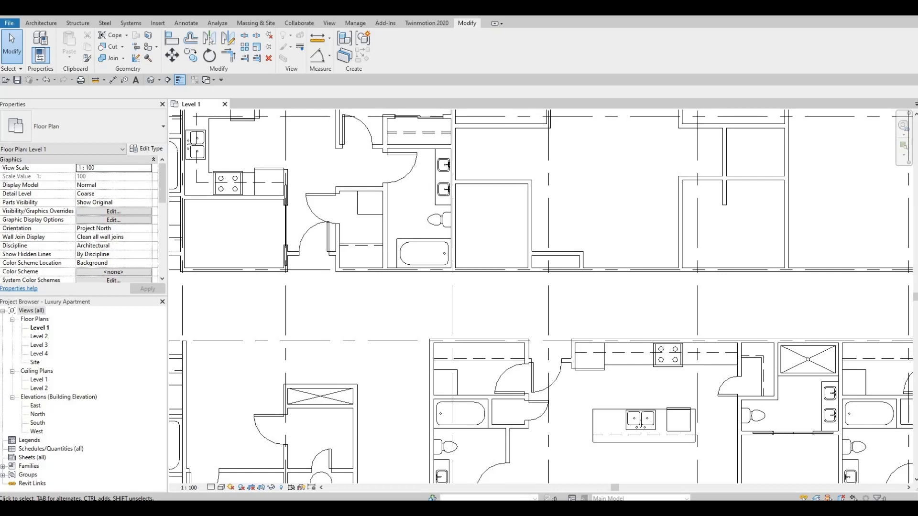
pyautogui.press('Escape')
pyautogui.press('Escape')
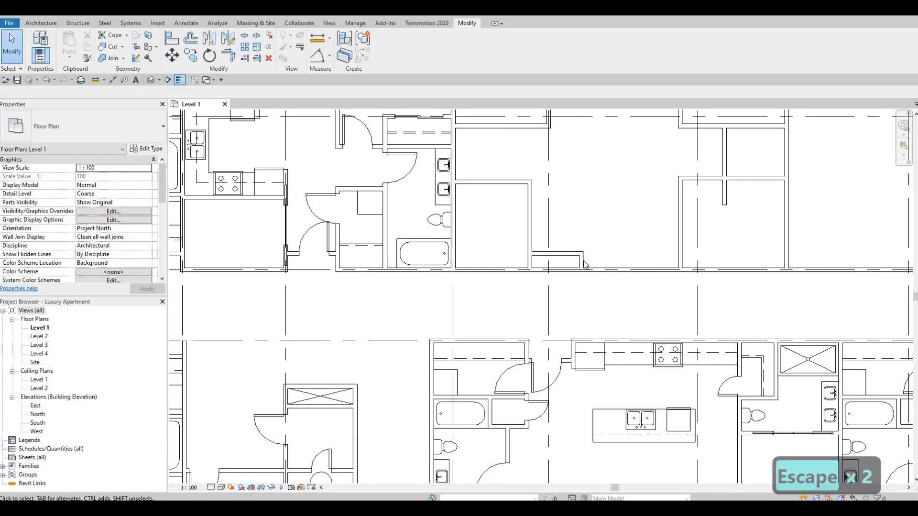
pyautogui.click(575, 286)
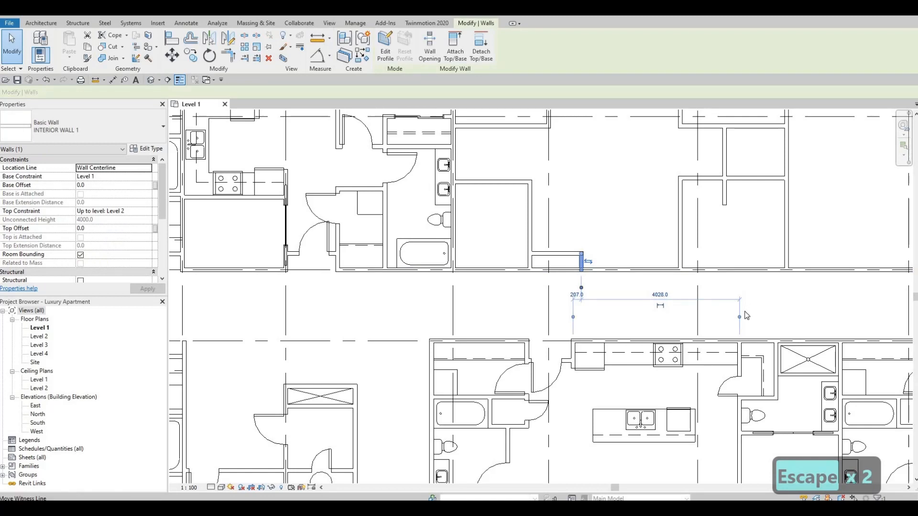
pyautogui.moveTo(740, 318); pyautogui.dragTo(531, 259)
pyautogui.moveTo(638, 285); pyautogui.dragTo(632, 286)
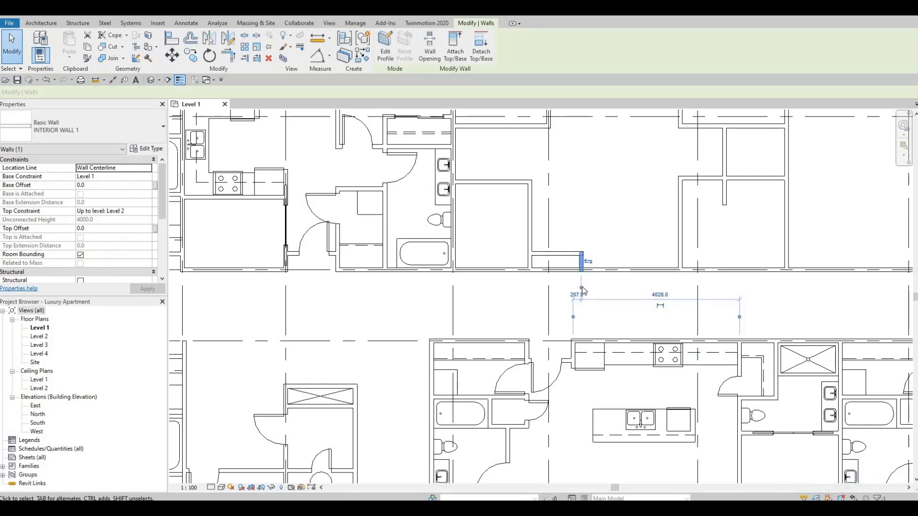
pyautogui.moveTo(535, 270); pyautogui.dragTo(530, 267)
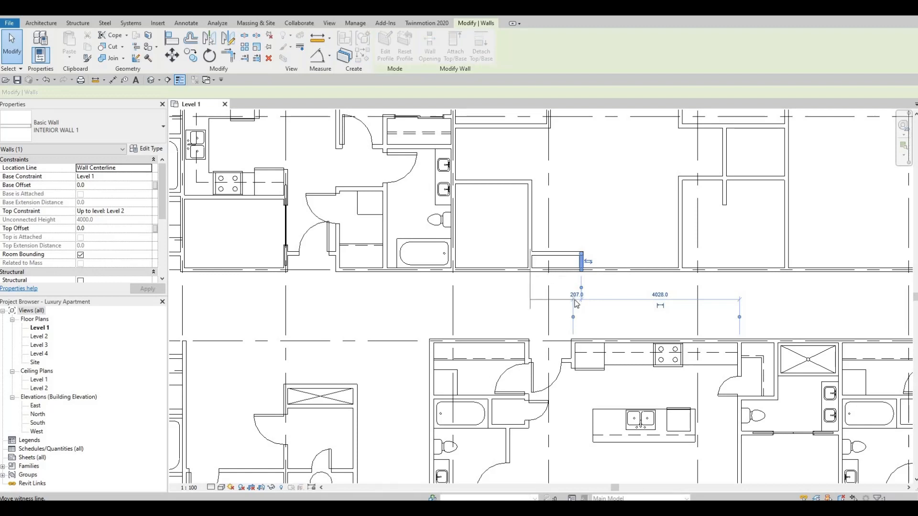
# Step: Set the short vertical entry wall's distance from the neighbouring vertical wall to 1385 mm
pyautogui.press('Escape')
pyautogui.press('Escape')
pyautogui.scroll(3, 576, 302)
pyautogui.click(588, 232)
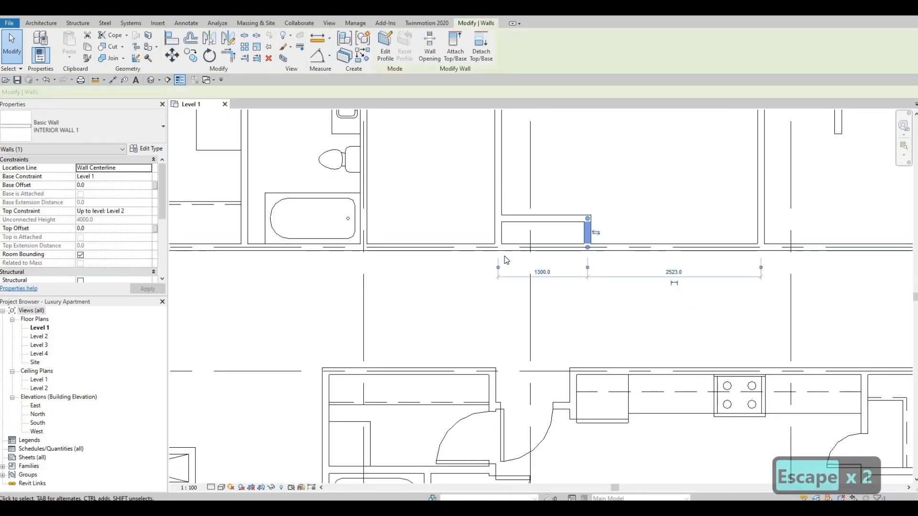
pyautogui.click(543, 274)
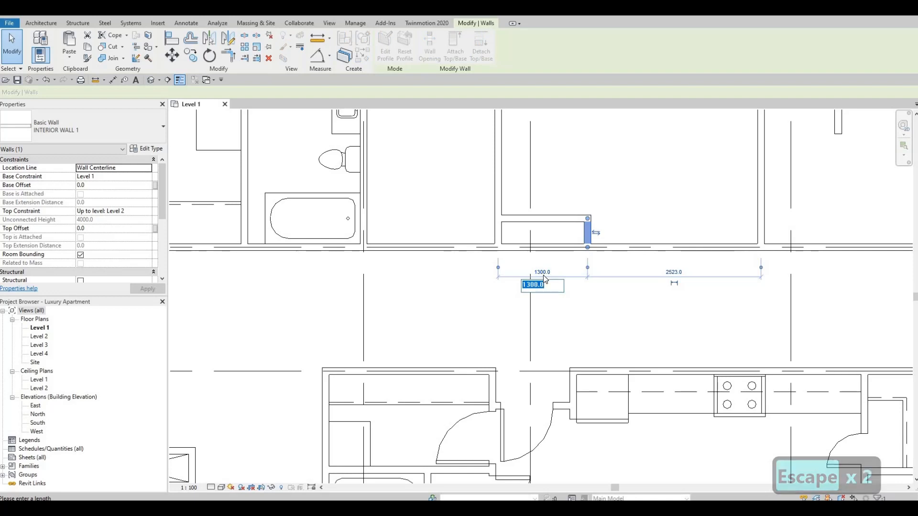
pyautogui.write('1')
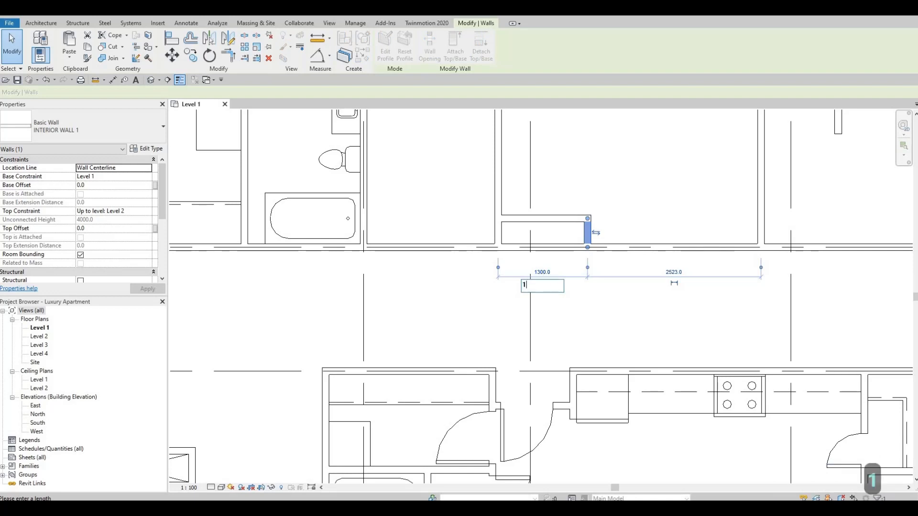
pyautogui.write('385')
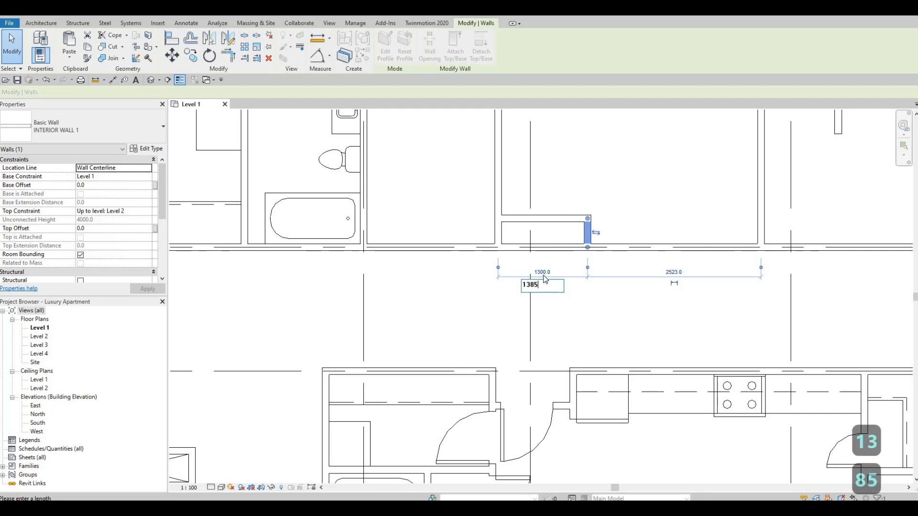
pyautogui.press('Return')
pyautogui.press('Escape')
pyautogui.press('Escape')
# Step: Extend the short vertical entry wall upward past the short horizontal wall to a length of about 700 mm
pyautogui.moveTo(582, 241); pyautogui.dragTo(575, 261, button='middle')
pyautogui.scroll(-1, 574, 261)
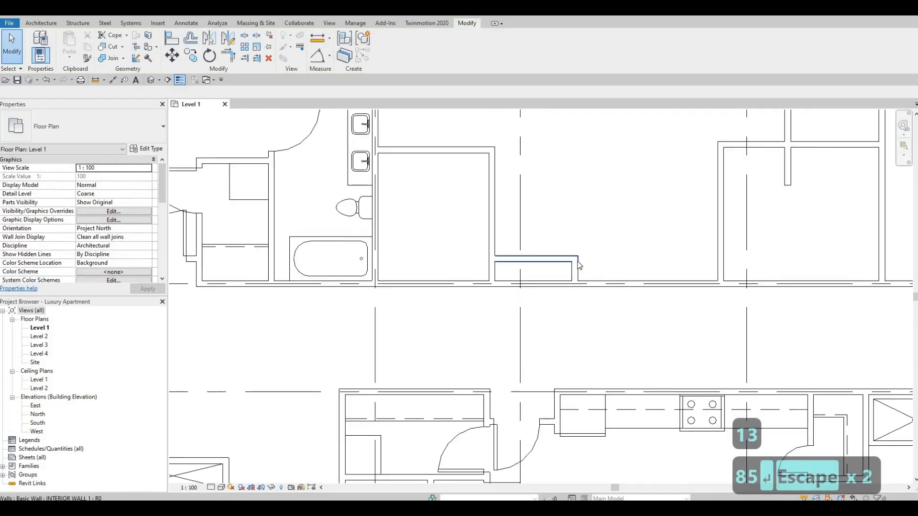
pyautogui.click(577, 261)
pyautogui.moveTo(575, 259); pyautogui.dragTo(576, 234)
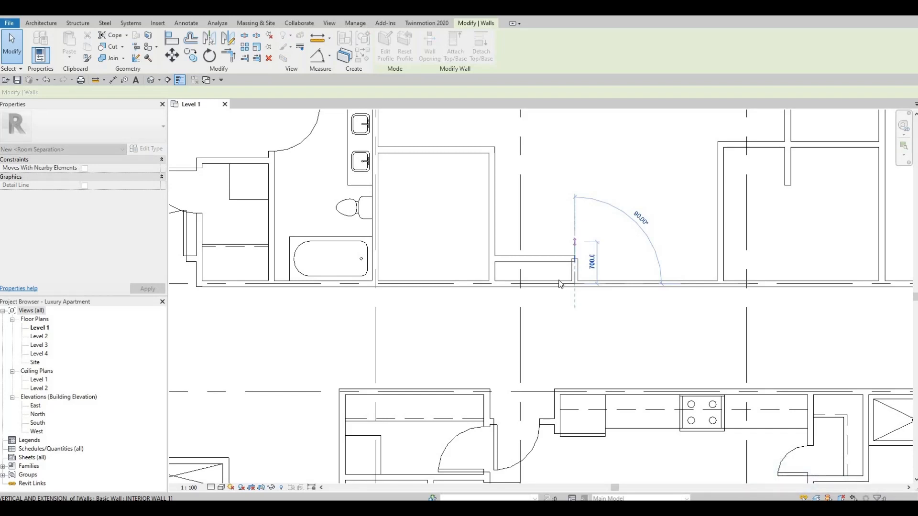
pyautogui.press('Escape')
pyautogui.moveTo(526, 285); pyautogui.dragTo(563, 289, button='middle')
pyautogui.scroll(-1, 535, 312)
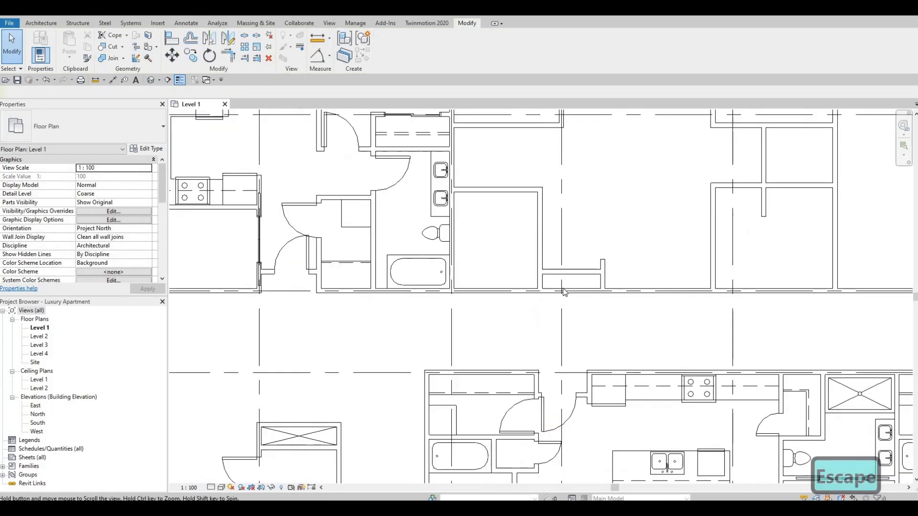
# Step: Split the corridor wall between the two vertical walls of the recessed entry
pyautogui.scroll(-1, 564, 292)
pyautogui.press('s')
pyautogui.press('l')
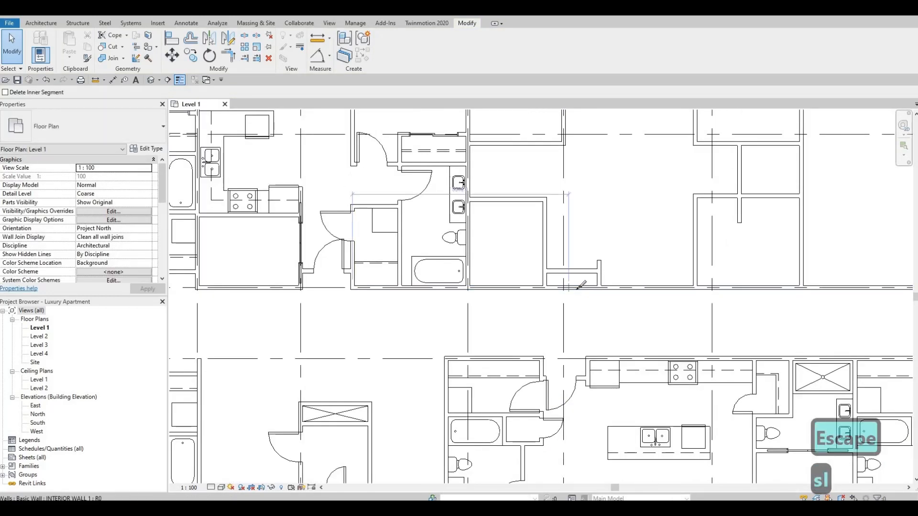
pyautogui.press('Escape')
pyautogui.press('Escape')
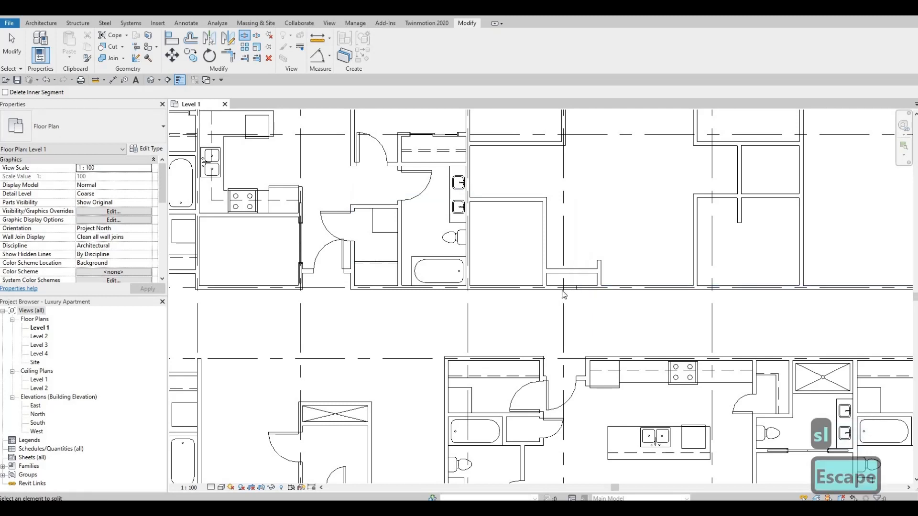
# Step: Trim the two corridor wall segments to the vertical walls on either side, opening up the recessed entry
pyautogui.press('t')
pyautogui.press('r')
pyautogui.click(539, 288)
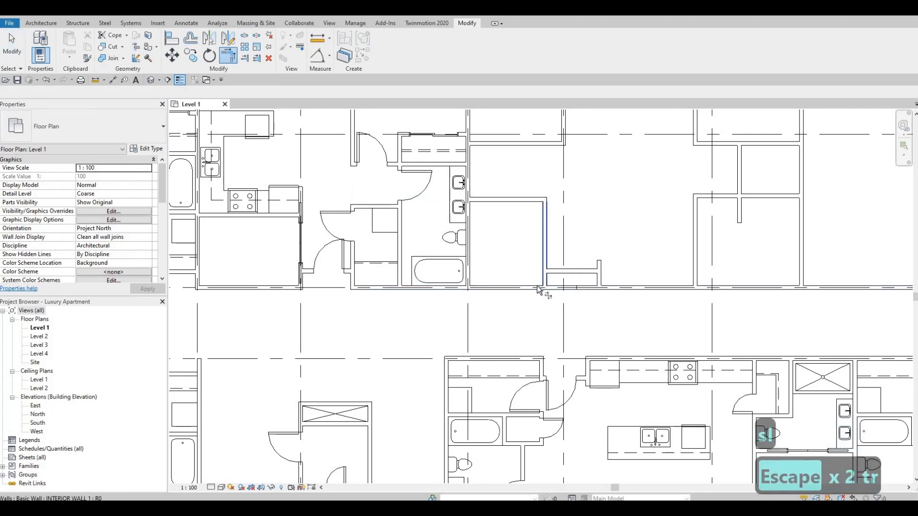
pyautogui.click(542, 285)
pyautogui.click(607, 287)
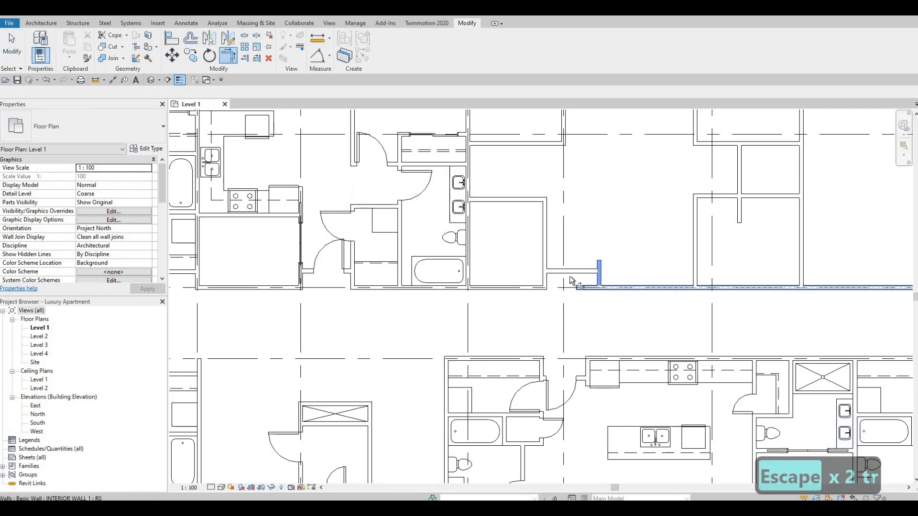
pyautogui.scroll(-2, 506, 264)
pyautogui.moveTo(433, 238); pyautogui.dragTo(498, 274, button='middle')
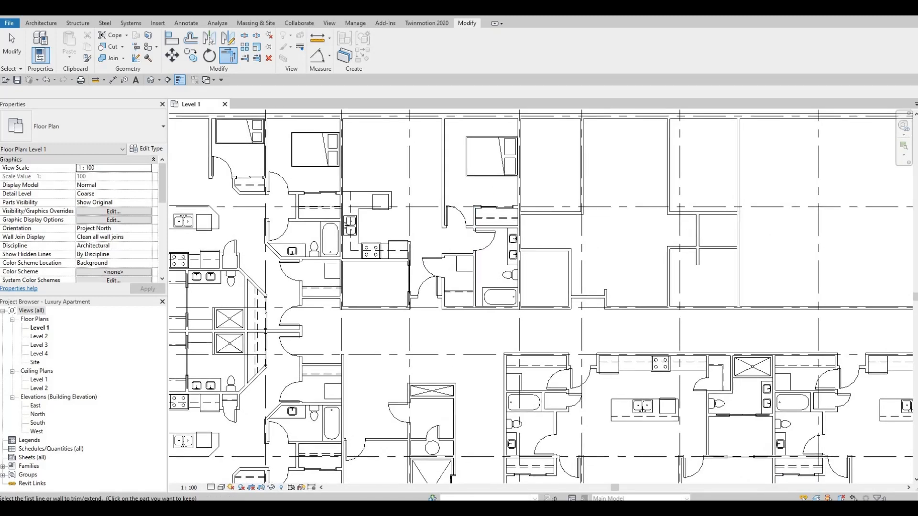
pyautogui.press('Escape')
pyautogui.press('Escape')
pyautogui.press('Escape')
# Step: Draw a matching vertical interior wall about 1371 mm long between the bedroom's lower wall and the top wall of the room below
pyautogui.click(568, 263)
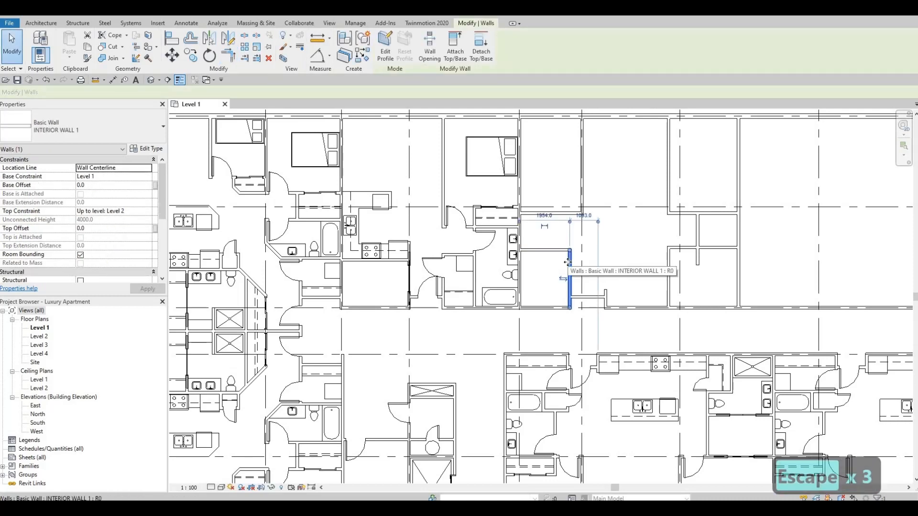
pyautogui.press('c')
pyautogui.press('s')
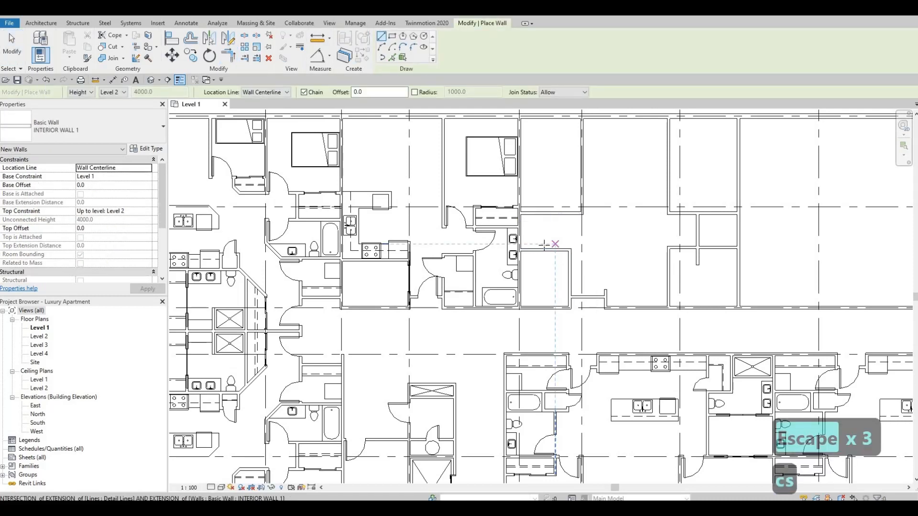
pyautogui.click(555, 215)
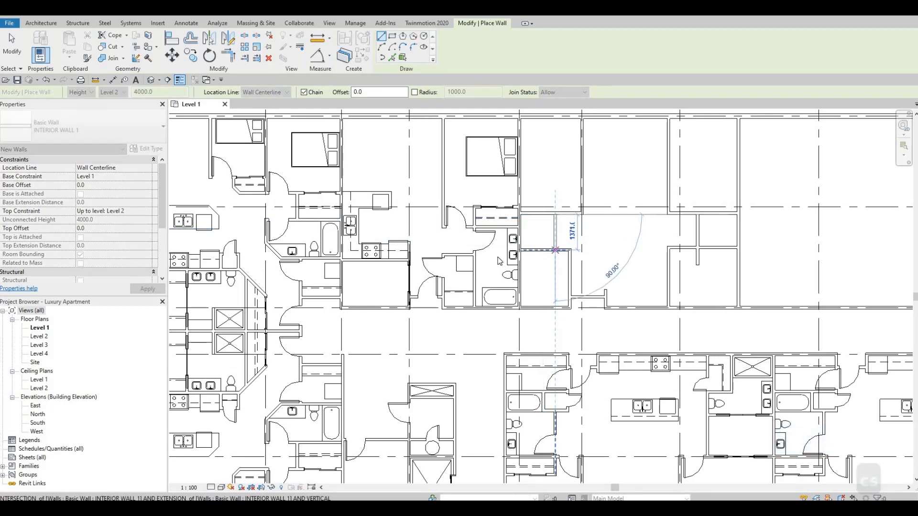
pyautogui.press('Escape')
pyautogui.press('Escape')
pyautogui.press('Escape')
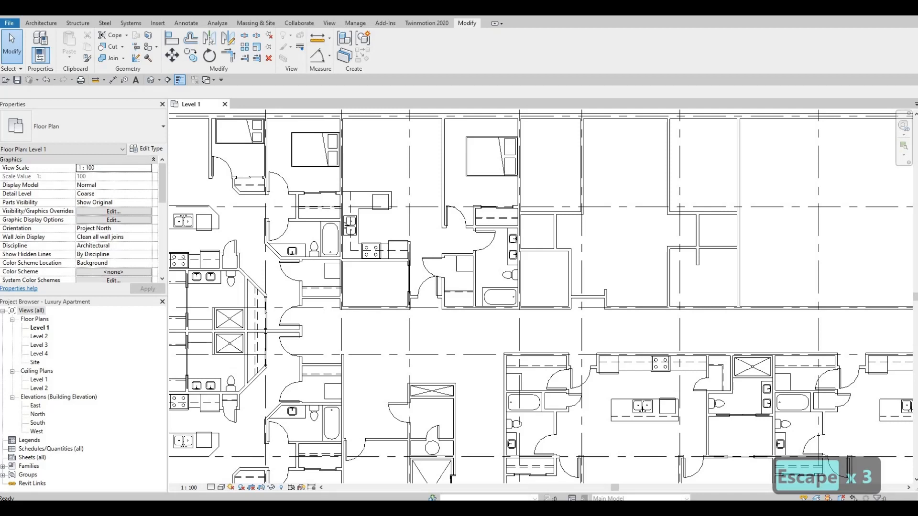
# Step: Set the new vertical wall's distance from the unit's left wall to 1493 mm
pyautogui.click(556, 230)
pyautogui.scroll(2, 529, 295)
pyautogui.click(534, 297)
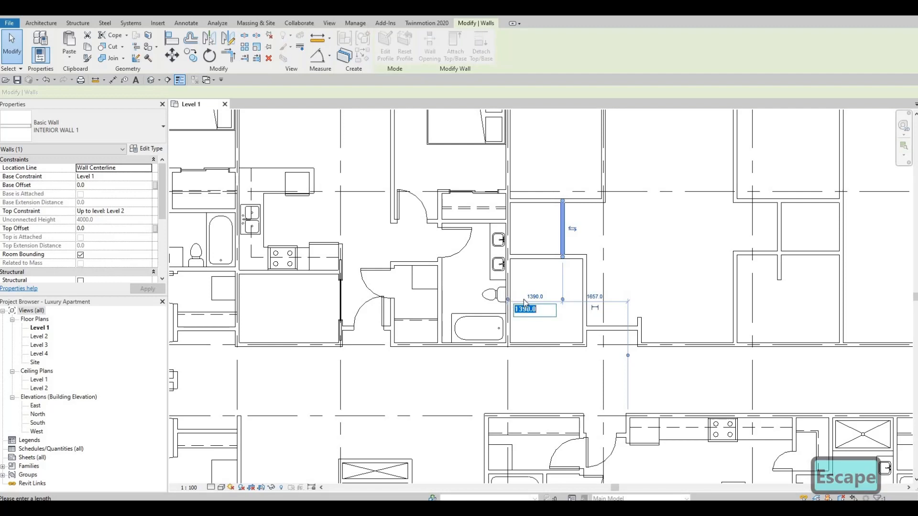
pyautogui.write('14')
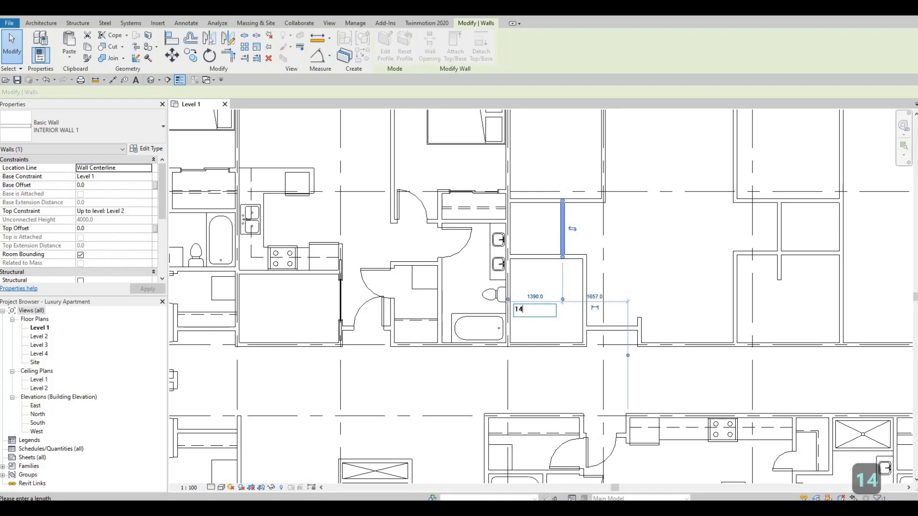
pyautogui.write('93')
pyautogui.press('Return')
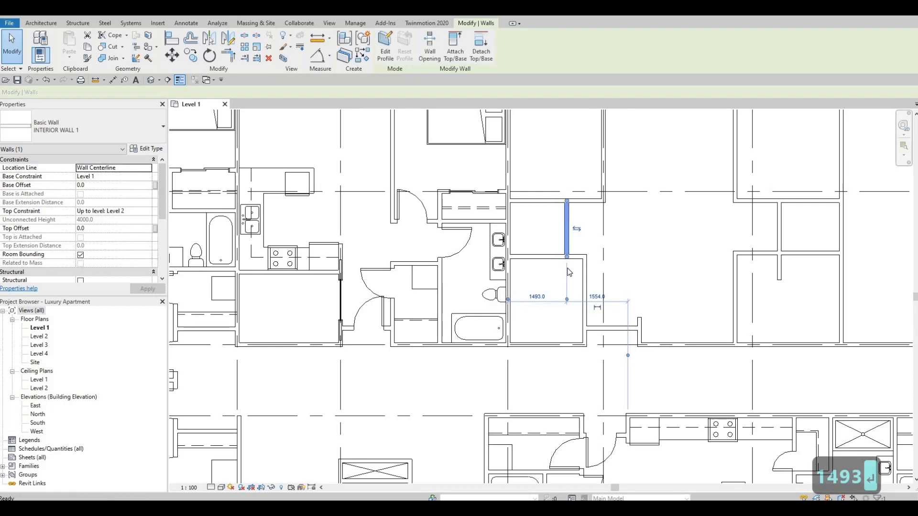
pyautogui.press('Escape')
pyautogui.press('Escape')
pyautogui.press('Escape')
# Step: Place a 1000 x 2000 mm double pocket door, matching the one in the finished unit, in the wall between bedroom and closet
pyautogui.moveTo(562, 232); pyautogui.dragTo(555, 262, button='middle')
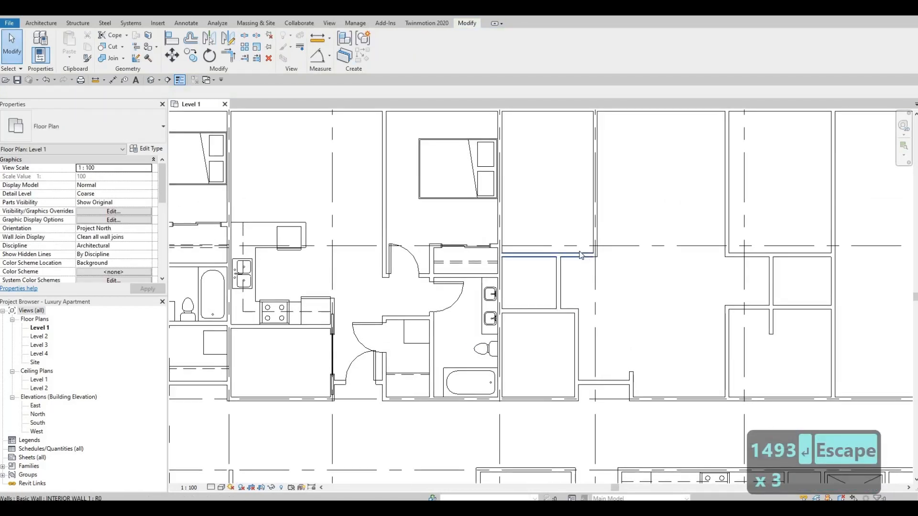
pyautogui.moveTo(564, 232); pyautogui.dragTo(559, 206, button='middle')
pyautogui.scroll(-2, 559, 206)
pyautogui.moveTo(567, 257); pyautogui.dragTo(571, 279, button='middle')
pyautogui.scroll(-1, 590, 254)
pyautogui.moveTo(520, 296); pyautogui.dragTo(557, 286, button='middle')
pyautogui.scroll(-2, 428, 282)
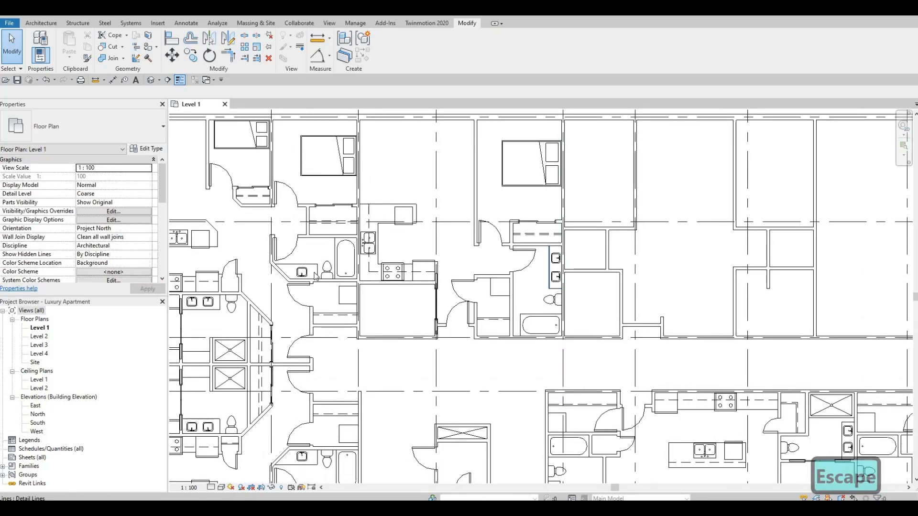
pyautogui.moveTo(412, 277); pyautogui.dragTo(425, 262, button='middle')
pyautogui.moveTo(417, 421); pyautogui.dragTo(442, 335, button='middle')
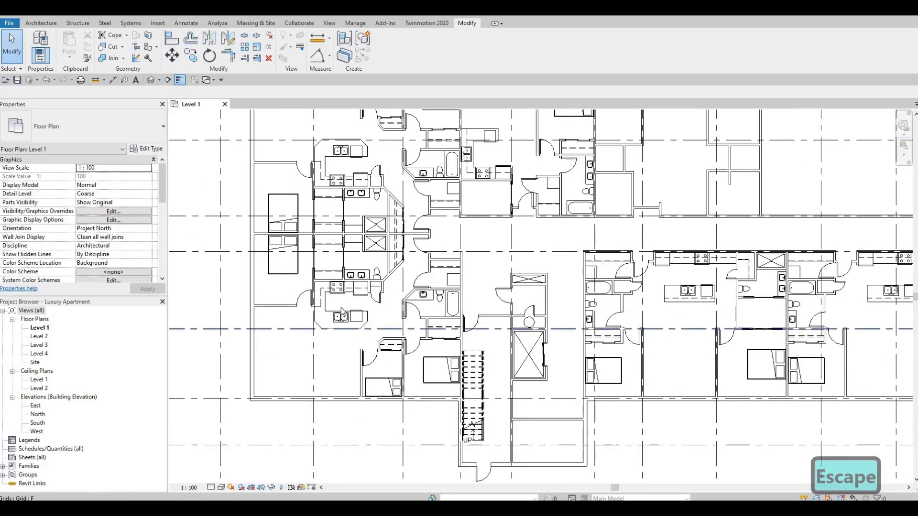
pyautogui.scroll(2, 444, 336)
pyautogui.moveTo(362, 305); pyautogui.dragTo(461, 343, button='middle')
pyautogui.scroll(-1, 548, 362)
pyautogui.press('Escape')
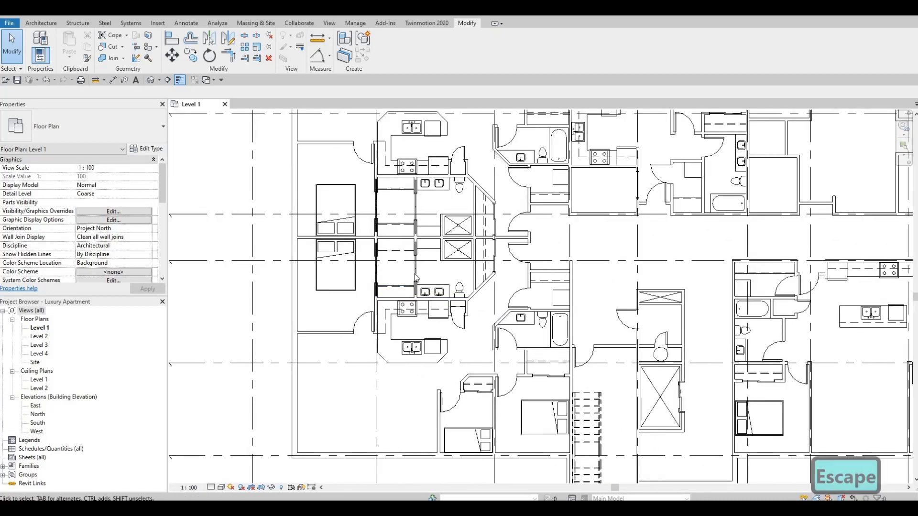
pyautogui.click(416, 268)
pyautogui.press('c')
pyautogui.press('s')
pyautogui.moveTo(799, 199); pyautogui.dragTo(553, 290, button='middle')
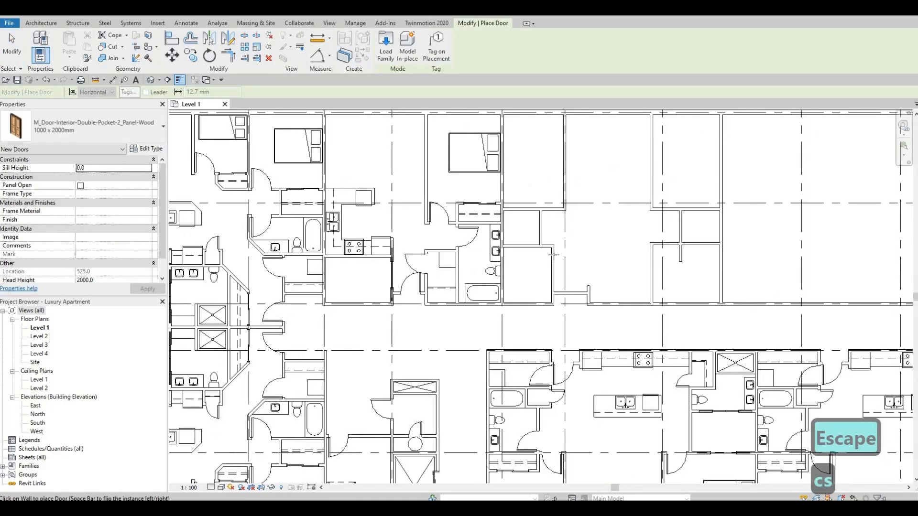
pyautogui.scroll(4, 530, 226)
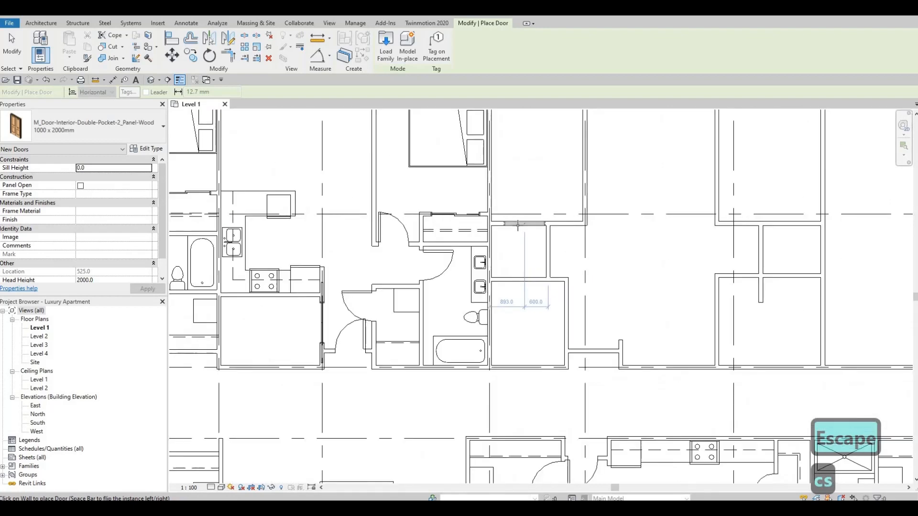
pyautogui.click(520, 223)
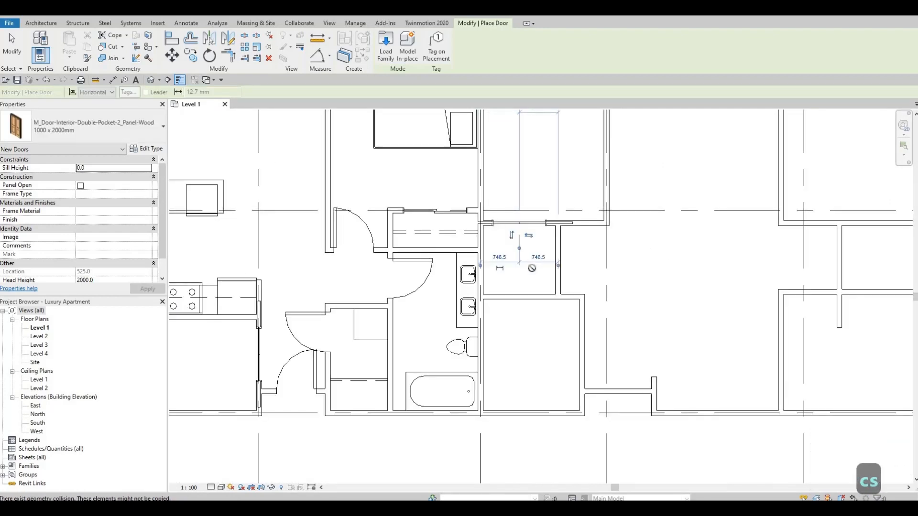
pyautogui.press('Escape')
pyautogui.press('Escape')
# Step: Delete the double pocket door from the wall between the bedroom and closet
pyautogui.moveTo(507, 200); pyautogui.dragTo(503, 198, button='middle')
pyautogui.scroll(3, 503, 198)
pyautogui.press('Escape')
pyautogui.press('Escape')
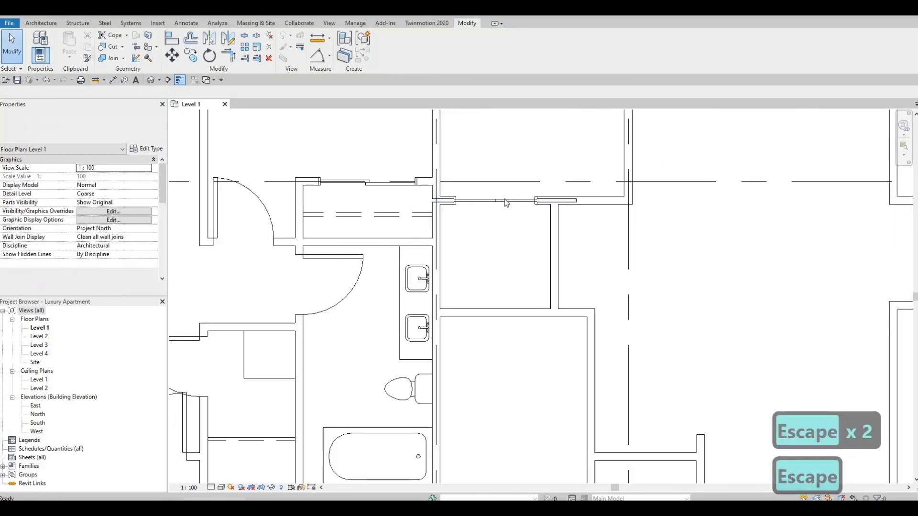
pyautogui.click(503, 198)
pyautogui.press('Delete')
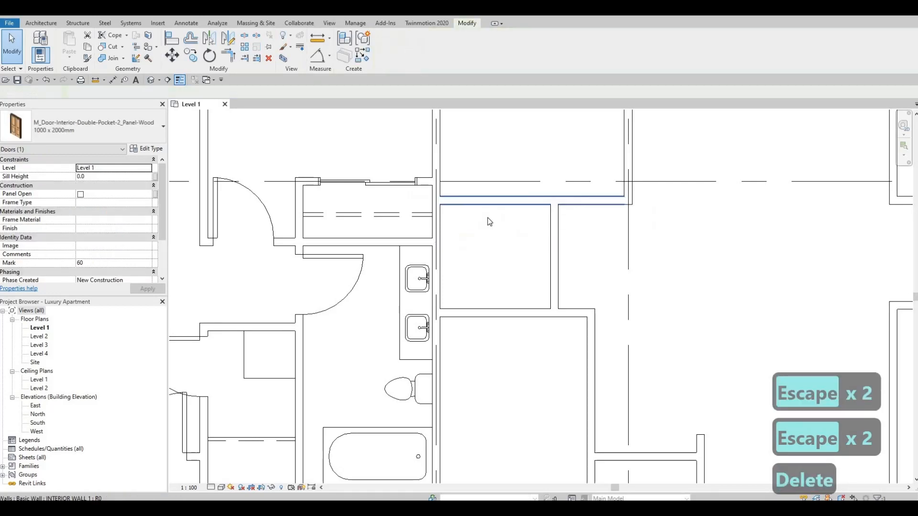
# Step: Place a 1200 x 2000 mm double sliding door, matching the one in the finished unit, in the wall between bedroom and closet
pyautogui.scroll(-3, 542, 225)
pyautogui.scroll(2, 536, 206)
pyautogui.scroll(-1, 537, 206)
pyautogui.press('Escape')
pyautogui.click(537, 205)
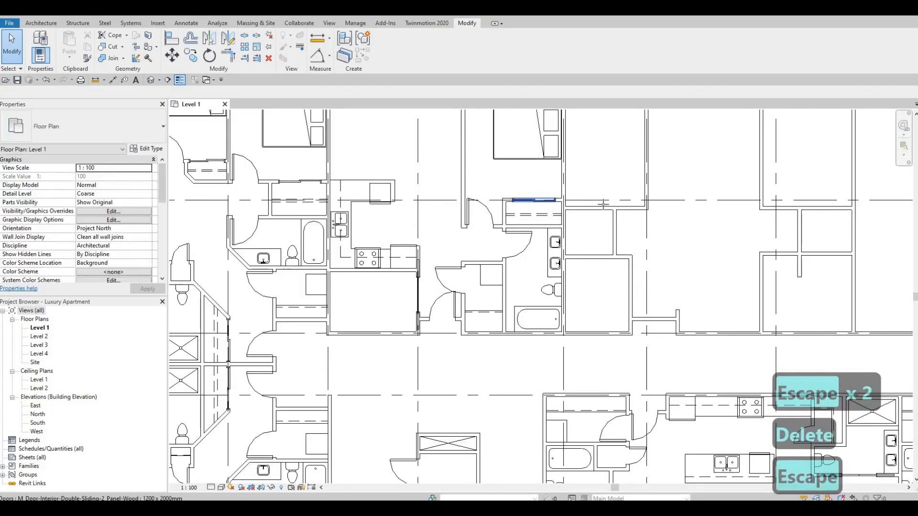
pyautogui.press('c')
pyautogui.press('s')
pyautogui.scroll(1, 584, 213)
pyautogui.scroll(2, 584, 213)
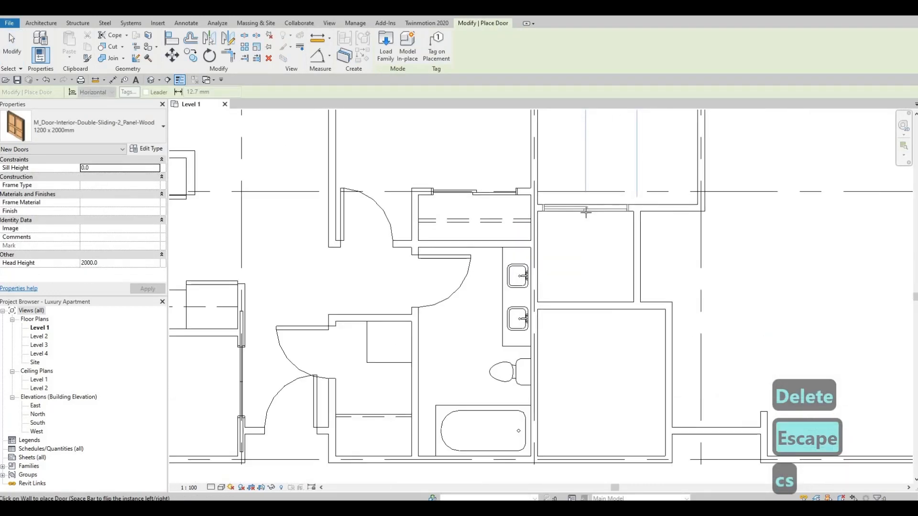
pyautogui.scroll(-2, 576, 272)
pyautogui.moveTo(604, 341); pyautogui.dragTo(572, 218, button='middle')
pyautogui.scroll(-1, 572, 143)
pyautogui.scroll(1, 565, 230)
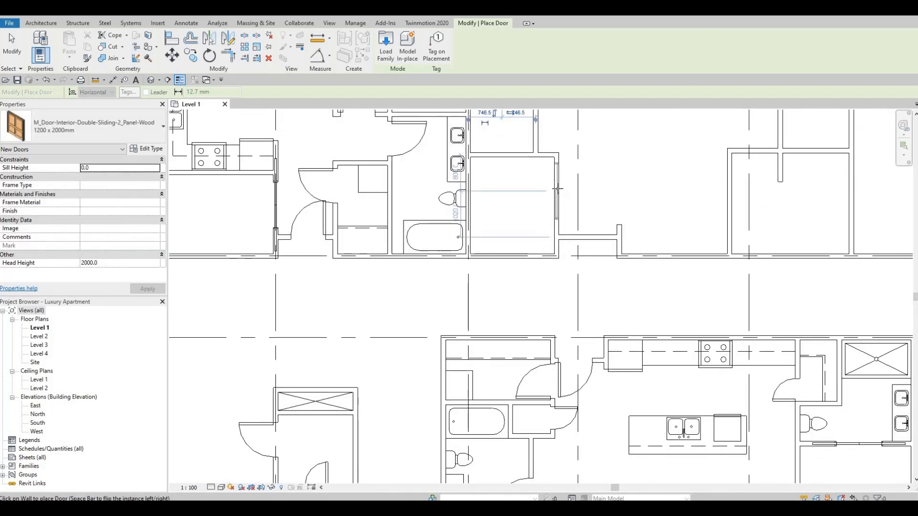
pyautogui.press('Escape')
pyautogui.press('Escape')
pyautogui.press('Escape')
# Step: Place a 1000 x 2000 mm double pocket door, matching the existing ones, in the right wall of the room below the closet
pyautogui.scroll(-3, 541, 317)
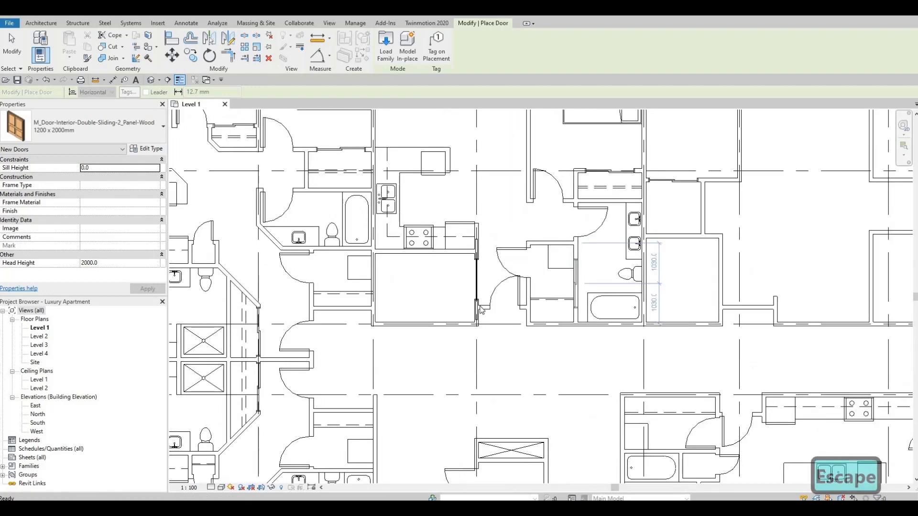
pyautogui.click(381, 294)
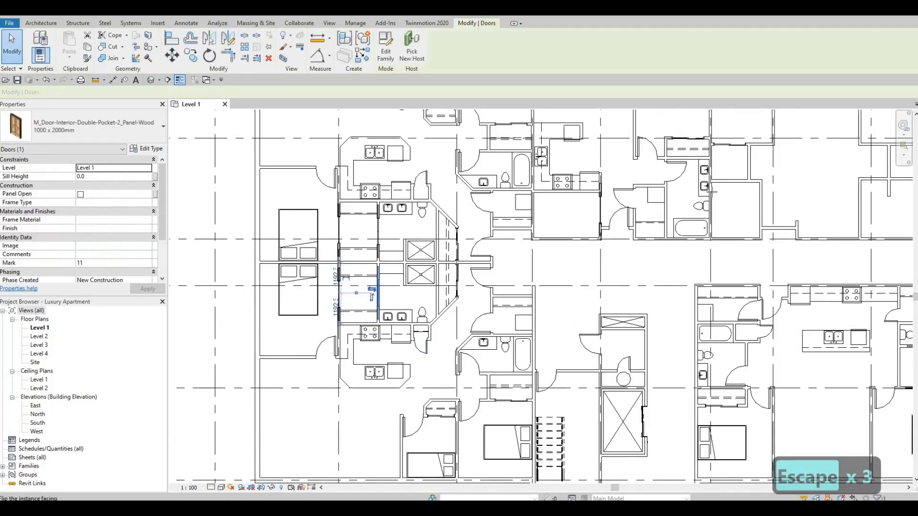
pyautogui.press('c')
pyautogui.press('s')
pyautogui.scroll(2, 717, 192)
pyautogui.scroll(3, 617, 230)
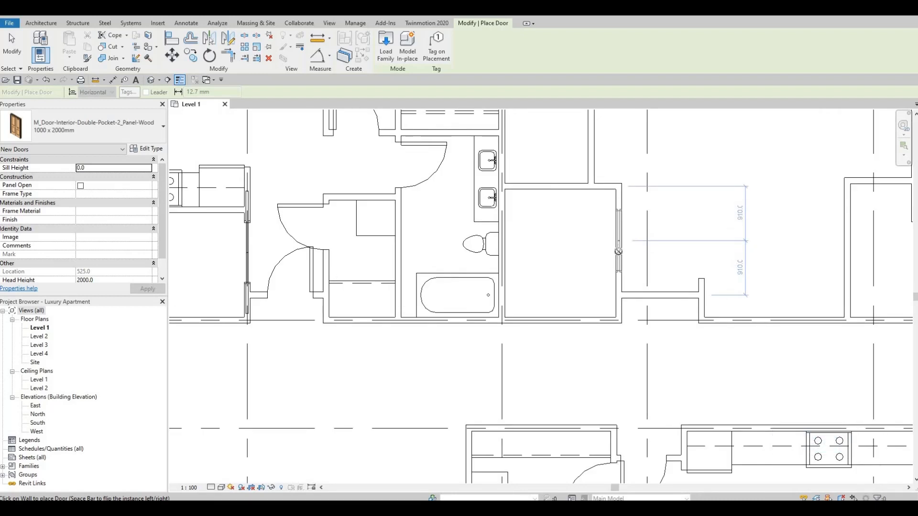
pyautogui.click(619, 245)
pyautogui.press('Escape')
pyautogui.press('Escape')
pyautogui.press('Escape')
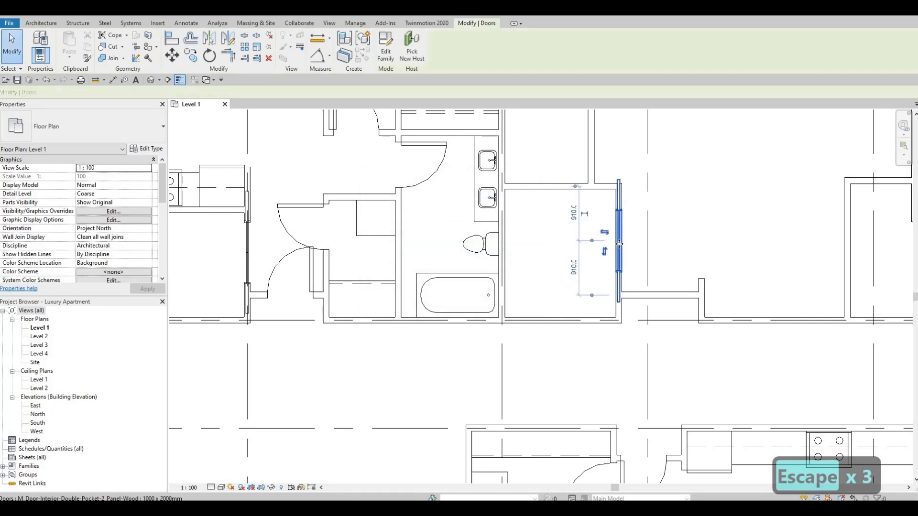
# Step: Nudge the new pocket door down along its wall until its center is 1030 mm from the room's upper wall
pyautogui.press('Down')
pyautogui.press('Down')
pyautogui.press('Down')
pyautogui.press('Down')
pyautogui.press('Down')
pyautogui.press('Down')
pyautogui.press('Down')
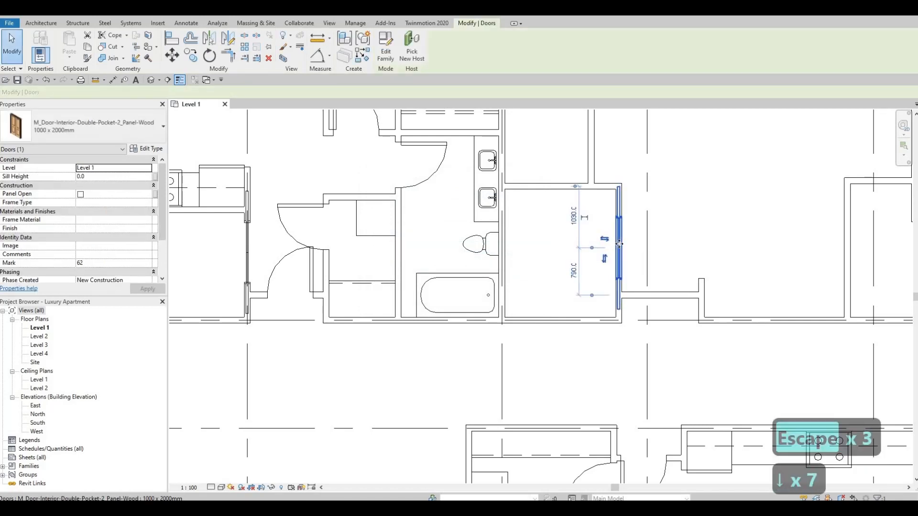
pyautogui.press('Escape')
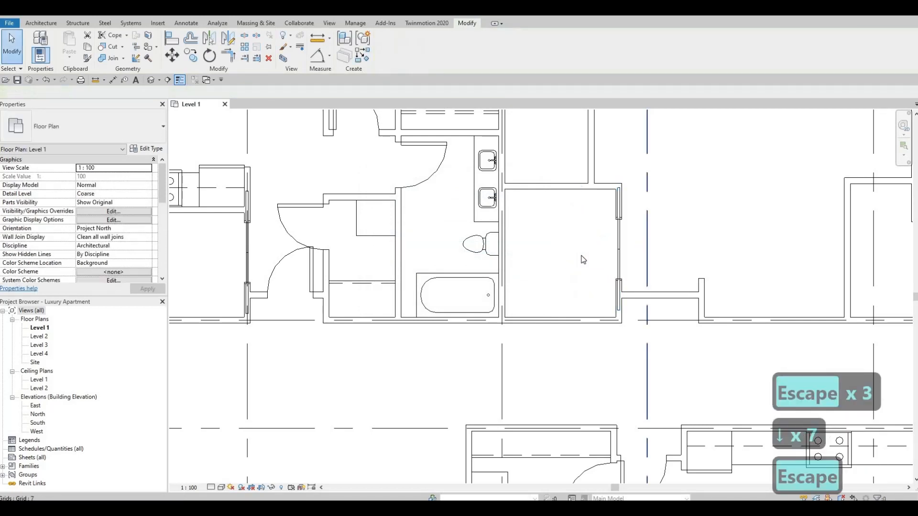
pyautogui.moveTo(604, 233); pyautogui.dragTo(543, 262, button='middle')
pyautogui.scroll(-2, 563, 246)
pyautogui.scroll(-2, 557, 244)
pyautogui.scroll(-1, 526, 256)
pyautogui.press('F1')
pyautogui.press('F1')
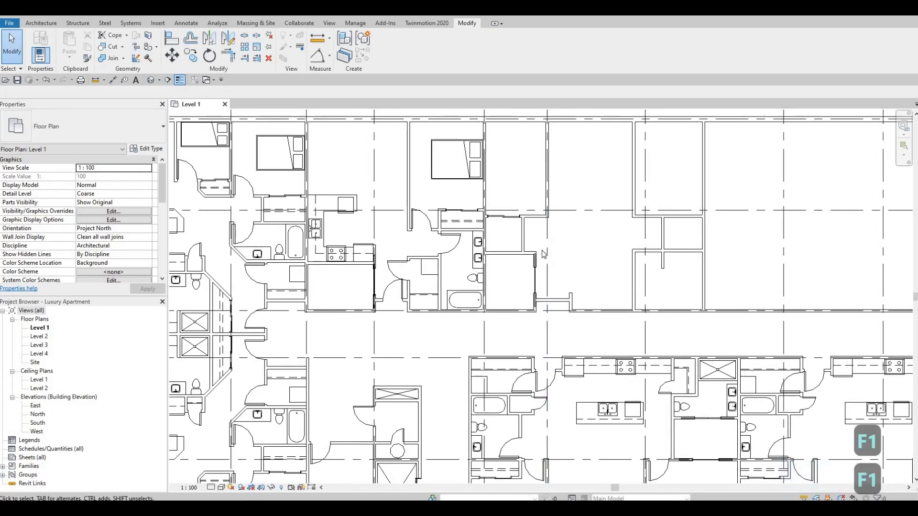
pyautogui.scroll(1, 534, 265)
pyautogui.scroll(-1, 535, 250)
pyautogui.moveTo(535, 265)
pyautogui.mouseDown(button='middle')
pyautogui.moveTo(546, 239)
pyautogui.moveTo(532, 270)
pyautogui.moveTo(529, 259)
pyautogui.mouseUp(button='middle')
pyautogui.scroll(1, 548, 239)
pyautogui.scroll(-3, 556, 242)
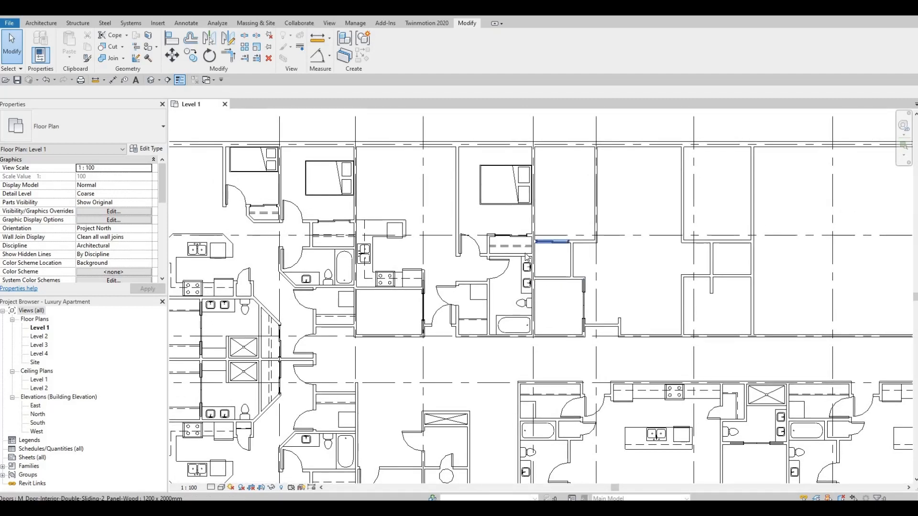
# Step: Draw <Demolished> detail lines in the closet: 400 mm from the left wall, down, and across to the right wall
pyautogui.scroll(2, 526, 249)
pyautogui.click(526, 244)
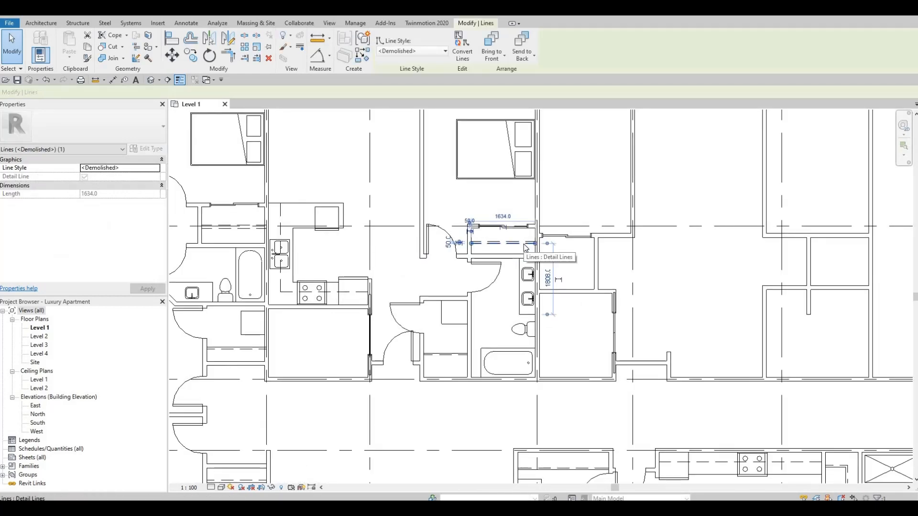
pyautogui.press('c')
pyautogui.press('s')
pyautogui.scroll(1, 541, 242)
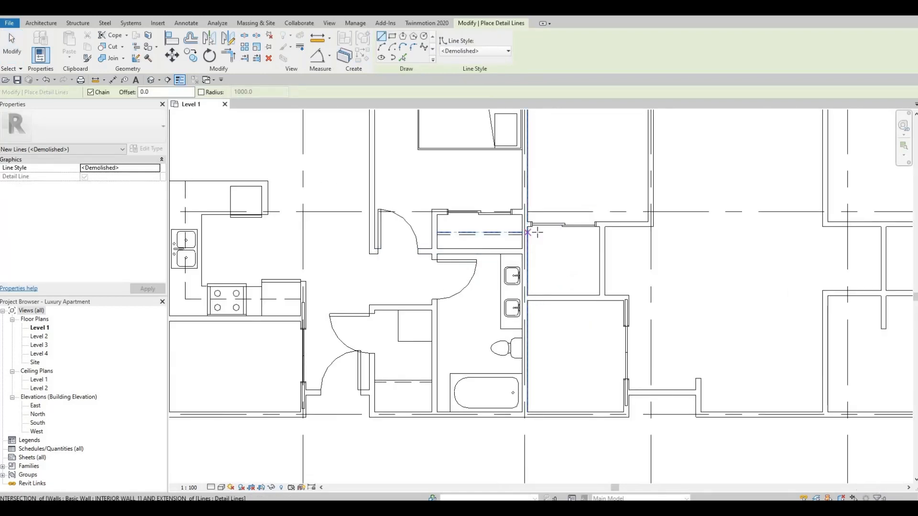
pyautogui.click(528, 234)
pyautogui.click(549, 233)
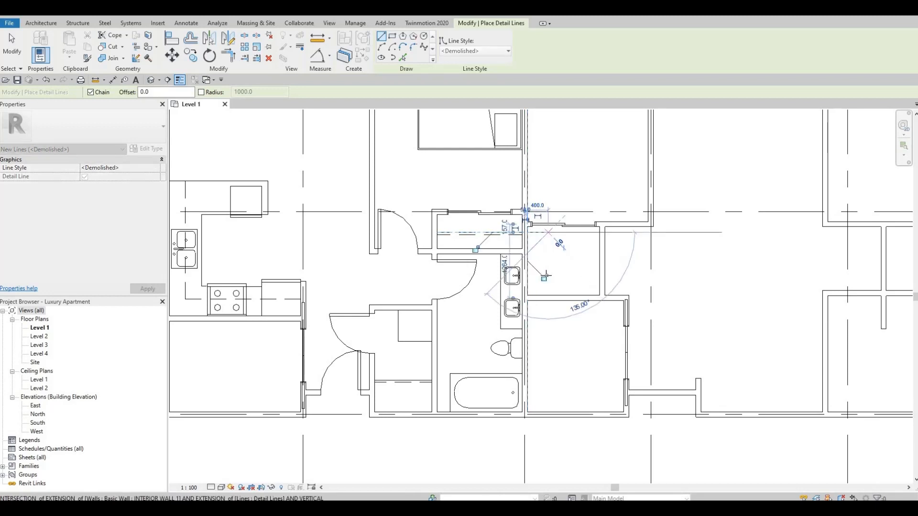
pyautogui.click(549, 282)
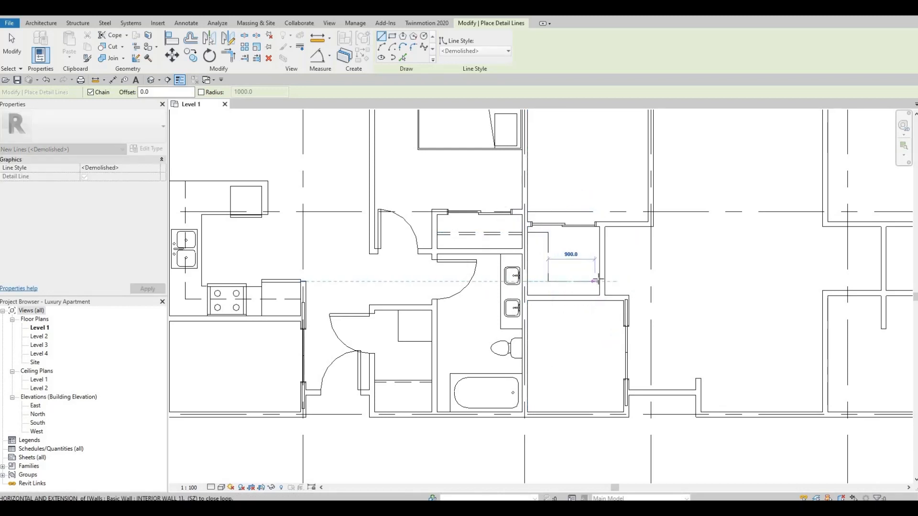
pyautogui.click(590, 282)
pyautogui.press('Escape')
pyautogui.press('Escape')
pyautogui.press('Escape')
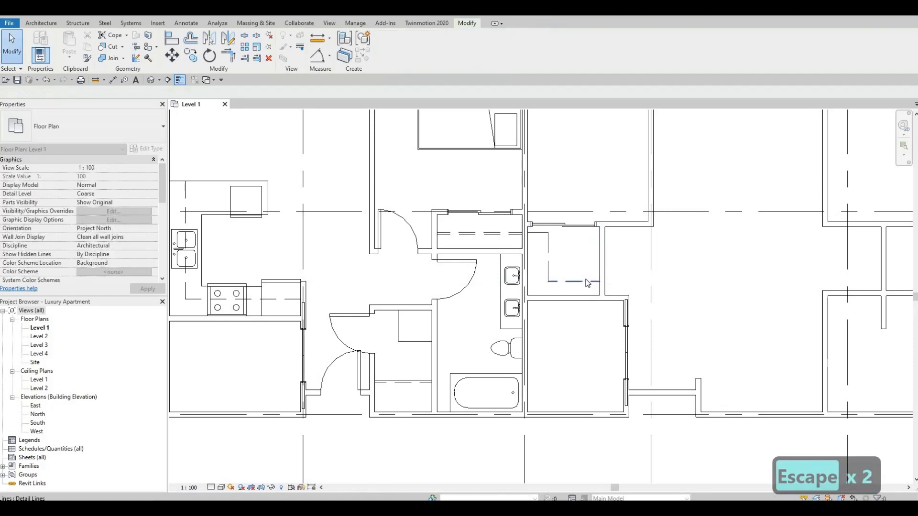
# Step: Nudge the closet's lower horizontal dashed line slightly upward
pyautogui.moveTo(583, 279); pyautogui.dragTo(568, 274)
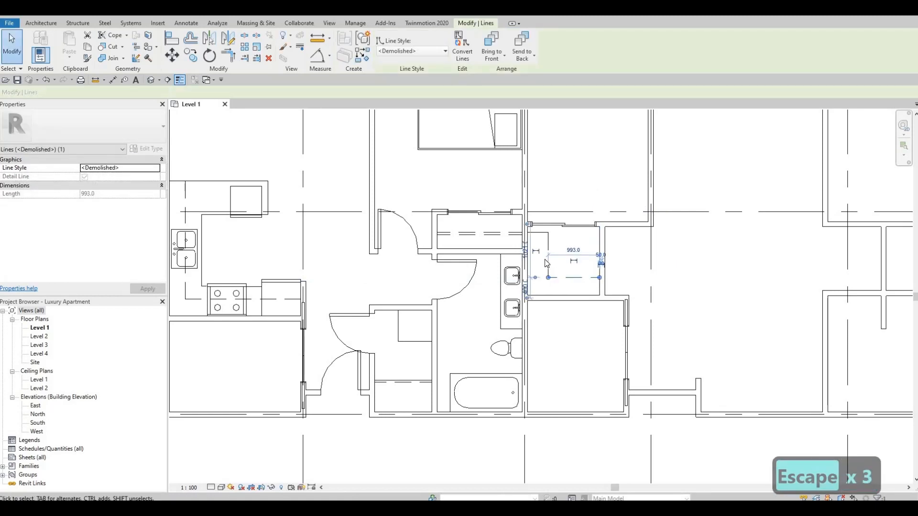
pyautogui.press('Up')
pyautogui.press('Up')
pyautogui.press('Down')
pyautogui.press('Escape')
pyautogui.press('Escape')
pyautogui.press('Escape')
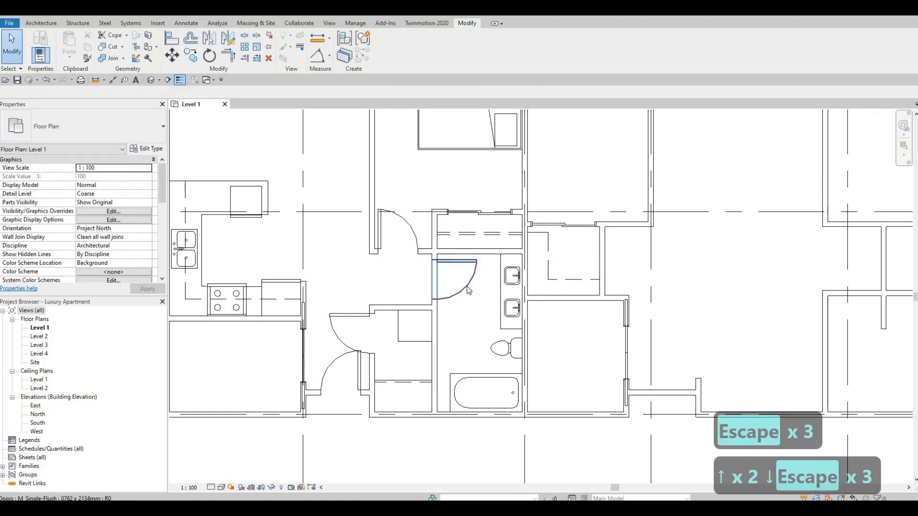
# Step: Draw connected Thin Lines detail lines just outside the closet's dashed lines, ending with a 953 mm segment at the right wall
pyautogui.scroll(-3, 619, 339)
pyautogui.click(358, 234)
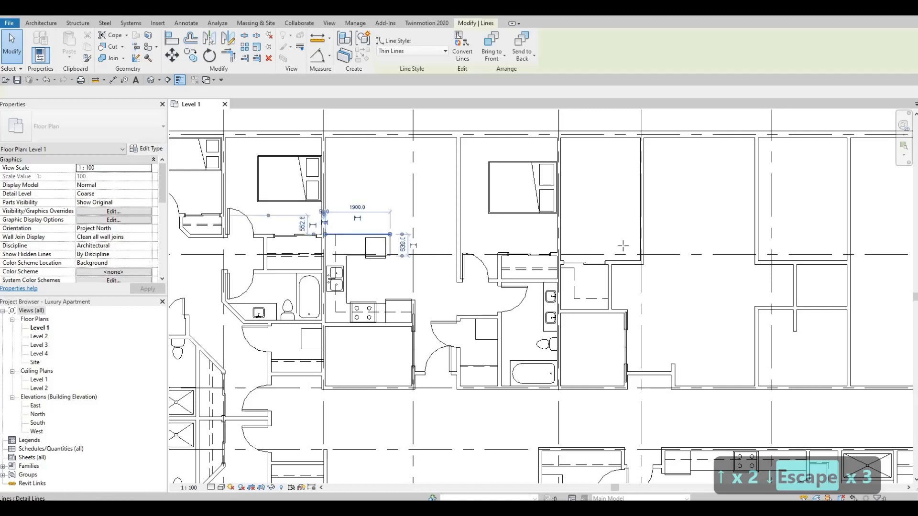
pyautogui.press('c')
pyautogui.press('s')
pyautogui.scroll(5, 574, 258)
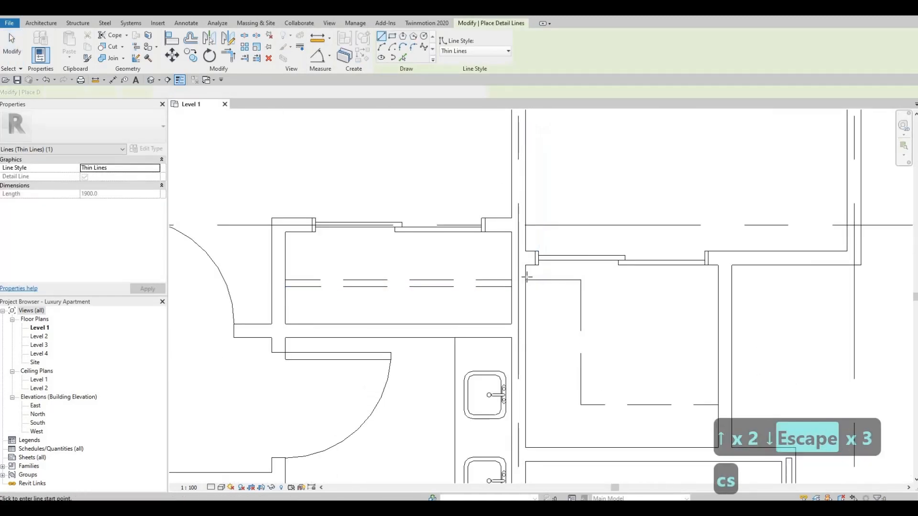
pyautogui.click(526, 277)
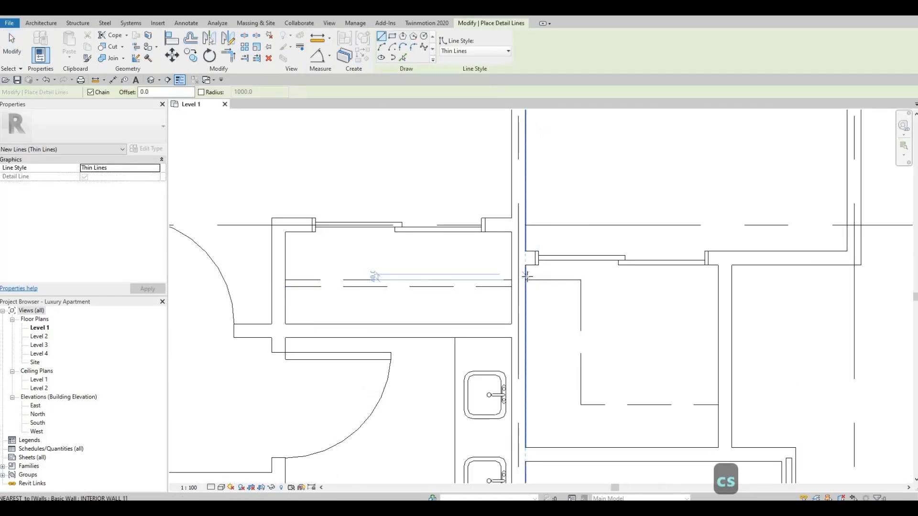
pyautogui.click(586, 277)
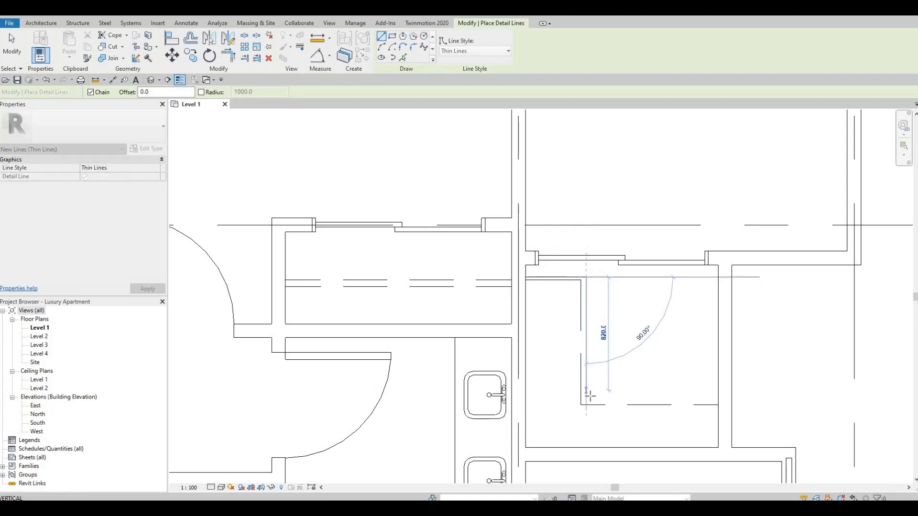
pyautogui.click(586, 397)
pyautogui.click(717, 395)
pyautogui.press('Escape')
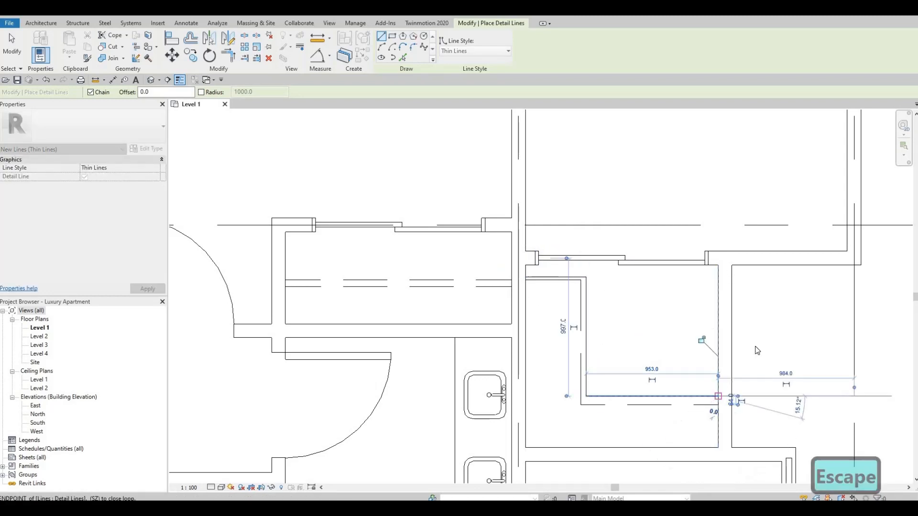
pyautogui.scroll(-3, 603, 308)
pyautogui.press('Escape')
pyautogui.scroll(2, 486, 245)
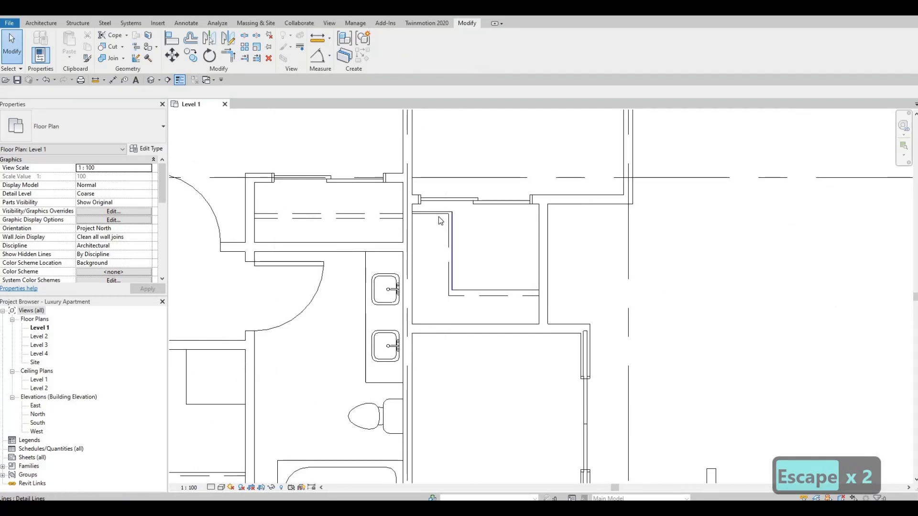
# Step: Nudge the closet's short upper dashed line down, away from the thin line above it
pyautogui.click(440, 213)
pyautogui.press('Down')
pyautogui.press('Down')
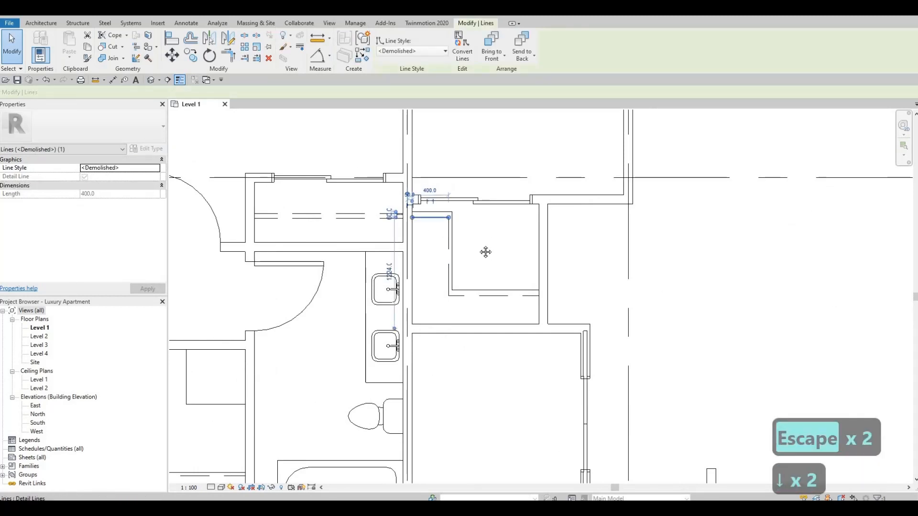
pyautogui.scroll(-3, 563, 287)
pyautogui.press('Escape')
pyautogui.press('Escape')
pyautogui.scroll(2, 468, 229)
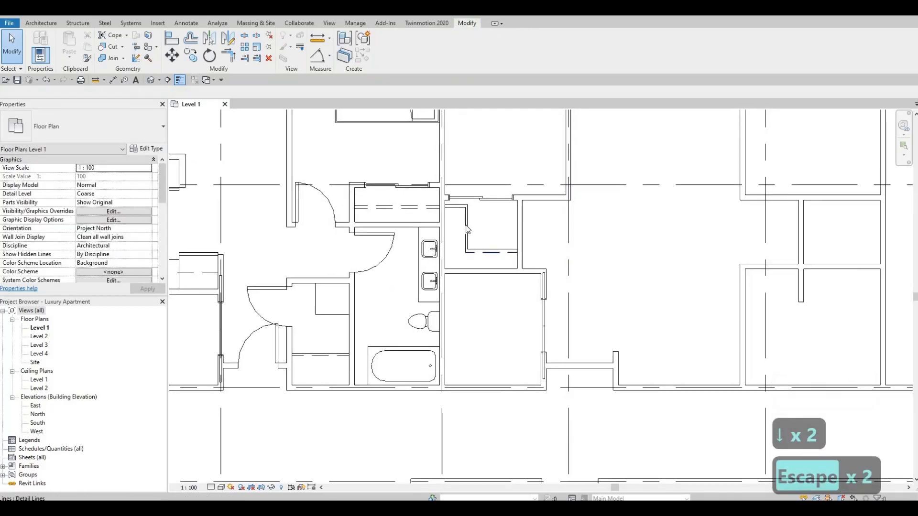
# Step: Nudge the closet's vertical dashed line slightly left, away from the neighbouring thin line
pyautogui.click(477, 237)
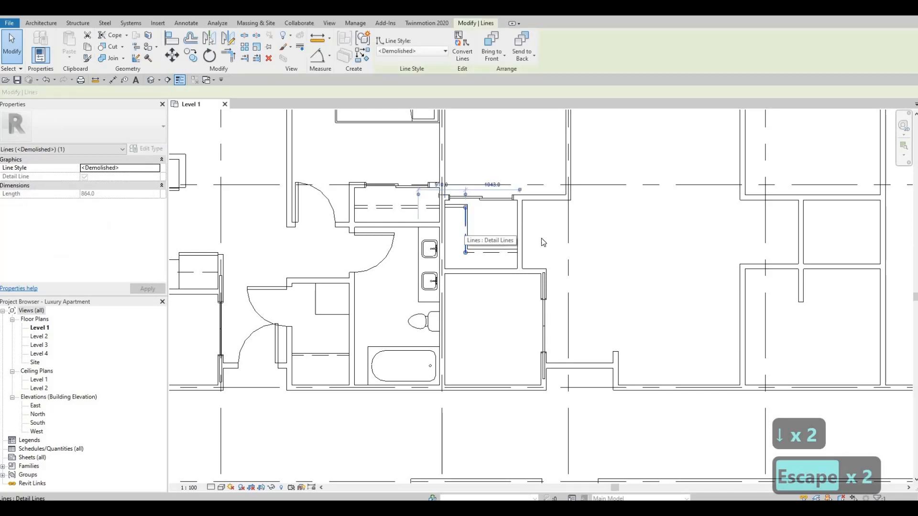
pyautogui.press('Left')
pyautogui.scroll(-2, 555, 246)
pyautogui.press('Escape')
pyautogui.press('Escape')
# Step: Place a 600 mm washer dryer combo, matching the finished units, in the upper-left corner of the room below the closet
pyautogui.scroll(-4, 555, 246)
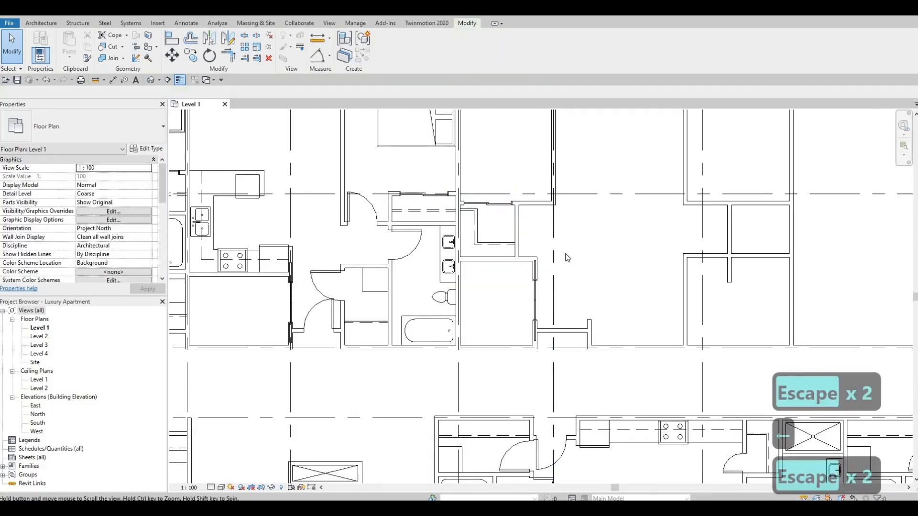
pyautogui.scroll(2, 637, 313)
pyautogui.press('Escape')
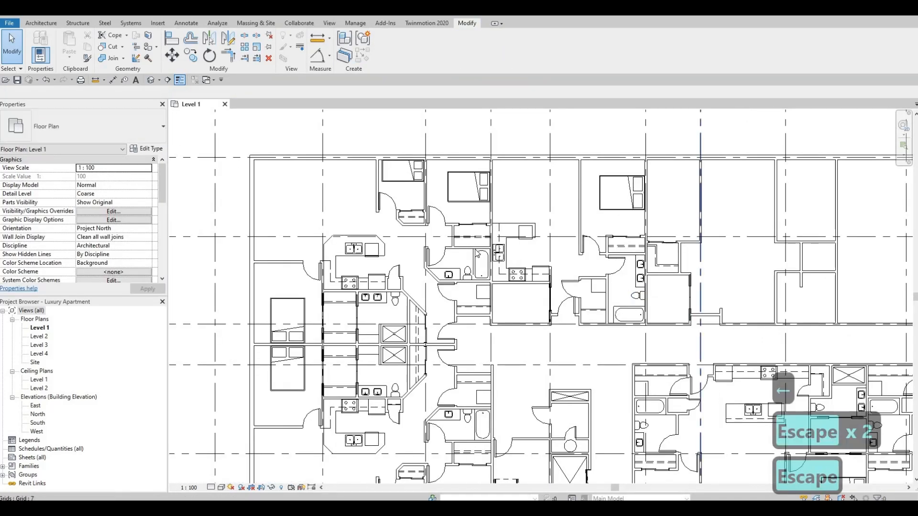
pyautogui.moveTo(568, 277); pyautogui.dragTo(489, 284, button='middle')
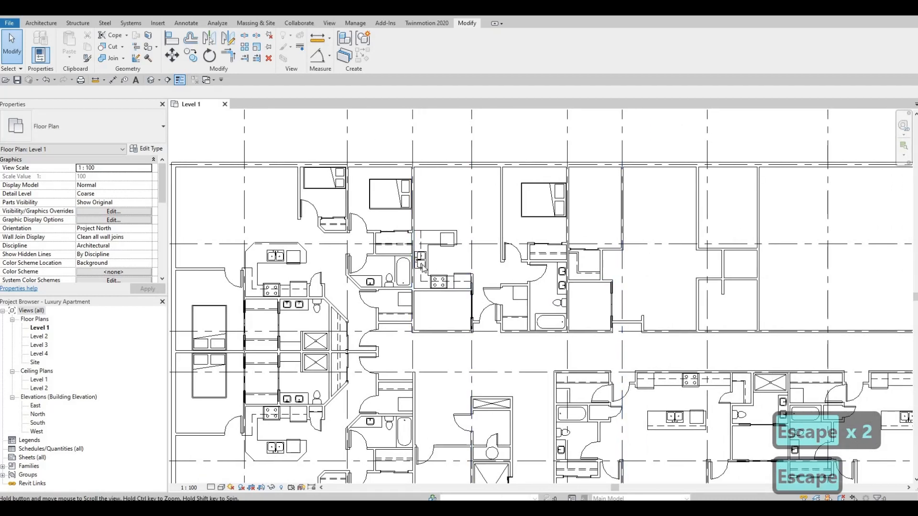
pyautogui.moveTo(421, 267); pyautogui.dragTo(491, 233, button='middle')
pyautogui.moveTo(437, 266); pyautogui.dragTo(454, 253, button='middle')
pyautogui.click(488, 254)
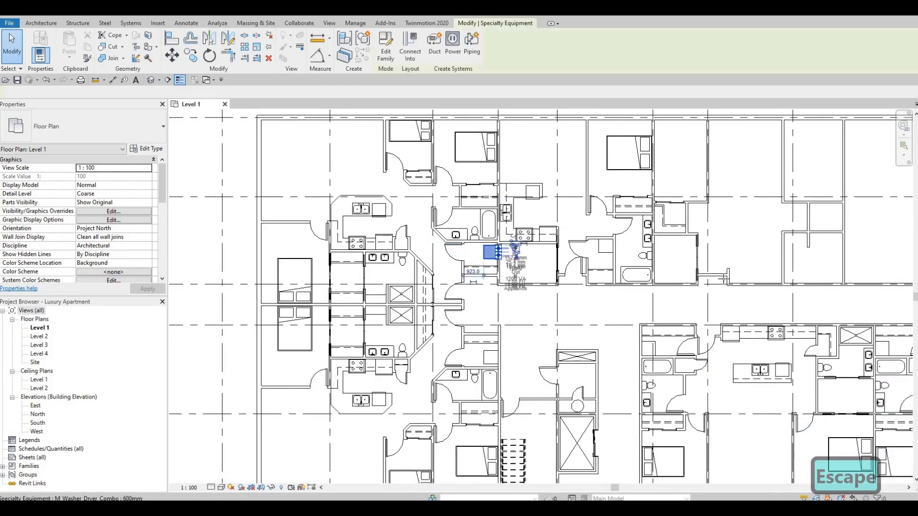
pyautogui.press('c')
pyautogui.press('s')
pyautogui.scroll(3, 698, 259)
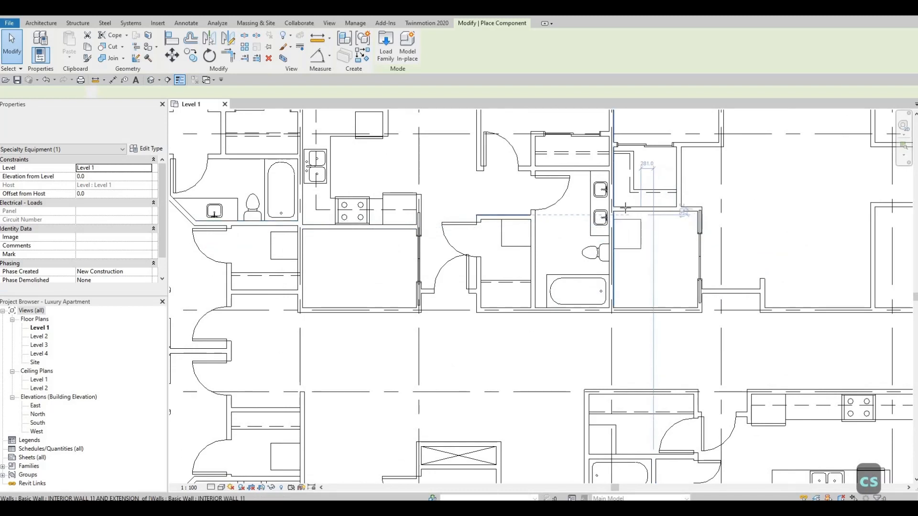
pyautogui.press('Escape')
pyautogui.press('Escape')
pyautogui.press('Escape')
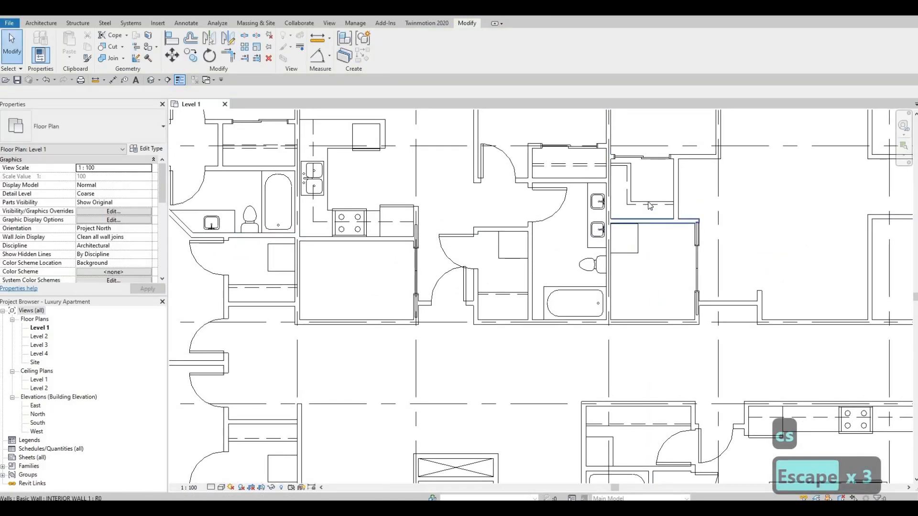
# Step: Draw connected Thin Lines detail lines in the laundry room, running left from the sliding-door wall, then about 1700 mm up to the upper wall
pyautogui.click(648, 203)
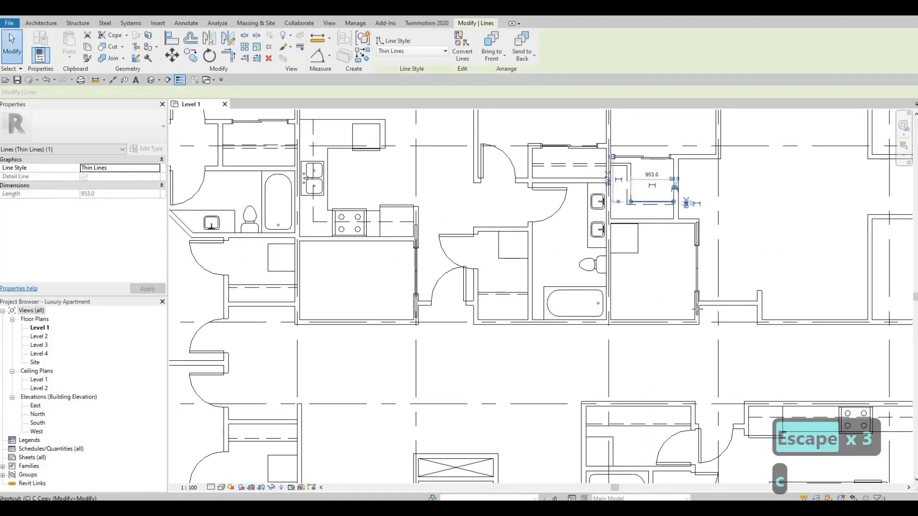
pyautogui.press('c')
pyautogui.press('s')
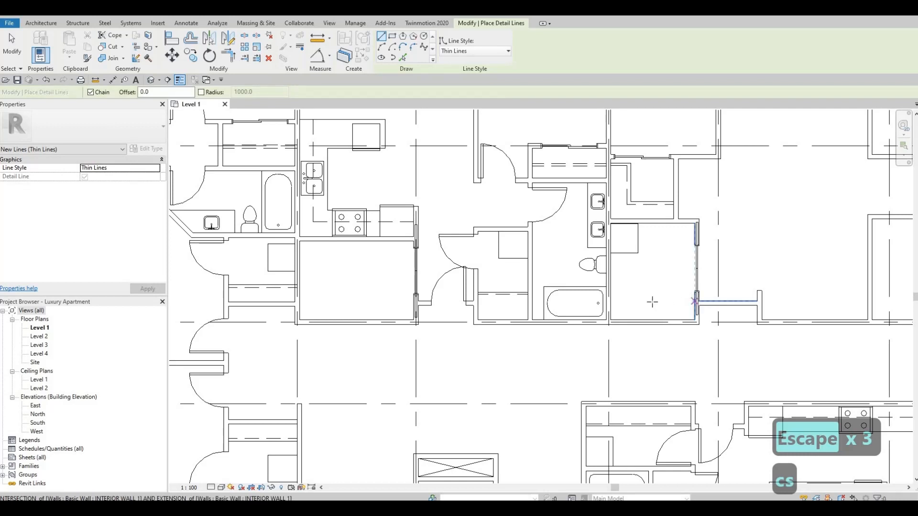
pyautogui.click(651, 302)
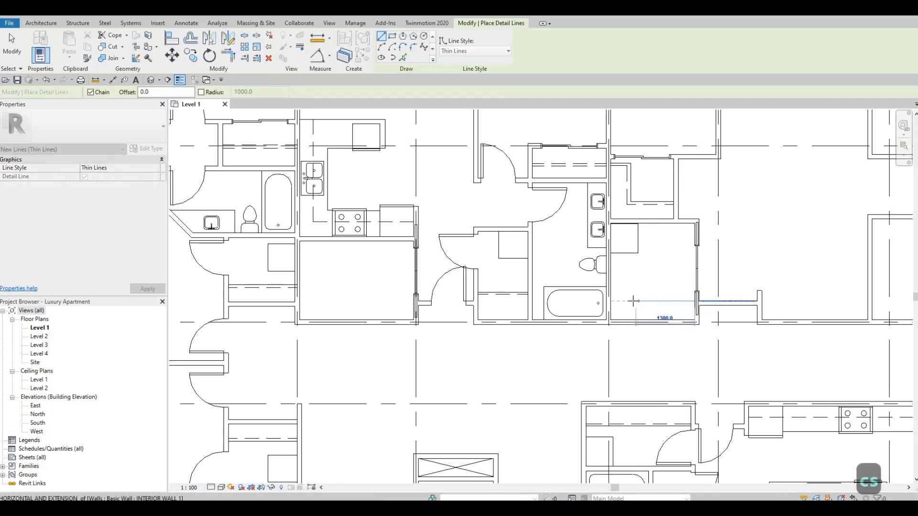
pyautogui.click(631, 301)
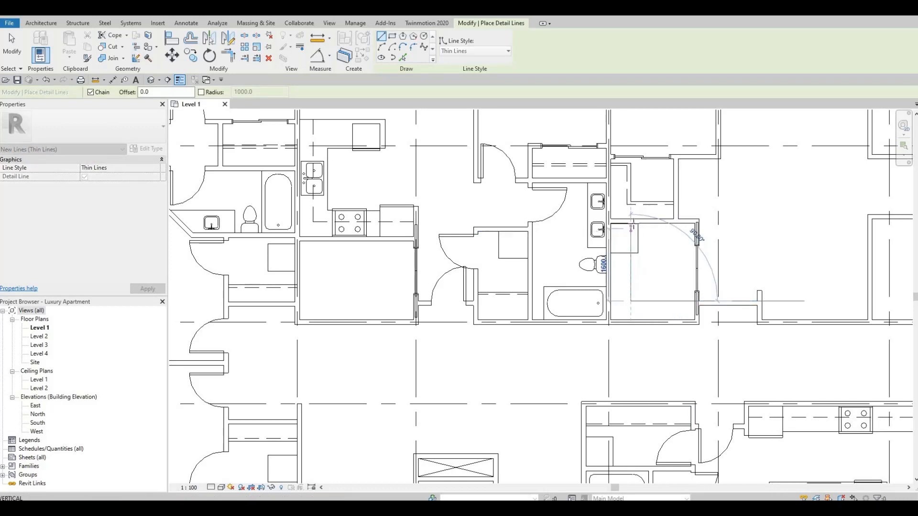
pyautogui.click(631, 225)
pyautogui.press('Escape')
pyautogui.press('Escape')
pyautogui.press('Escape')
pyautogui.press('Escape')
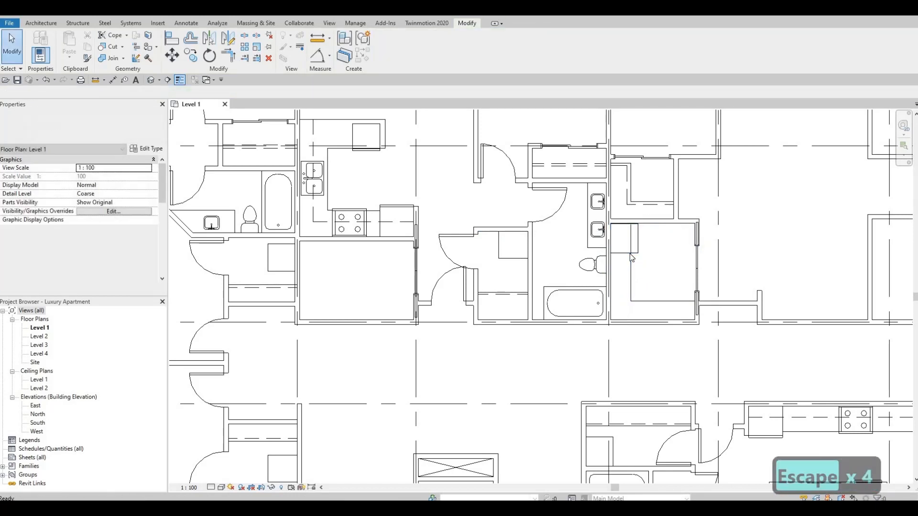
# Step: Nudge the laundry room's vertical thin line slightly right and its horizontal thin line slightly up
pyautogui.click(631, 253)
pyautogui.press('Right')
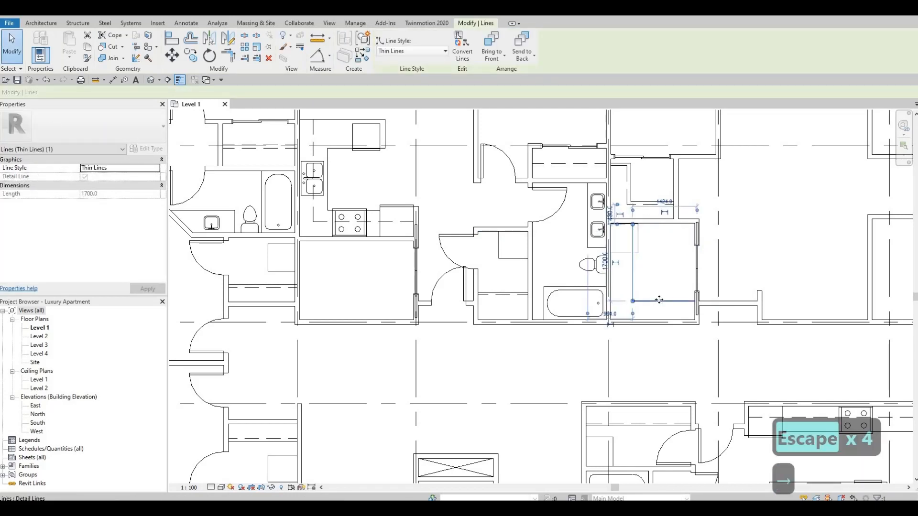
pyautogui.click(659, 300)
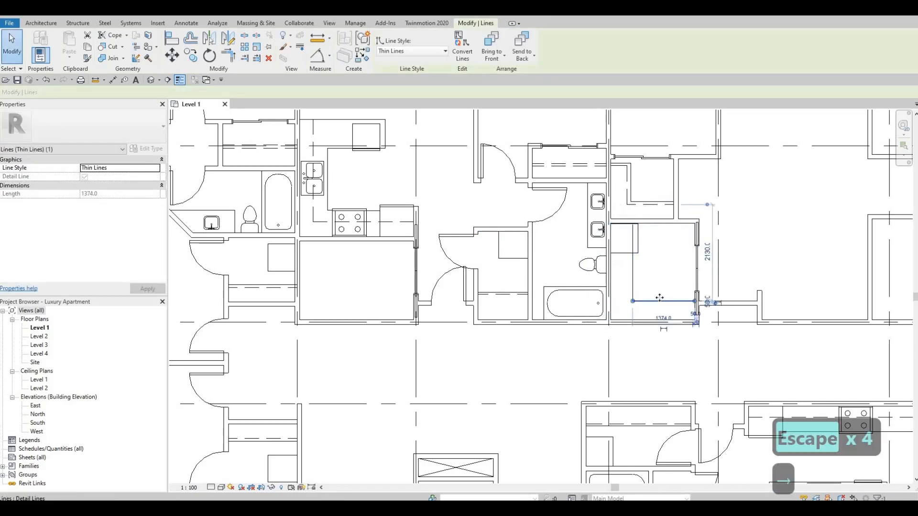
pyautogui.press('Up')
pyautogui.press('Up')
pyautogui.press('Escape')
pyautogui.press('Escape')
# Step: Draw <Demolished> dashed detail lines just outside the laundry's thin lines: about 1460 mm horizontally, then vertically up to the upper wall
pyautogui.click(629, 205)
pyautogui.press('c')
pyautogui.press('s')
pyautogui.scroll(2, 684, 307)
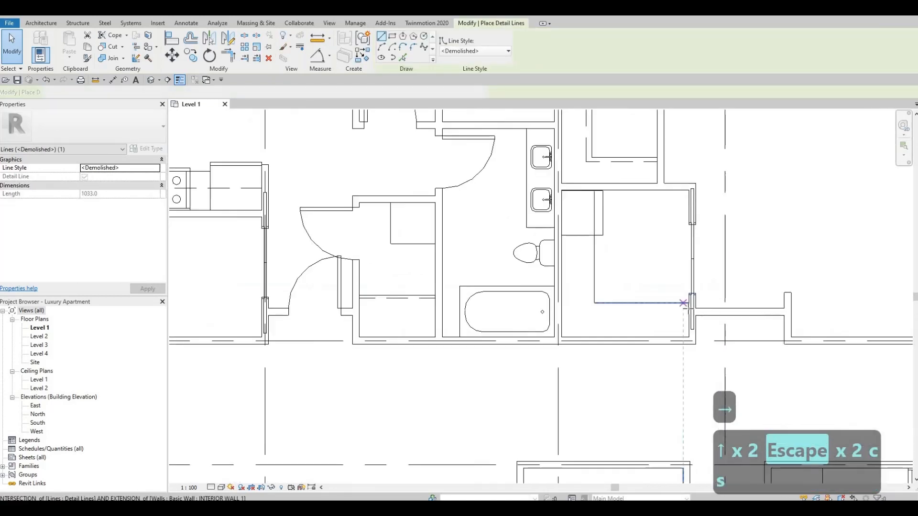
pyautogui.click(688, 308)
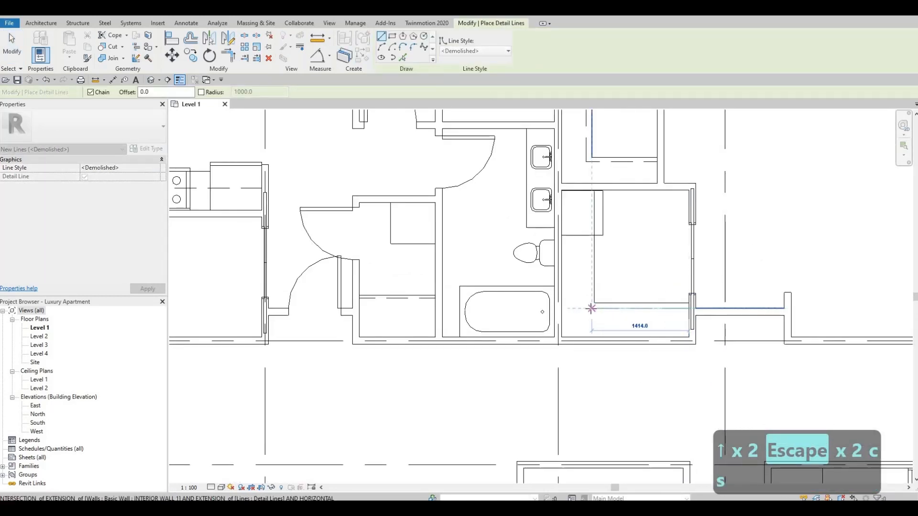
pyautogui.scroll(1, 591, 308)
pyautogui.click(589, 308)
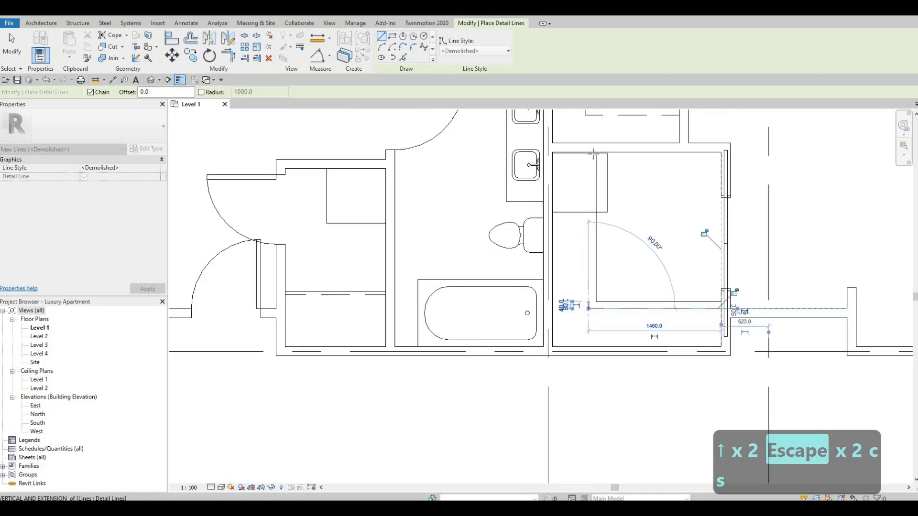
pyautogui.press('Escape')
pyautogui.press('Escape')
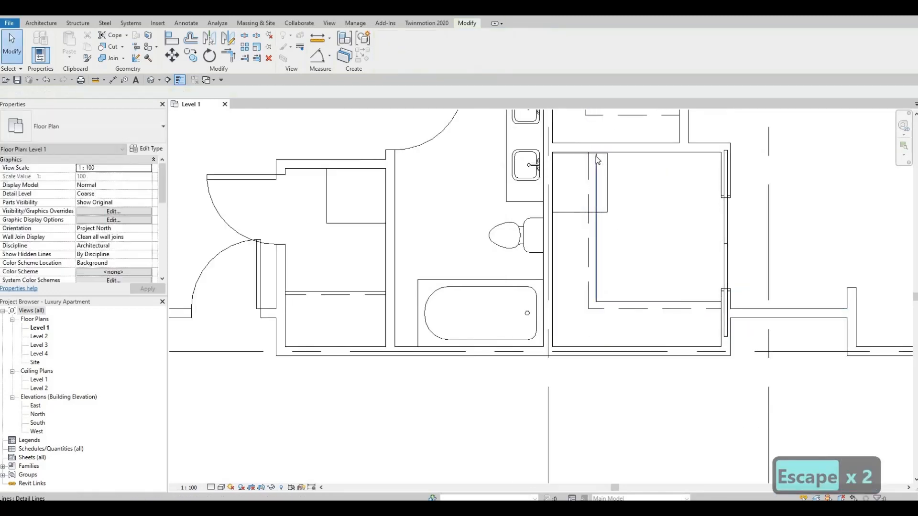
# Step: Try to adjust the upper end of the laundry room's vertical thin line
pyautogui.click(596, 156)
pyautogui.moveTo(596, 153); pyautogui.dragTo(581, 152)
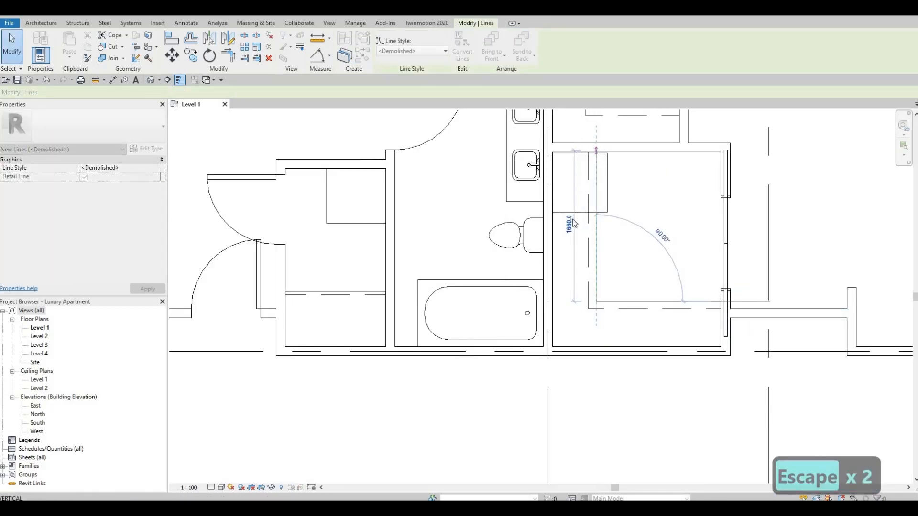
pyautogui.press('Escape')
pyautogui.press('Escape')
# Step: Move the washer dryer combo up so its upper edge meets the laundry room's upper wall face
pyautogui.scroll(2, 574, 222)
pyautogui.click(566, 243)
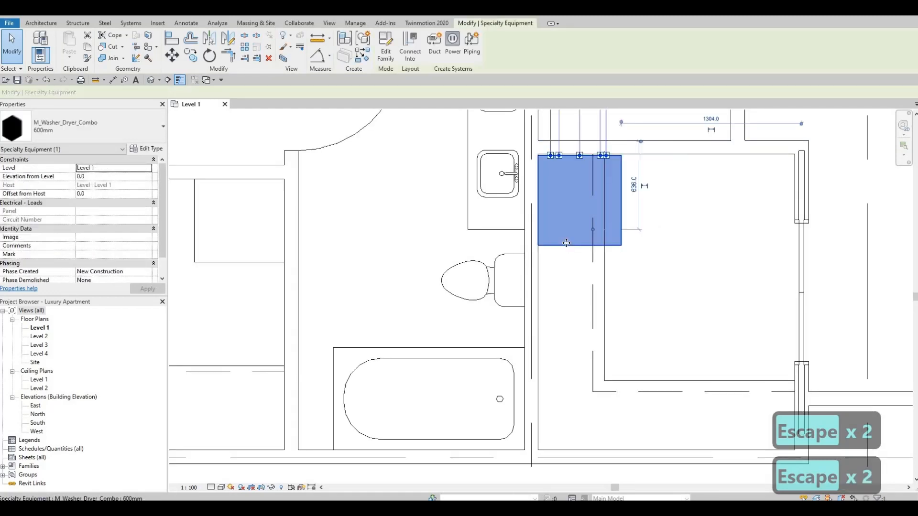
pyautogui.press('m')
pyautogui.press('v')
pyautogui.scroll(4, 529, 167)
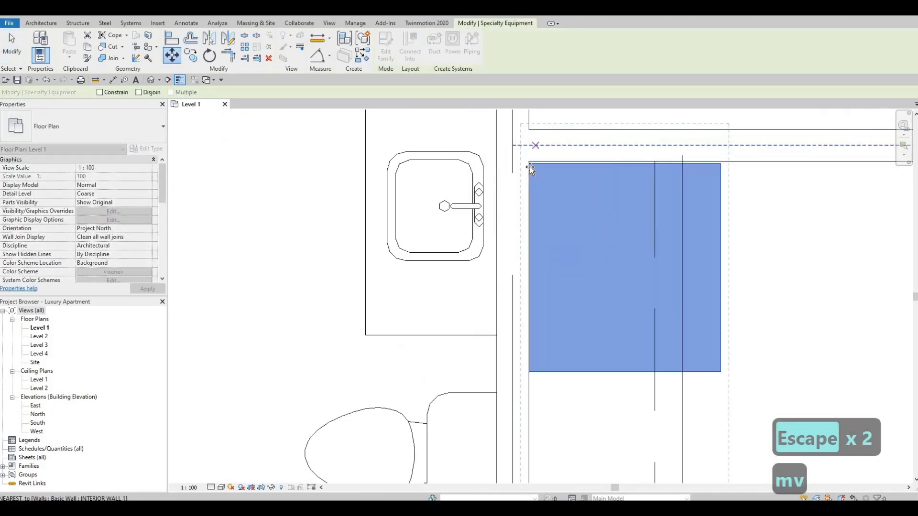
pyautogui.click(531, 161)
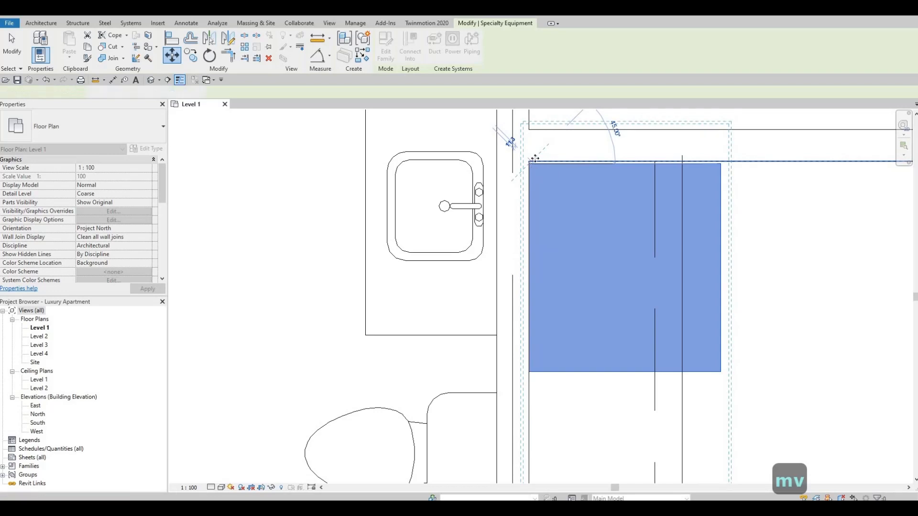
pyautogui.click(532, 160)
# Step: Move the washer dryer combo left so its side sits flush against the laundry room's left wall face
pyautogui.scroll(2, 538, 168)
pyautogui.press('m')
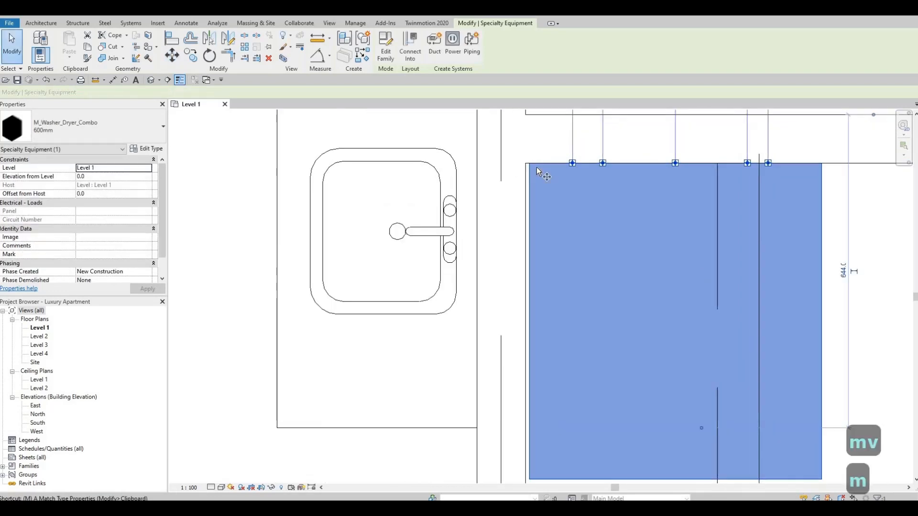
pyautogui.press('v')
pyautogui.scroll(2, 533, 165)
pyautogui.click(523, 161)
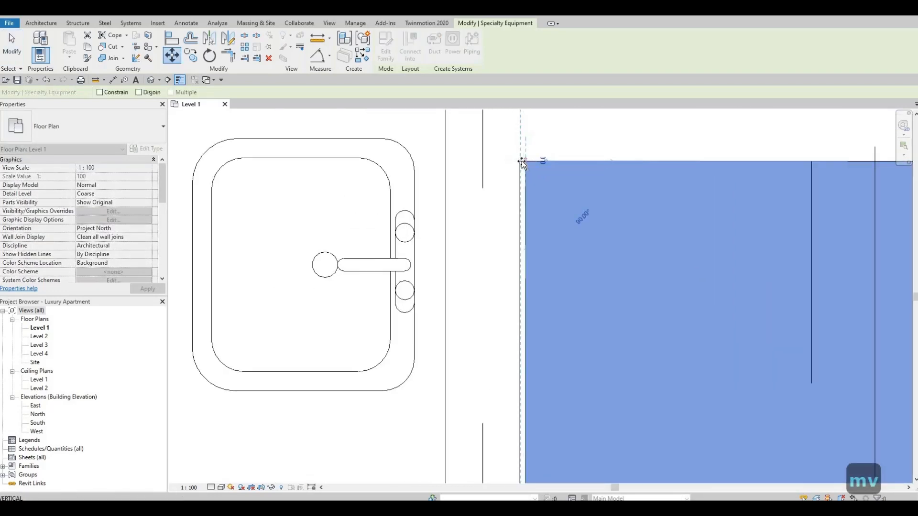
pyautogui.press('Escape')
pyautogui.press('Escape')
# Step: Shorten the upper end of the laundry's vertical thin line back to the upper wall face
pyautogui.scroll(-4, 589, 200)
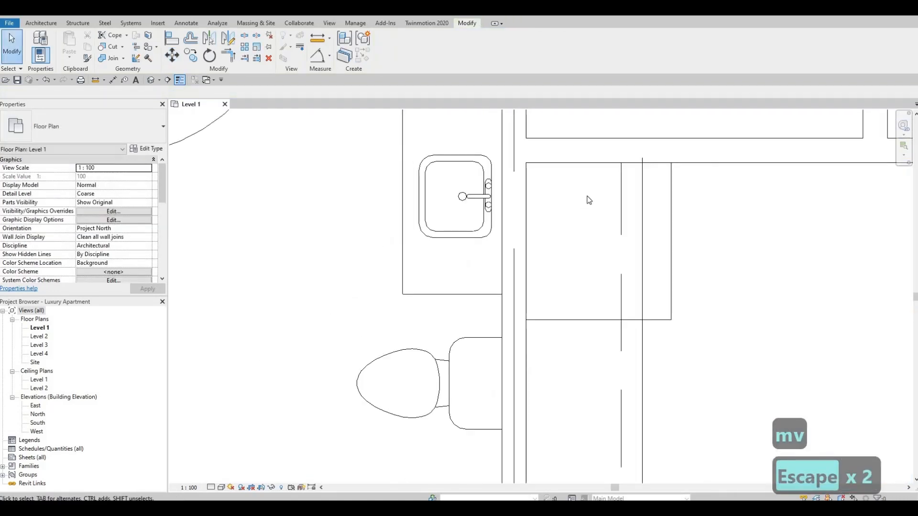
pyautogui.scroll(-2, 591, 198)
pyautogui.scroll(2, 595, 194)
pyautogui.click(594, 194)
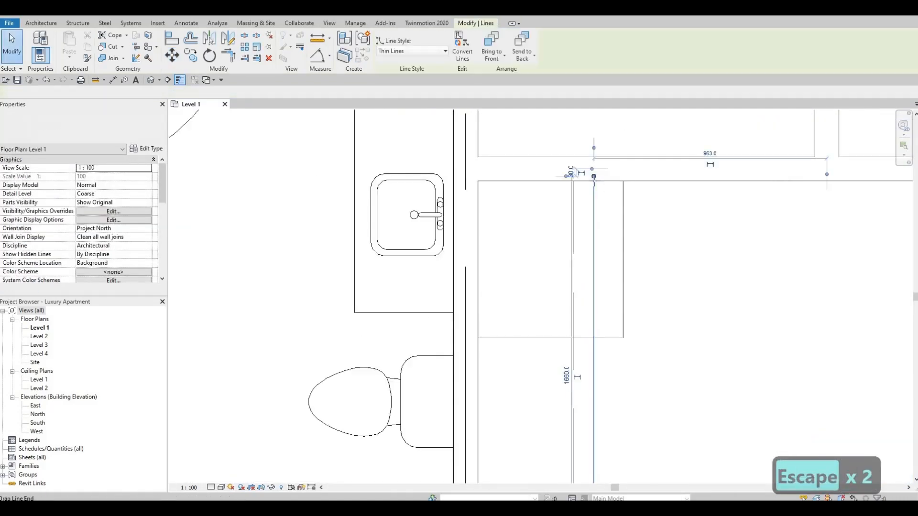
pyautogui.press('Escape')
pyautogui.scroll(-6, 622, 225)
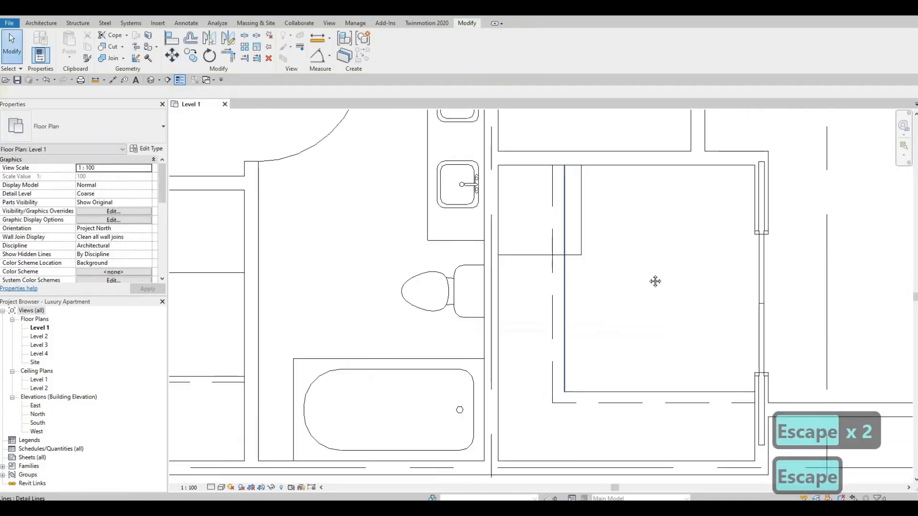
pyautogui.scroll(-3, 607, 287)
pyautogui.press('Escape')
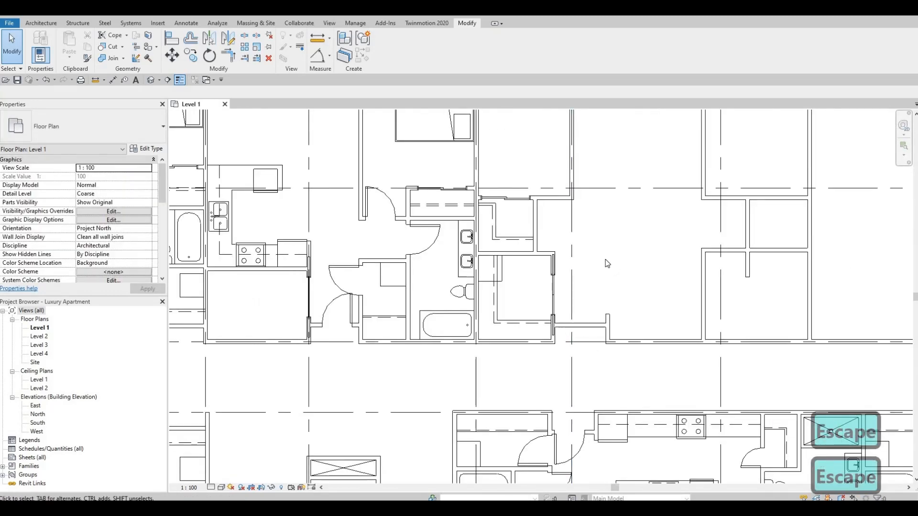
# Step: Place a 0762 x 2134mm M_Single-Flush door, matching the finished units, in the short entry wall beside the laundry, 600 mm from the laundry wall
pyautogui.scroll(2, 682, 287)
pyautogui.scroll(-3, 611, 324)
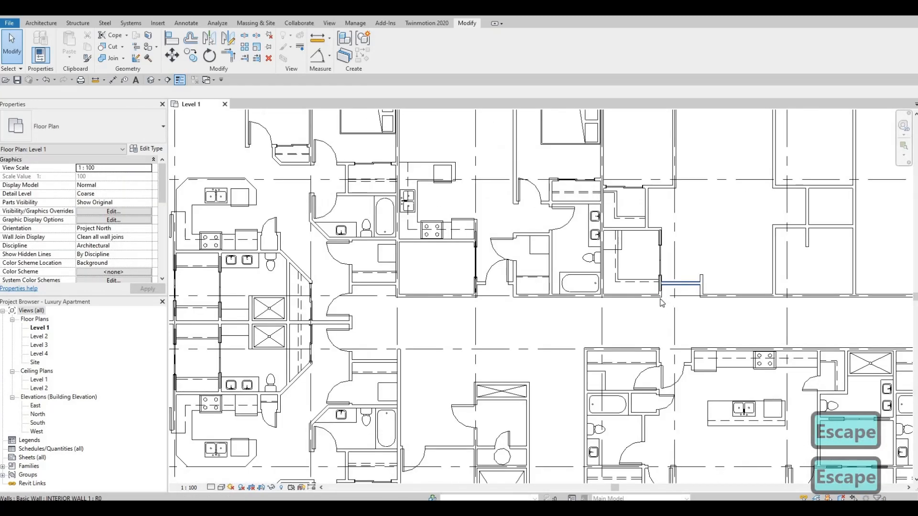
pyautogui.scroll(3, 450, 286)
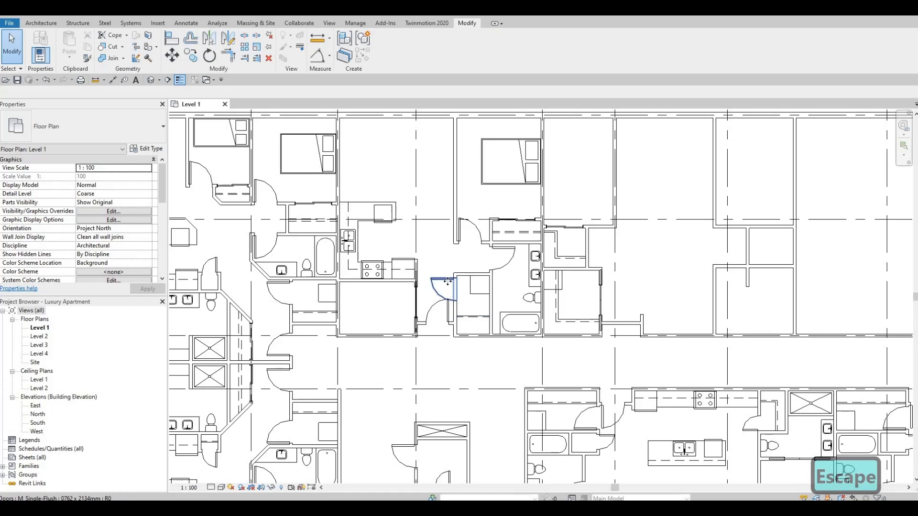
pyautogui.click(448, 282)
pyautogui.press('c')
pyautogui.press('s')
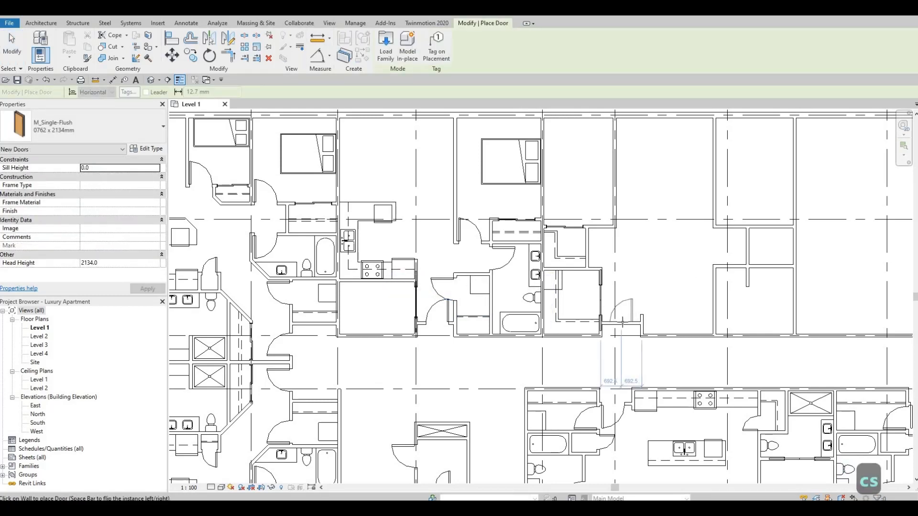
pyautogui.press('space')
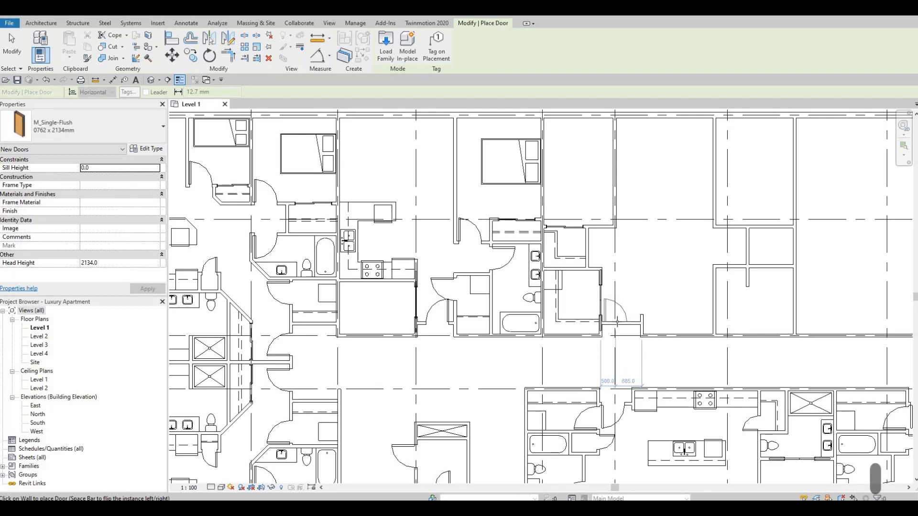
# Step: Place the same single-flush door at the right end of the bedroom's lower wall, beside the closet, opening into the bedroom
pyautogui.scroll(-1, 641, 270)
pyautogui.moveTo(632, 276); pyautogui.dragTo(609, 287, button='middle')
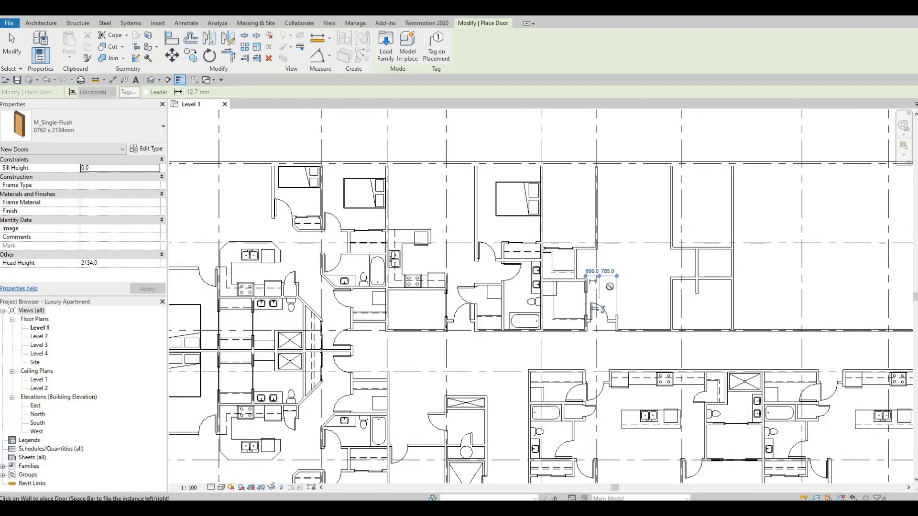
pyautogui.moveTo(588, 241); pyautogui.dragTo(588, 275, button='middle')
pyautogui.scroll(1, 588, 285)
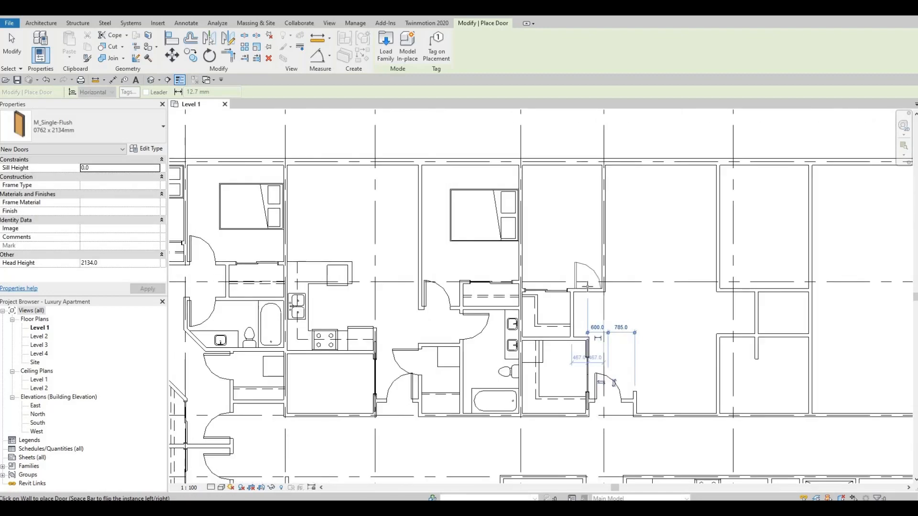
pyautogui.scroll(2, 587, 286)
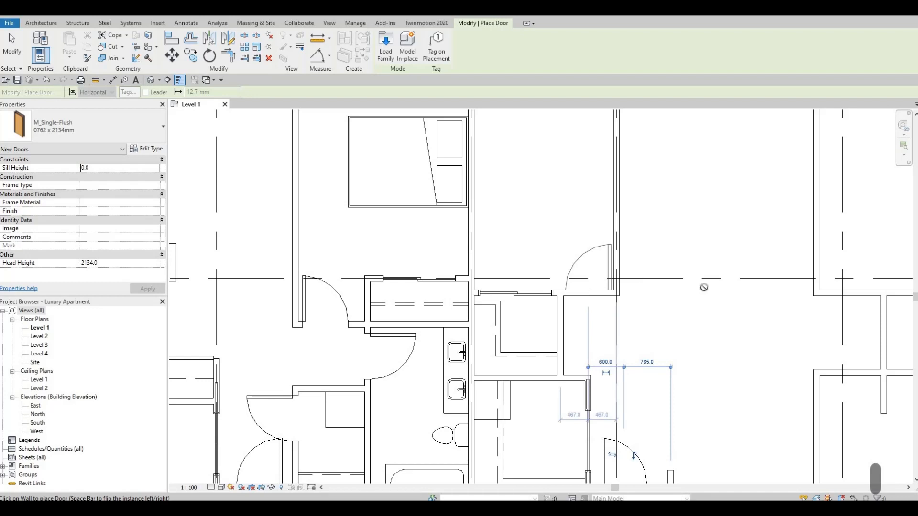
# Step: Place a single-flush door in the far-right bedroom's lower wall, 561.5 mm from each side, opening into the bedroom
pyautogui.scroll(-3, 433, 215)
pyautogui.scroll(3, 450, 227)
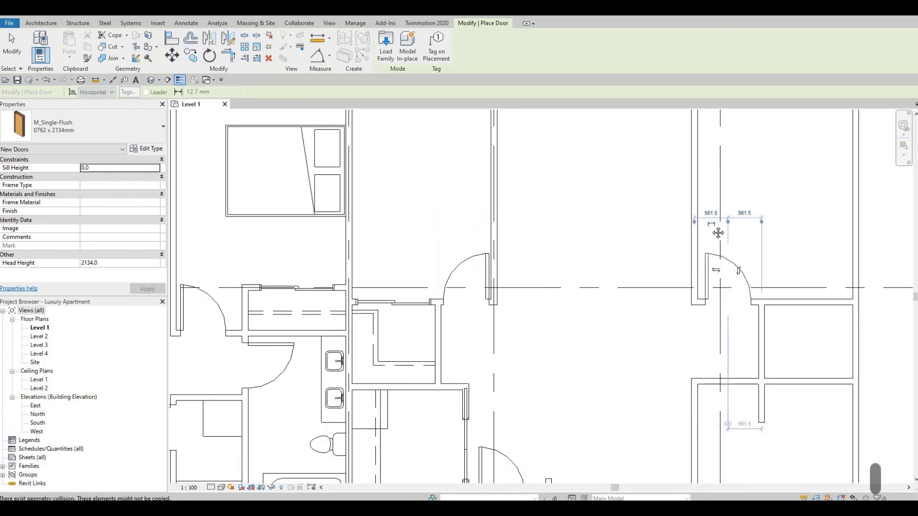
pyautogui.click(727, 299)
# Step: Place a single-flush door in the upper wall of the room below the far-right bedroom, 500 mm from its left wall, opening downward
pyautogui.moveTo(722, 383); pyautogui.dragTo(709, 262, button='middle')
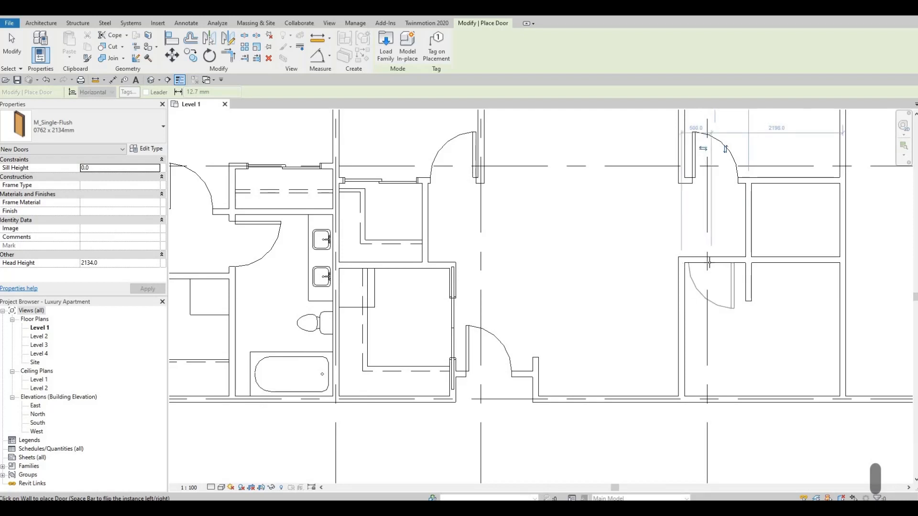
pyautogui.click(710, 263)
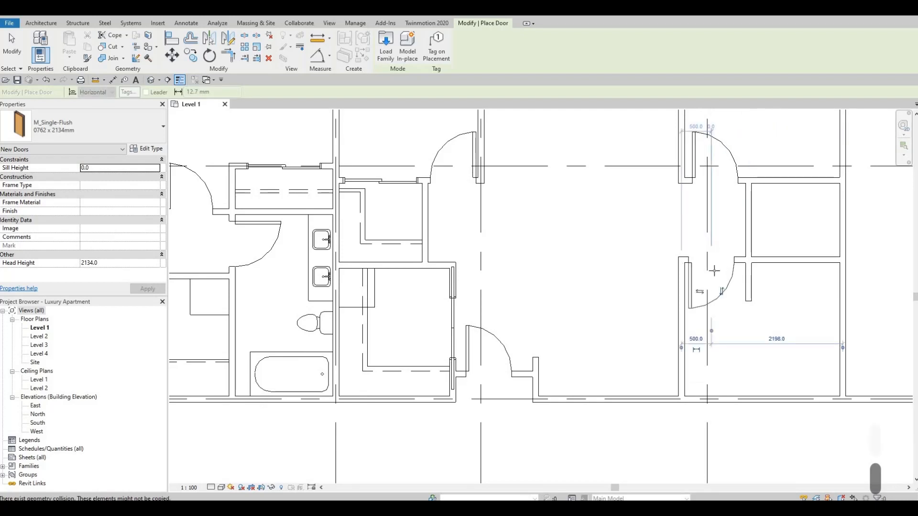
pyautogui.scroll(-1, 703, 300)
pyautogui.press('Escape')
pyautogui.press('Escape')
# Step: Place a 1200 x 2000mm double sliding wood-panel door, matching the neighbouring closet's, centred in the far-right closet's upper wall
pyautogui.moveTo(466, 219); pyautogui.dragTo(484, 260, button='middle')
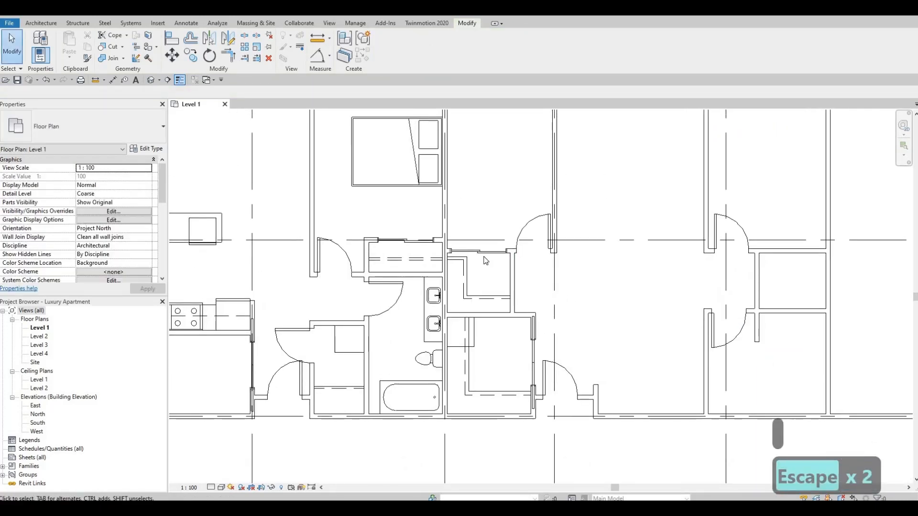
pyautogui.click(485, 260)
pyautogui.press('c')
pyautogui.press('s')
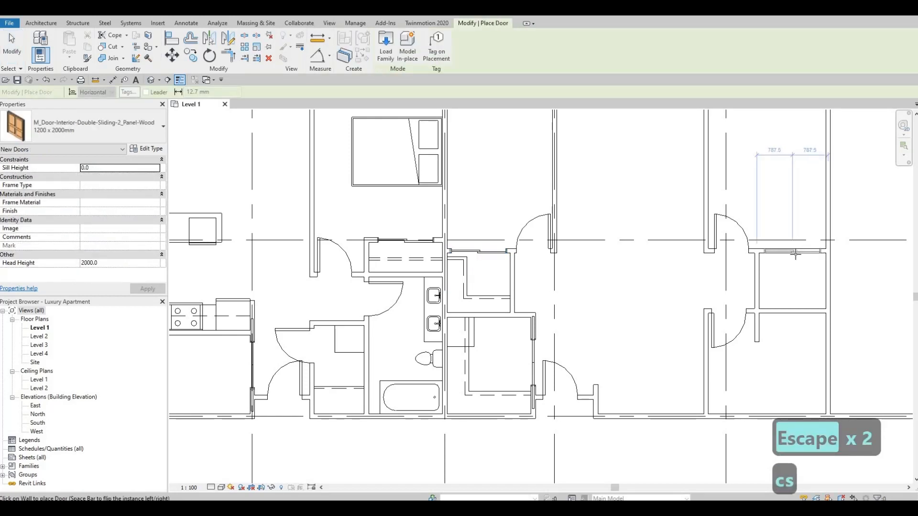
pyautogui.press('Escape')
pyautogui.press('Escape')
pyautogui.press('Escape')
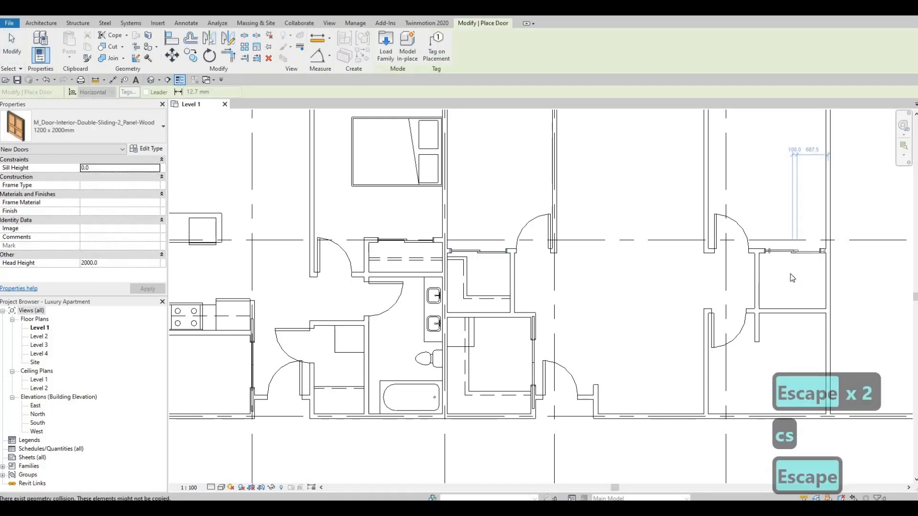
pyautogui.scroll(-2, 789, 218)
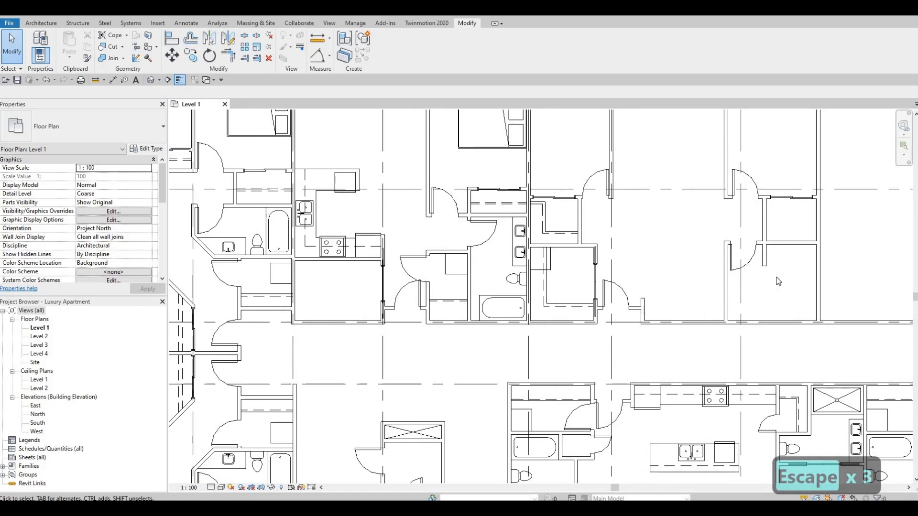
# Step: Copy the L-shaped shelf detail lines from the neighbouring closet into the far-right closet below the sliding door
pyautogui.scroll(2, 772, 310)
pyautogui.scroll(-1, 771, 310)
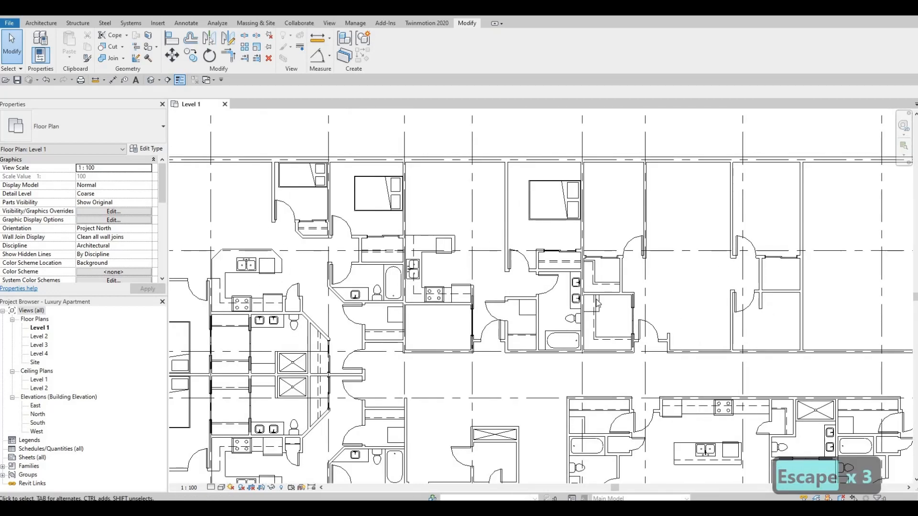
pyautogui.scroll(1, 607, 287)
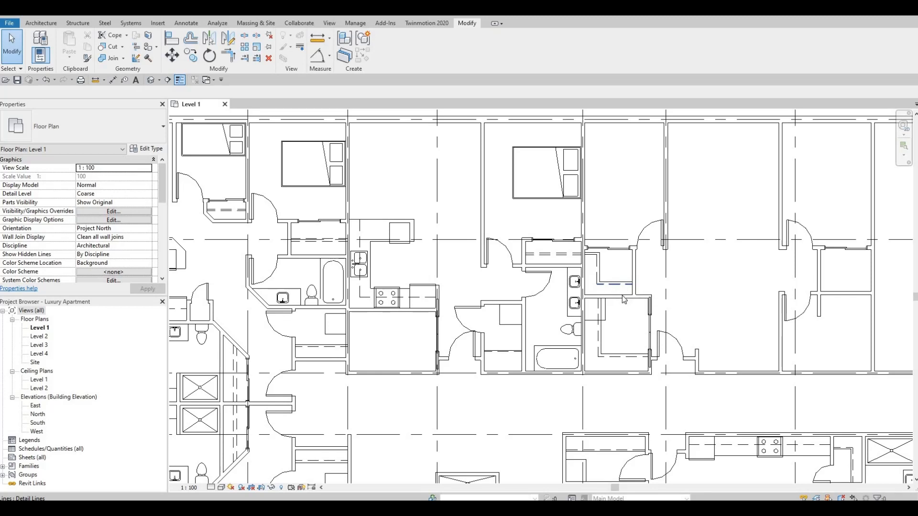
pyautogui.scroll(2, 606, 286)
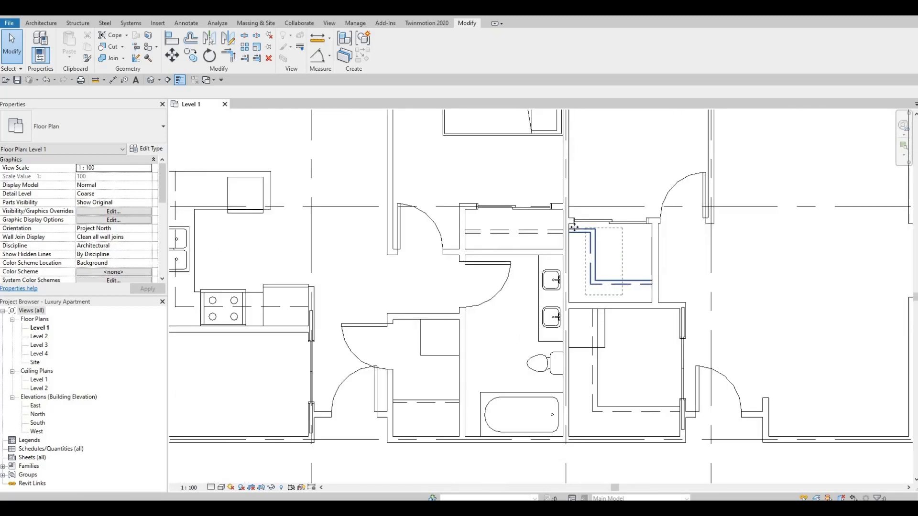
pyautogui.click(574, 228)
pyautogui.press('o')
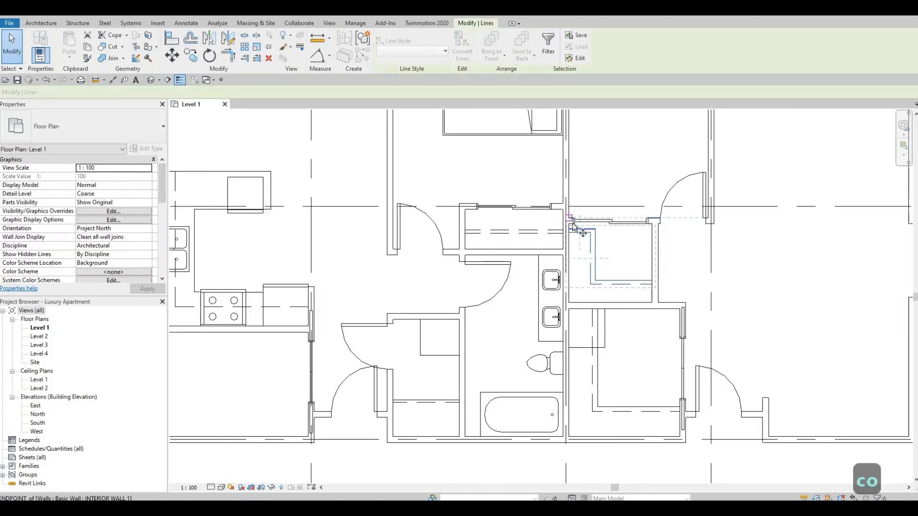
pyautogui.scroll(2, 571, 218)
pyautogui.click(565, 229)
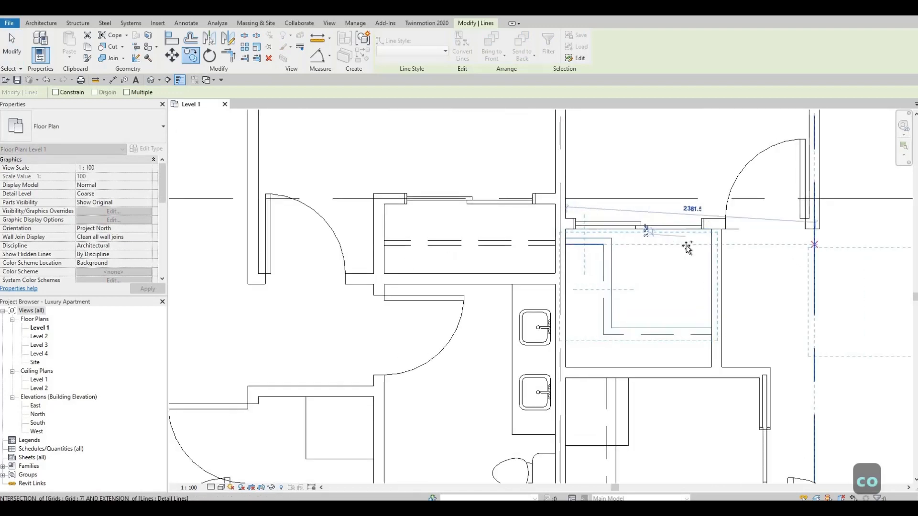
pyautogui.moveTo(813, 247); pyautogui.dragTo(414, 261, button='middle')
pyautogui.scroll(-1, 414, 261)
pyautogui.click(772, 247)
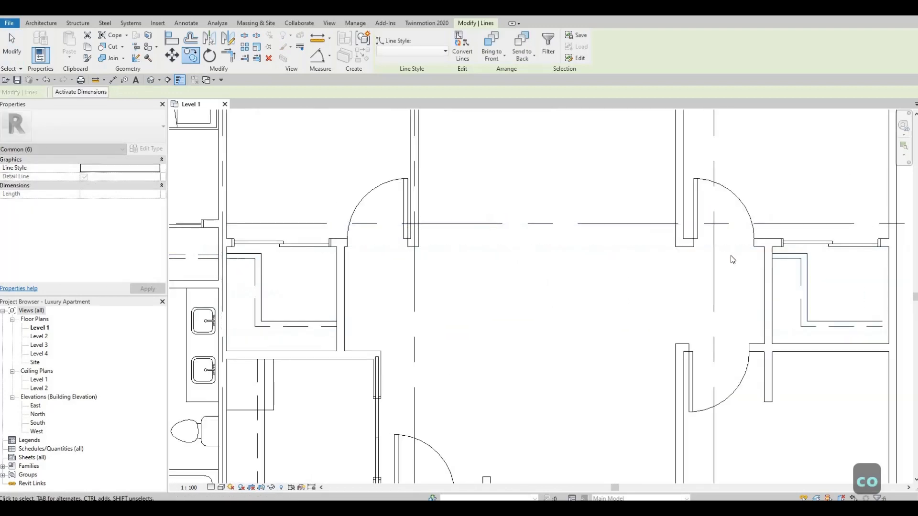
pyautogui.moveTo(780, 272); pyautogui.dragTo(620, 238, button='middle')
pyautogui.press('Escape')
pyautogui.press('Escape')
# Step: Extend the two lower shelf lines in the far-right closet to the closet's right wall
pyautogui.scroll(2, 732, 253)
pyautogui.click(712, 305)
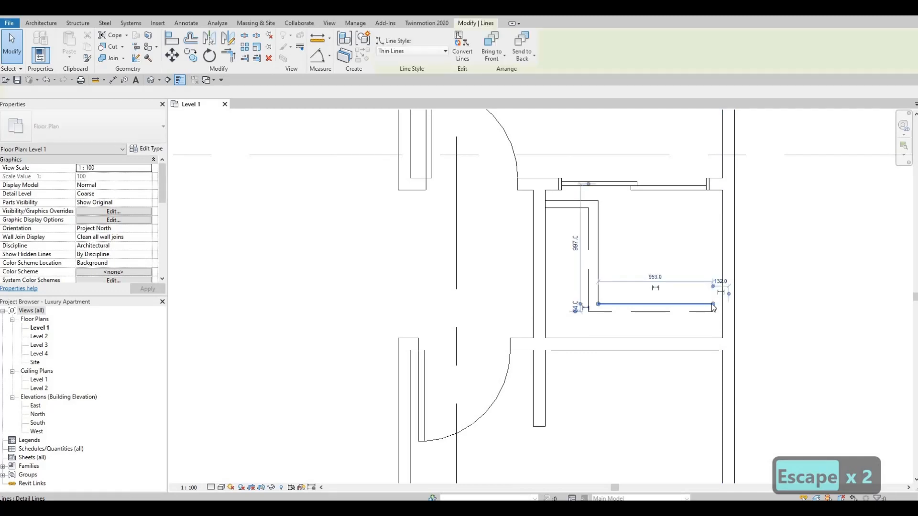
pyautogui.moveTo(713, 304); pyautogui.dragTo(713, 312)
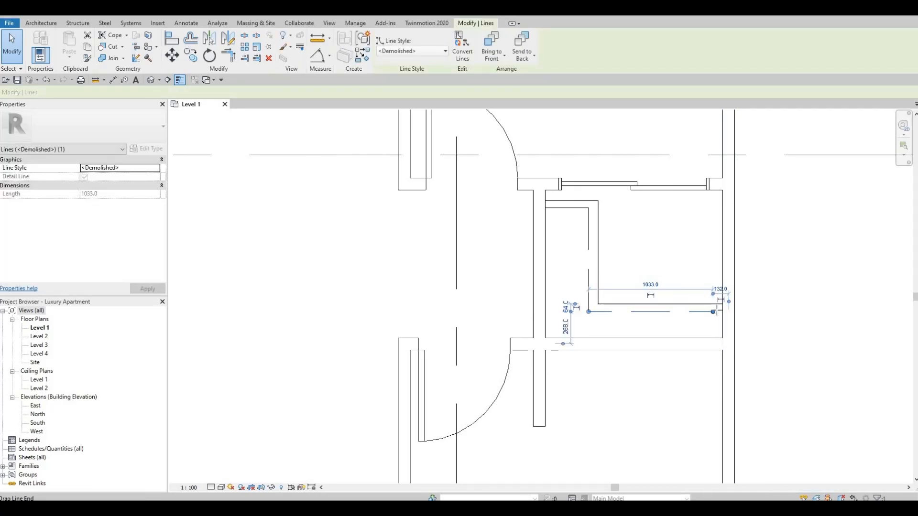
pyautogui.press('Escape')
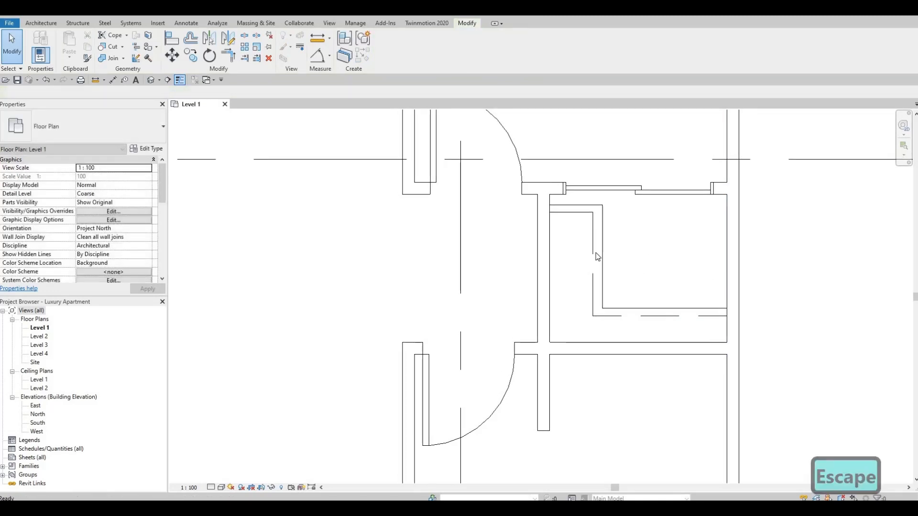
# Step: Place another M_Tub-Rectangular-2D 2 bathtub against the upper wall of the far-right bathroom, below the closet
pyautogui.scroll(-6, 597, 257)
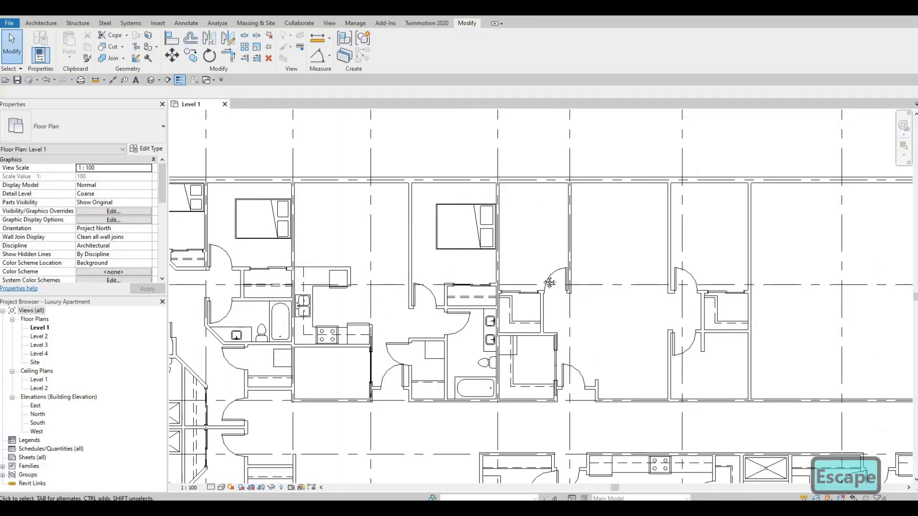
pyautogui.moveTo(580, 299); pyautogui.dragTo(539, 284, button='middle')
pyautogui.scroll(-2, 587, 279)
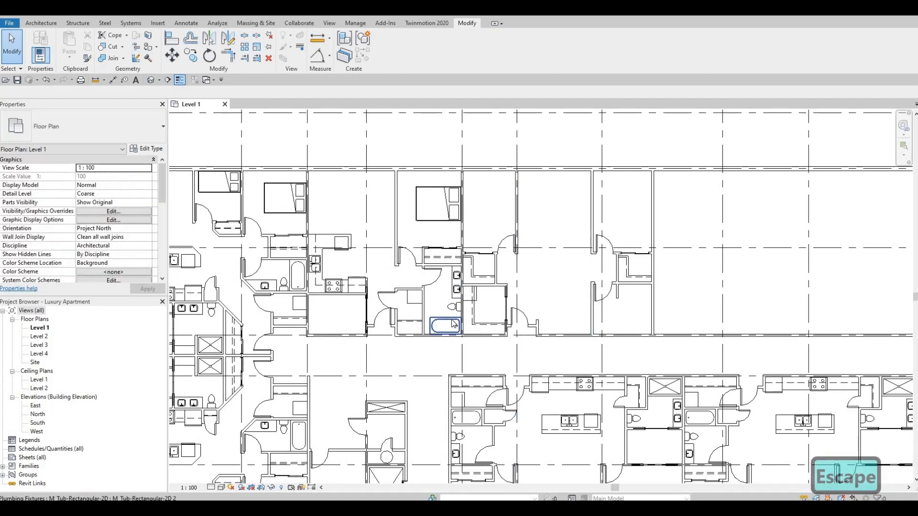
pyautogui.click(444, 325)
pyautogui.press('c')
pyautogui.press('s')
pyautogui.scroll(2, 662, 285)
pyautogui.scroll(2, 605, 278)
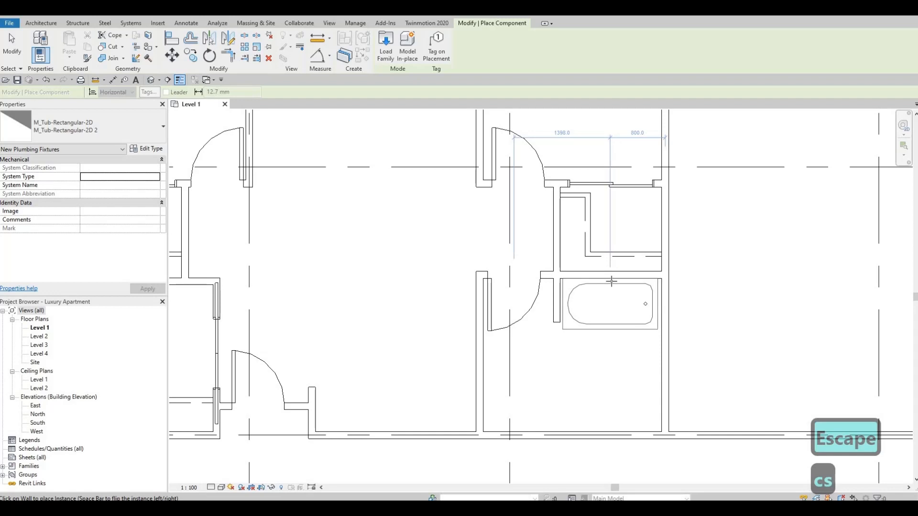
pyautogui.press('Escape')
pyautogui.press('Escape')
pyautogui.press('Escape')
# Step: Align the bathtub's left edge with the inner face of the short wall beside it
pyautogui.scroll(2, 659, 300)
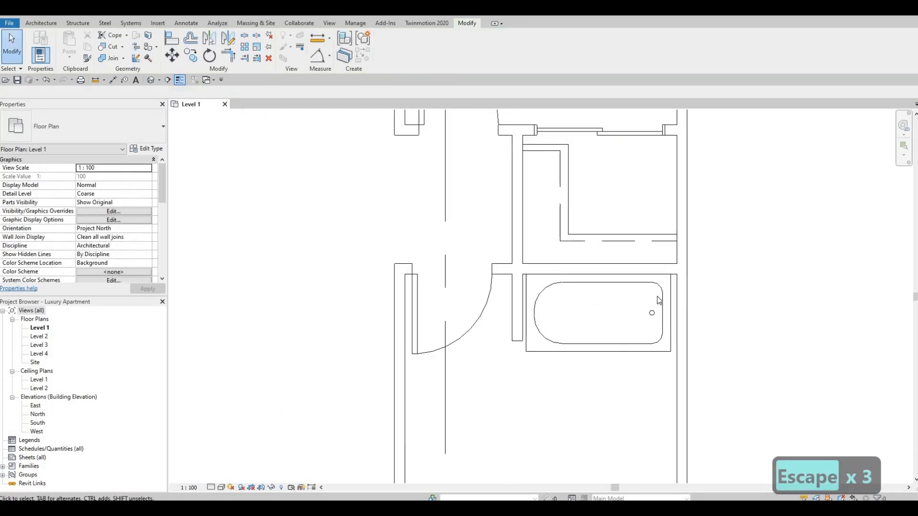
pyautogui.press('a')
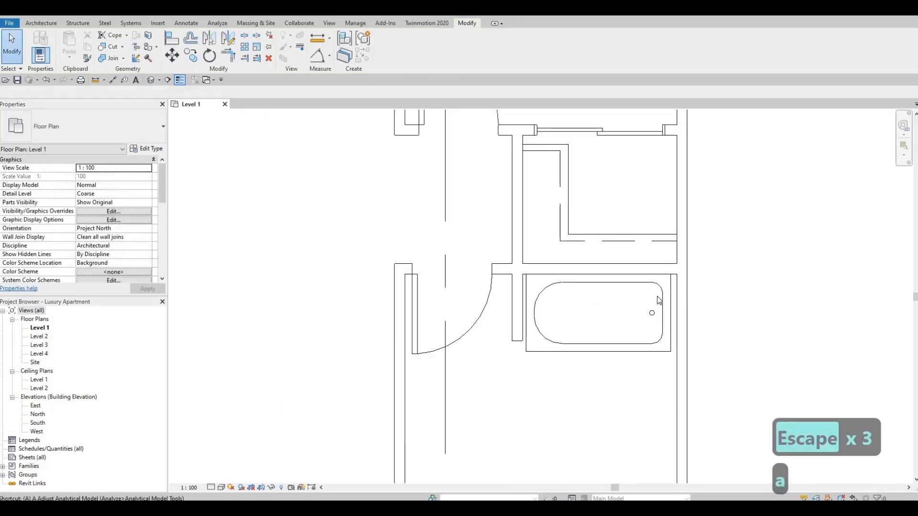
pyautogui.press('Escape')
pyautogui.press('Escape')
pyautogui.press('a')
pyautogui.press('l')
pyautogui.scroll(1, 676, 284)
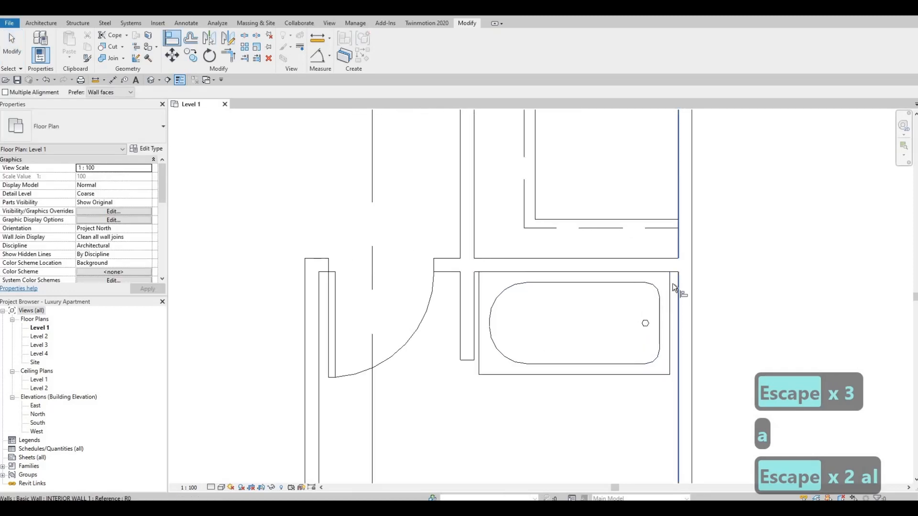
pyautogui.click(479, 289)
pyautogui.click(480, 307)
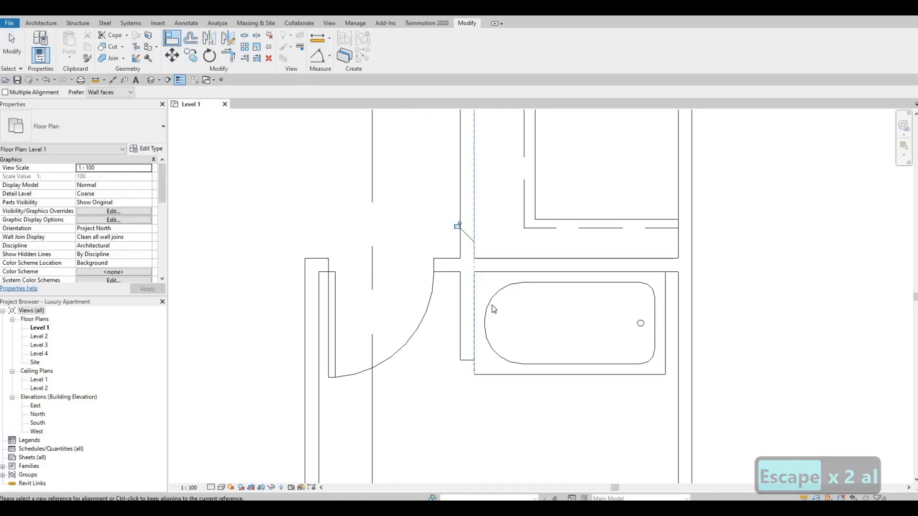
pyautogui.press('Escape')
pyautogui.press('Escape')
pyautogui.press('Escape')
# Step: Extend the short wall beside the bathtub down to the tub's lower edge
pyautogui.click(595, 342)
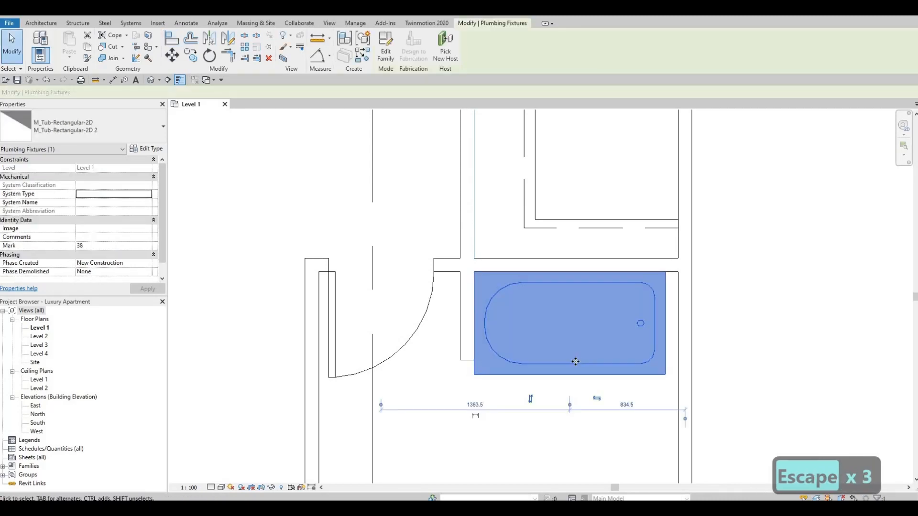
pyautogui.press('Escape')
pyautogui.click(467, 363)
pyautogui.moveTo(467, 364); pyautogui.dragTo(506, 382)
pyautogui.scroll(-4, 550, 337)
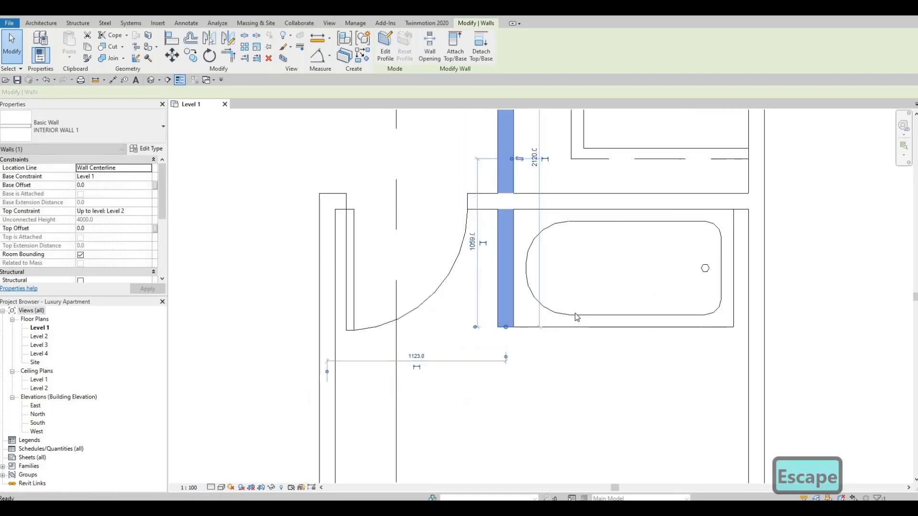
pyautogui.press('Escape')
# Step: Place an M_Toilet-Domestic-2D on the far-right bathroom's lower wall, 400 mm from the right wall
pyautogui.scroll(-3, 583, 325)
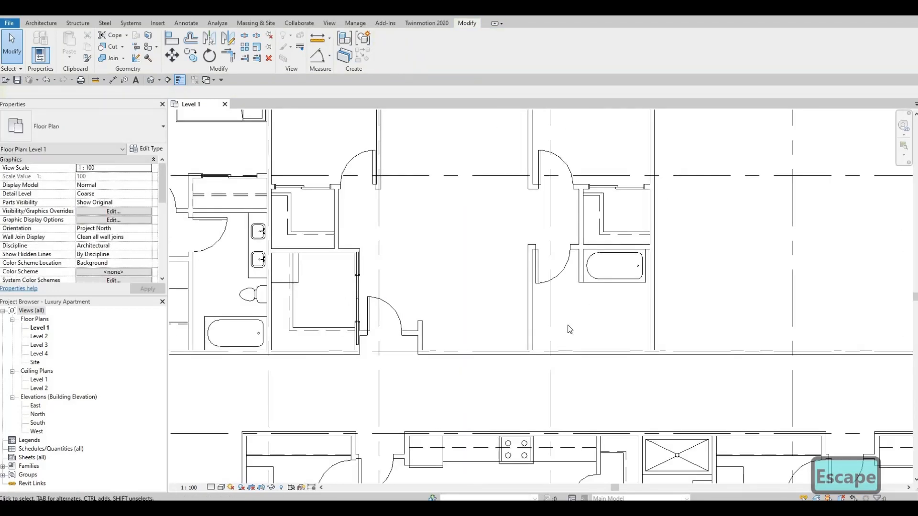
pyautogui.moveTo(578, 300)
pyautogui.mouseDown(button='middle')
pyautogui.moveTo(568, 308)
pyautogui.moveTo(563, 295)
pyautogui.mouseUp(button='middle')
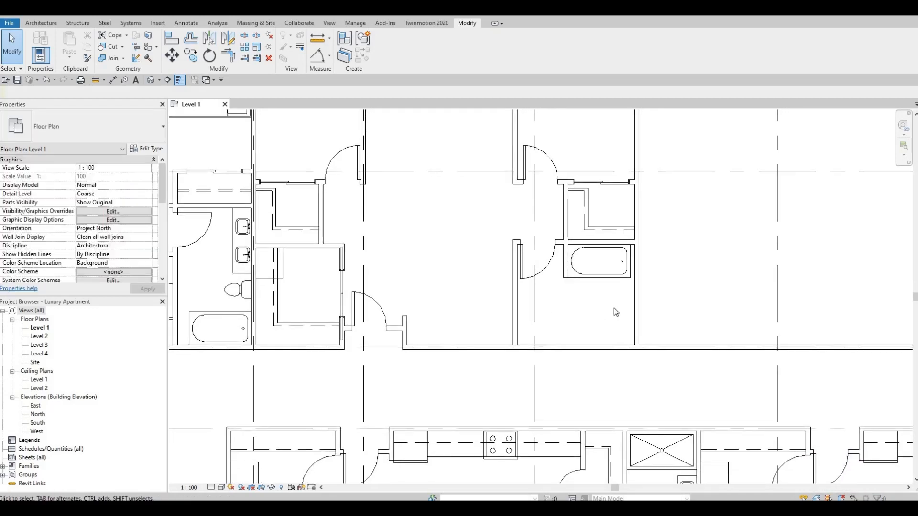
pyautogui.scroll(-1, 498, 323)
pyautogui.moveTo(313, 324); pyautogui.dragTo(487, 313, button='middle')
pyautogui.click(472, 289)
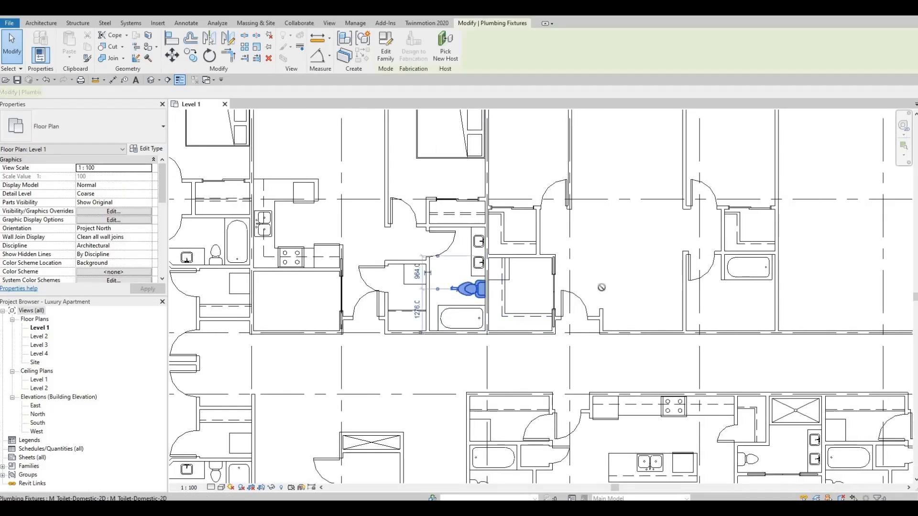
pyautogui.press('c')
pyautogui.press('s')
pyautogui.scroll(1, 755, 321)
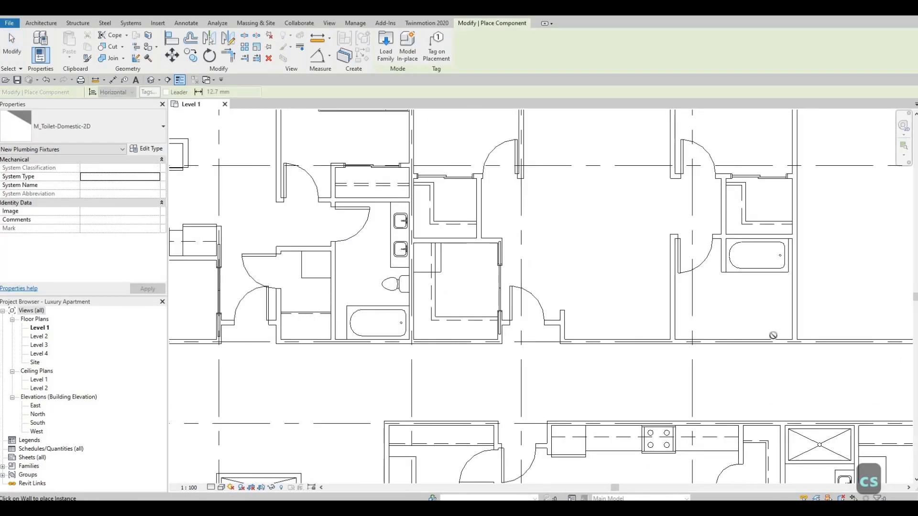
pyautogui.press('Escape')
pyautogui.press('Escape')
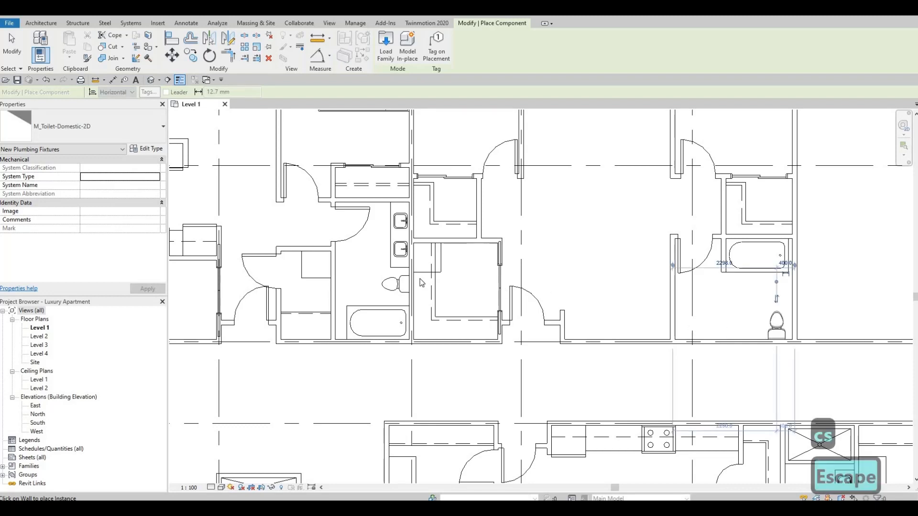
pyautogui.click(400, 253)
pyautogui.press('c')
pyautogui.press('x')
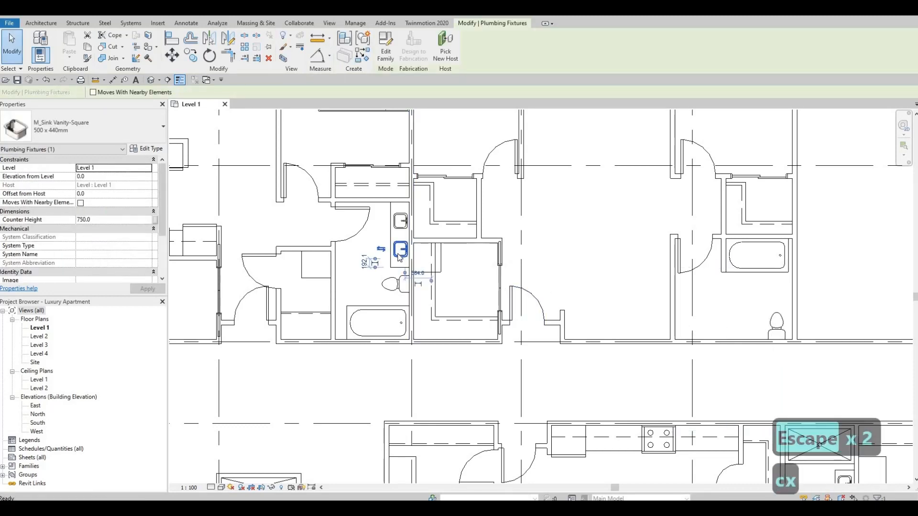
pyautogui.press('Escape')
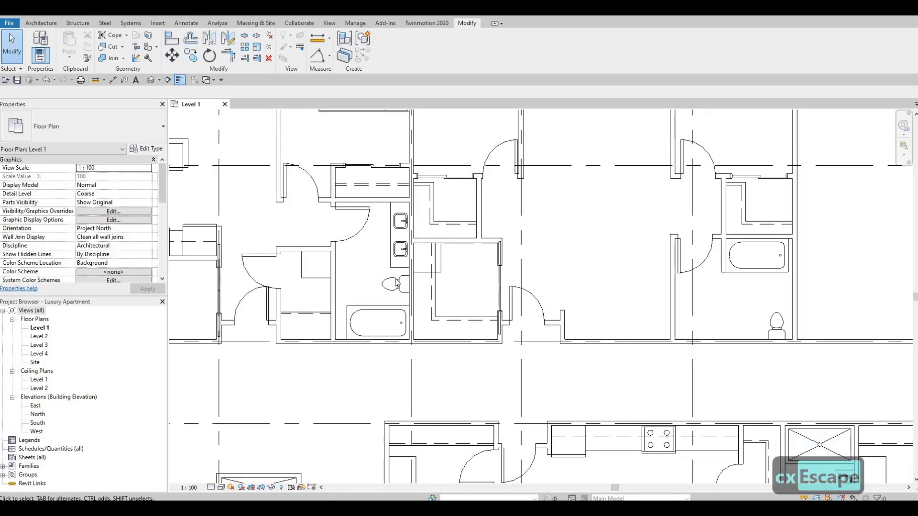
pyautogui.press('Escape')
pyautogui.press('Escape')
# Step: Place two 500 x 440mm M_Sink Vanity-Square sinks side by side along the far-right bathroom's lower wall, between the left wall and the toilet
pyautogui.click(401, 253)
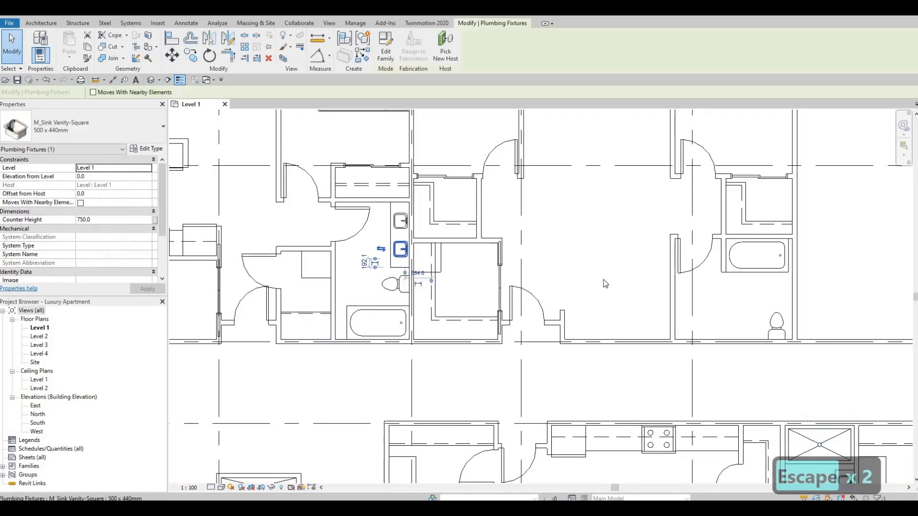
pyautogui.press('c')
pyautogui.press('s')
pyautogui.scroll(3, 719, 330)
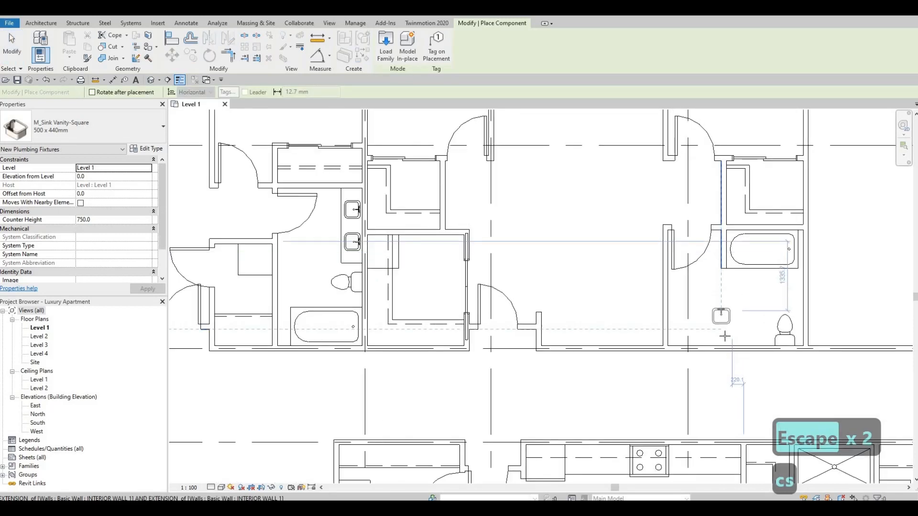
pyautogui.press('c')
pyautogui.press('s')
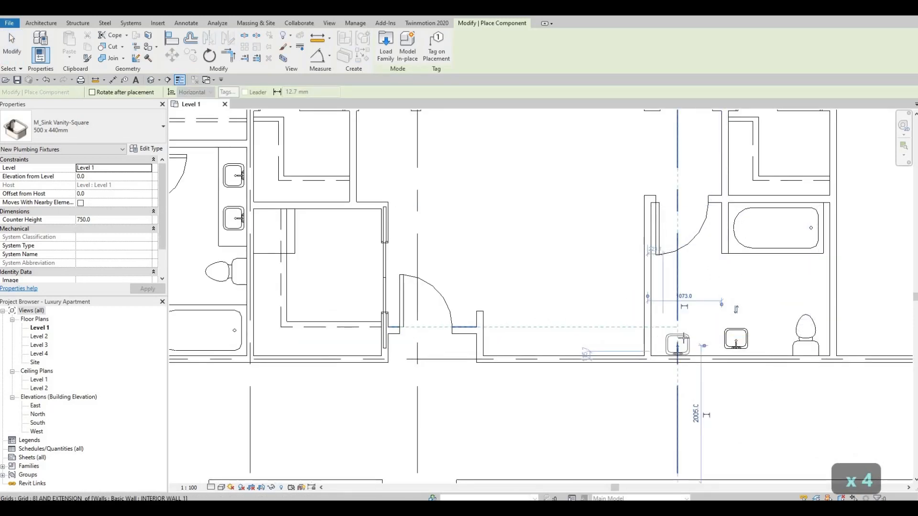
pyautogui.press('Escape')
pyautogui.press('Escape')
pyautogui.press('Escape')
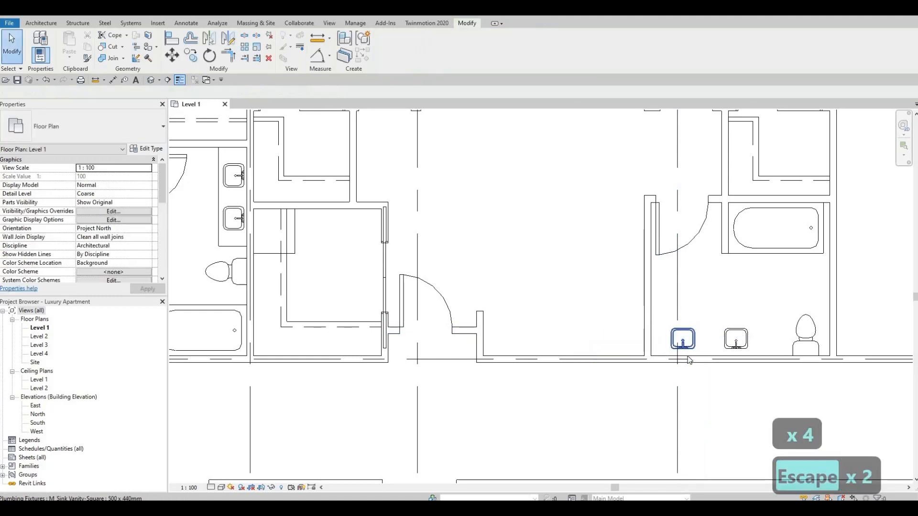
# Step: Draw the vanity counter outline in Thin Lines around the two sinks, from the left wall across and down to the lower wall
pyautogui.scroll(-2, 675, 351)
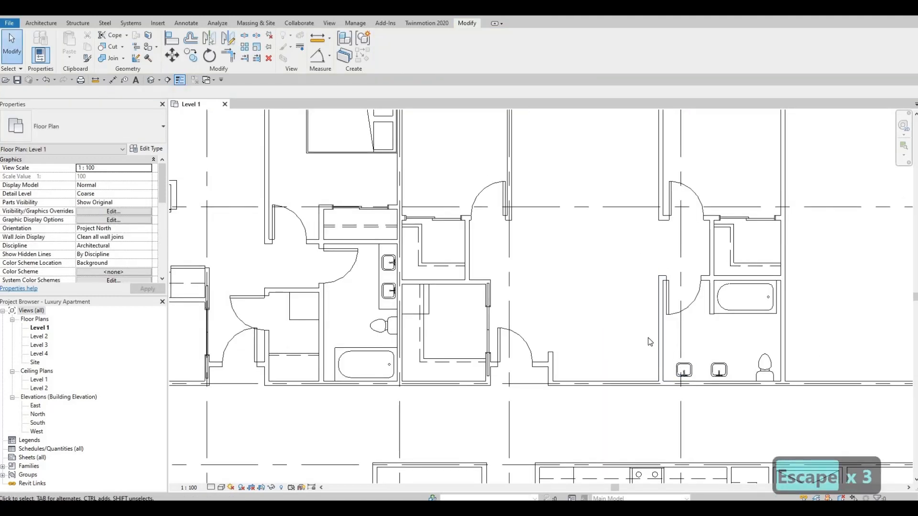
pyautogui.moveTo(450, 293); pyautogui.dragTo(523, 319, button='middle')
pyautogui.press('Escape')
pyautogui.scroll(-2, 523, 320)
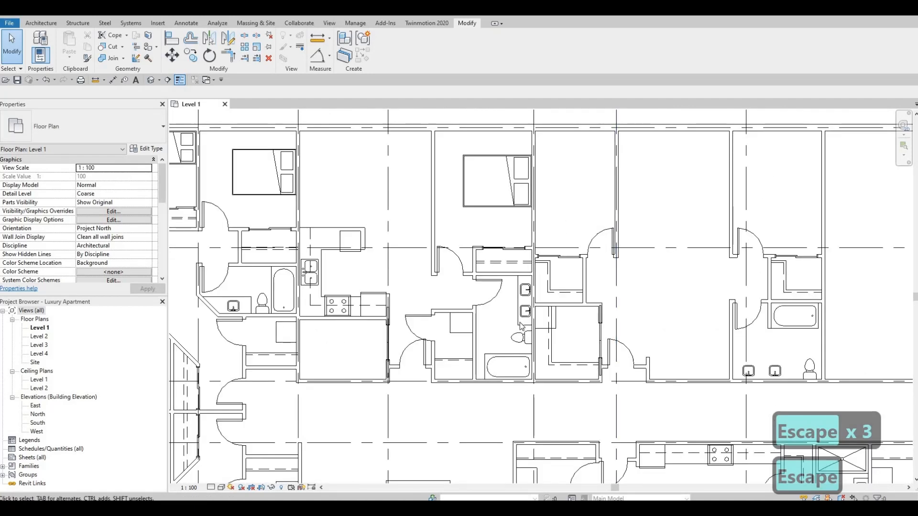
pyautogui.click(531, 313)
pyautogui.press('c')
pyautogui.press('s')
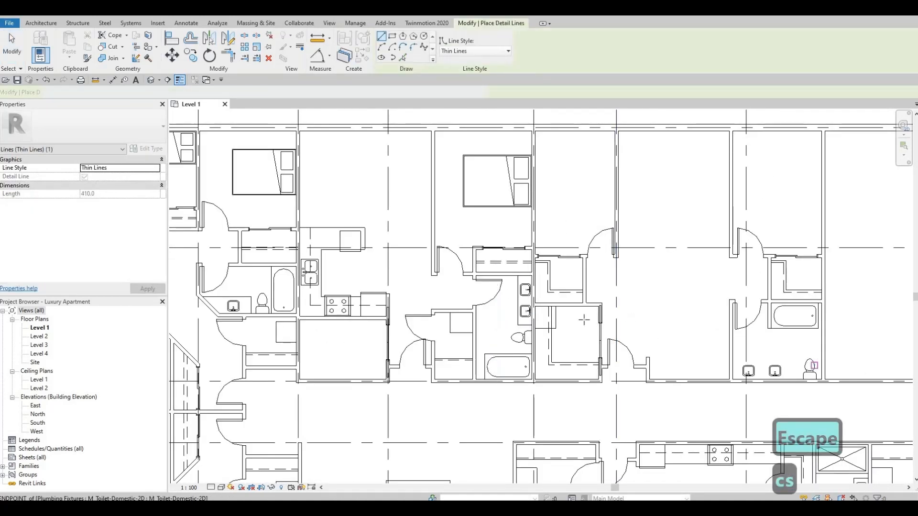
pyautogui.scroll(3, 511, 319)
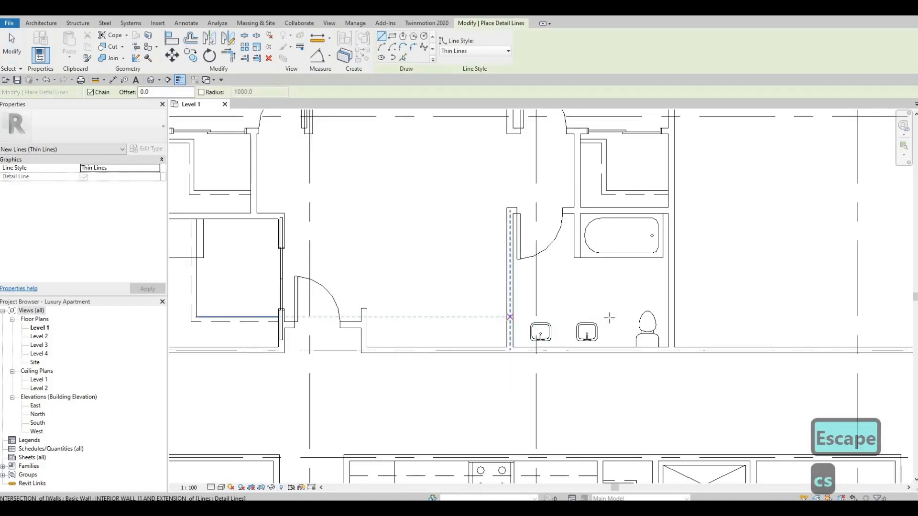
pyautogui.click(622, 317)
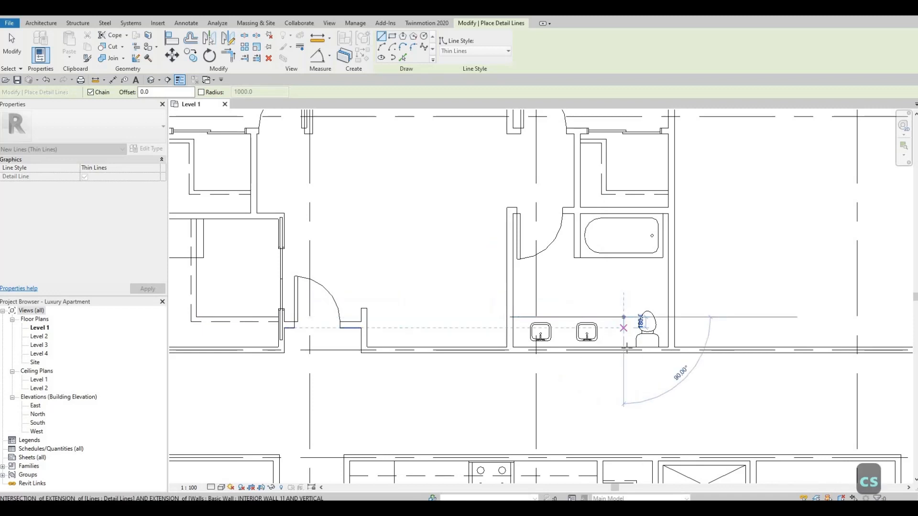
pyautogui.press('Escape')
pyautogui.scroll(-3, 574, 334)
pyautogui.scroll(1, 524, 334)
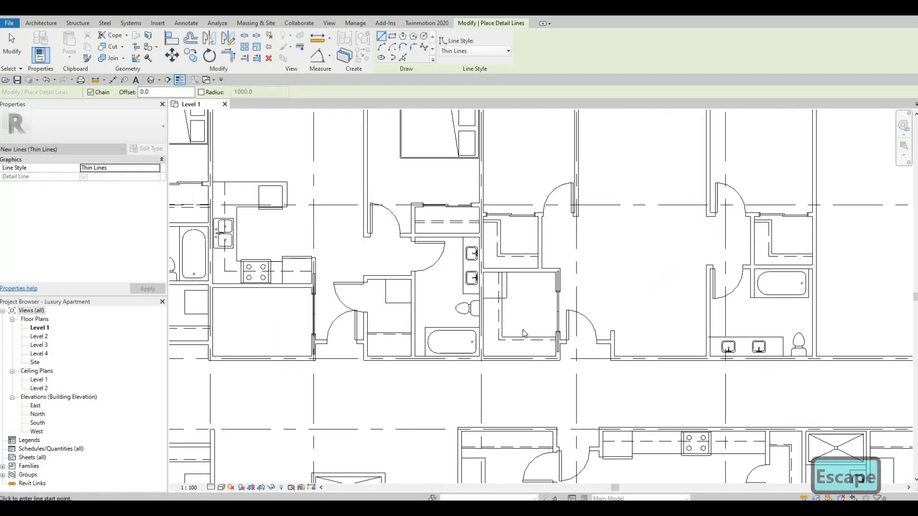
# Step: Place a 900mm M_Refrigerator-French-Door-with_Ice_and_Water_Dispenser in the new kitchen's lower wall corner, against the bathroom wall
pyautogui.scroll(-2, 525, 333)
pyautogui.scroll(2, 437, 319)
pyautogui.press('Escape')
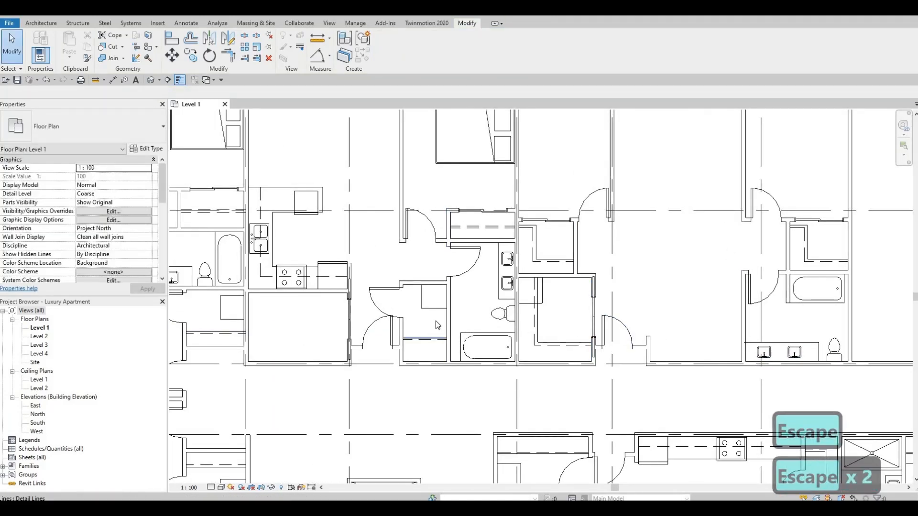
pyautogui.moveTo(446, 346); pyautogui.dragTo(446, 370, button='middle')
pyautogui.click(333, 292)
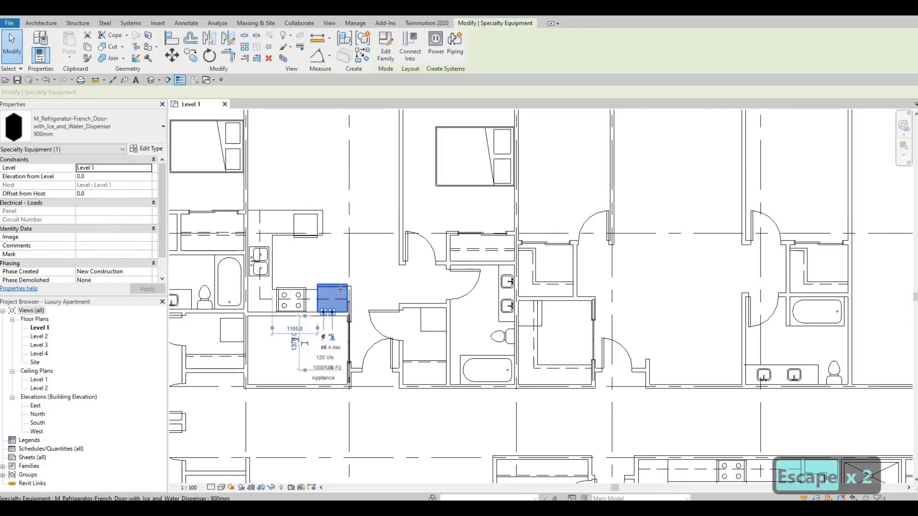
pyautogui.press('c')
pyautogui.press('s')
pyautogui.moveTo(726, 347); pyautogui.dragTo(651, 324, button='middle')
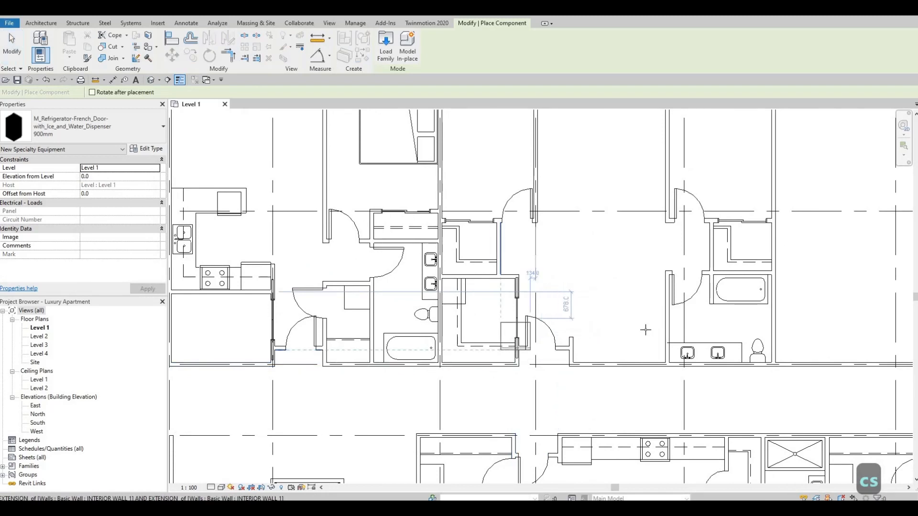
pyautogui.scroll(2, 651, 324)
pyautogui.press('space')
pyautogui.press('space')
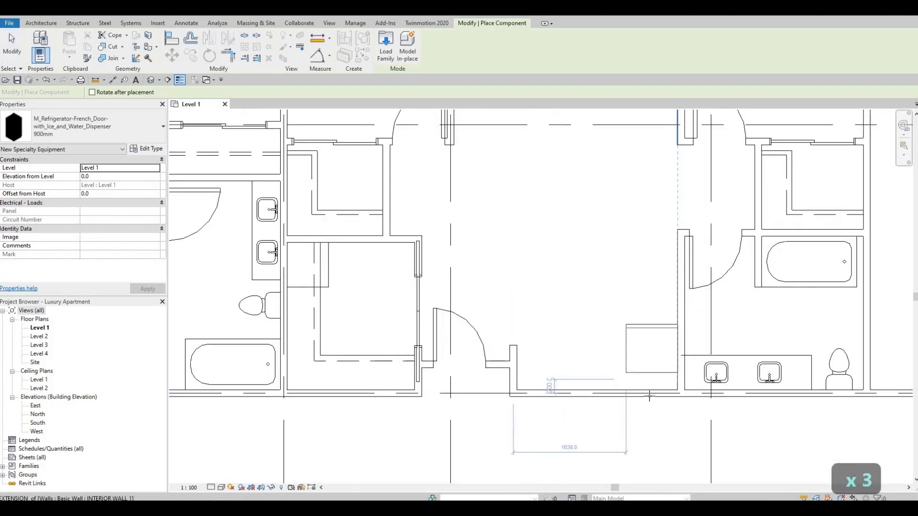
pyautogui.click(617, 386)
pyautogui.press('Escape')
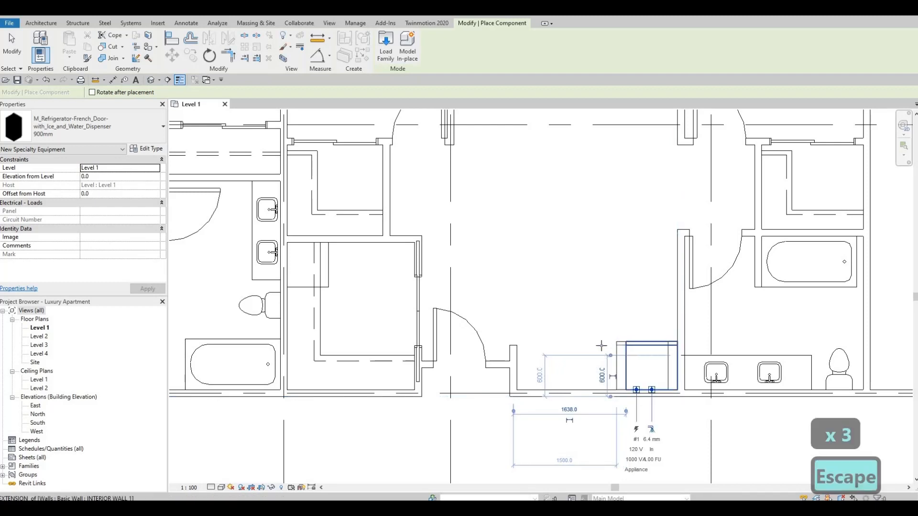
pyautogui.scroll(-2, 652, 355)
pyautogui.press('Escape')
pyautogui.scroll(-2, 651, 355)
pyautogui.press('Escape')
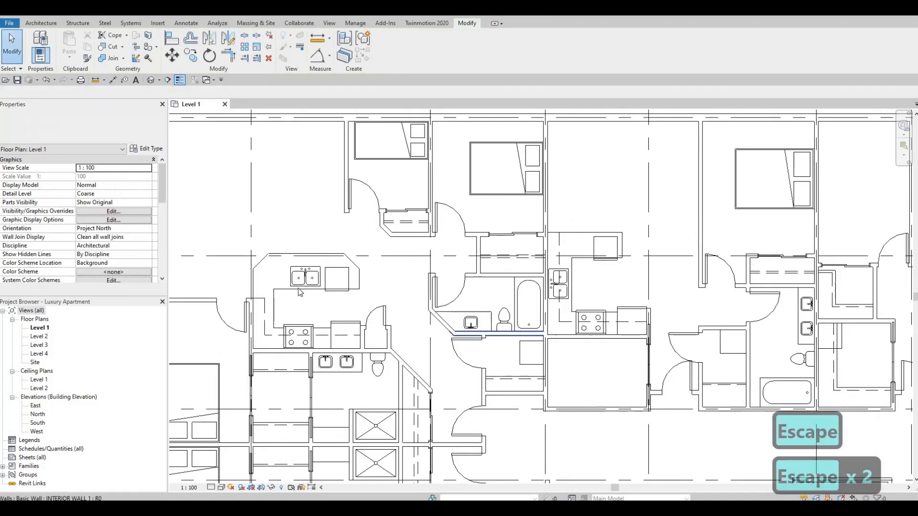
# Step: Place a 750mm M_Range-Gas on the new kitchen's lower wall, about 300 mm from the short wall by the entry
pyautogui.click(298, 330)
pyautogui.press('c')
pyautogui.press('s')
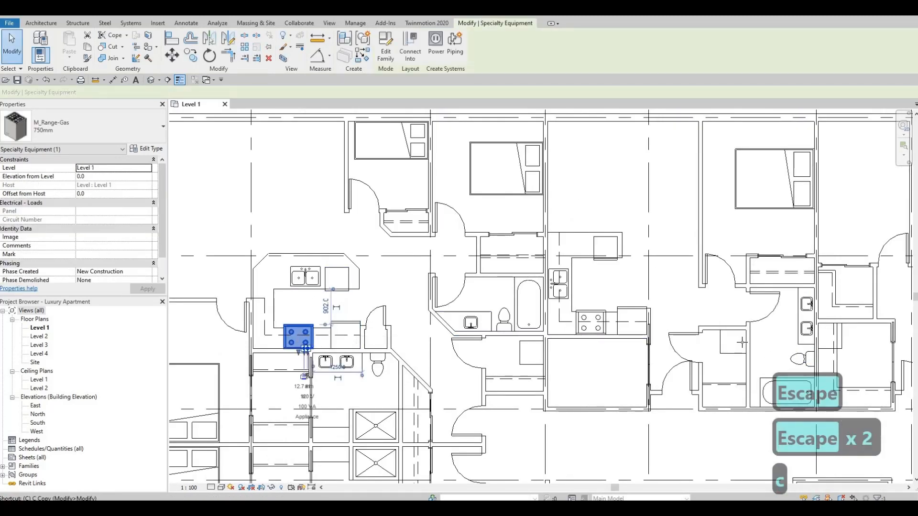
pyautogui.moveTo(774, 356); pyautogui.dragTo(648, 324, button='middle')
pyautogui.press('space')
pyautogui.press('space')
pyautogui.press('space')
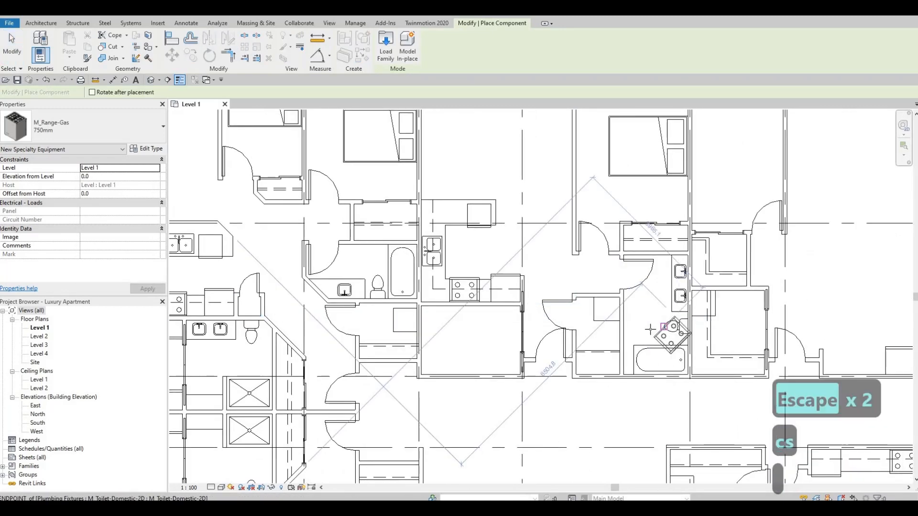
pyautogui.press('space')
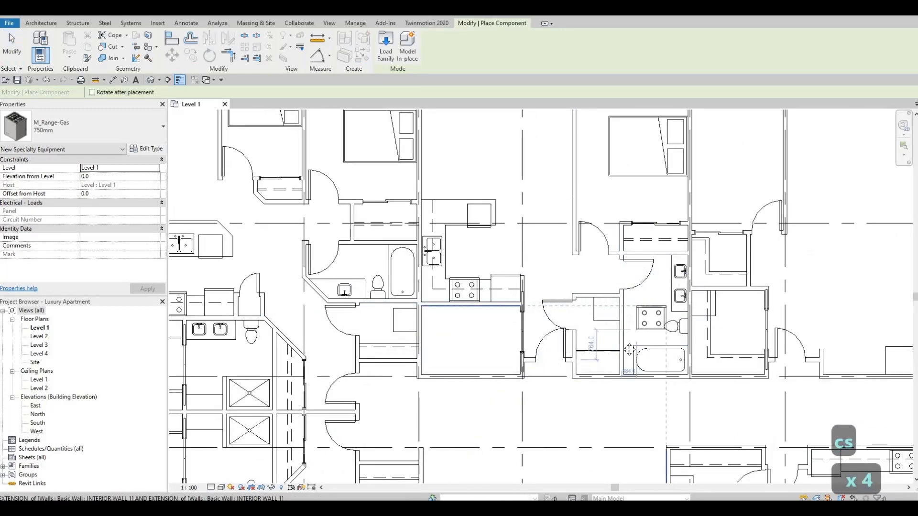
pyautogui.moveTo(763, 381); pyautogui.dragTo(457, 360, button='middle')
pyautogui.scroll(2, 523, 361)
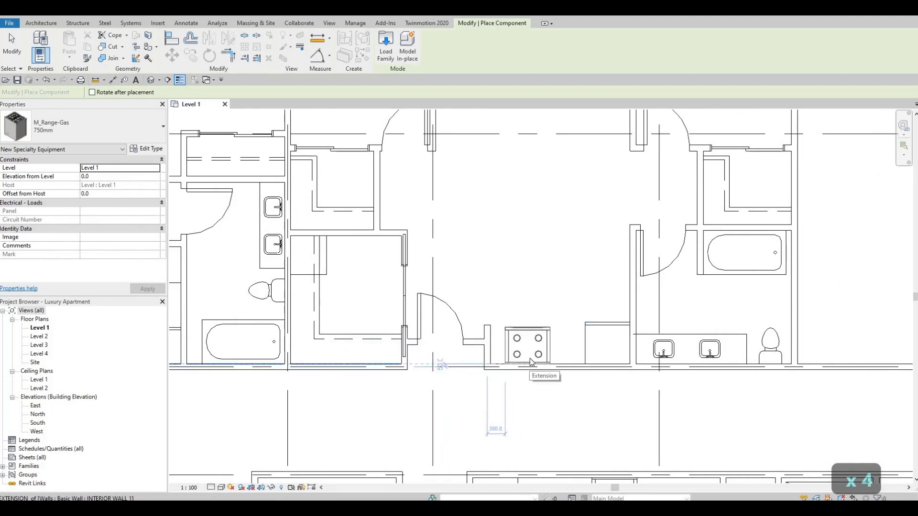
pyautogui.click(530, 362)
pyautogui.press('Escape')
pyautogui.press('Escape')
pyautogui.press('Escape')
# Step: Place a 1000 x 535mm M_Sink Kitchen-Double in the open area above the range and refrigerator
pyautogui.moveTo(575, 328); pyautogui.dragTo(662, 337, button='middle')
pyautogui.scroll(-2, 288, 241)
pyautogui.moveTo(289, 241); pyautogui.dragTo(711, 329, button='middle')
pyautogui.scroll(-1, 711, 329)
pyautogui.press('Escape')
pyautogui.press('Escape')
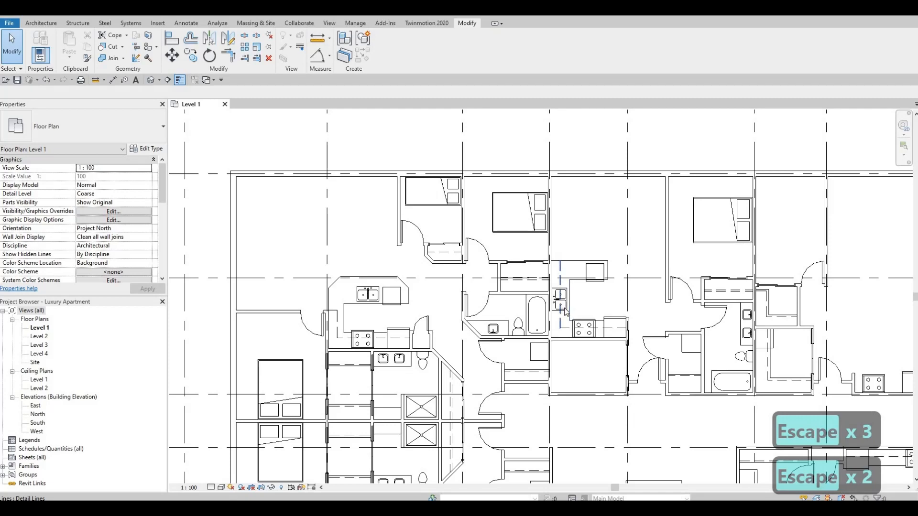
pyautogui.click(564, 308)
pyautogui.press('c')
pyautogui.press('s')
pyautogui.moveTo(790, 317); pyautogui.dragTo(371, 259, button='middle')
pyautogui.scroll(1, 568, 287)
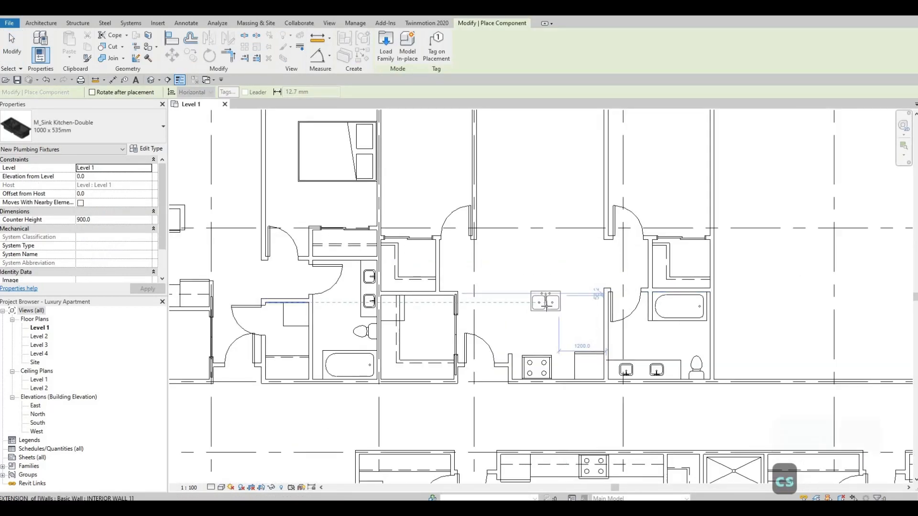
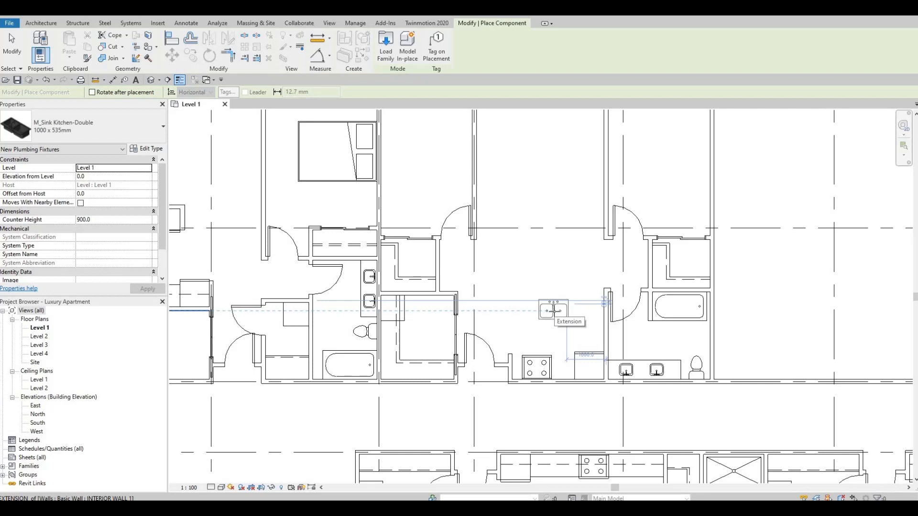
pyautogui.click(555, 308)
pyautogui.press('Escape')
pyautogui.press('Escape')
pyautogui.press('Escape')
# Step: Place a 600mm M_Dishwasher directly to the left of the new double kitchen sink
pyautogui.scroll(-3, 559, 297)
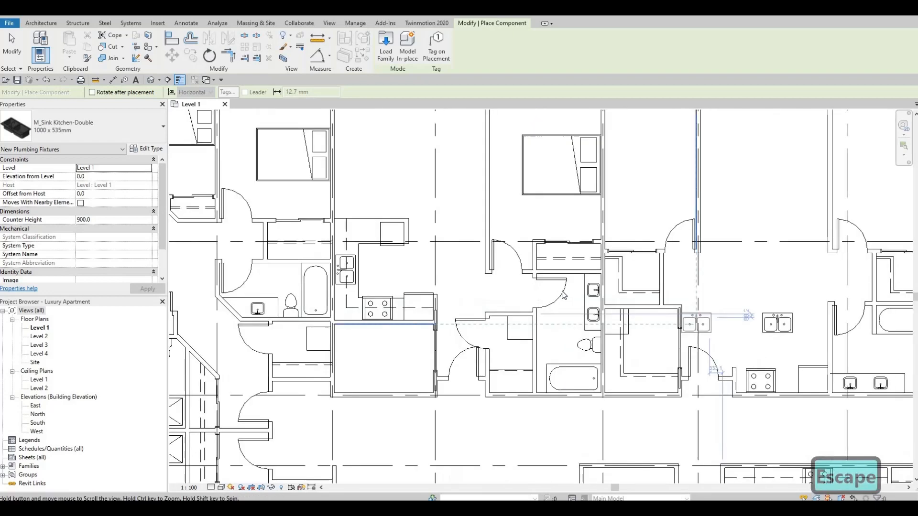
pyautogui.click(563, 287)
pyautogui.press('c')
pyautogui.press('s')
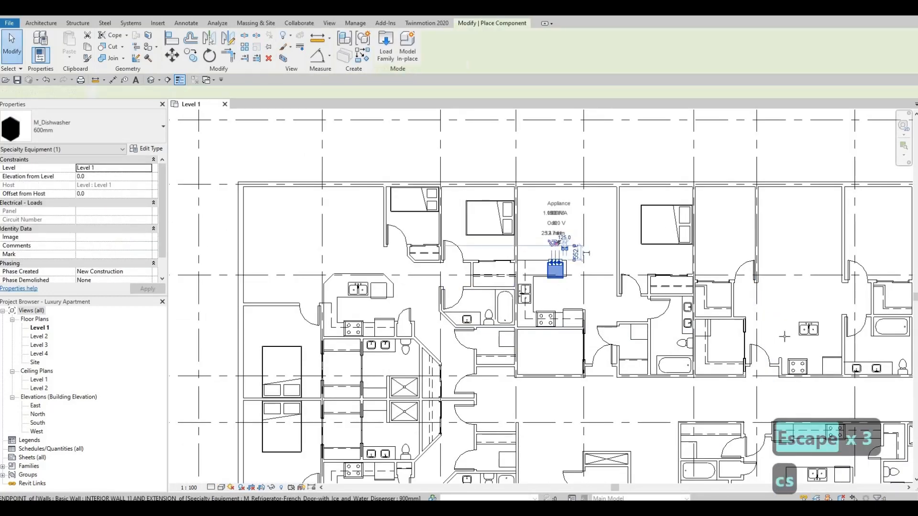
pyautogui.moveTo(765, 322); pyautogui.dragTo(674, 313, button='middle')
pyautogui.scroll(4, 674, 313)
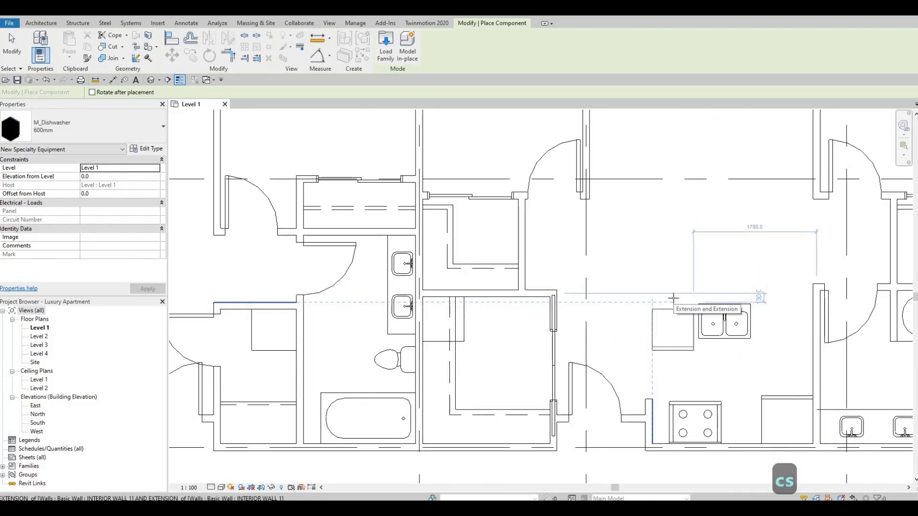
pyautogui.press('Escape')
pyautogui.press('Escape')
pyautogui.scroll(-1, 384, 337)
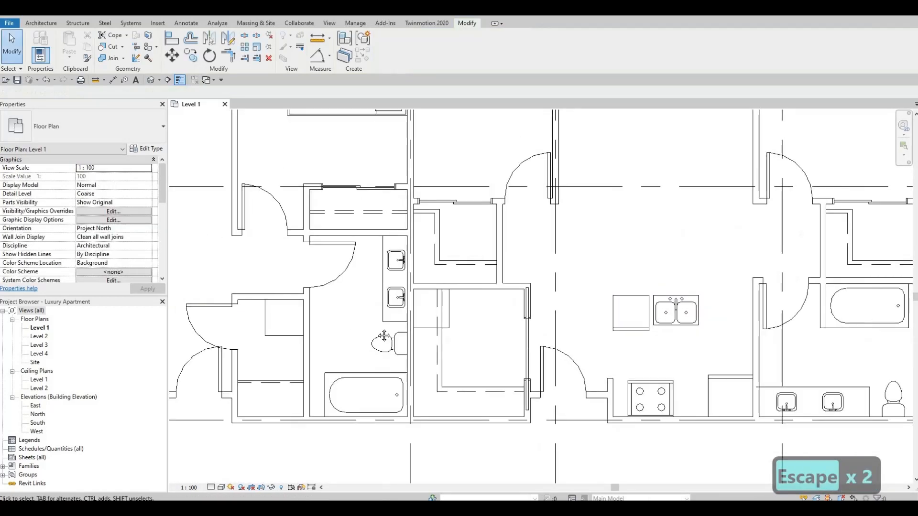
# Step: Draw the kitchen counter front in Thin Lines, from the short wall to the range and from the range to the refrigerator
pyautogui.moveTo(839, 390); pyautogui.dragTo(558, 374, button='middle')
pyautogui.click(558, 372)
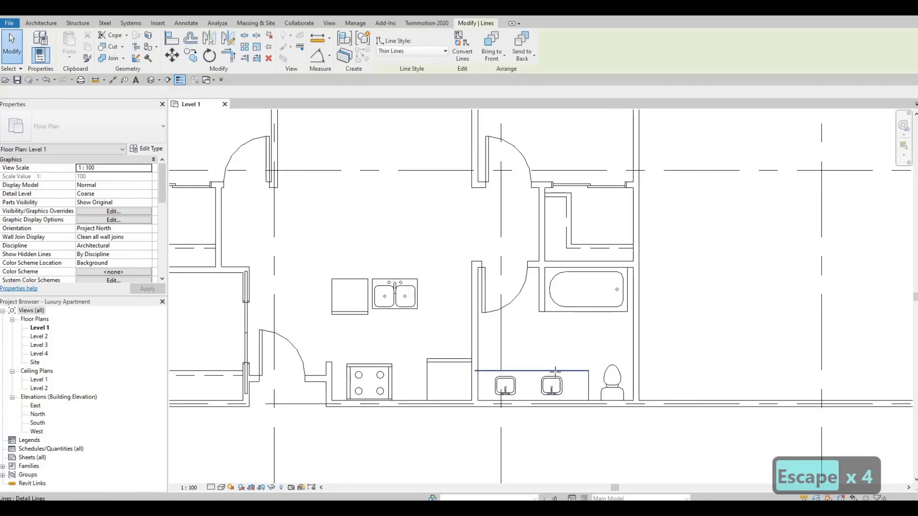
pyautogui.press('c')
pyautogui.press('s')
pyautogui.scroll(2, 464, 330)
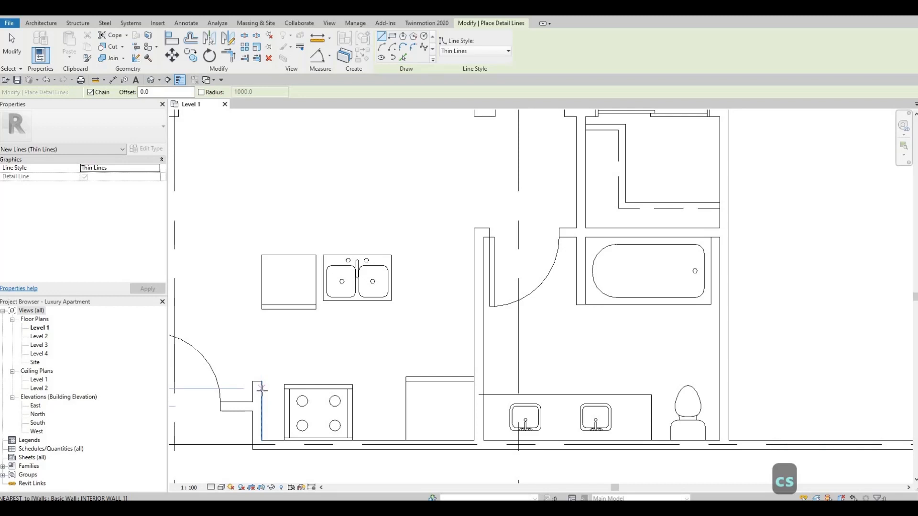
pyautogui.click(285, 393)
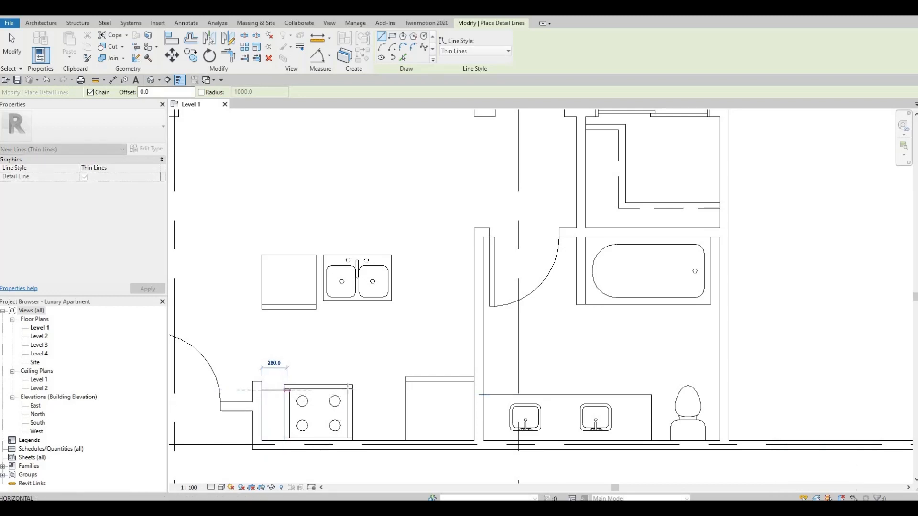
pyautogui.press('Escape')
pyautogui.click(353, 389)
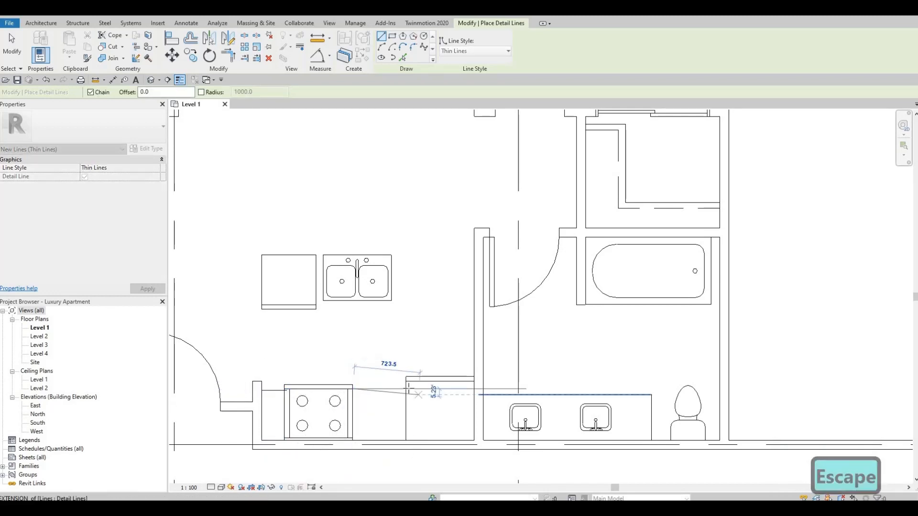
pyautogui.click(408, 389)
pyautogui.press('Escape')
pyautogui.moveTo(298, 392); pyautogui.dragTo(519, 369, button='middle')
pyautogui.press('Escape')
pyautogui.scroll(1, 519, 368)
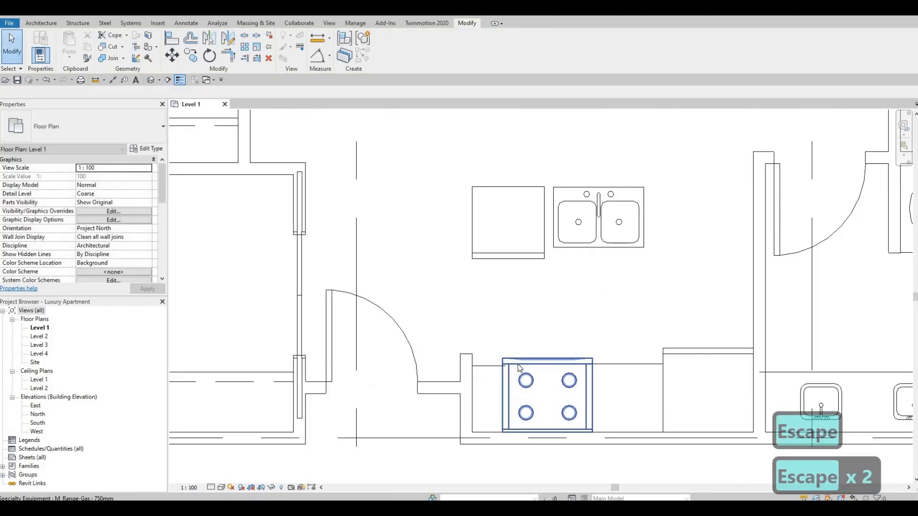
pyautogui.press('a')
pyautogui.press('l')
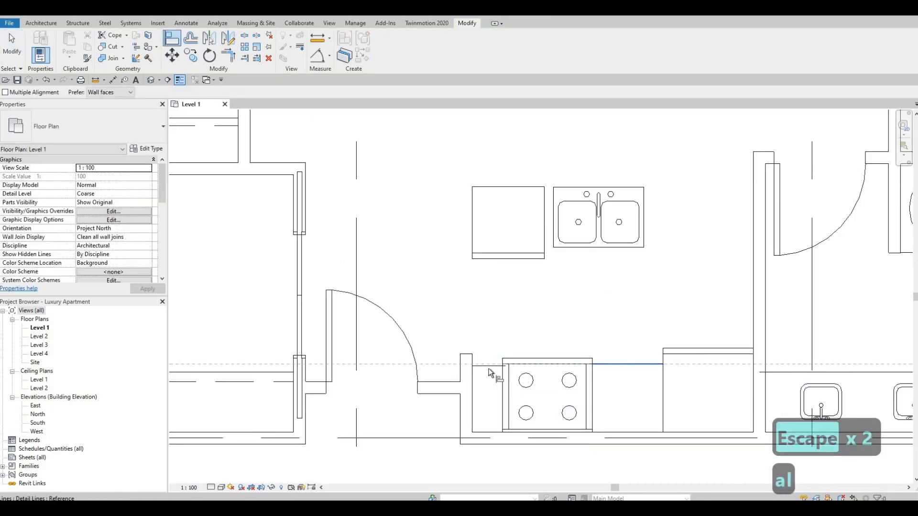
pyautogui.press('Escape')
pyautogui.press('Escape')
# Step: Shorten the counter line left of the range so that it ends at the range's edge
pyautogui.scroll(1, 498, 365)
pyautogui.click(500, 365)
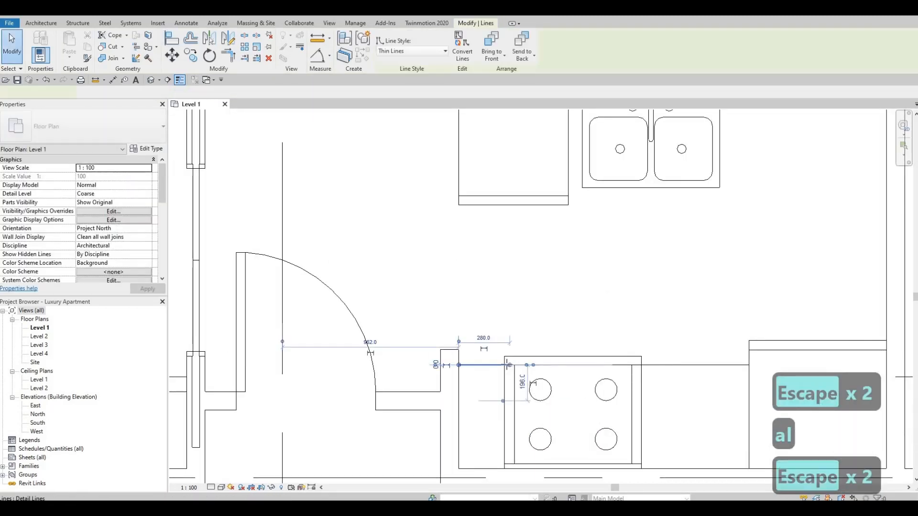
pyautogui.moveTo(504, 365); pyautogui.dragTo(531, 303)
pyautogui.press('Escape')
pyautogui.scroll(-3, 531, 303)
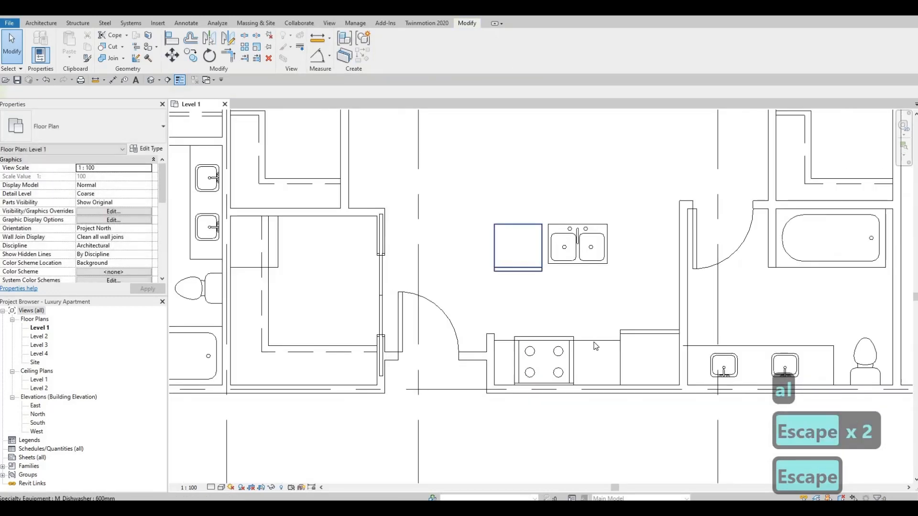
pyautogui.click(595, 340)
pyautogui.press('c')
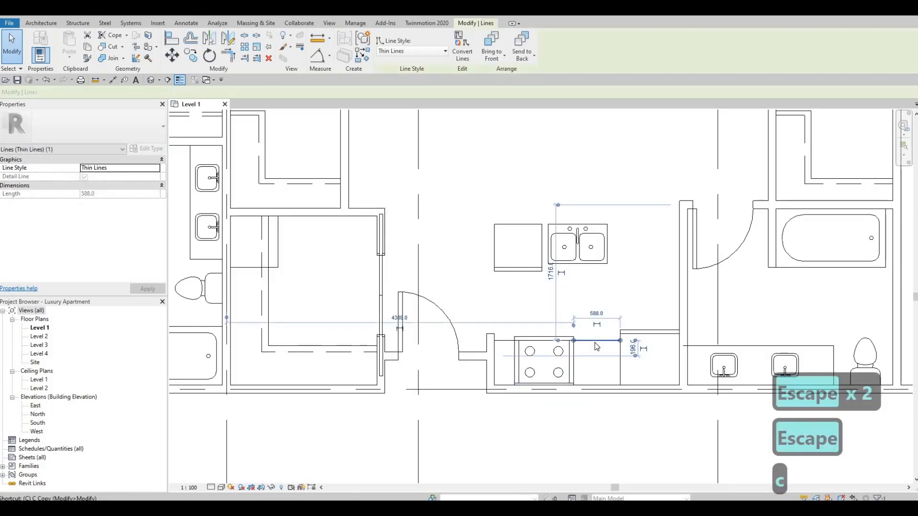
pyautogui.press('Escape')
pyautogui.press('Escape')
# Step: Draw the outline of the sink and dishwasher counter in Thin Lines, about 2460 by 750 mm, starting and ending at the bathroom wall
pyautogui.click(597, 340)
pyautogui.press('c')
pyautogui.press('s')
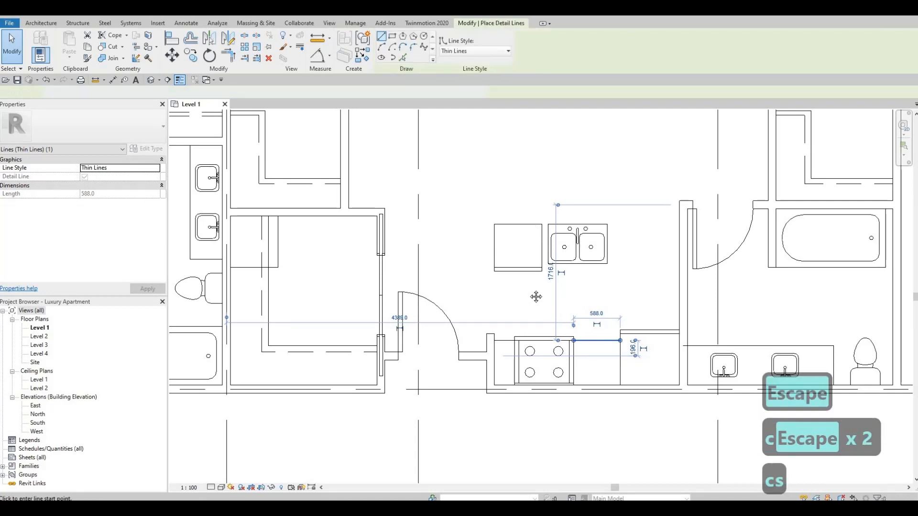
pyautogui.moveTo(572, 169); pyautogui.dragTo(572, 209, button='middle')
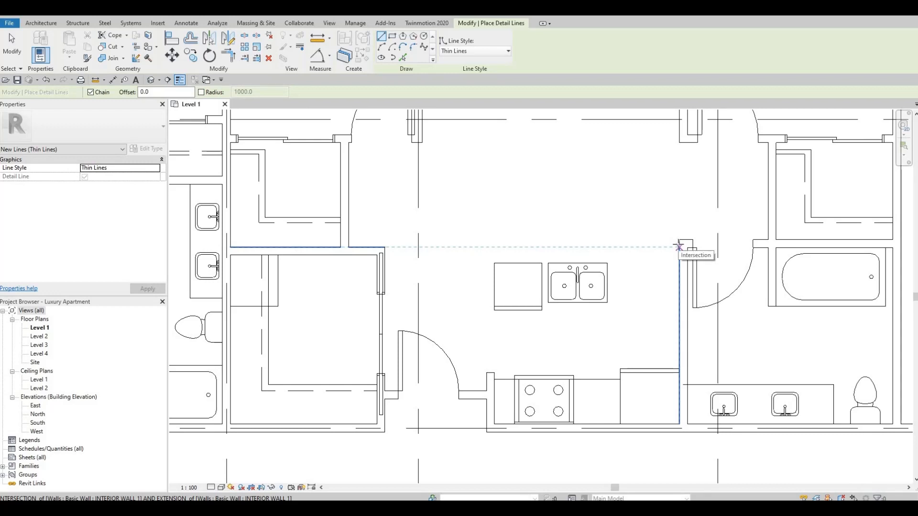
pyautogui.click(525, 248)
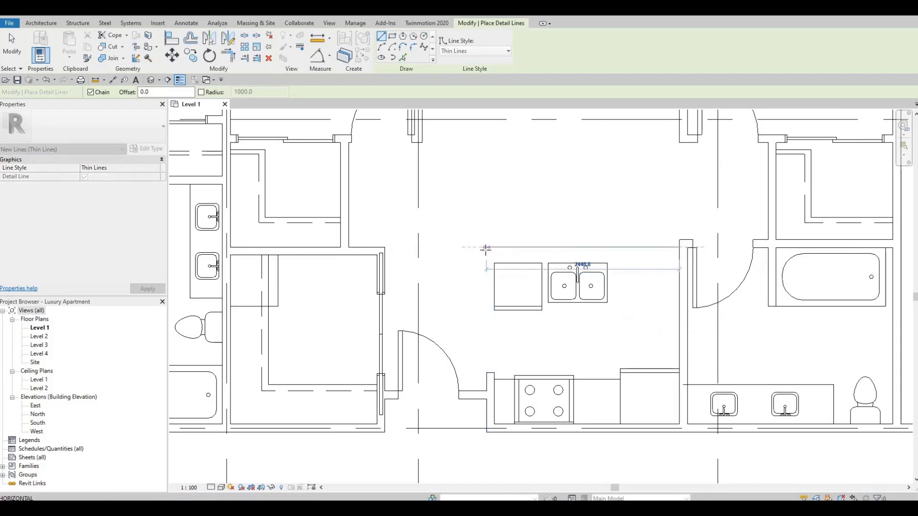
pyautogui.click(489, 304)
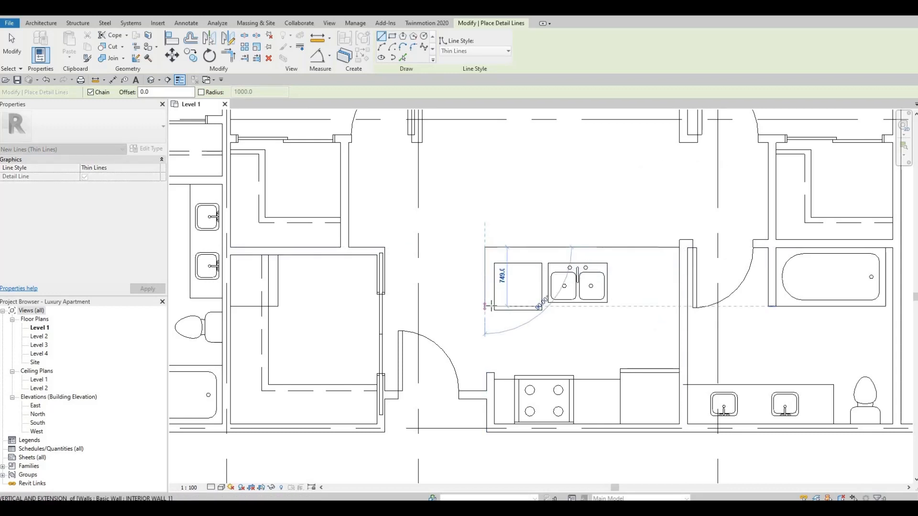
pyautogui.click(670, 306)
pyautogui.click(674, 306)
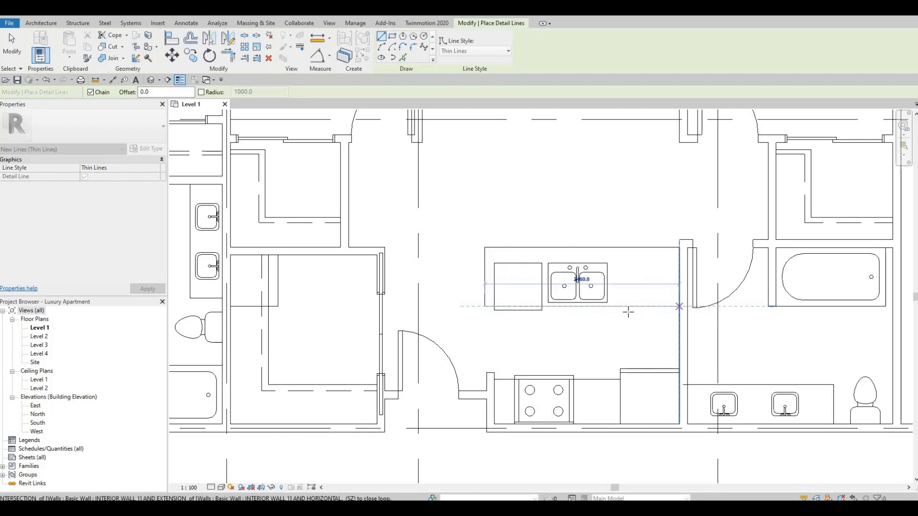
pyautogui.press('Escape')
pyautogui.press('Escape')
# Step: Draw a dashed line in the <Demolished> style across the sink counter, above the dishwasher and sink, from its left edge to the bathroom wall
pyautogui.scroll(-2, 501, 295)
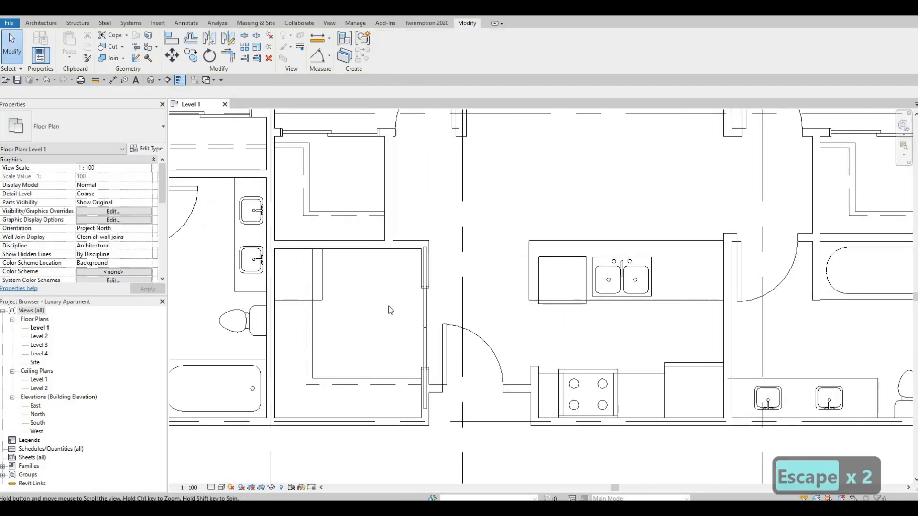
pyautogui.click(383, 312)
pyautogui.press('c')
pyautogui.press('s')
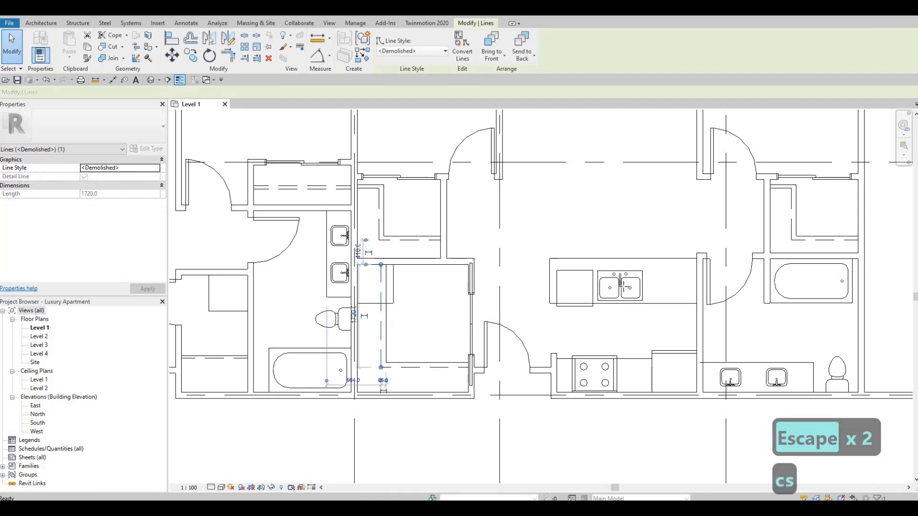
pyautogui.scroll(2, 550, 272)
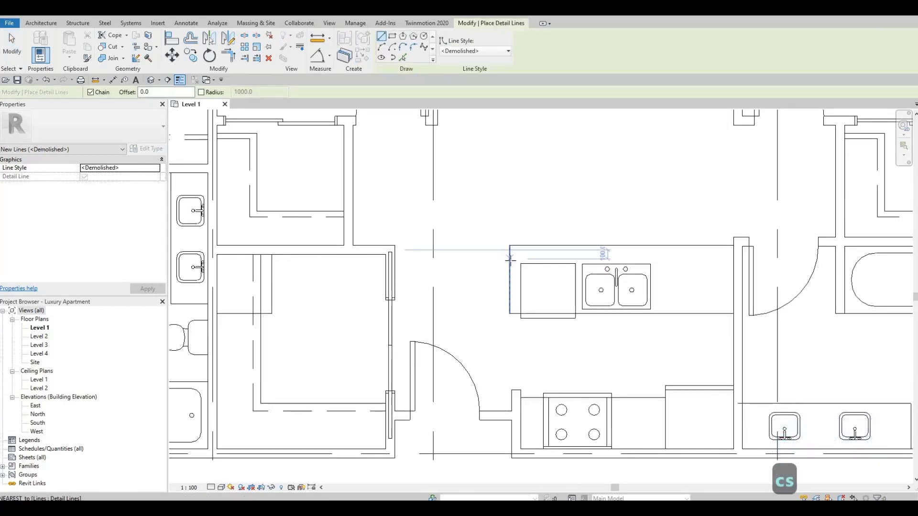
pyautogui.click(734, 261)
pyautogui.press('Escape')
pyautogui.scroll(-1, 655, 281)
pyautogui.moveTo(609, 357); pyautogui.dragTo(591, 272, button='middle')
pyautogui.scroll(1, 530, 326)
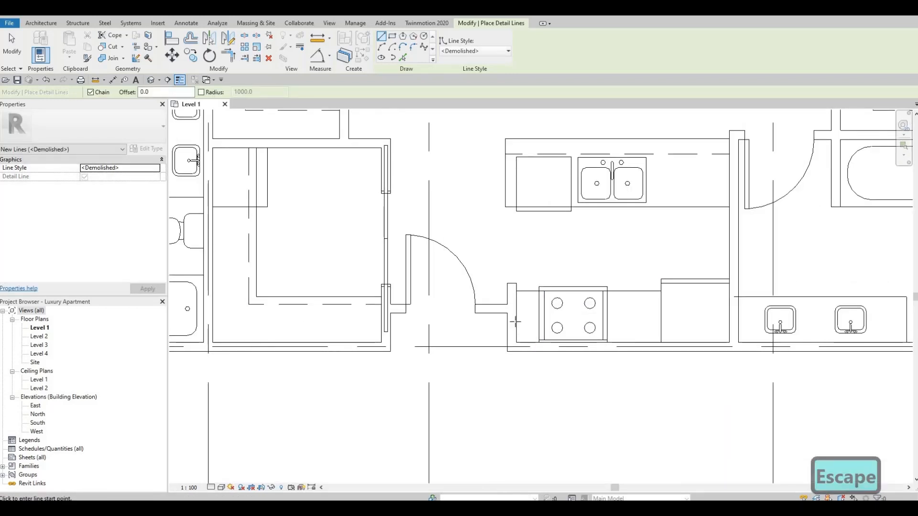
# Step: Draw a dashed line in the <Demolished> style across the range counter and refrigerator, from the short wall to the bathroom wall
pyautogui.click(516, 313)
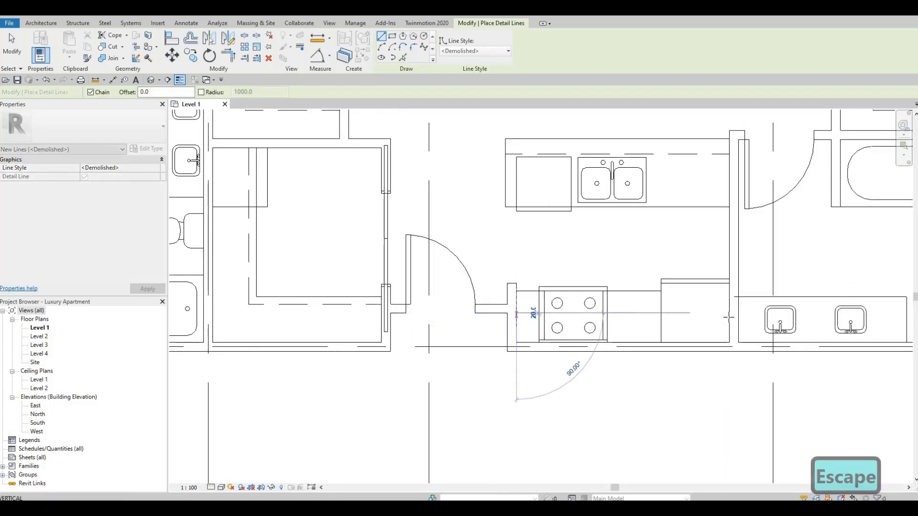
pyautogui.click(726, 318)
pyautogui.press('Escape')
pyautogui.press('Escape')
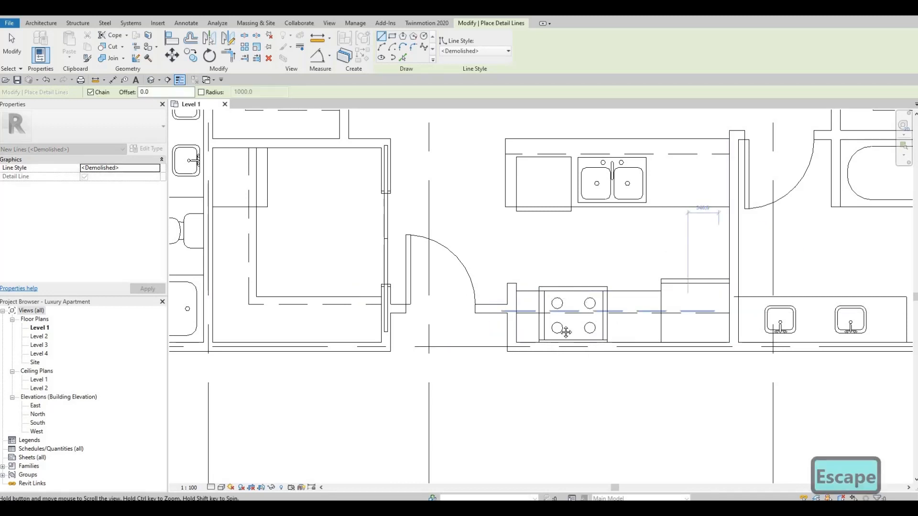
# Step: Place another M_Bed-Box 1525 x 2007mm - Queen in the new unit's east bedroom, with its headboard against the east wall
pyautogui.scroll(-3, 562, 373)
pyautogui.moveTo(564, 329); pyautogui.dragTo(581, 351, button='middle')
pyautogui.scroll(-2, 564, 335)
pyautogui.scroll(1, 565, 345)
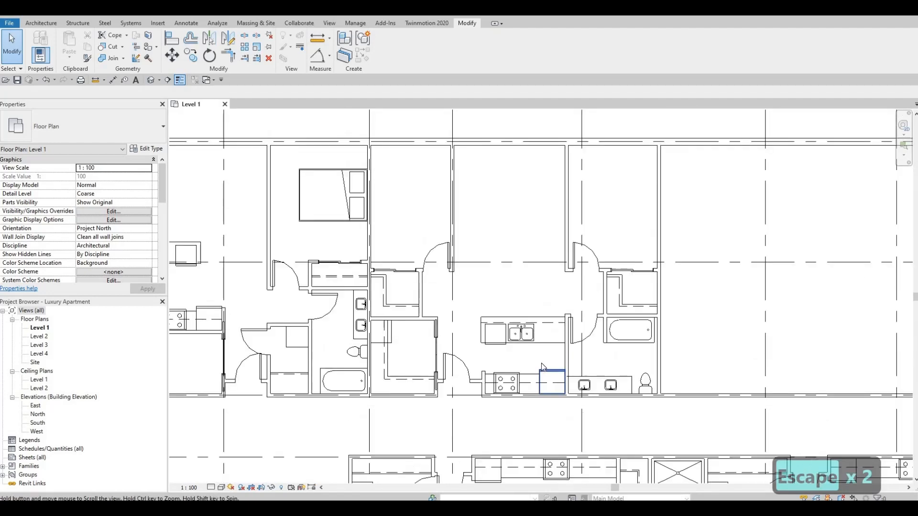
pyautogui.moveTo(575, 298); pyautogui.dragTo(605, 309, button='middle')
pyautogui.moveTo(412, 254); pyautogui.dragTo(455, 253, button='middle')
pyautogui.press('Escape')
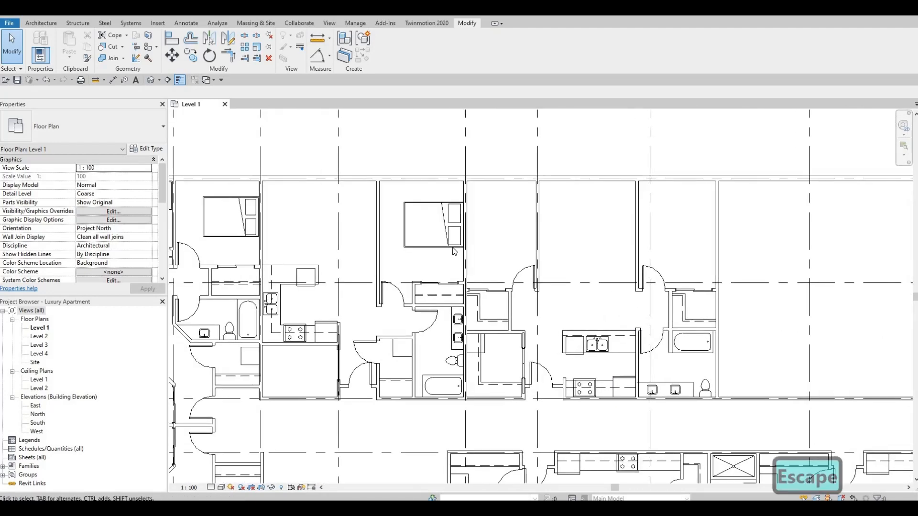
pyautogui.click(448, 247)
pyautogui.press('c')
pyautogui.press('s')
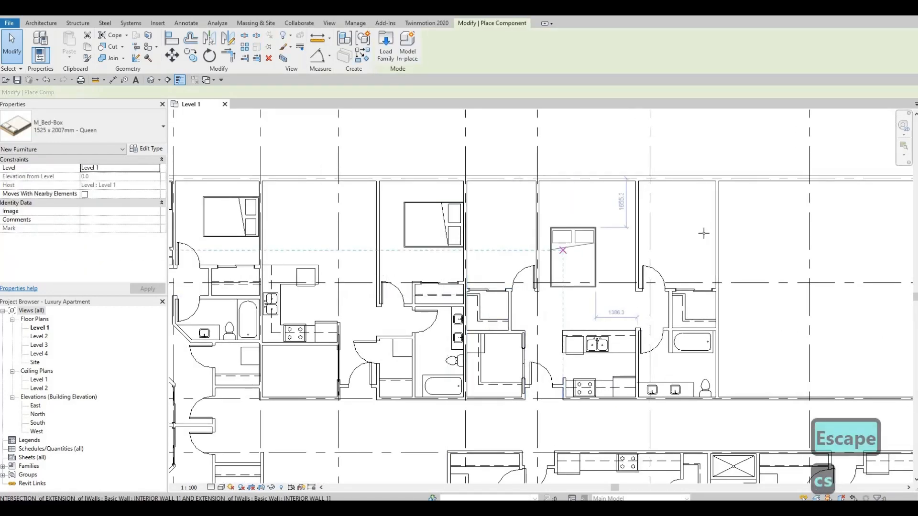
pyautogui.press('c')
pyautogui.press('s')
pyautogui.press('c')
pyautogui.press('s')
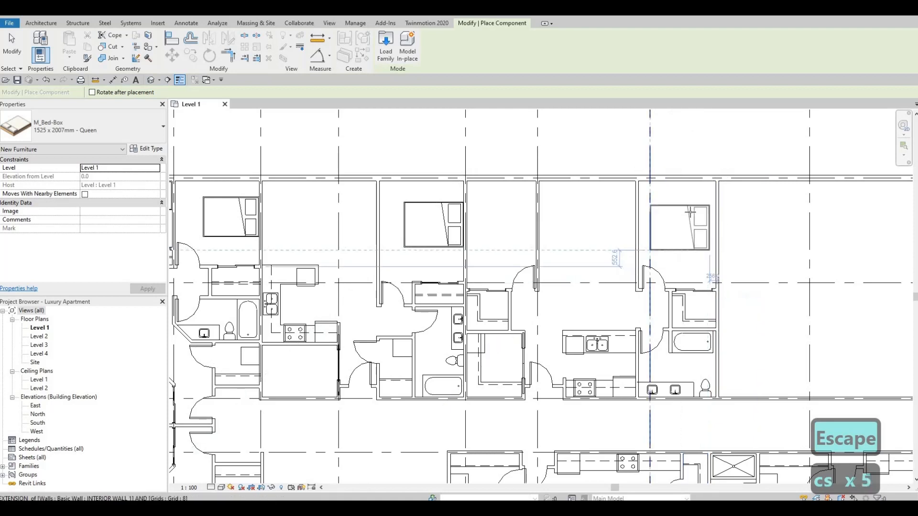
pyautogui.click(690, 260)
pyautogui.press('Escape')
pyautogui.press('Escape')
pyautogui.scroll(3, 738, 216)
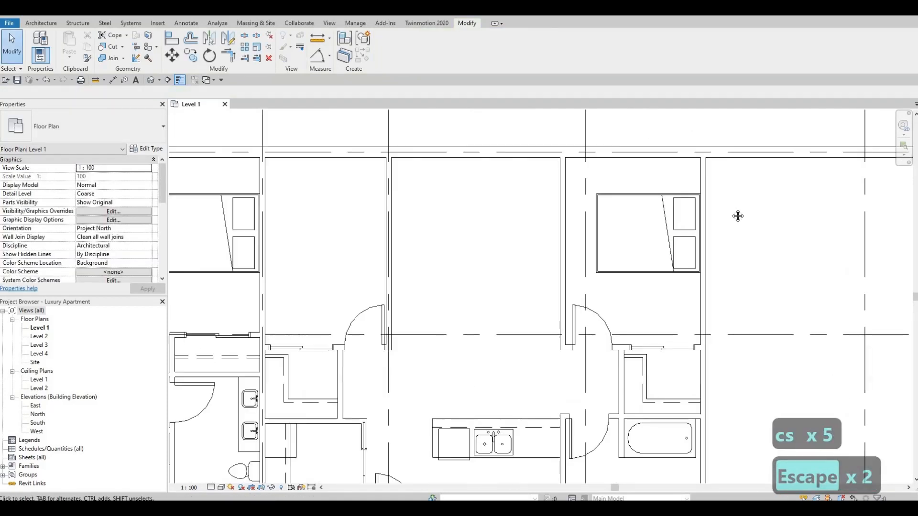
pyautogui.scroll(1, 695, 232)
pyautogui.scroll(-5, 694, 283)
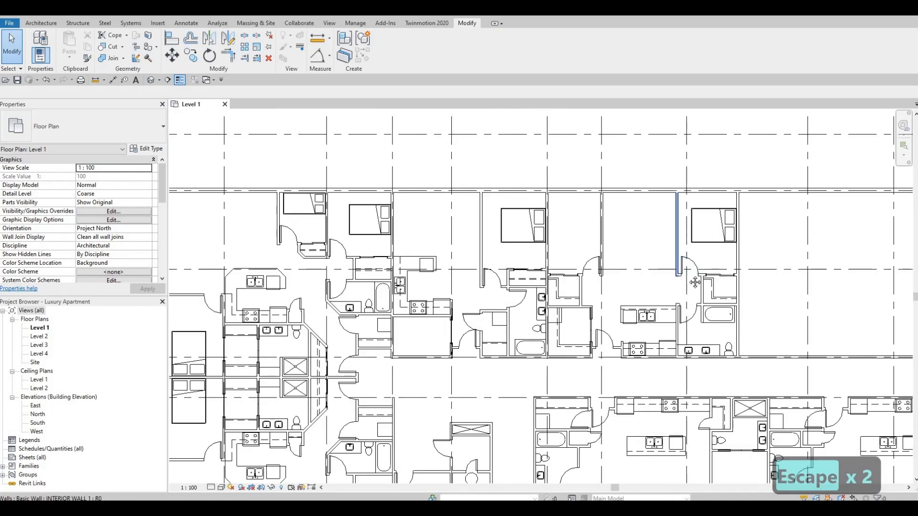
pyautogui.moveTo(696, 282)
pyautogui.mouseDown(button='middle')
pyautogui.moveTo(714, 282)
pyautogui.moveTo(702, 273)
pyautogui.mouseUp(button='middle')
pyautogui.moveTo(678, 234); pyautogui.dragTo(693, 206, button='middle')
pyautogui.scroll(-1, 693, 205)
pyautogui.scroll(3, 694, 208)
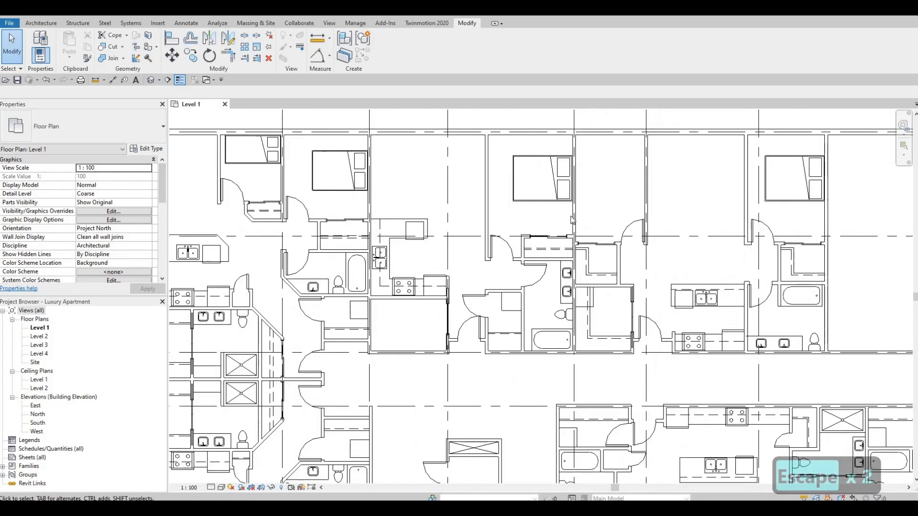
pyautogui.moveTo(271, 169); pyautogui.dragTo(382, 190, button='middle')
pyautogui.scroll(-1, 381, 189)
pyautogui.click(370, 177)
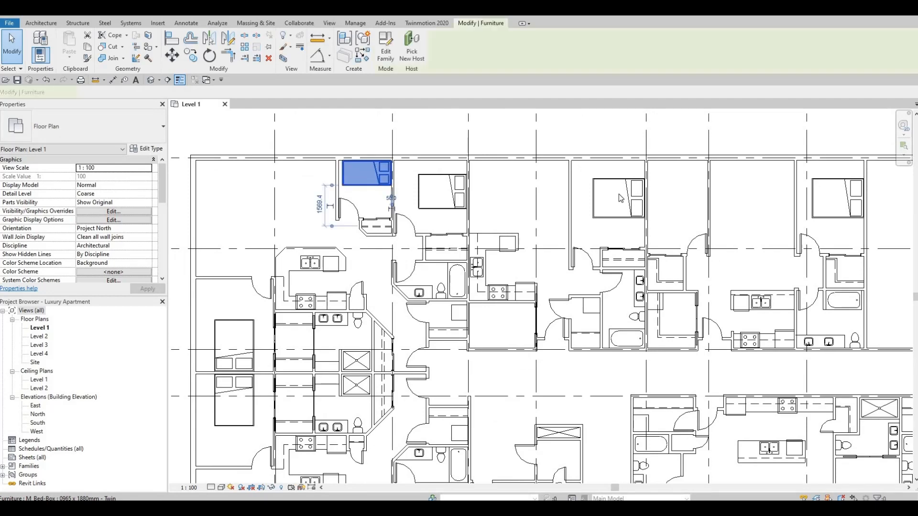
pyautogui.press('space')
pyautogui.press('Escape')
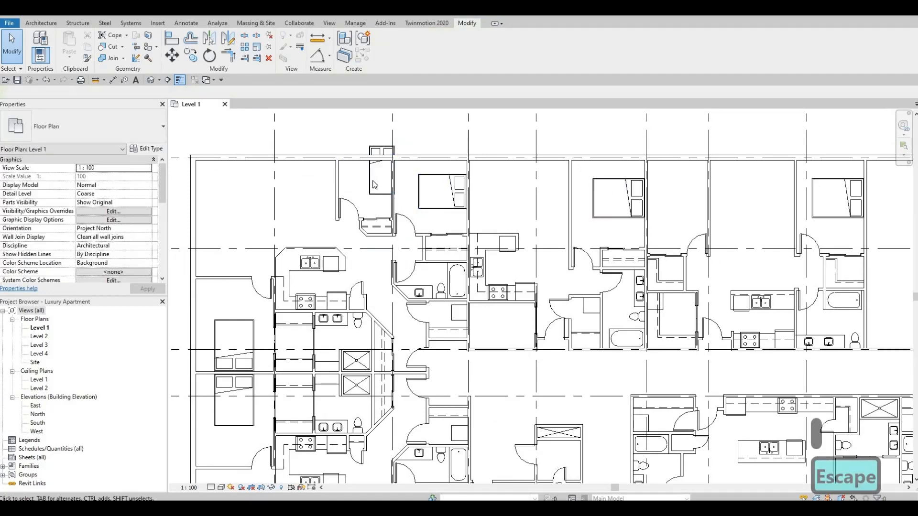
pyautogui.hotkey('ctrl', 'z')
pyautogui.press('Escape')
pyautogui.press('Escape')
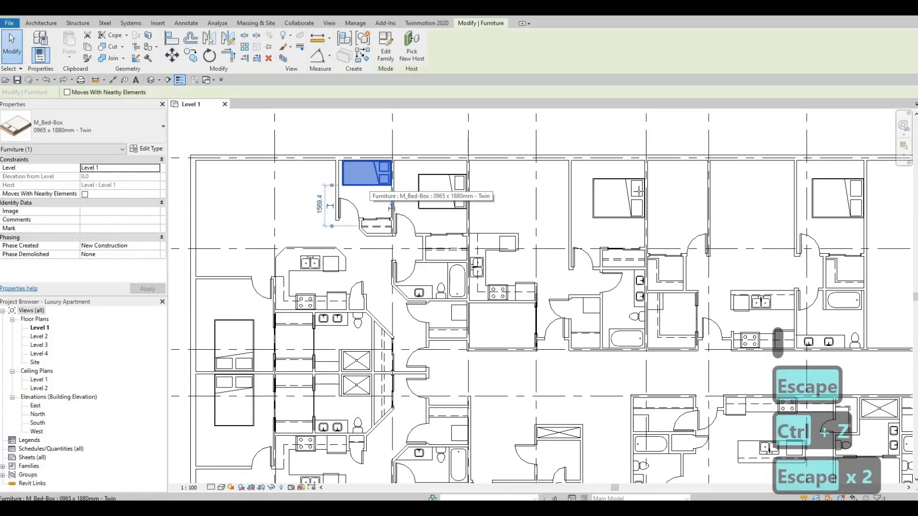
# Step: Place another M_Bed-Box 0965 x 1880mm - Twin in the new unit's west bedroom, rotated so its headboard is against the west wall
pyautogui.press('c')
pyautogui.press('s')
pyautogui.scroll(2, 609, 193)
pyautogui.moveTo(654, 202); pyautogui.dragTo(619, 220, button='middle')
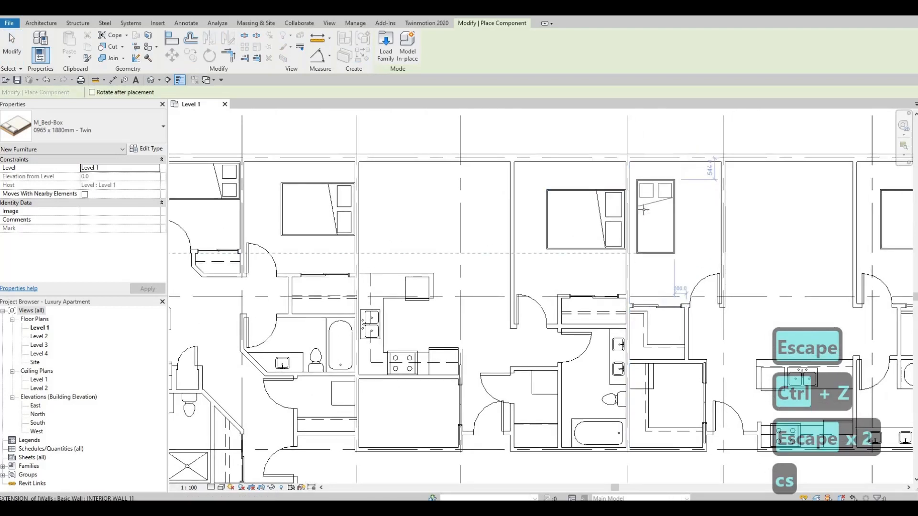
pyautogui.press('space')
pyautogui.press('space')
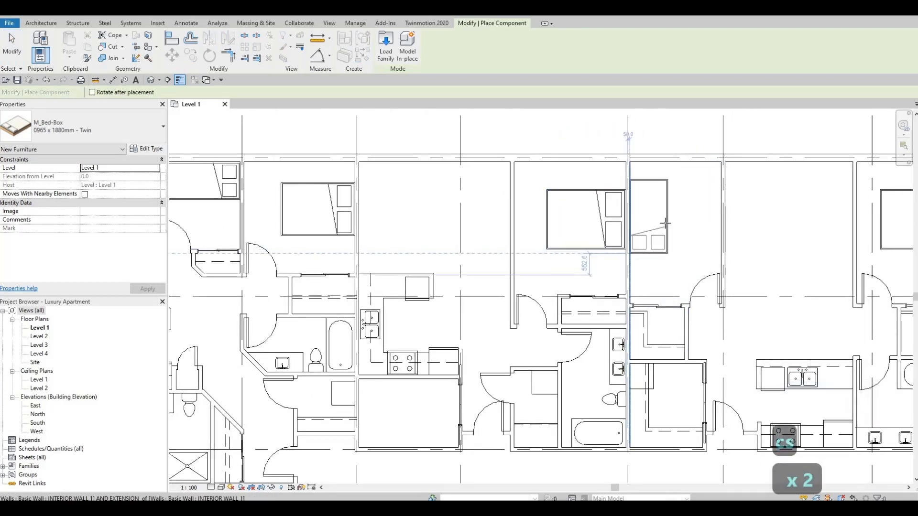
pyautogui.press('space')
pyautogui.press('space')
pyautogui.press('space')
pyautogui.press('space')
pyautogui.press('space')
pyautogui.press('space')
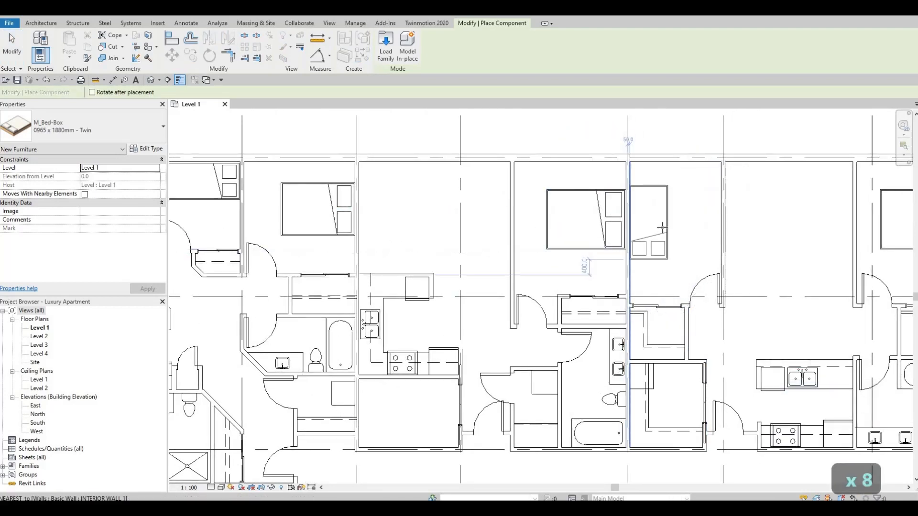
pyautogui.press('space')
pyautogui.press('space')
pyautogui.press('space')
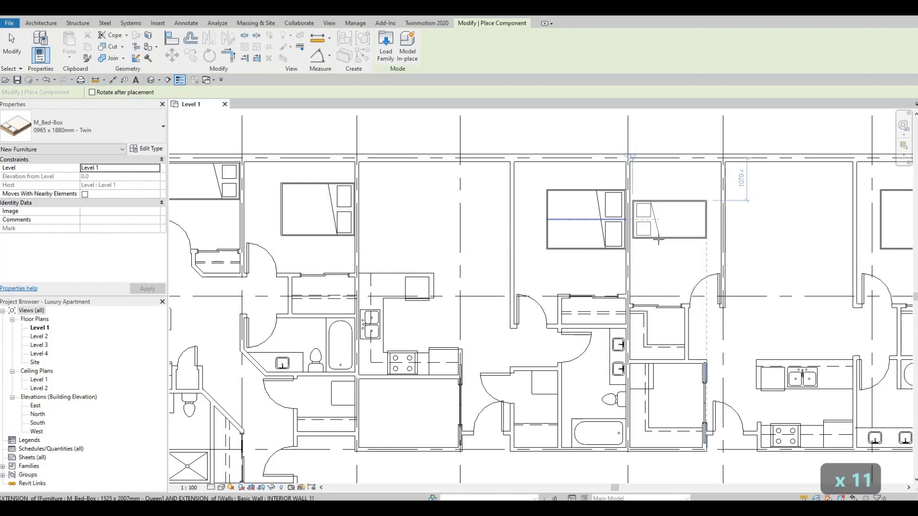
pyautogui.scroll(3, 655, 232)
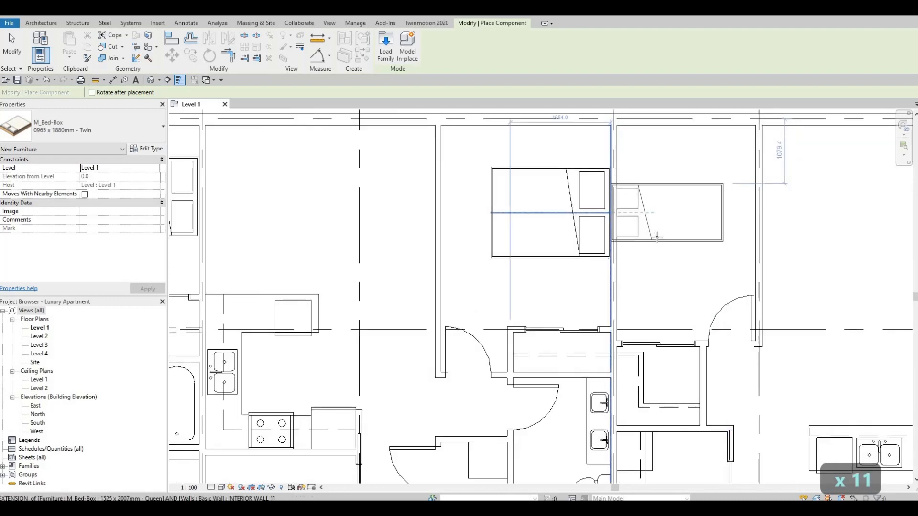
pyautogui.scroll(1, 660, 237)
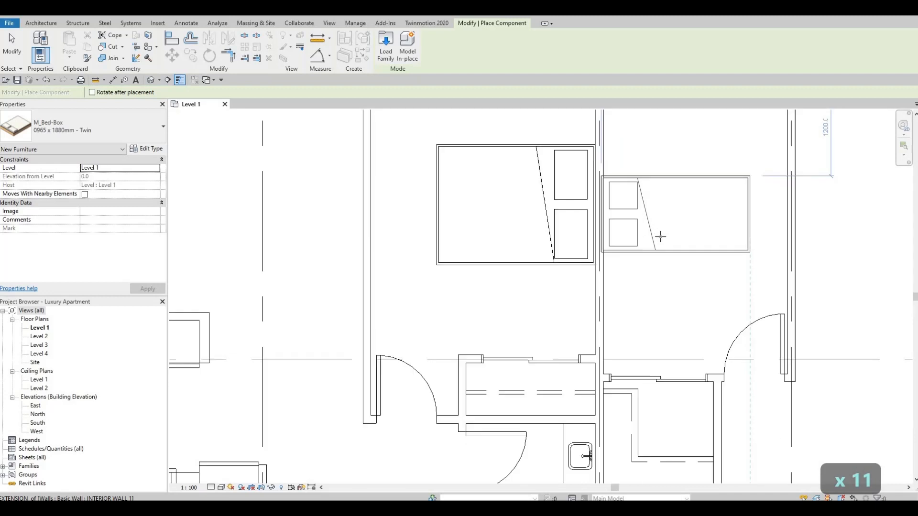
pyautogui.click(675, 222)
pyautogui.press('Escape')
pyautogui.scroll(-2, 571, 239)
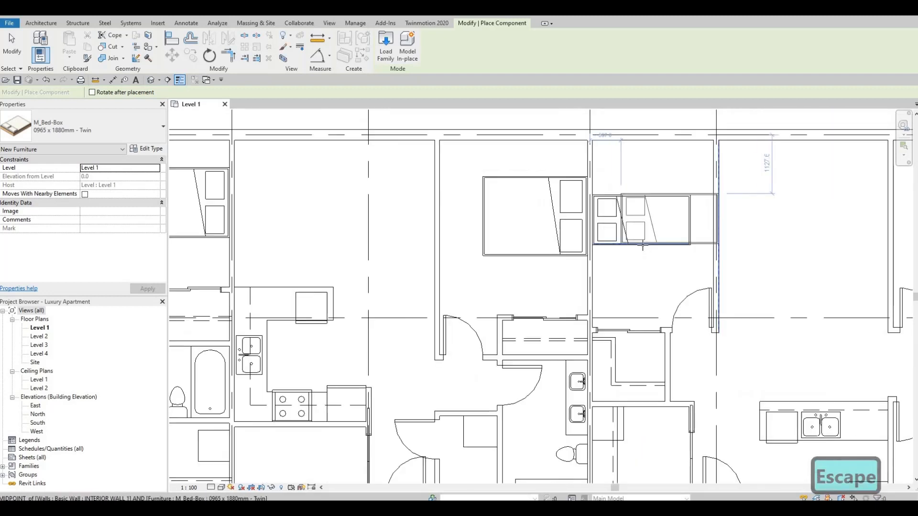
pyautogui.press('space')
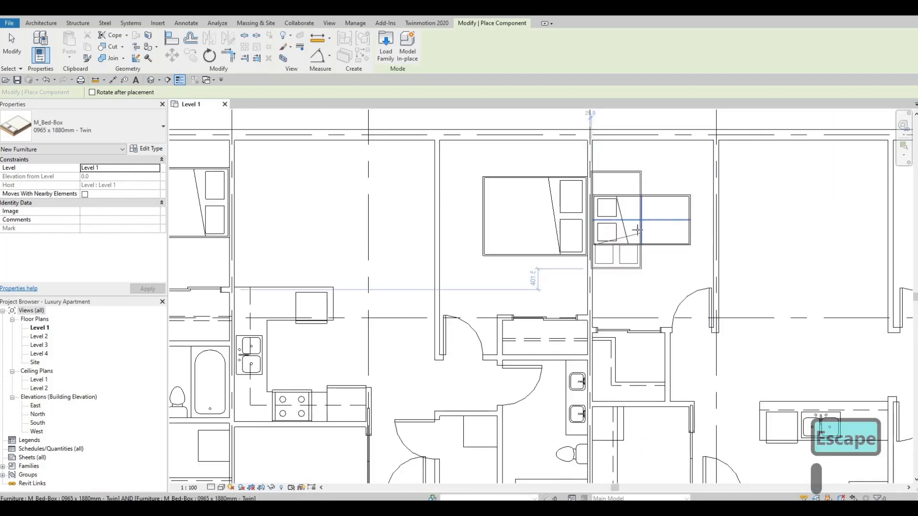
pyautogui.press('Escape')
pyautogui.press('Escape')
# Step: Examine the furnished bedrooms of the new unit and the overall Level 1 apartment layout
pyautogui.scroll(-3, 639, 222)
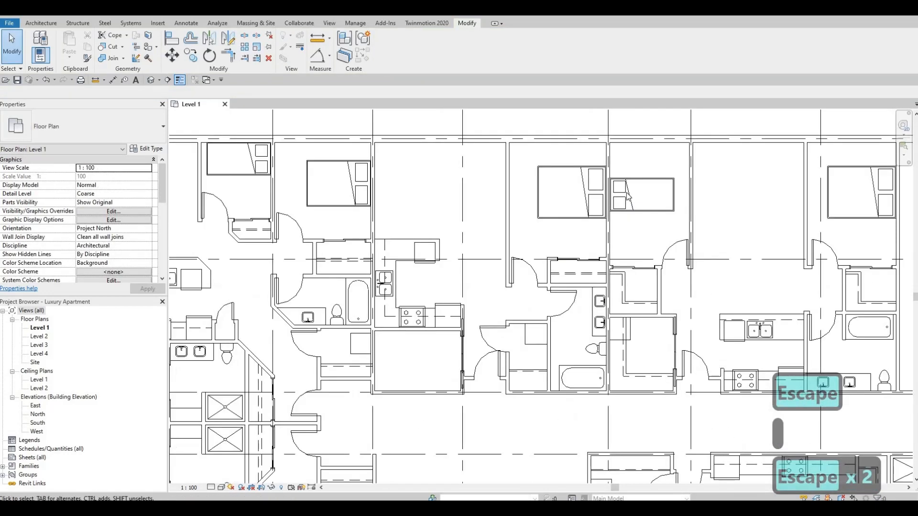
pyautogui.scroll(-1, 599, 224)
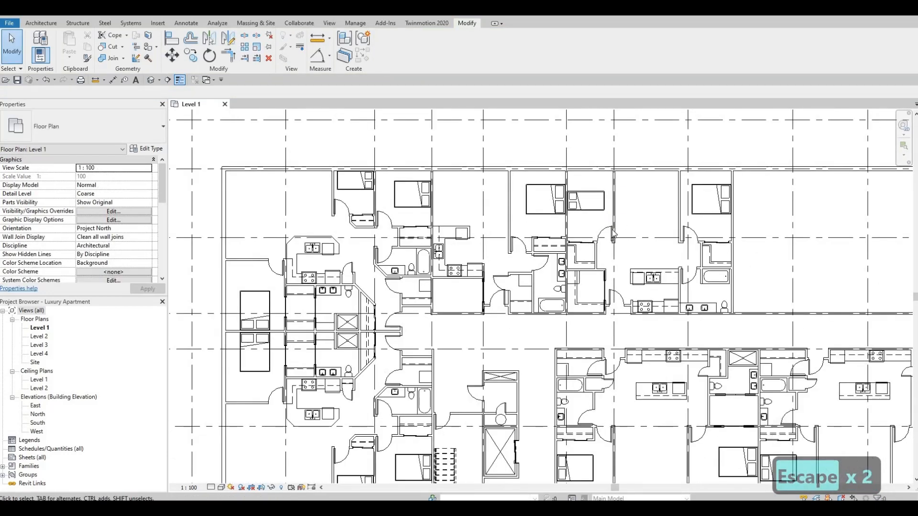
pyautogui.scroll(4, 613, 189)
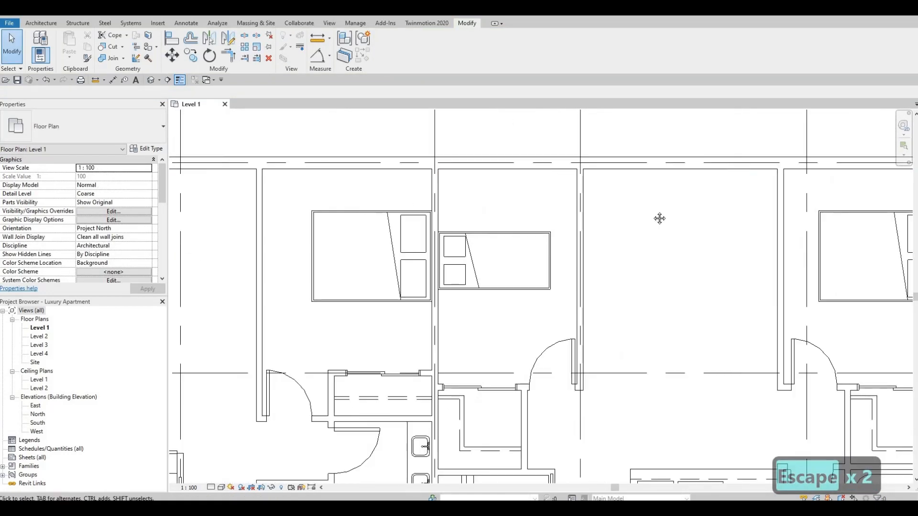
pyautogui.scroll(-1, 615, 233)
pyautogui.scroll(-5, 615, 233)
pyautogui.moveTo(615, 234); pyautogui.dragTo(639, 260, button='middle')
pyautogui.moveTo(676, 206); pyautogui.dragTo(632, 163, button='middle')
pyautogui.moveTo(577, 208); pyautogui.dragTo(576, 213, button='middle')
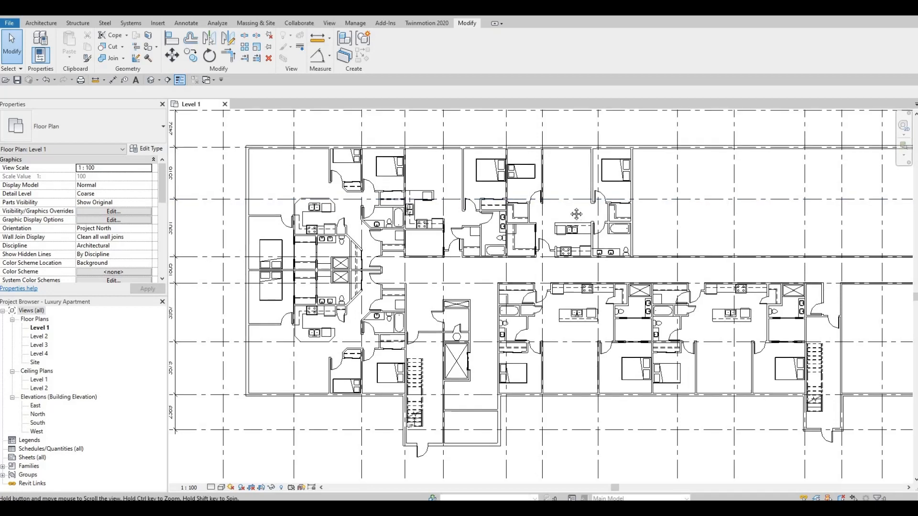
pyautogui.scroll(-2, 599, 212)
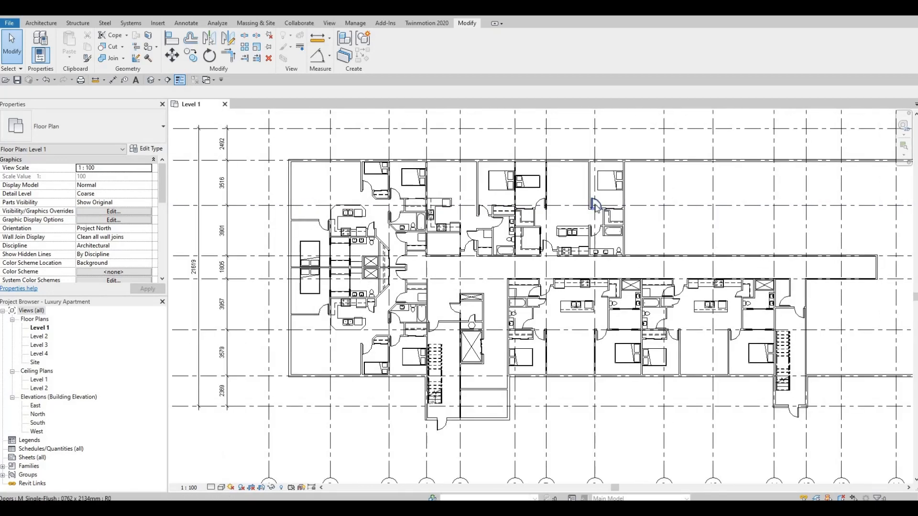
pyautogui.scroll(-3, 608, 229)
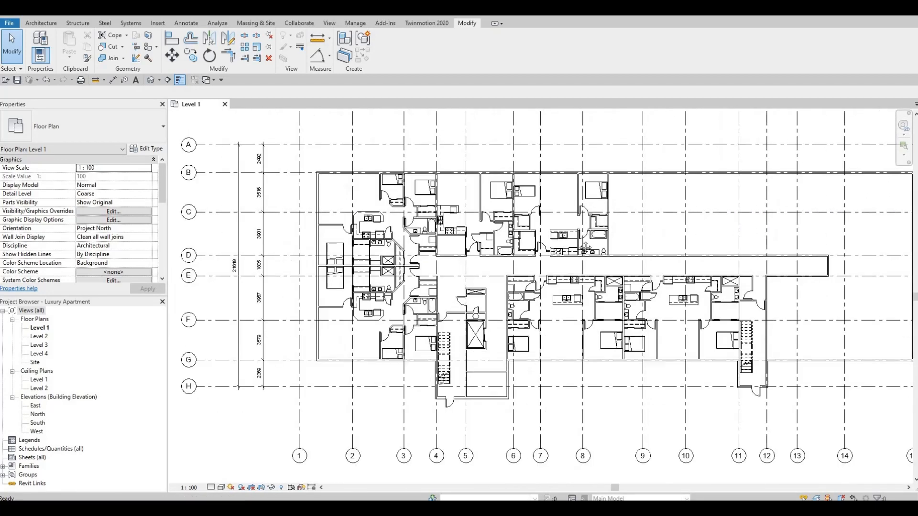